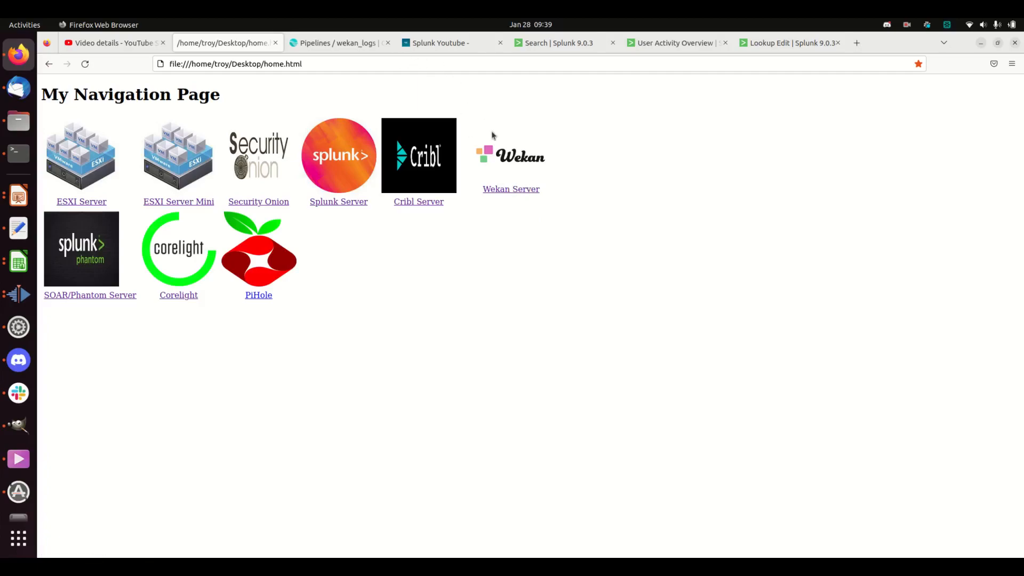
Open the Wekan server from the navigation page, close the old Splunk Youtube tab, and open the Splunk Youtube board
left_click(512, 189)
left_click(538, 44)
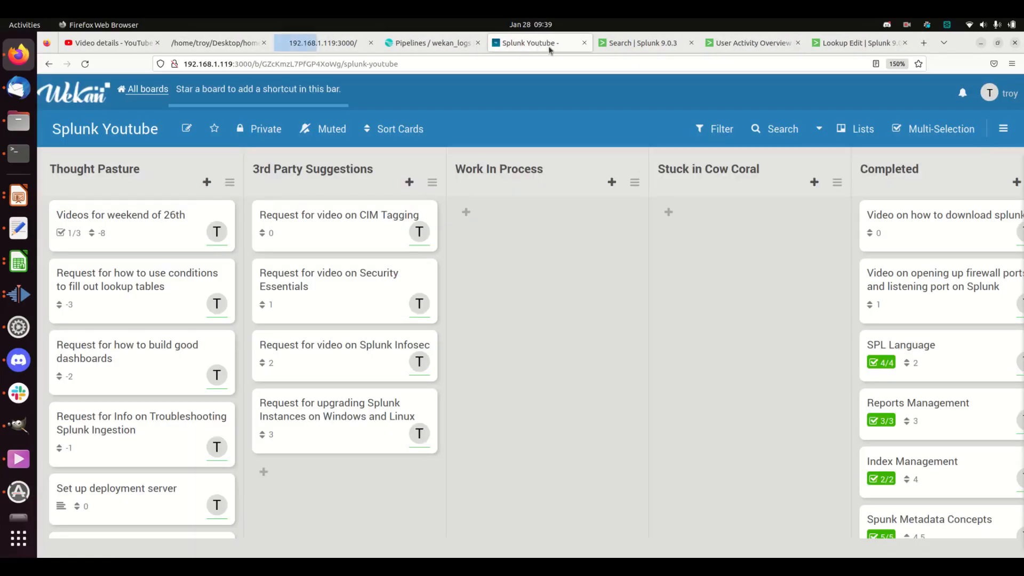
left_click(584, 43)
left_click(326, 42)
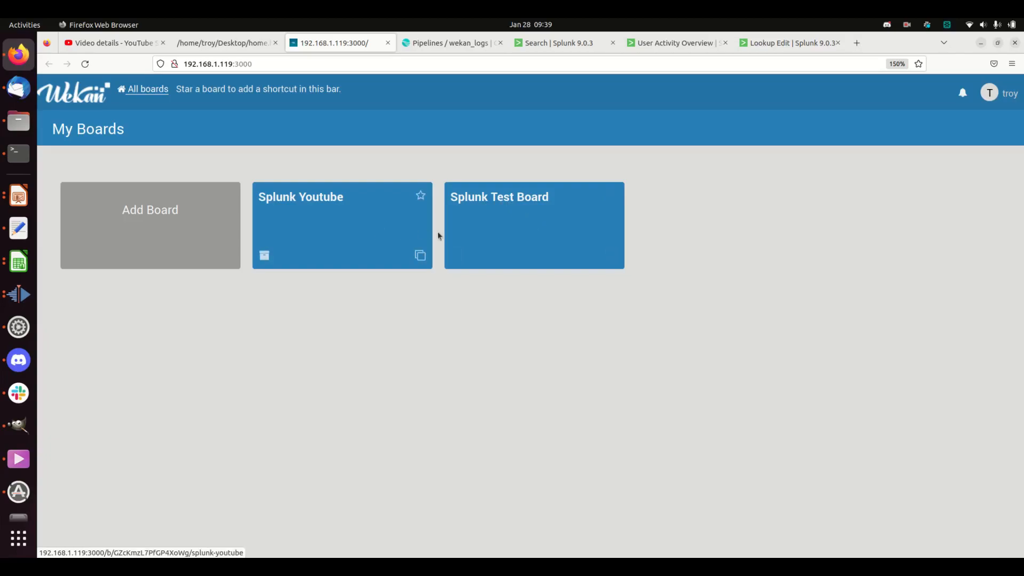
left_click(312, 224)
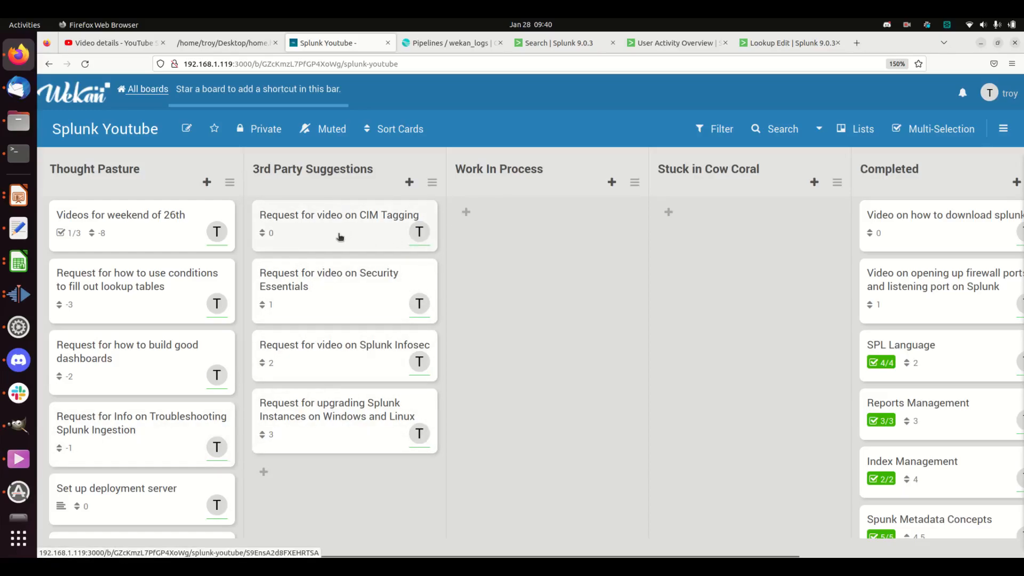
Move the Security Essentials request card to Work In Process and back to 3rd Party Suggestions, below the Splunk Infosec request
left_click_drag(330, 288, 528, 272)
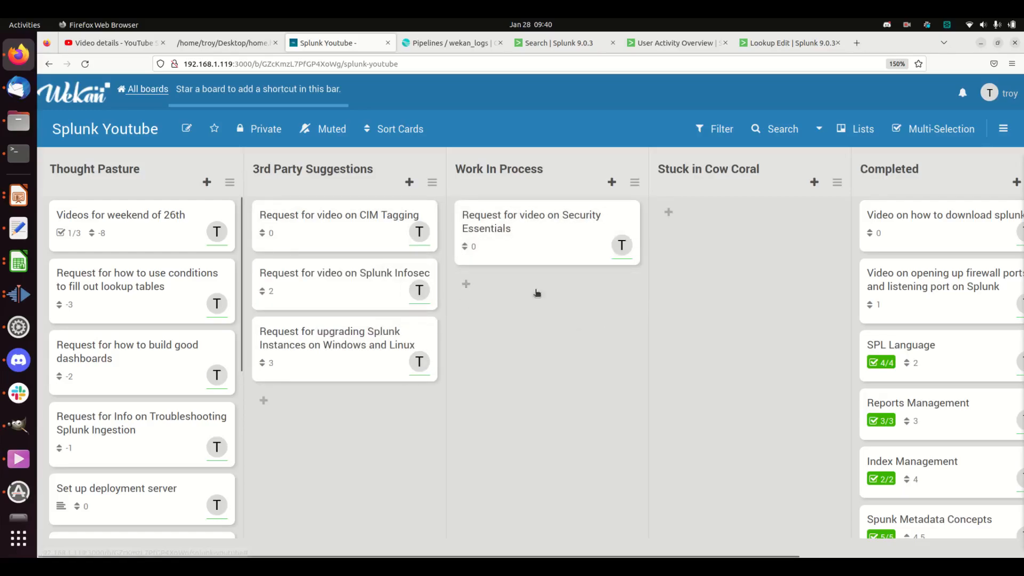
left_click_drag(566, 242, 376, 299)
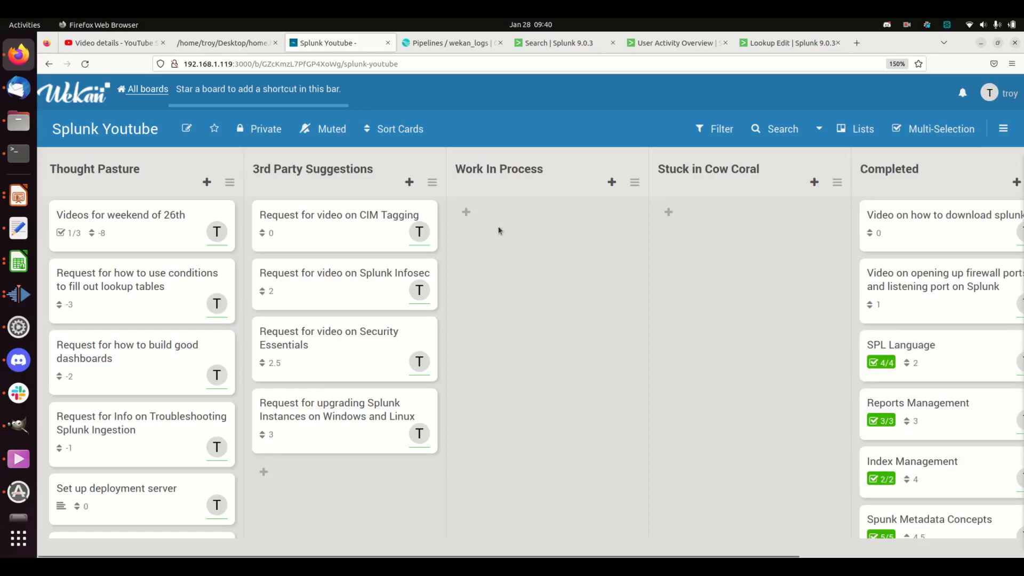
Add a card titled "L.A.M.E. Sample Card" to the Work In Process list and close the card entry form
left_click(467, 212)
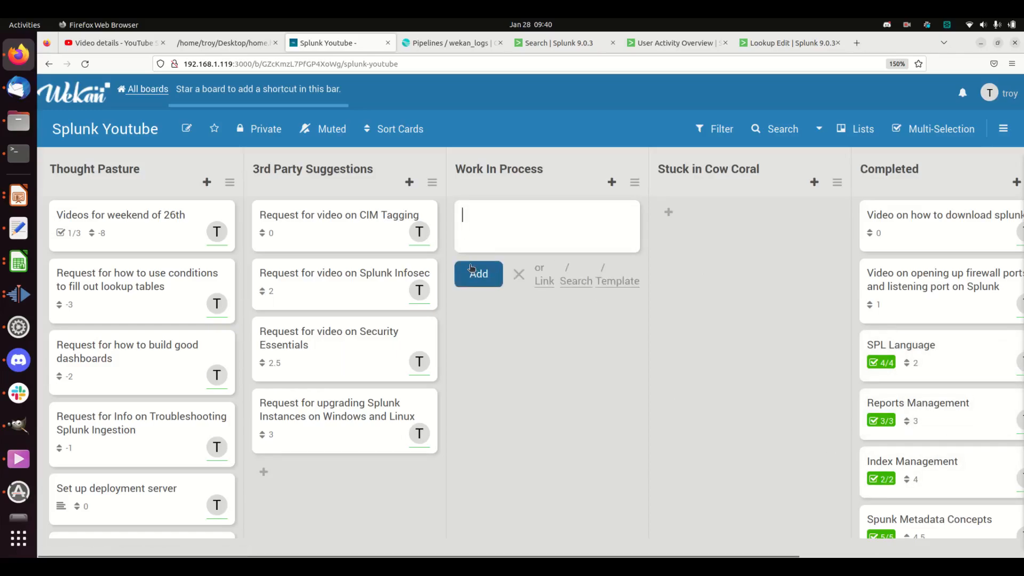
type("L.A.m")
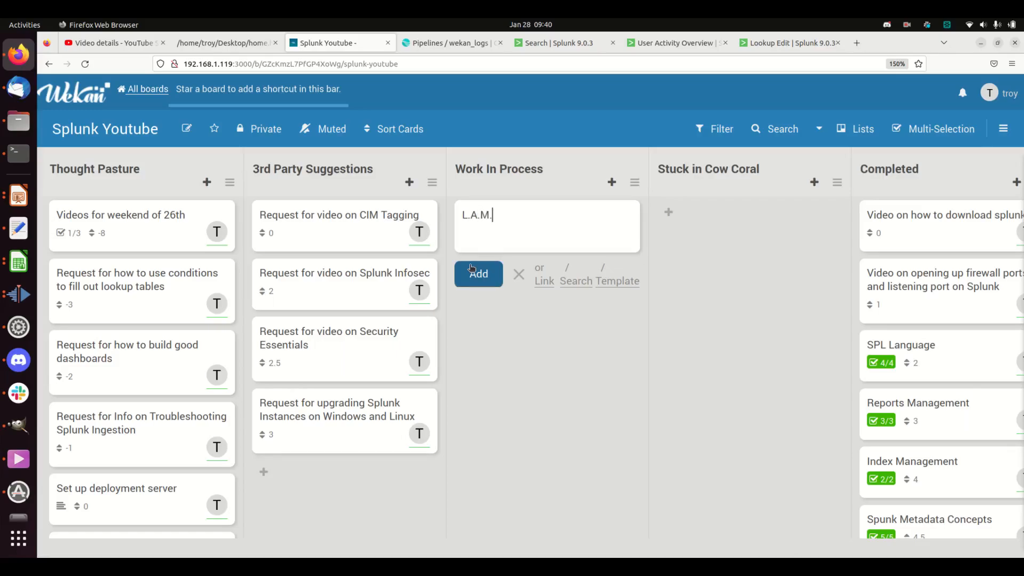
type("..E")
key("BackSpace")
key("BackSpace")
type("E. Sample Card")
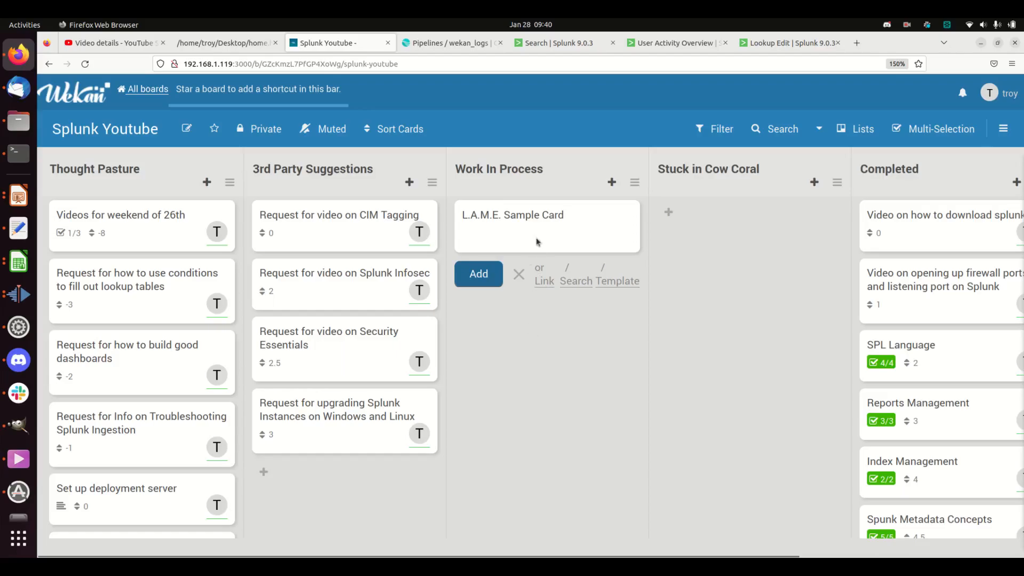
left_click(486, 269)
left_click(526, 328)
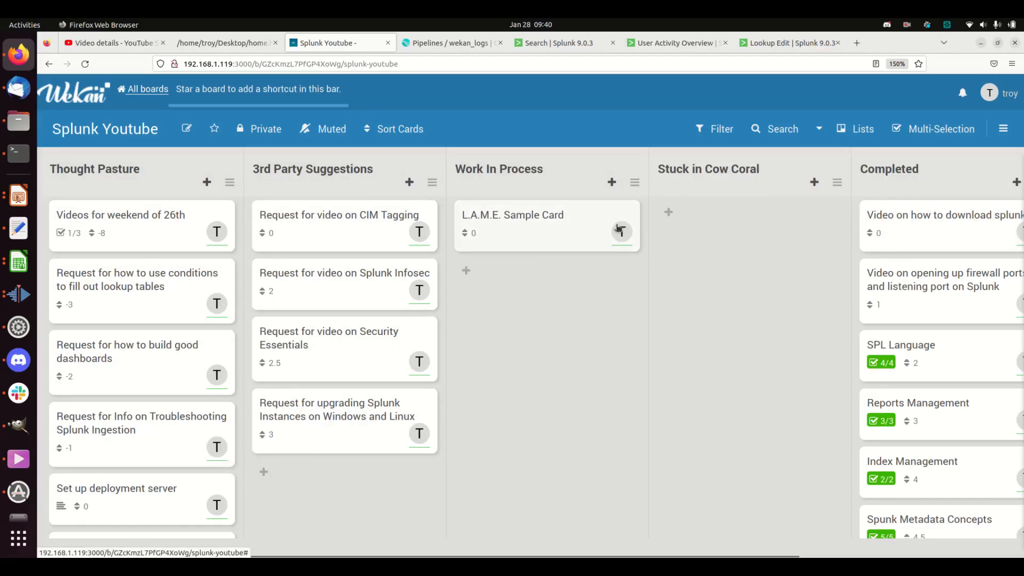
Open the L.A.M.E. Sample Card and write the description "This is a demo card for my youtube channel"
left_click(570, 229)
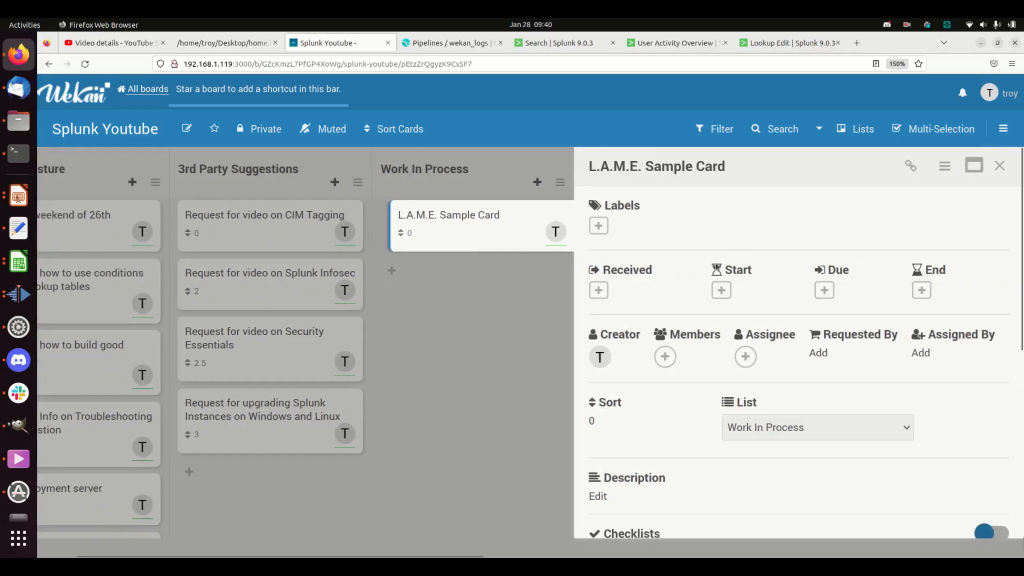
left_click(721, 290)
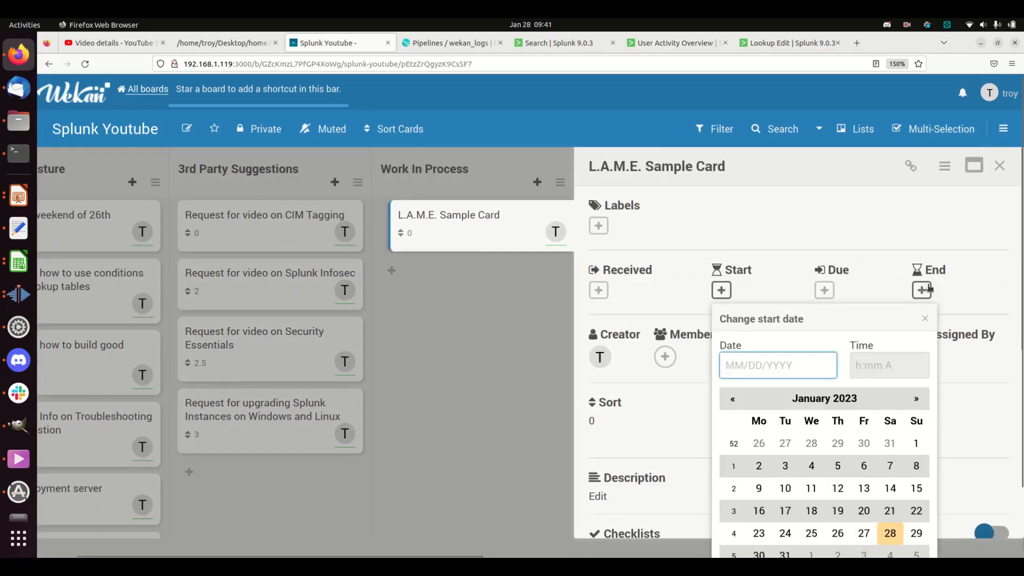
left_click(866, 245)
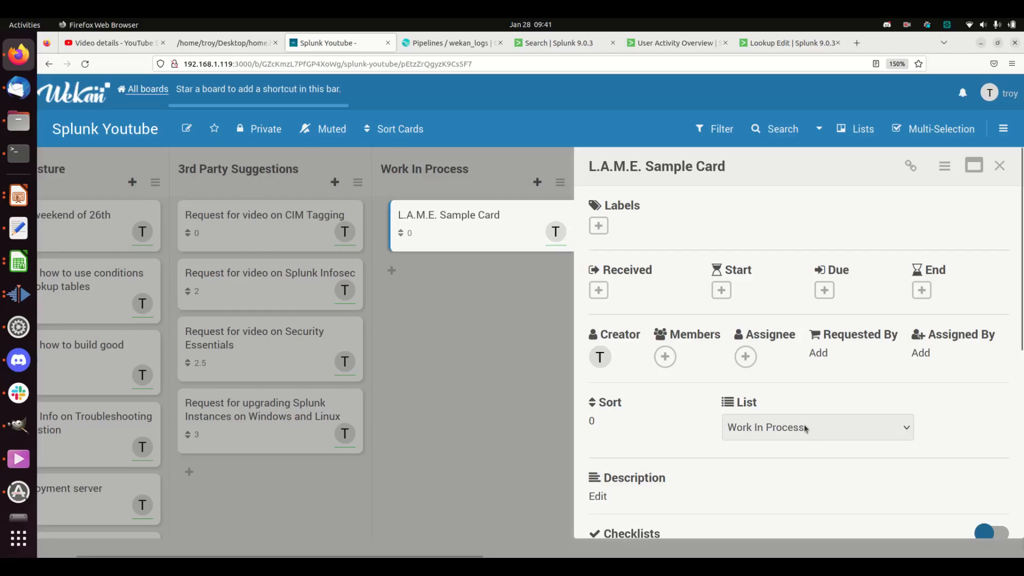
scroll(701, 410, "down", 3)
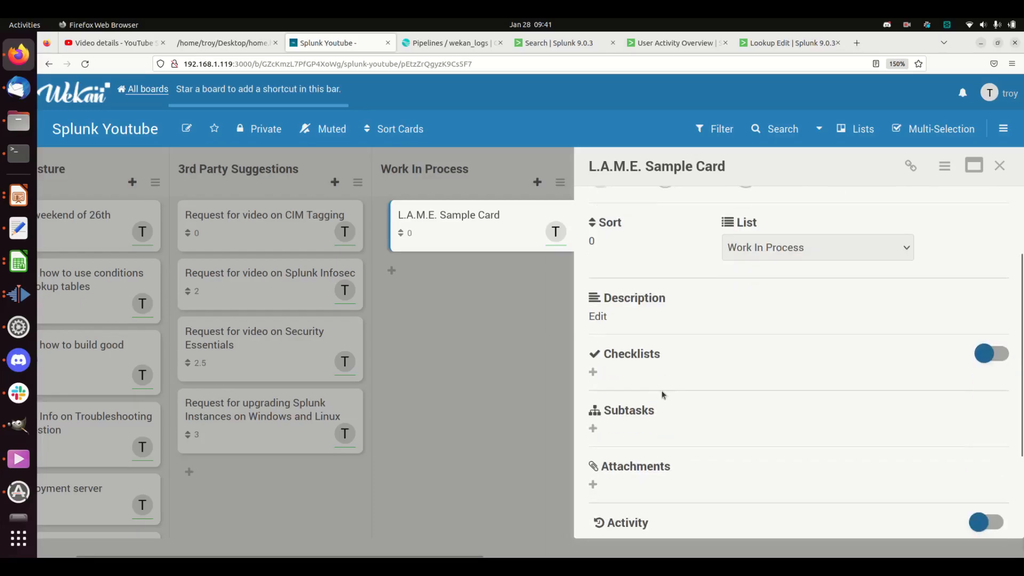
left_click(598, 316)
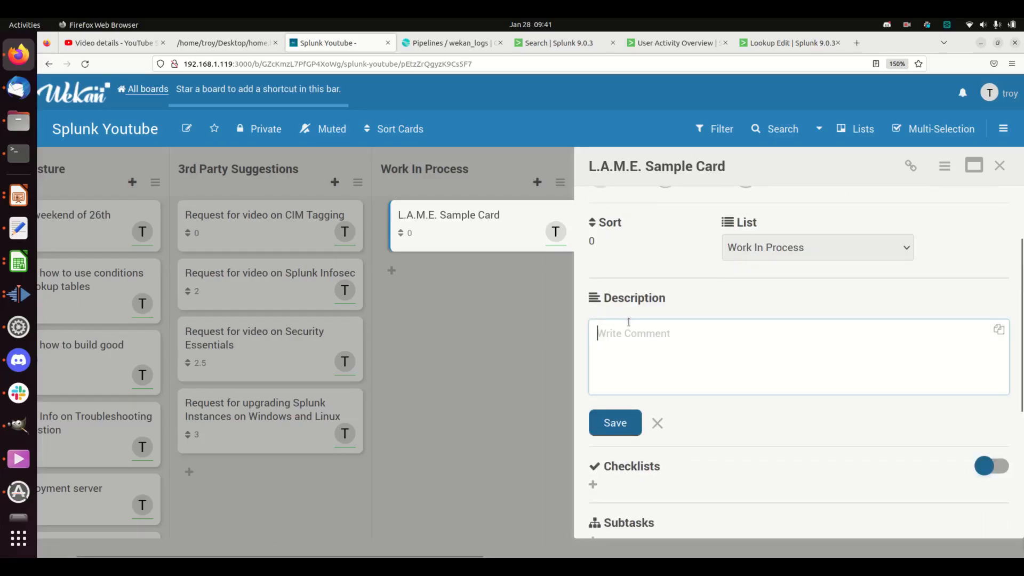
type("This is a demo card for m")
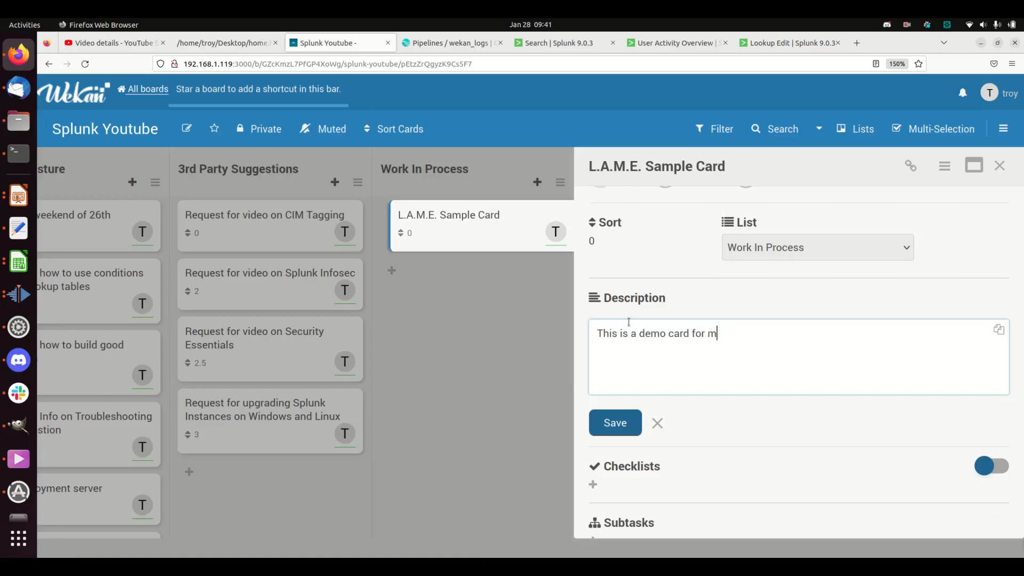
type("y youtube channel")
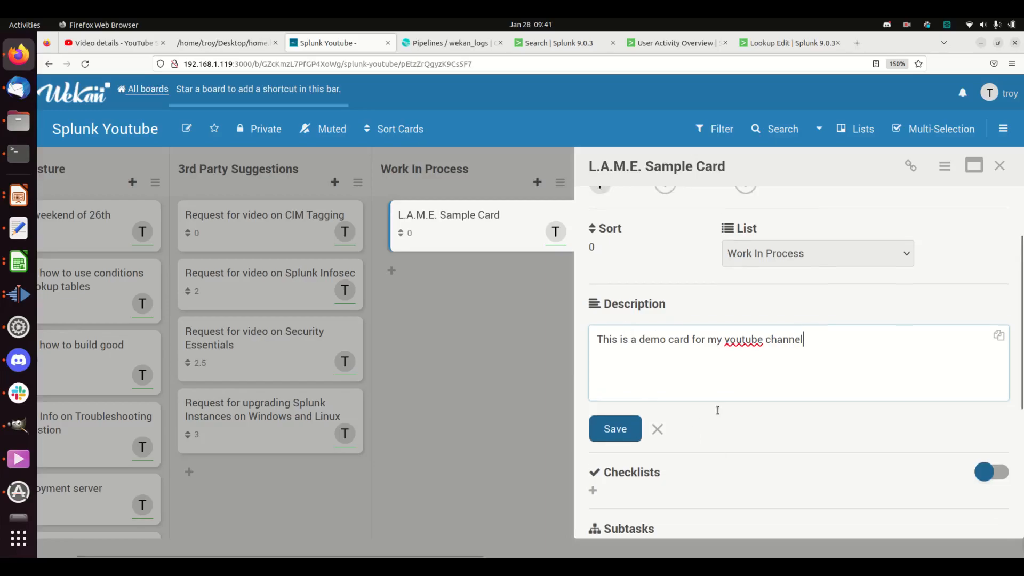
scroll(716, 410, "up", 3)
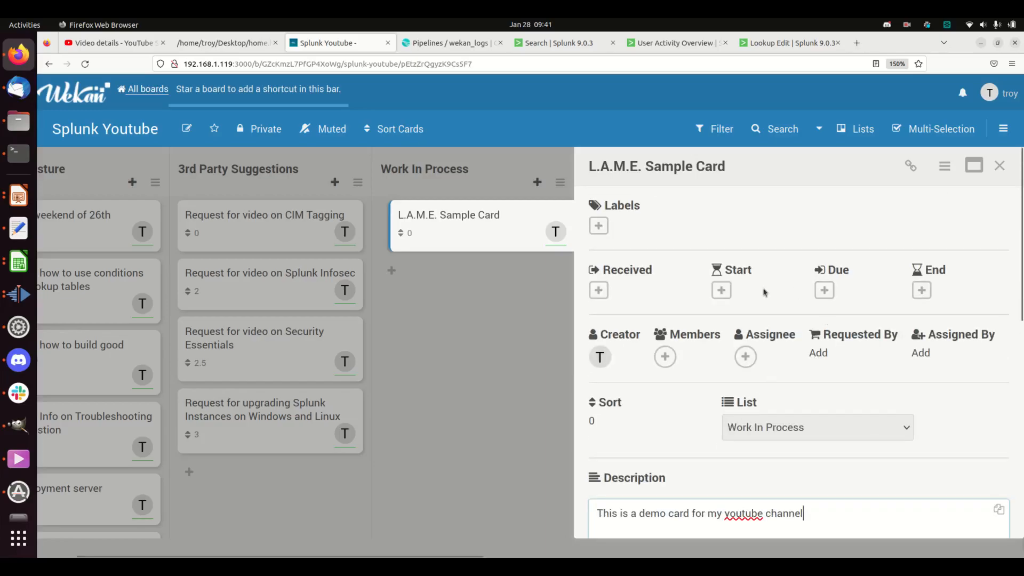
left_click(721, 290)
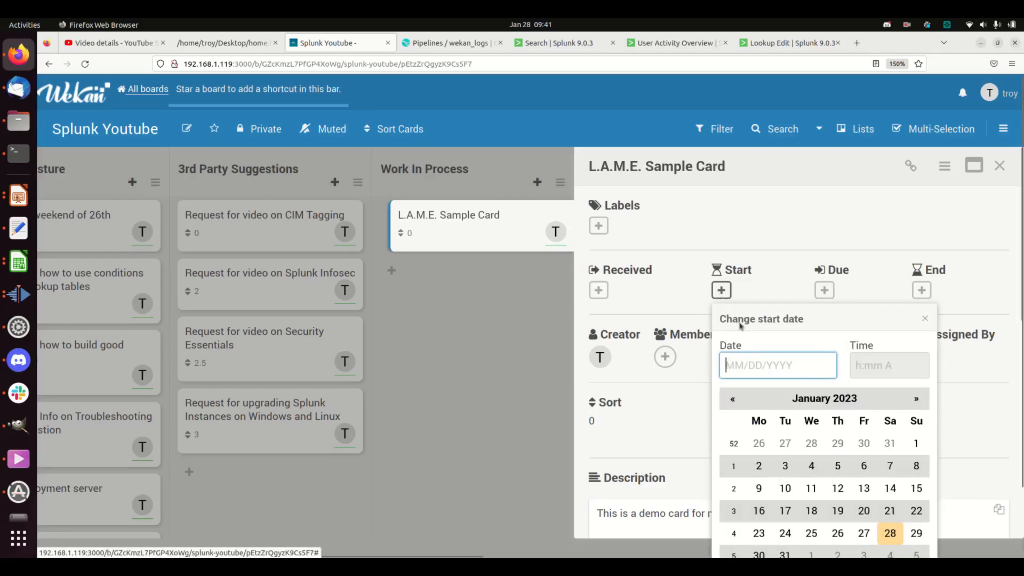
left_click(887, 537)
left_click(927, 295)
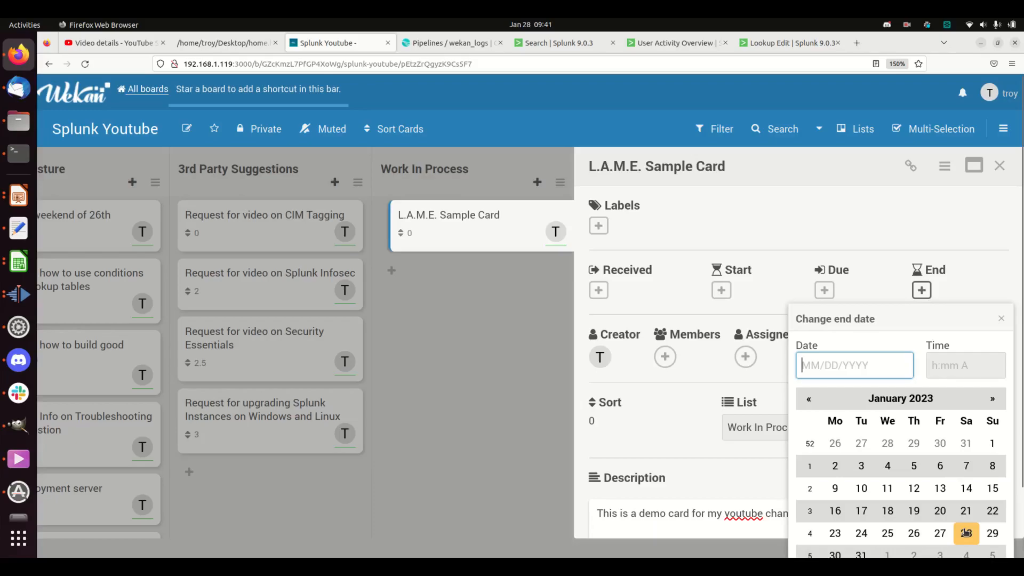
left_click(992, 533)
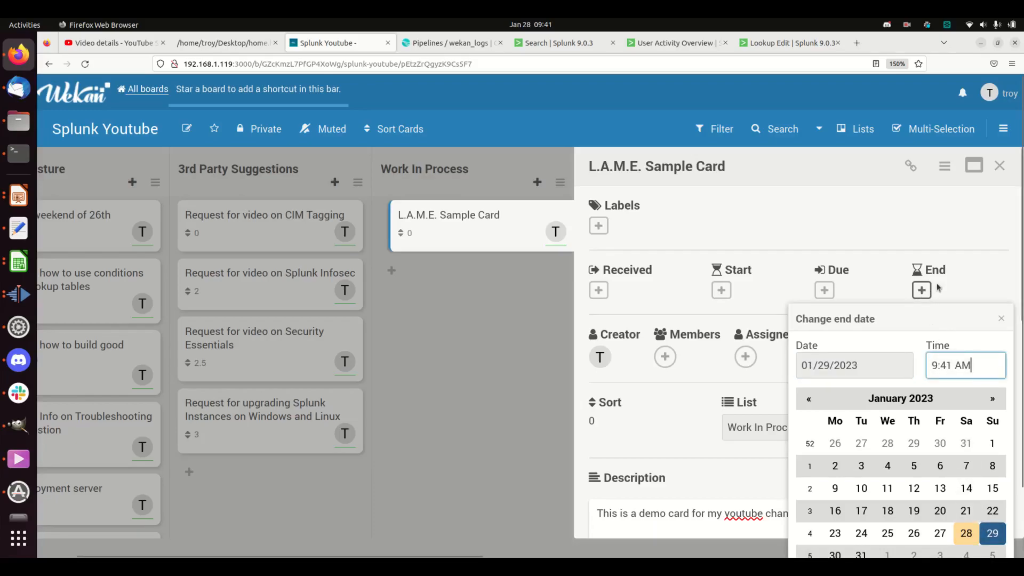
left_click(963, 280)
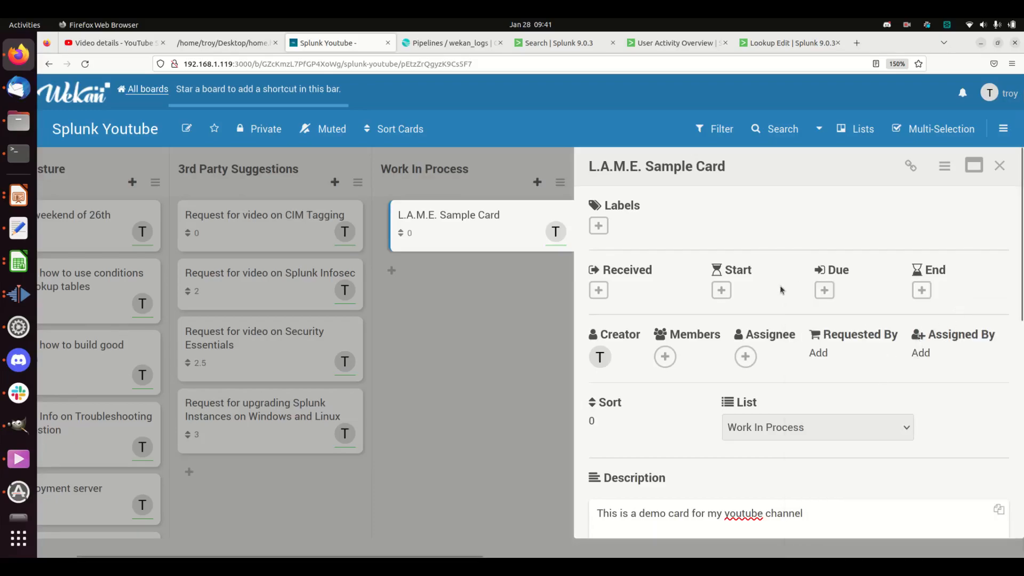
Set the sample card's start date to 01/28/2023 and its end date to 01/29/2023, both at 9:41 AM, saving each
left_click(721, 290)
left_click(888, 533)
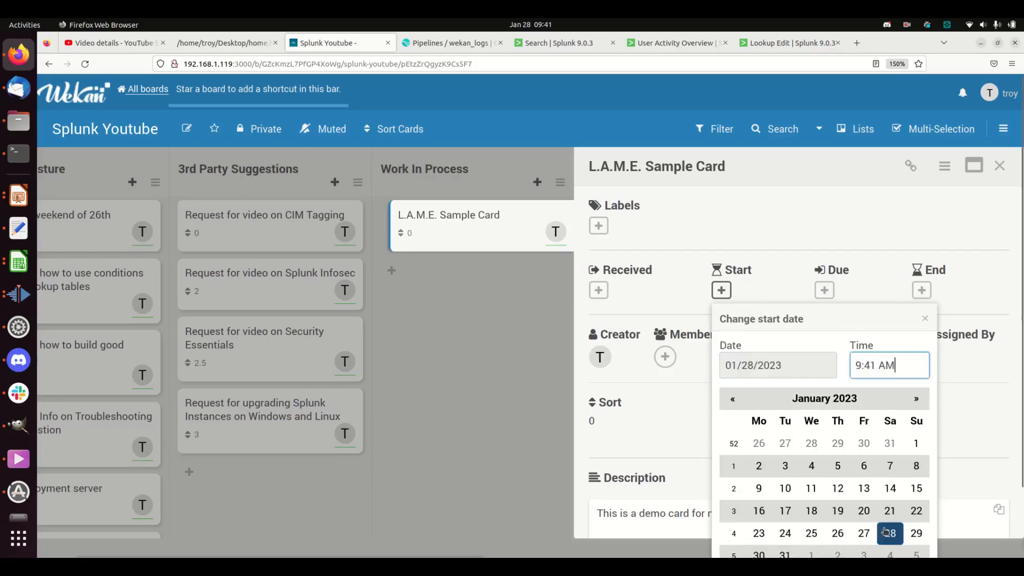
scroll(885, 532, "down", 2)
left_click(751, 527)
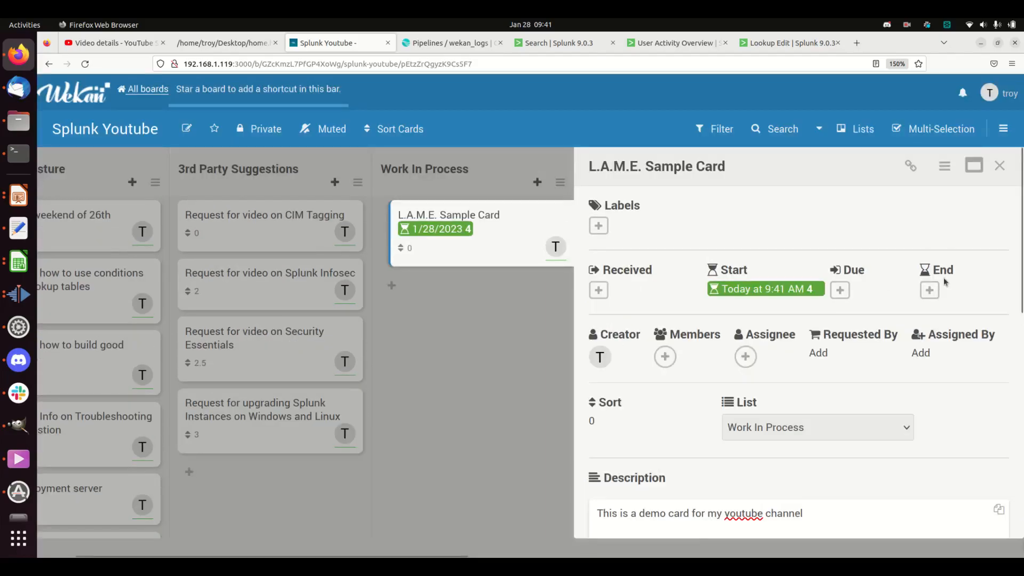
left_click(930, 290)
scroll(945, 374, "down", 2)
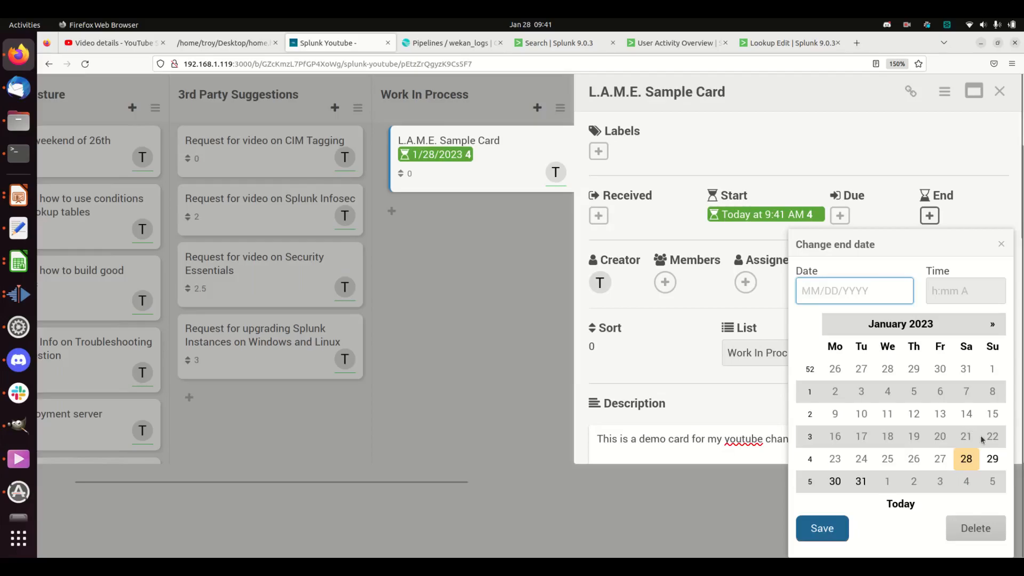
left_click(993, 459)
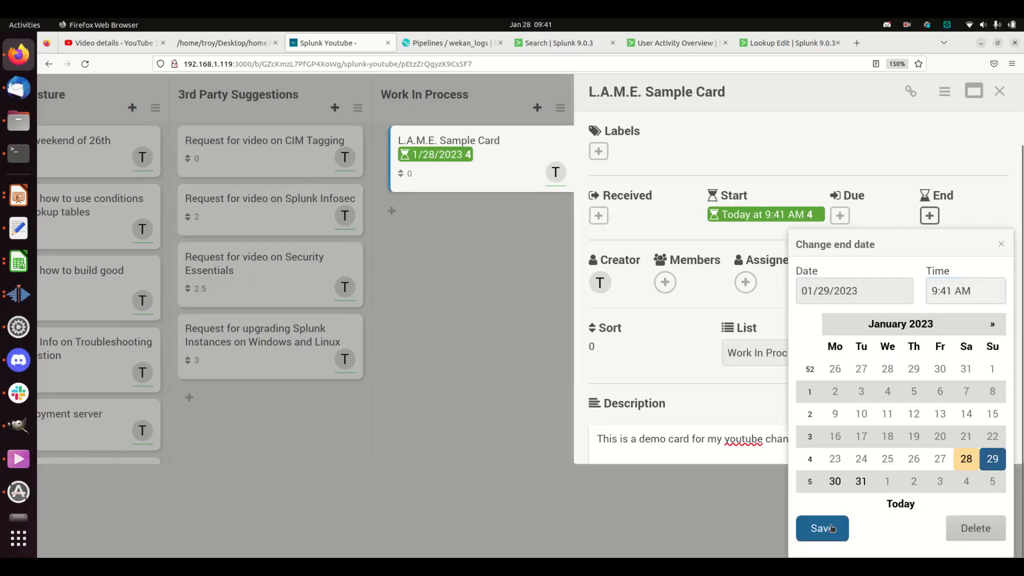
left_click(832, 528)
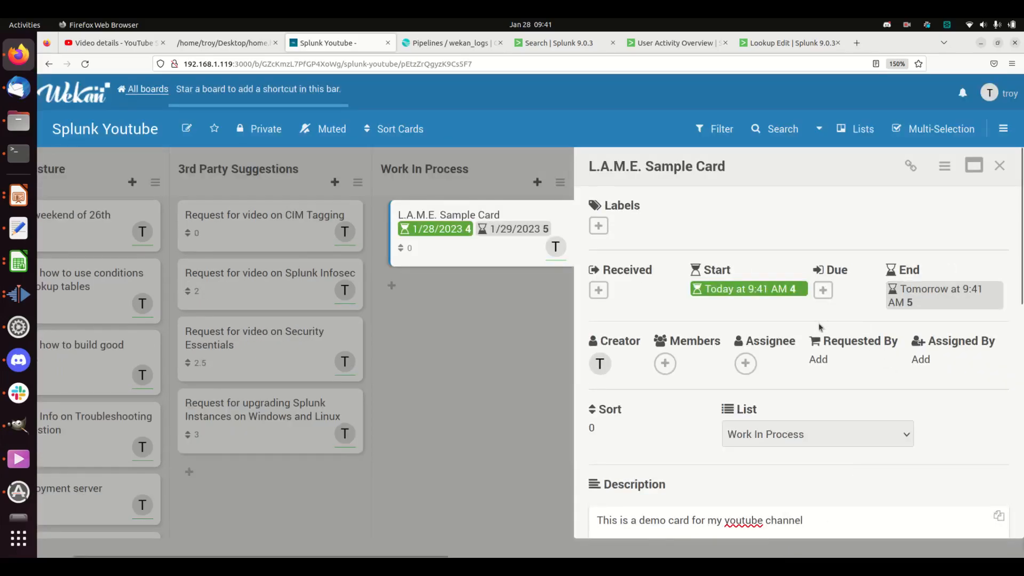
Fill in the sample card's Requested By field with "Myself" and save it
left_click(826, 359)
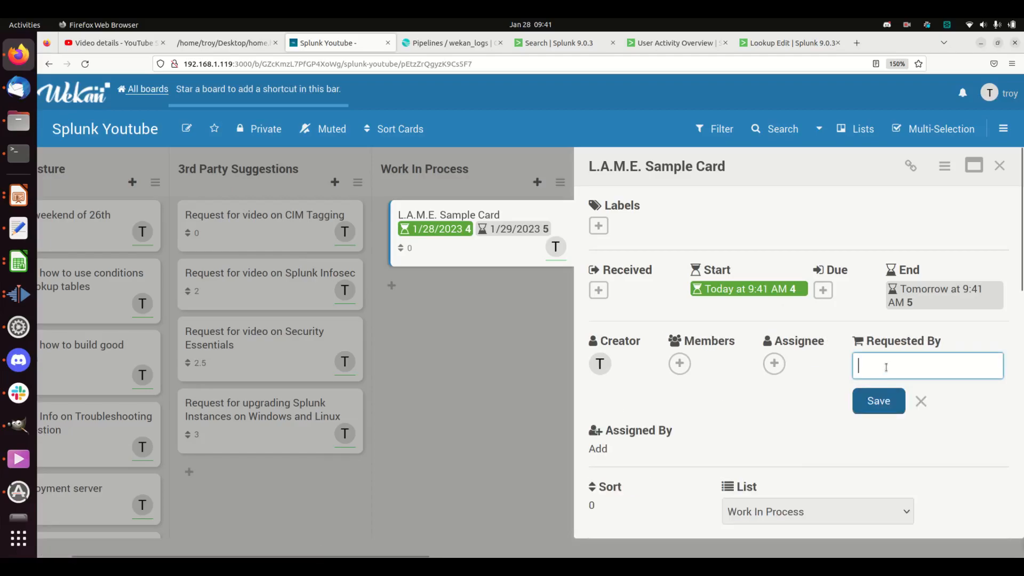
type("Myself")
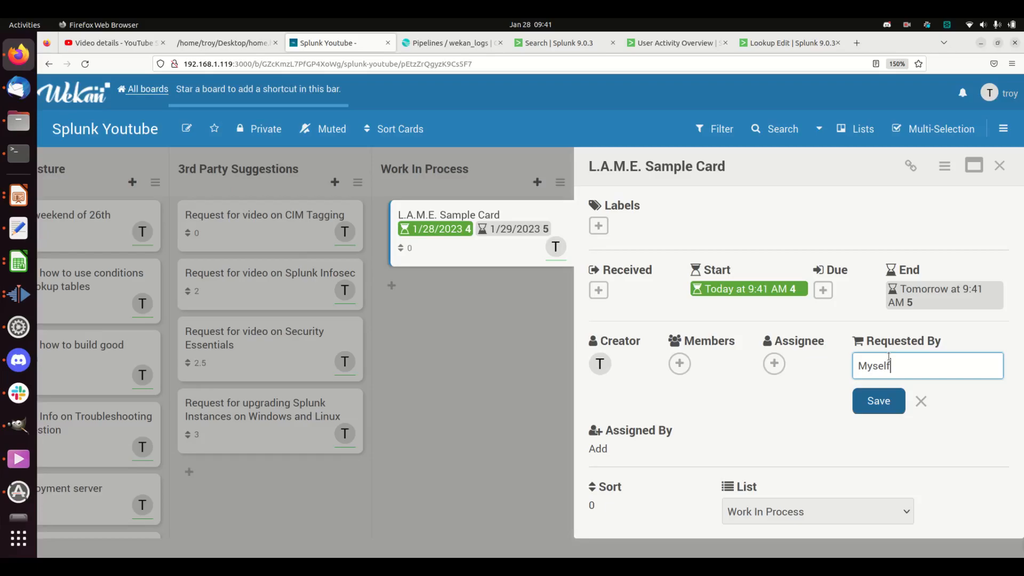
left_click(878, 401)
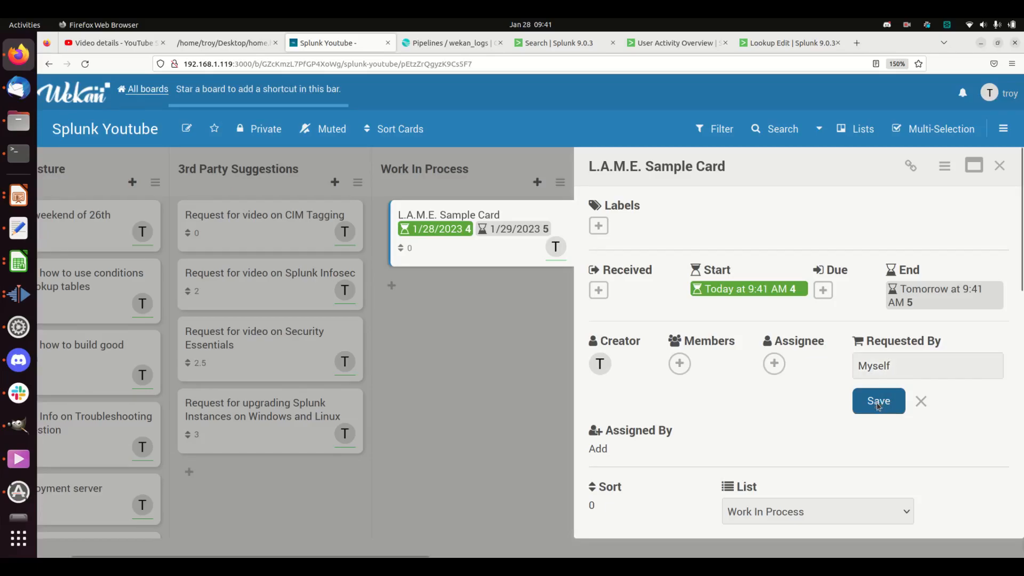
Add a checklist to the sample card with the items "Discuss Kanban" and "Discuss mongdb"
scroll(864, 426, "down", 4)
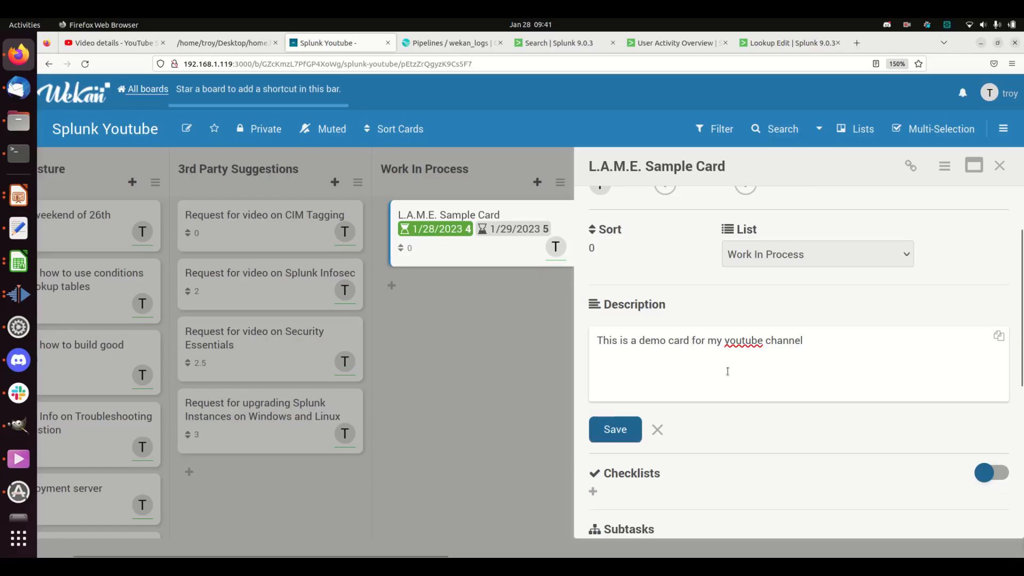
scroll(695, 399, "down", 3)
left_click(606, 308)
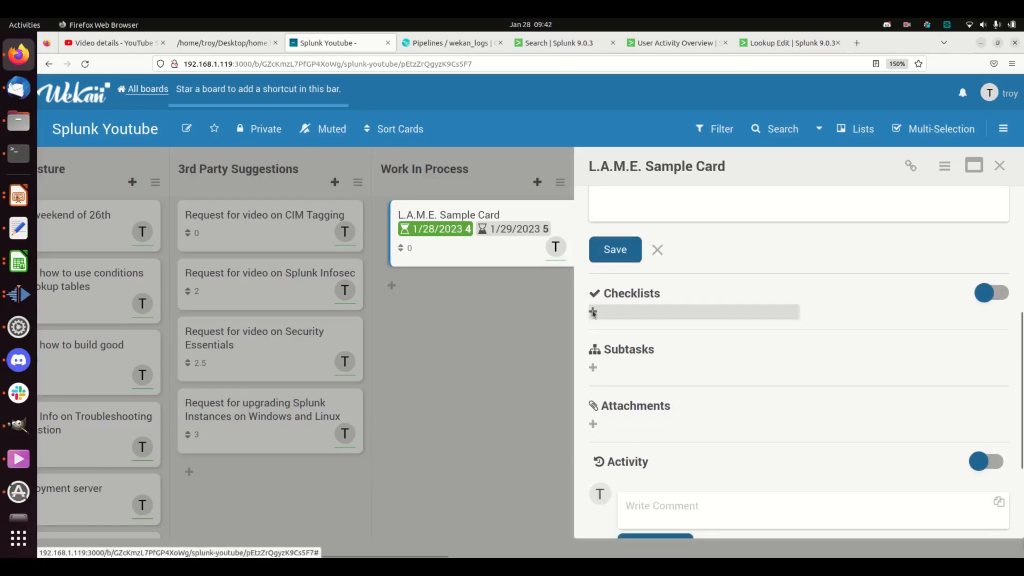
left_click(633, 365)
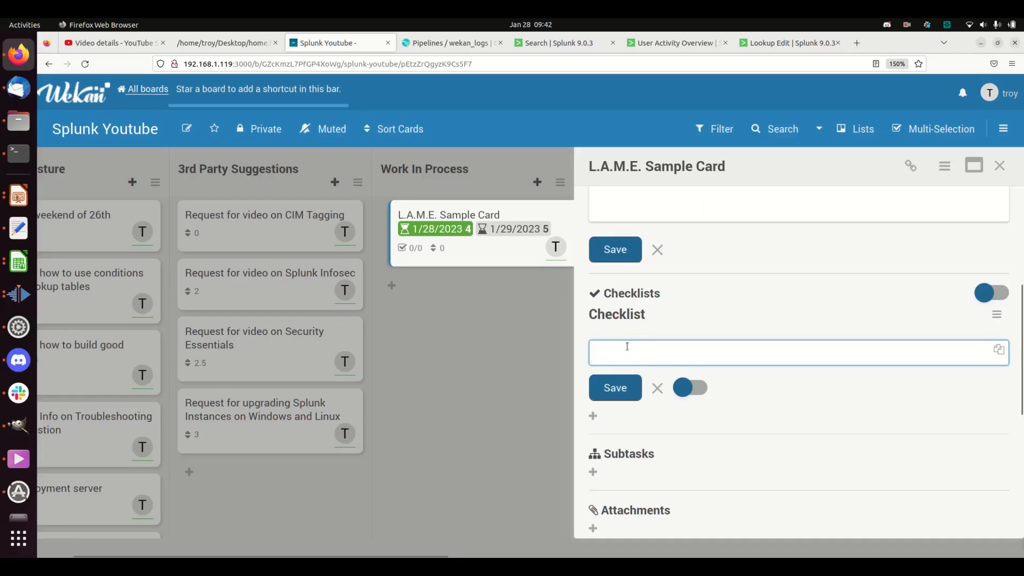
type("Discuss")
key("BackSpace")
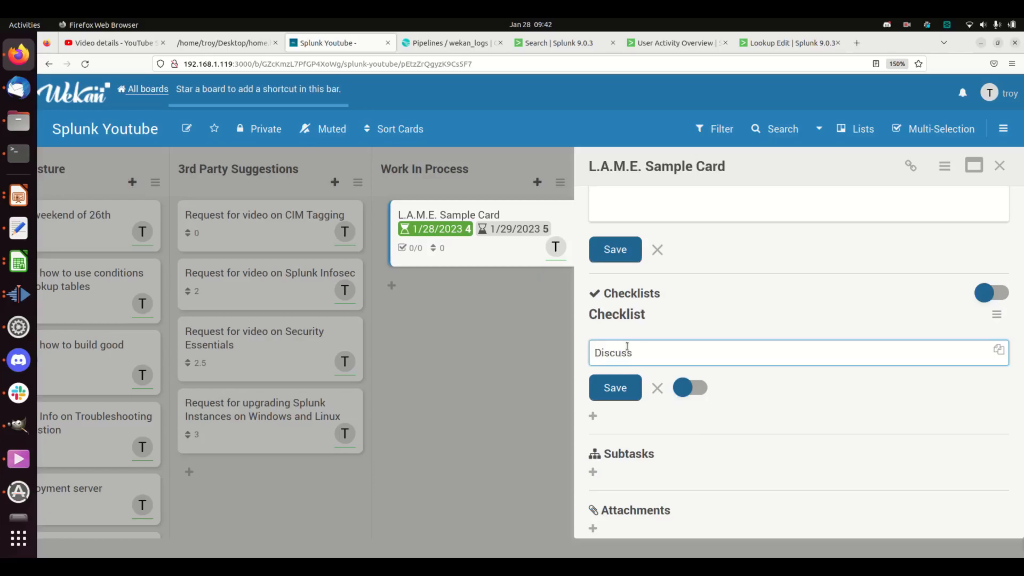
type("Kanban")
left_click(615, 388)
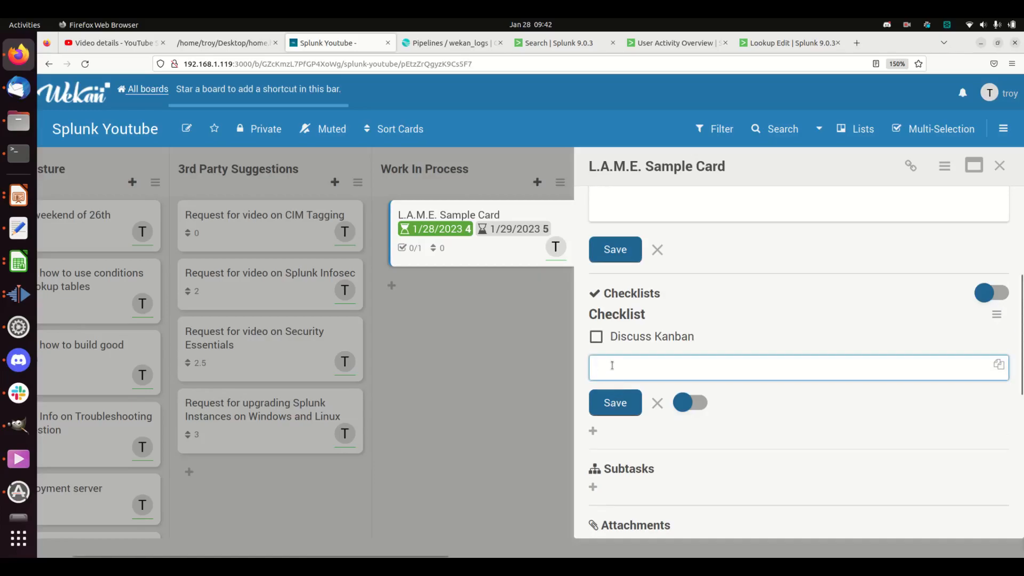
type("Discuss mongdb")
key("Return")
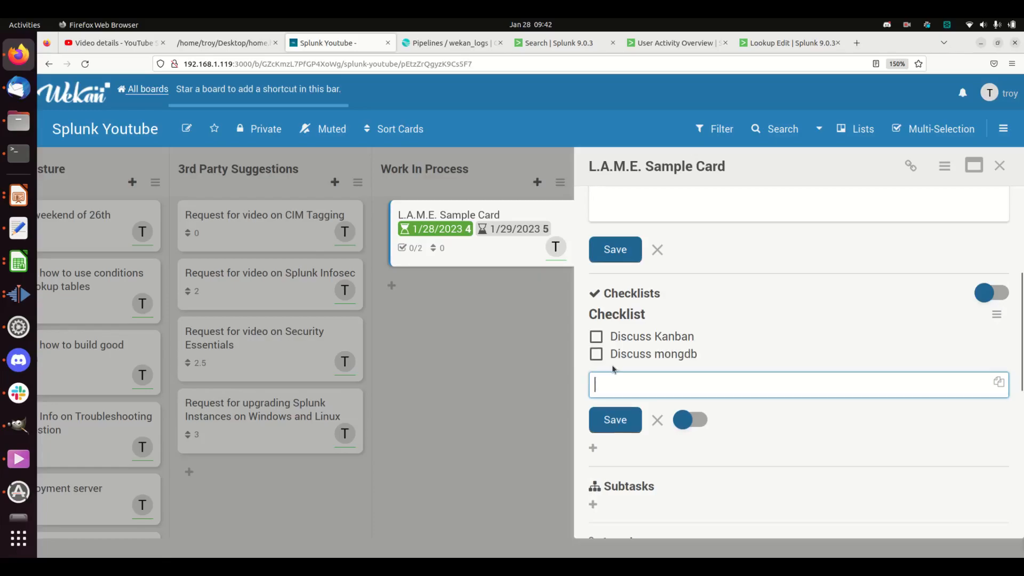
Post the comment "This is going to be a long video" on the sample card and close the card
left_click(841, 331)
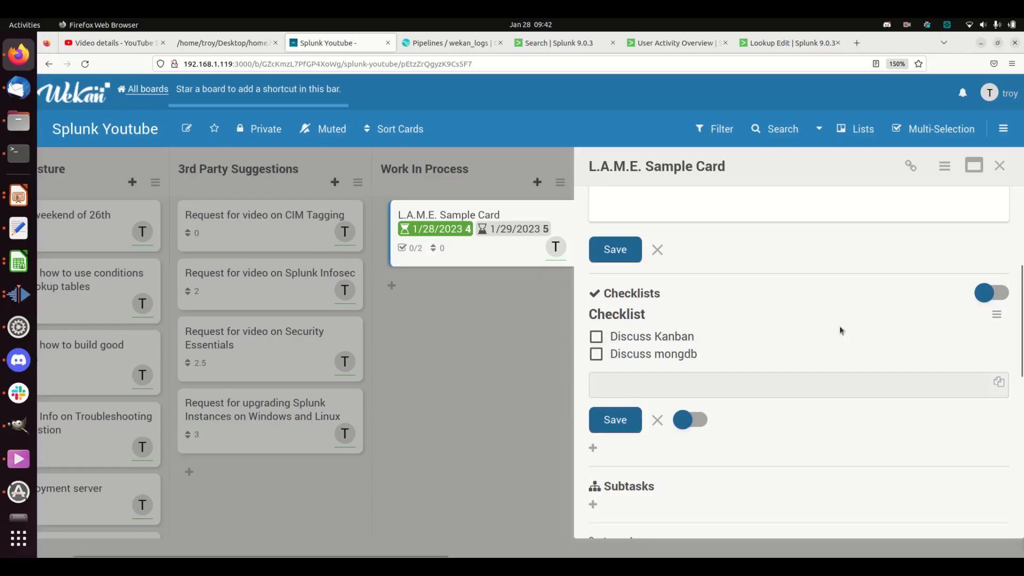
scroll(806, 392, "down", 4)
scroll(796, 401, "up", 2)
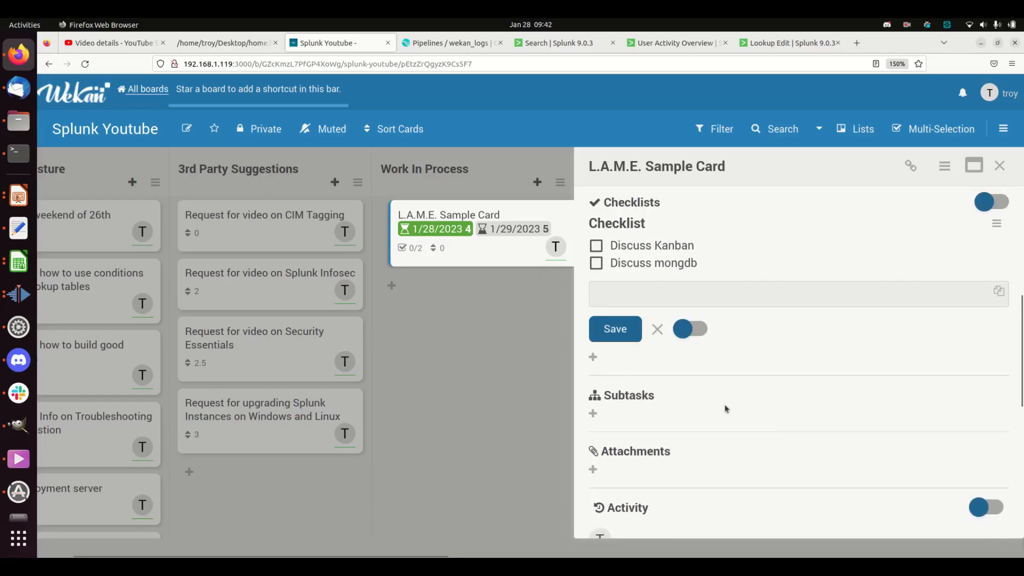
scroll(669, 451, "down", 2)
left_click(684, 463)
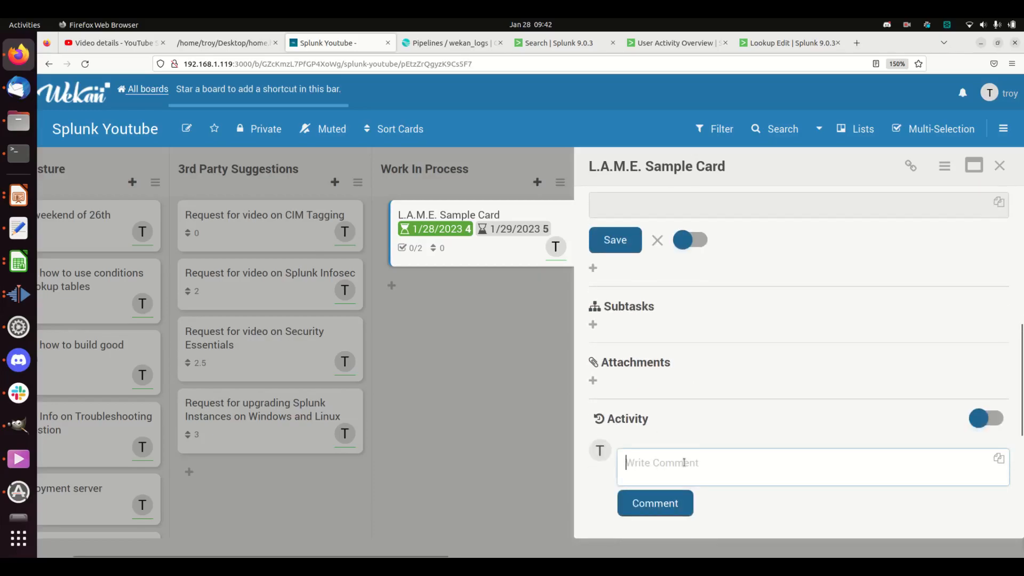
type("Thi")
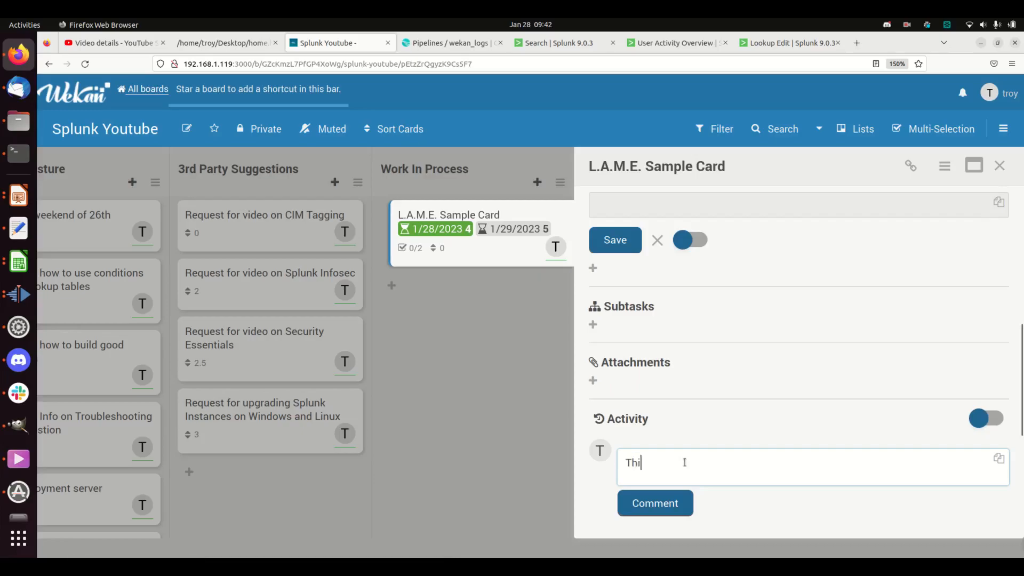
type("s is going to be a long")
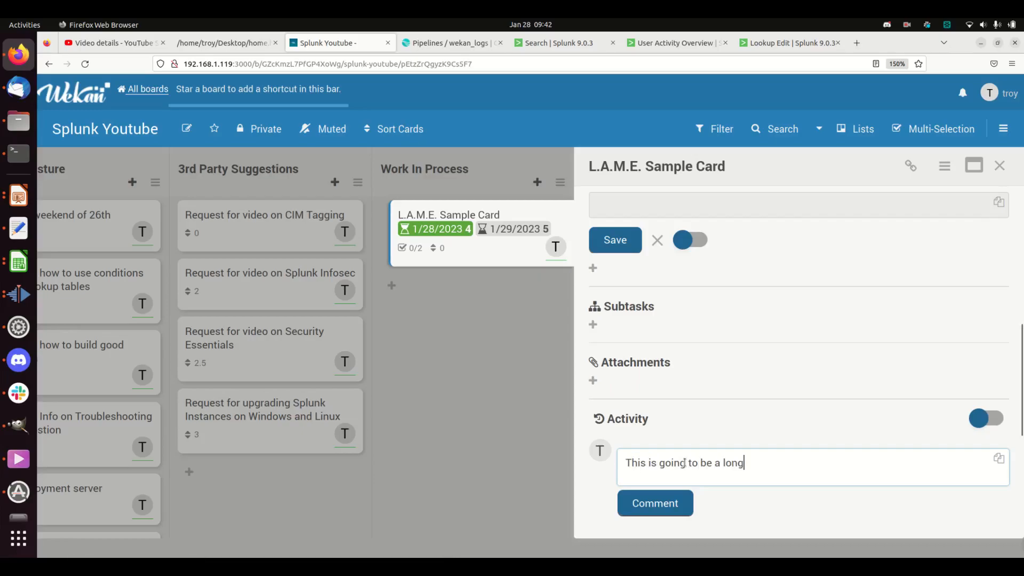
type(" video")
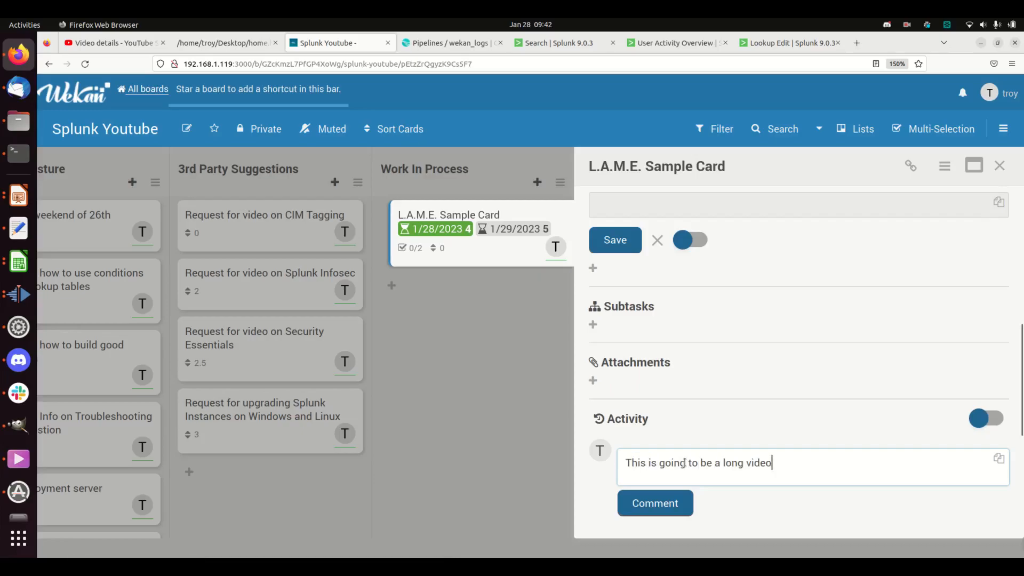
left_click(645, 495)
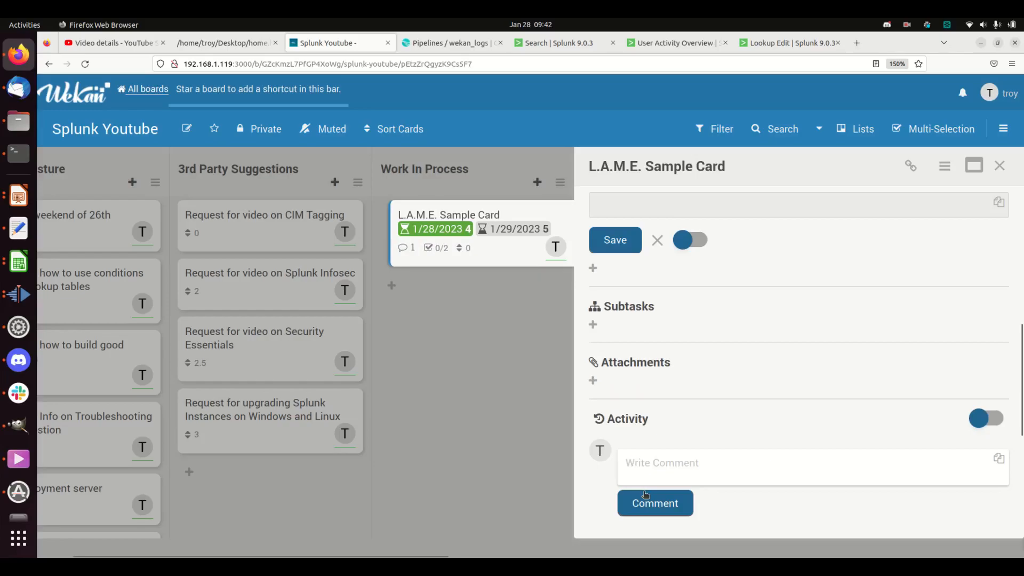
left_click(1001, 166)
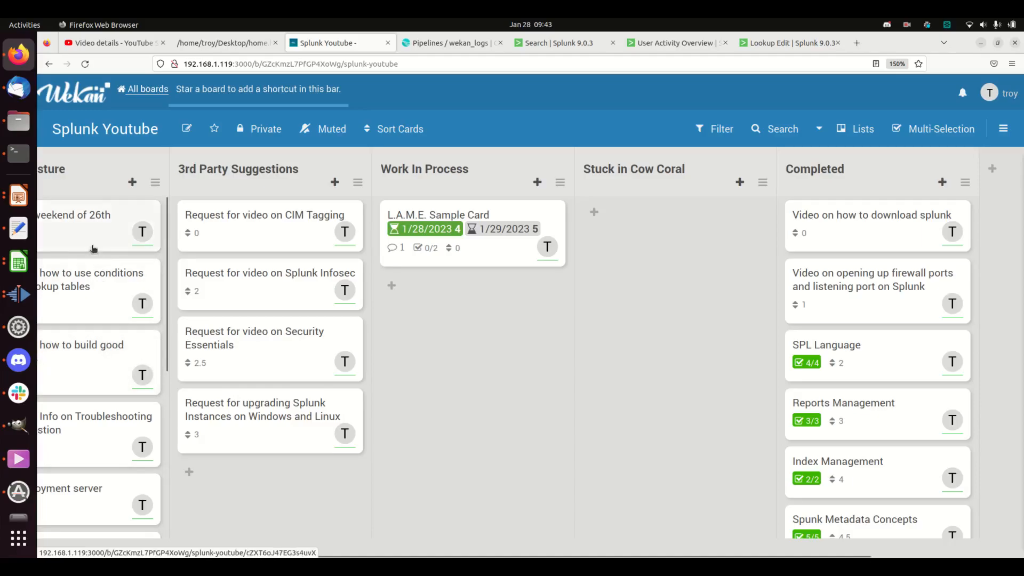
scroll(364, 287, "left", 3)
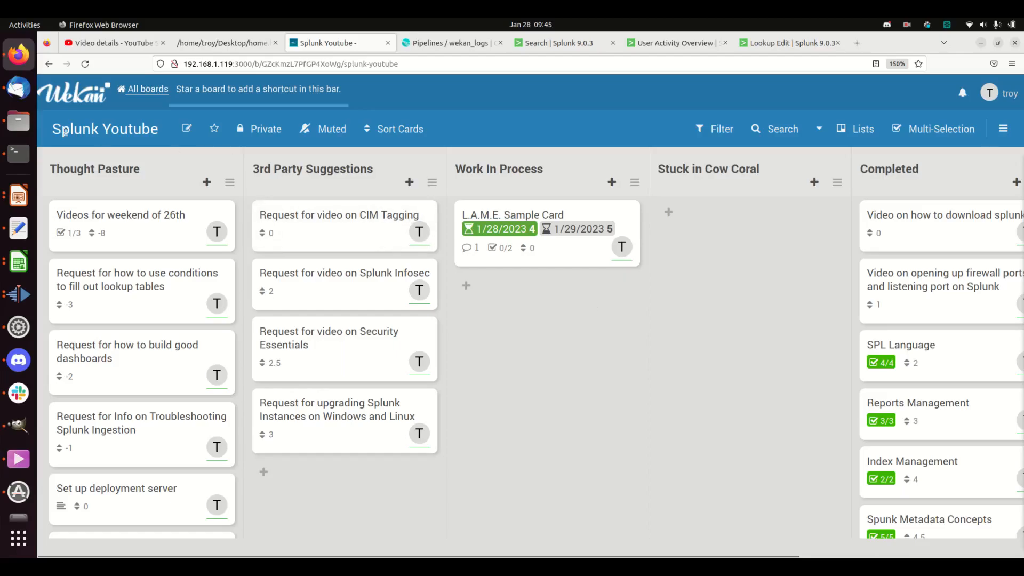
Switch to the terminal, list the lame_example folder and open createJson.sh in vi
left_click(29, 161)
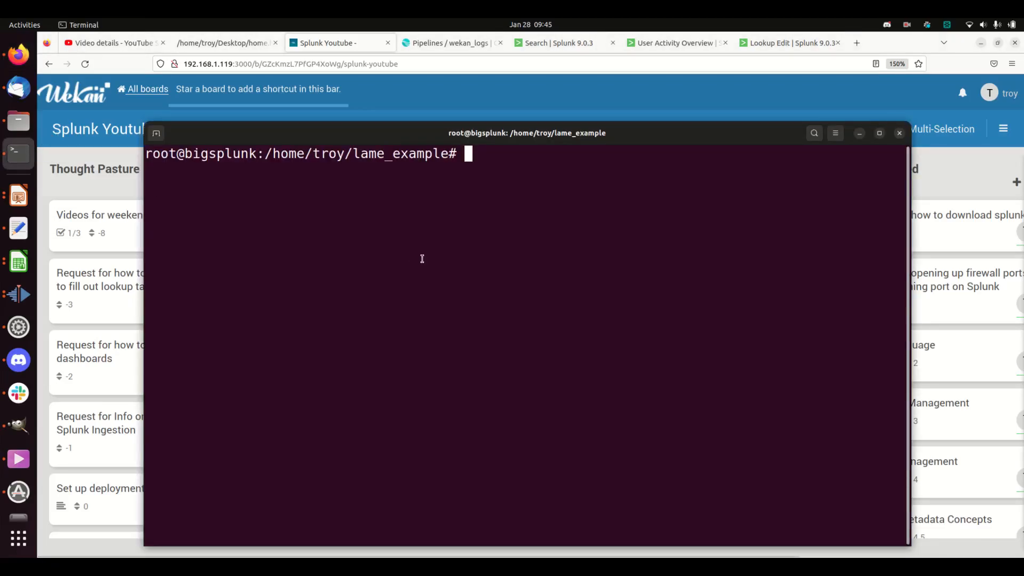
type("ls")
key("Return")
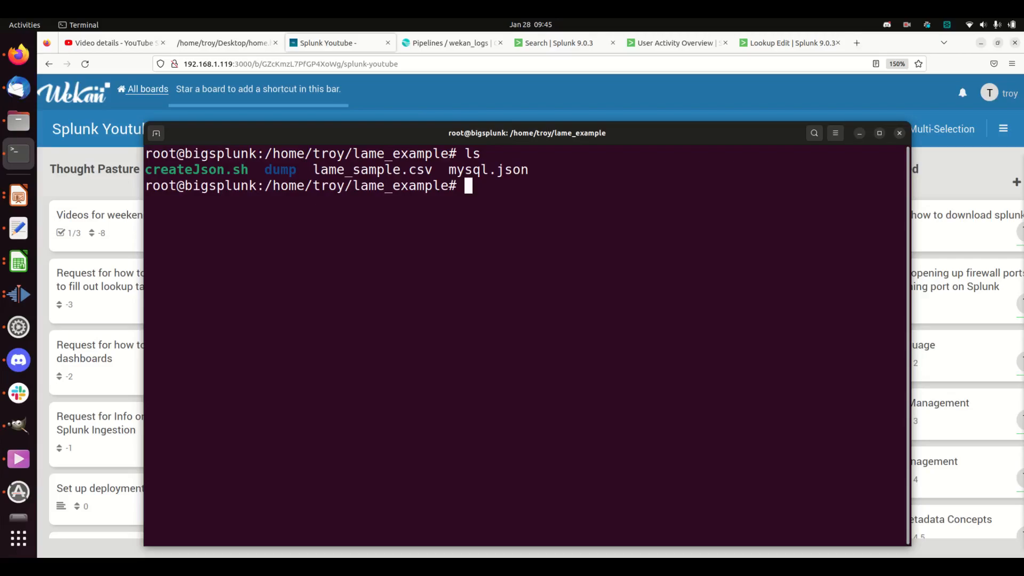
type("vi cr")
key("Tab")
key("Return")
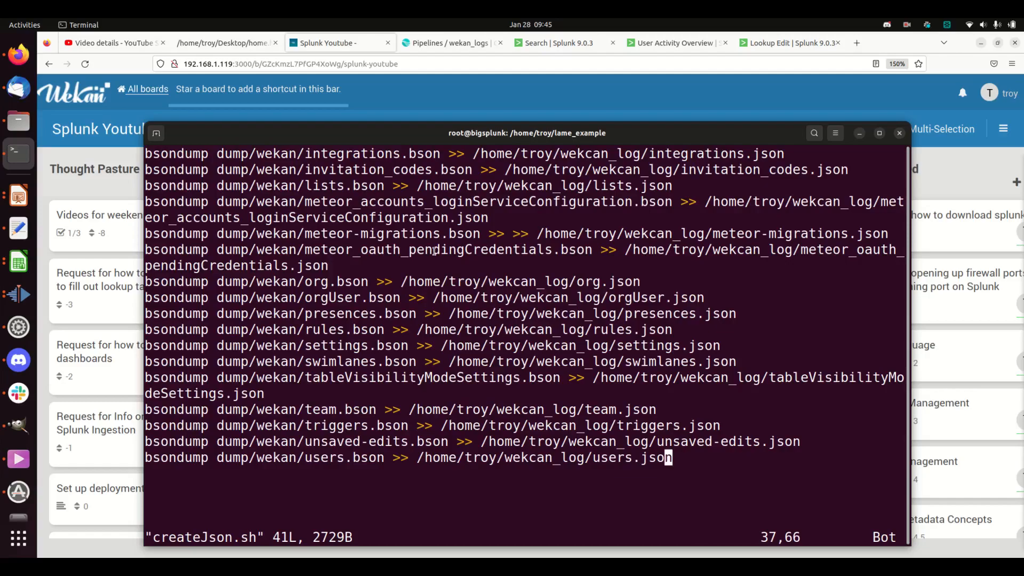
Examine the mongodump command near the start of createJson.sh and quit vi without saving
key("Up")
key("Up")
key("Up")
key("Up")
key("Up")
key("Up")
key("Up")
key("Up")
key("Up")
key("Up")
key("Up")
key("Up")
key("Up")
key("Up")
key("Up")
key("Up")
key("Up")
key("Up")
key("Up")
key("Up")
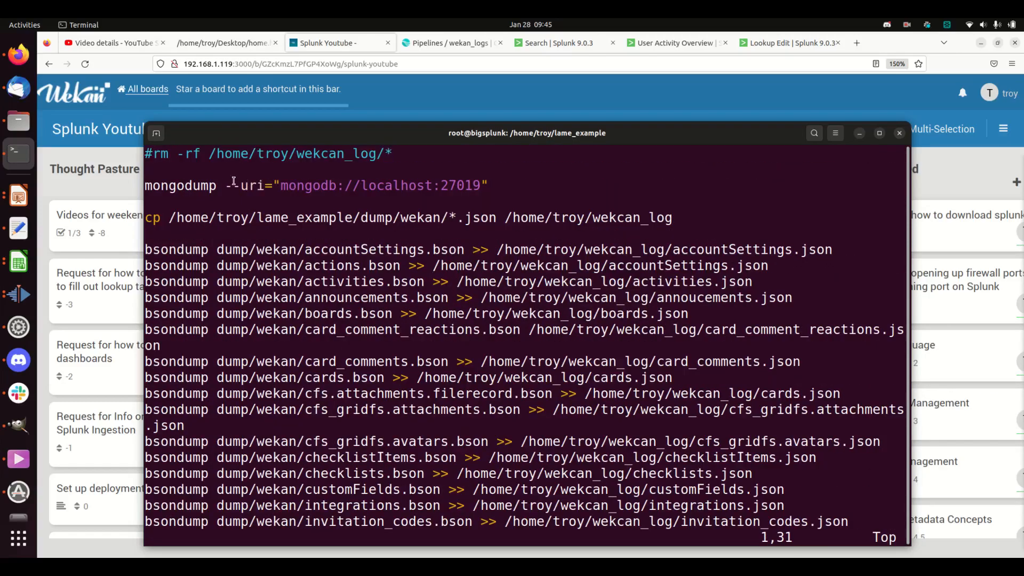
left_click_drag(145, 186, 216, 186)
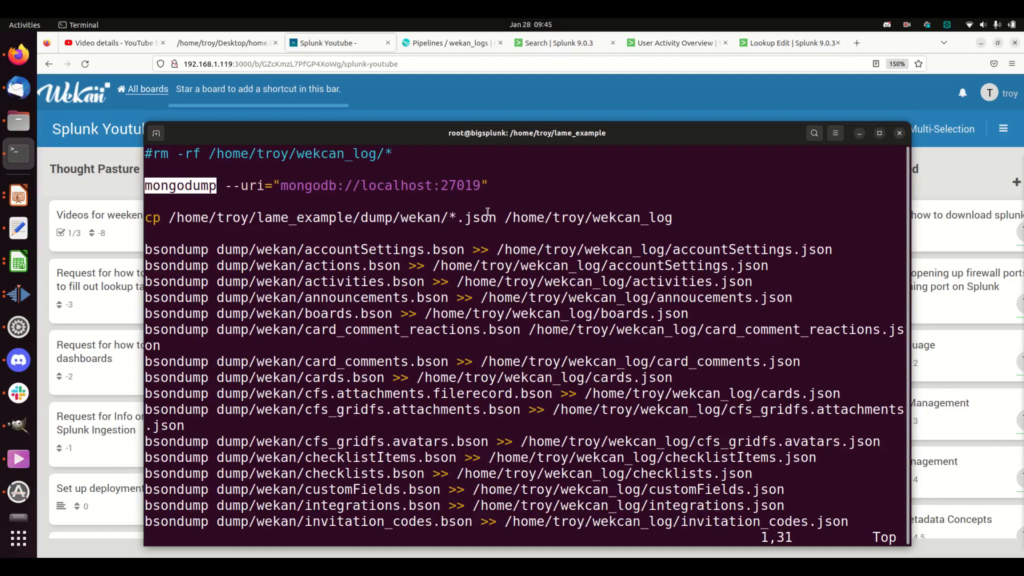
type(":q!")
key("Return")
List the lame_example folder, change into its dump directory and list that directory's contents
type("ls")
key("Return")
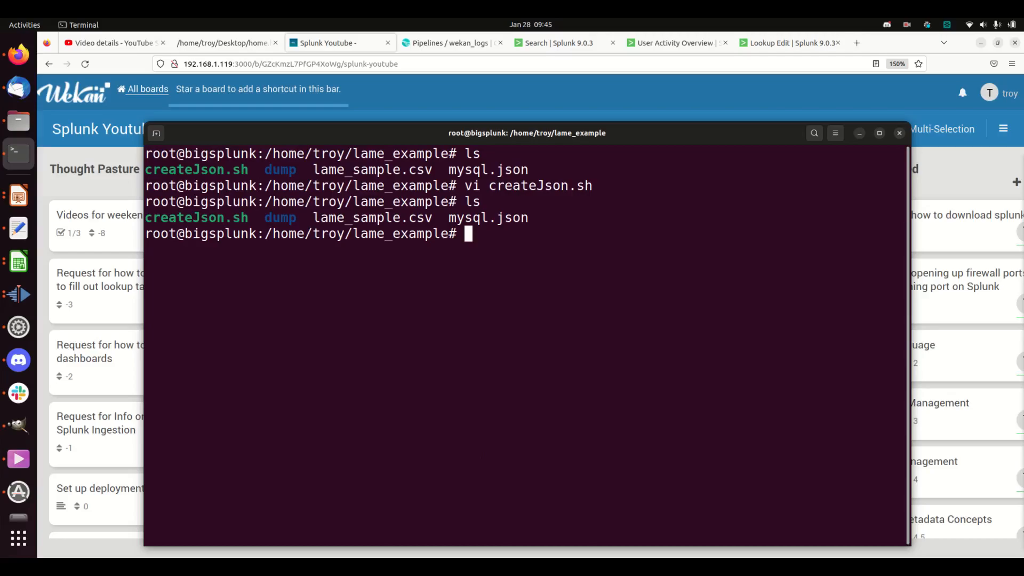
type("cd du")
key("Tab")
key("BackSpace")
key("BackSpace")
key("BackSpace")
key("BackSpace")
key("Tab")
key("Return")
type("ls")
key("Return")
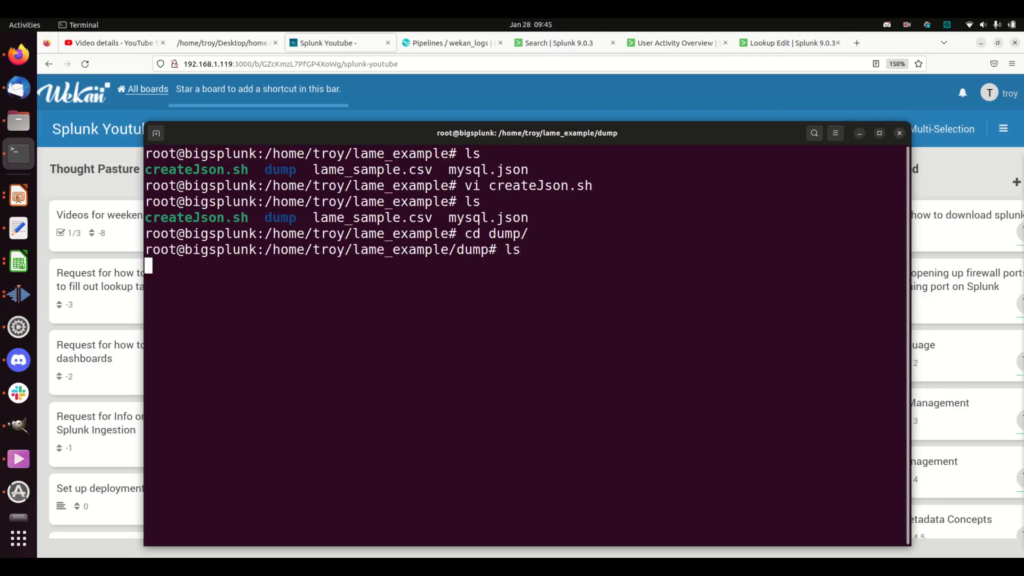
Change into the wekan directory inside dump and list its exported files
type("cd wek")
key("Tab")
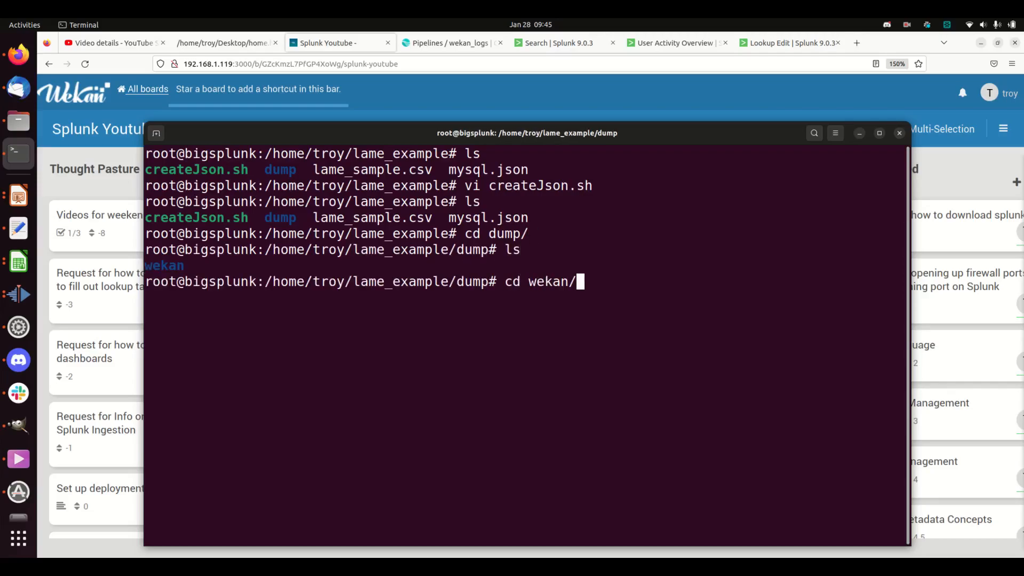
key("Return")
type("ls")
key("Return")
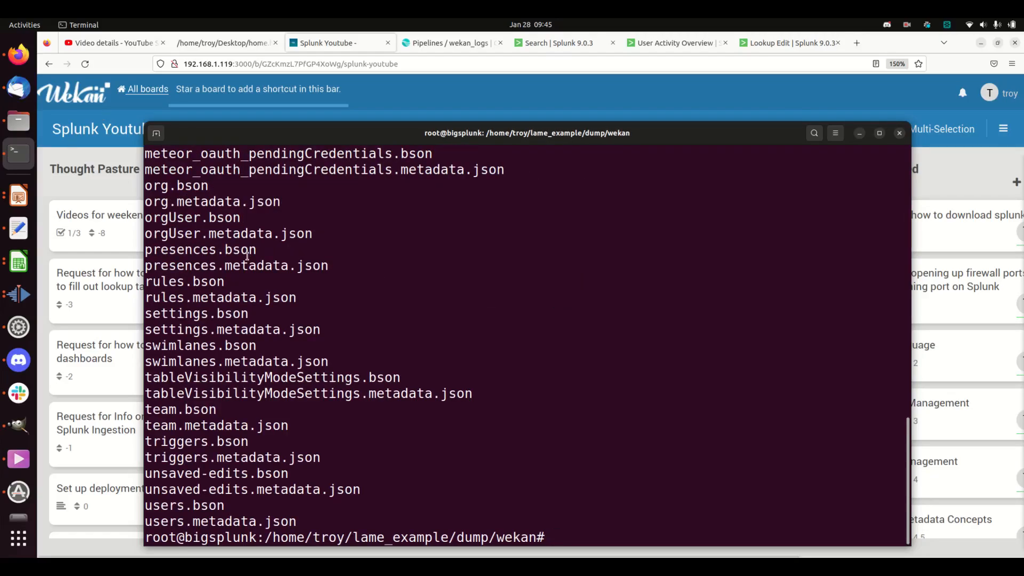
scroll(247, 255, "up", 2)
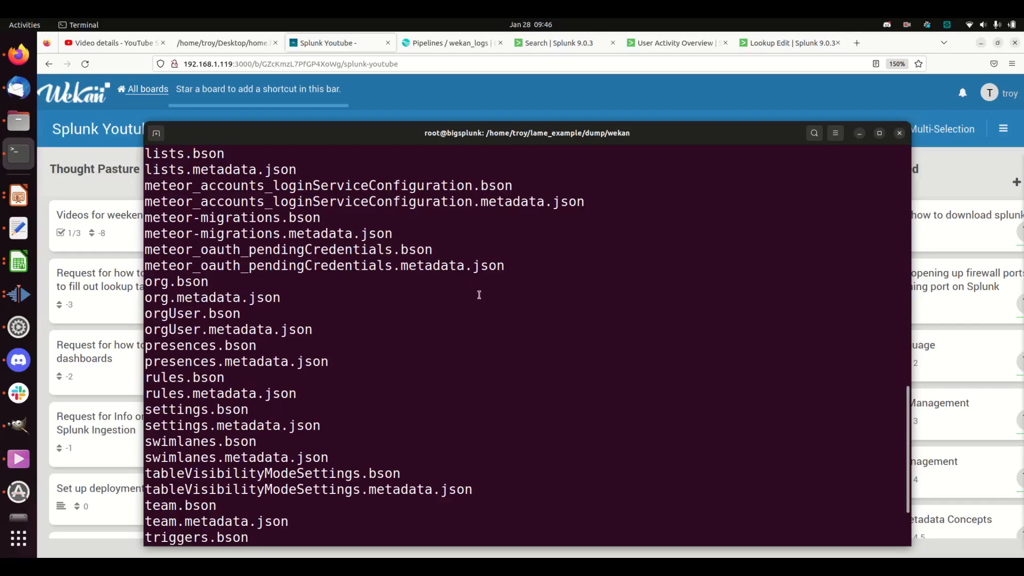
scroll(479, 293, "down", 2)
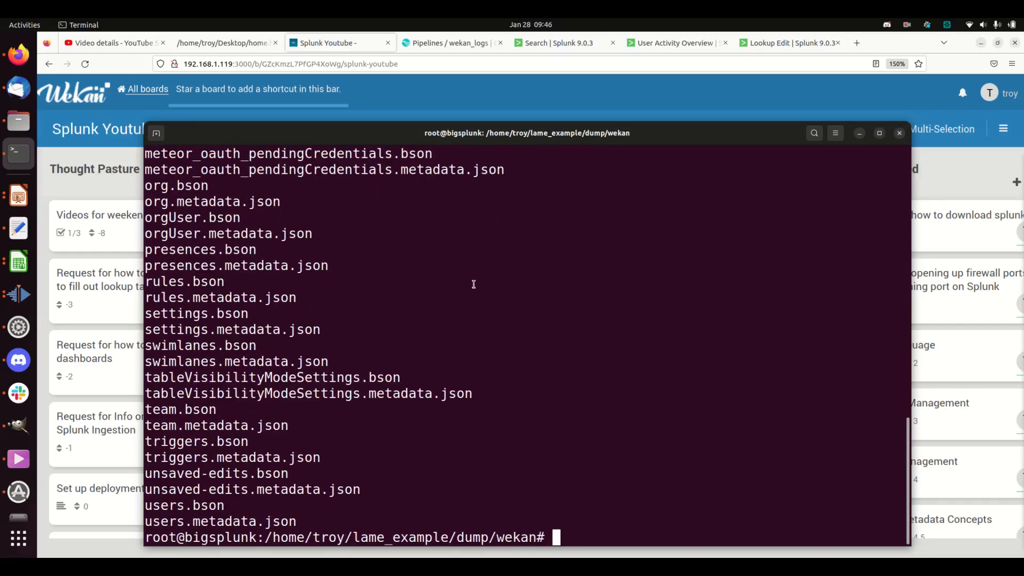
Open lists.bson in vi to view its raw contents and quit the editor
type("vi ti")
key("BackSpace")
key("BackSpace")
scroll(411, 251, "up", 5)
scroll(393, 274, "down", 3)
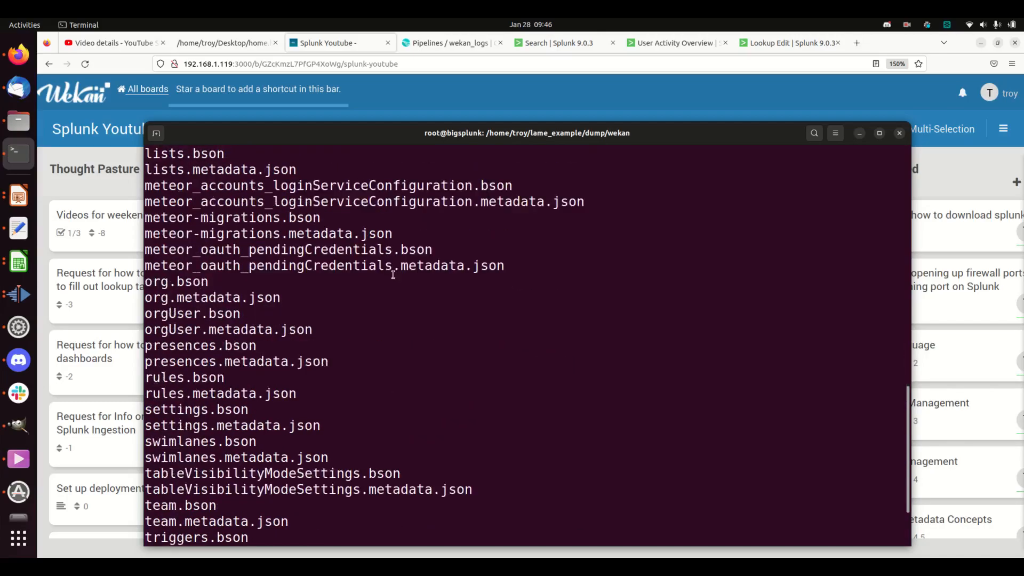
scroll(393, 274, "down", 2)
type("li")
key("Tab")
type("bson")
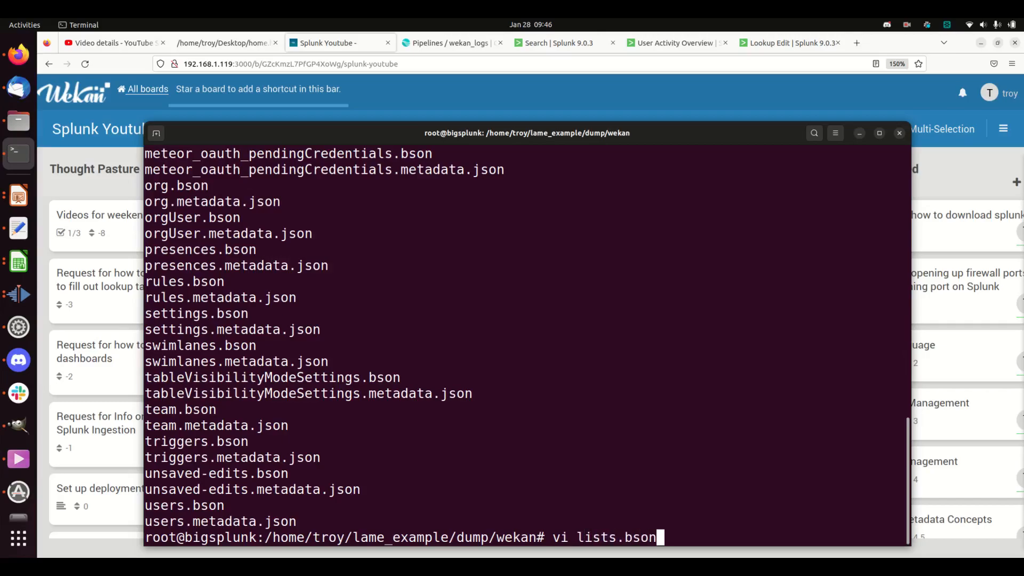
key("Return")
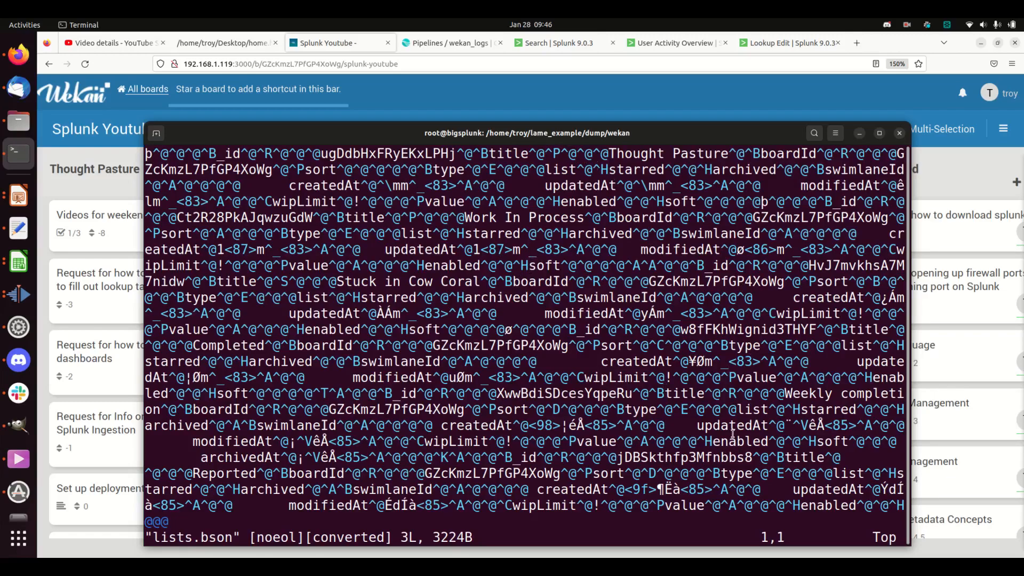
type(":q")
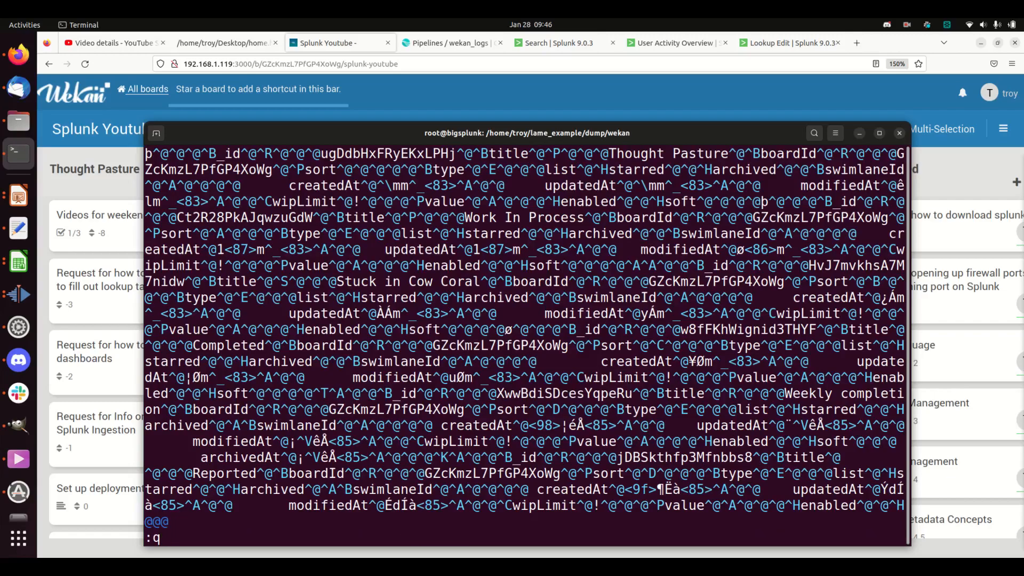
key("Return")
Go back up two directories to lame_example, list its files and open createJson.sh in vi
type("cd ../..")
key("Return")
type("ls")
key("Return")
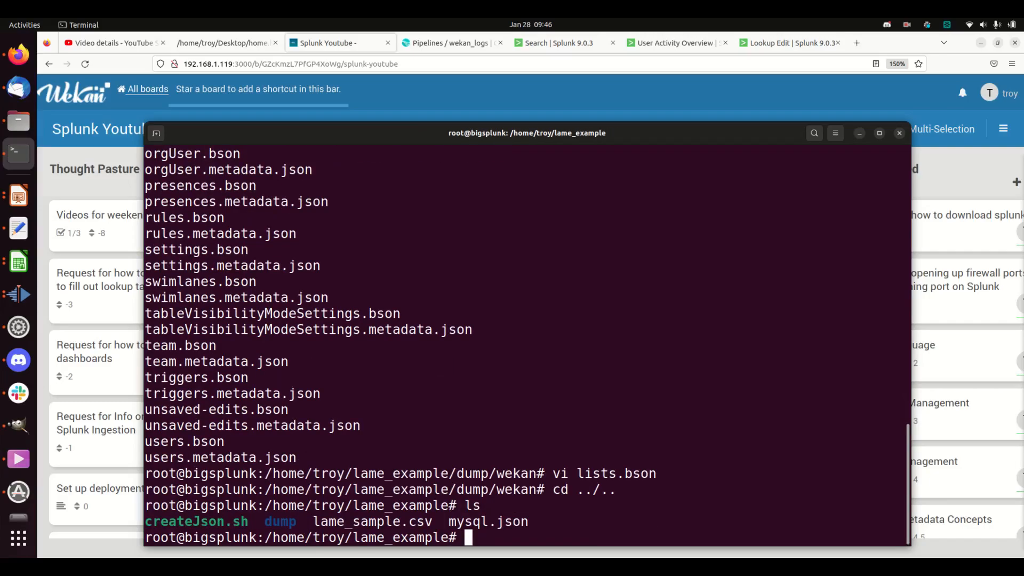
type("vi c")
key("Tab")
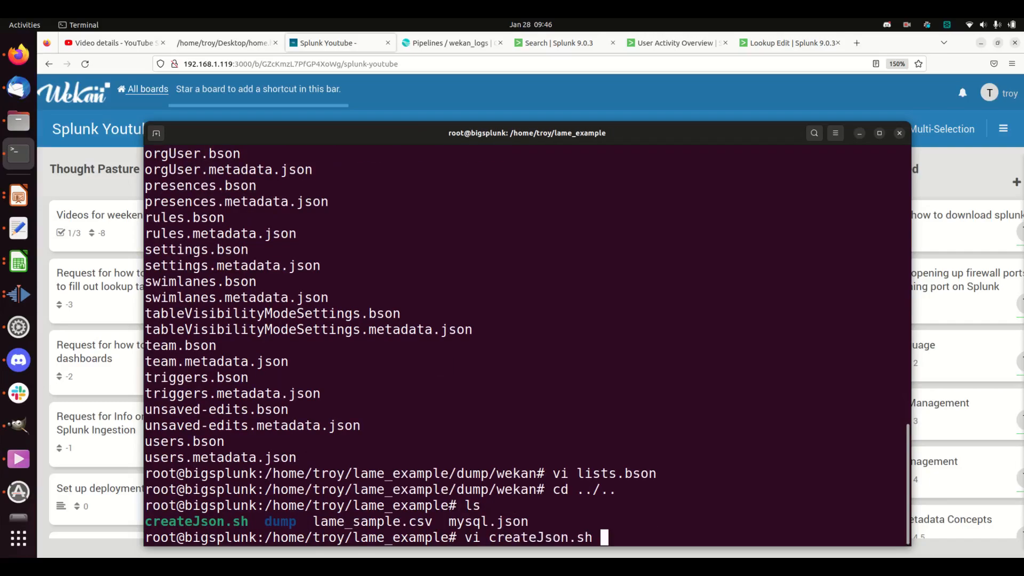
key("Return")
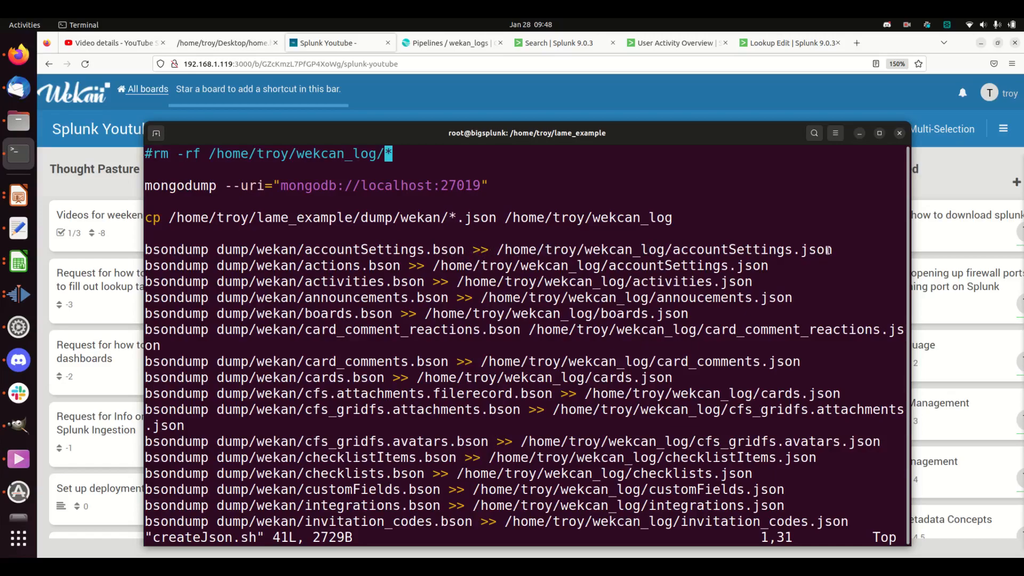
Review the bsondump commands through to the end of createJson.sh and quit vi
key("Return")
key("Return")
key("Return")
key("Return")
key("Return")
key("Return")
key("Return")
key("Return")
key("Return")
key("Return")
key("Return")
key("Return")
key("Return")
key("Return")
key("Return")
key("Return")
key("Return")
key("Return")
key("Return")
key("Return")
key("Return")
key("Return")
key("Return")
key("Return")
key("Return")
key("Return")
key("Return")
key("Return")
key("Return")
key("Return")
key("Return")
key("Return")
key("Return")
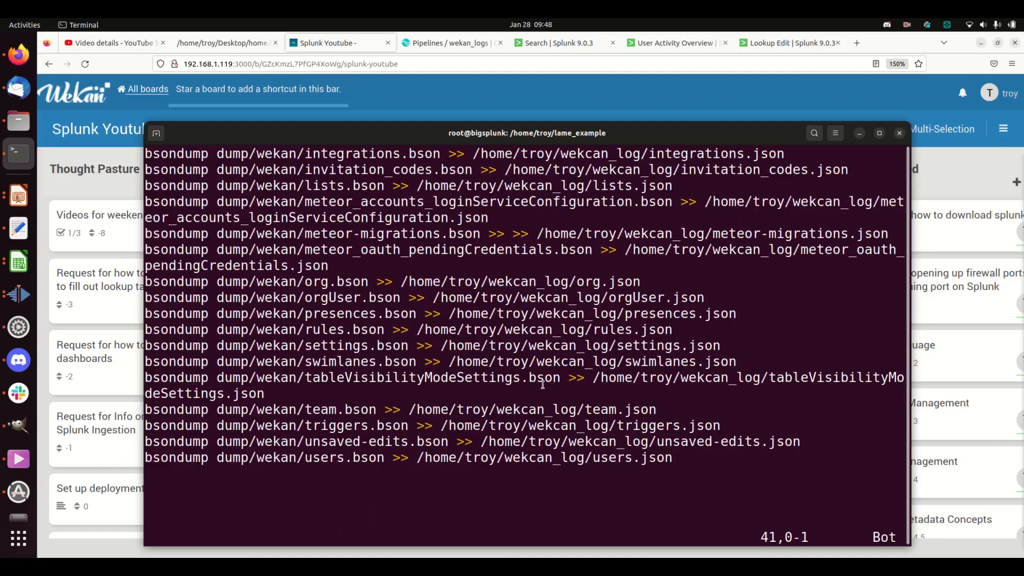
type(":q")
key("Return")
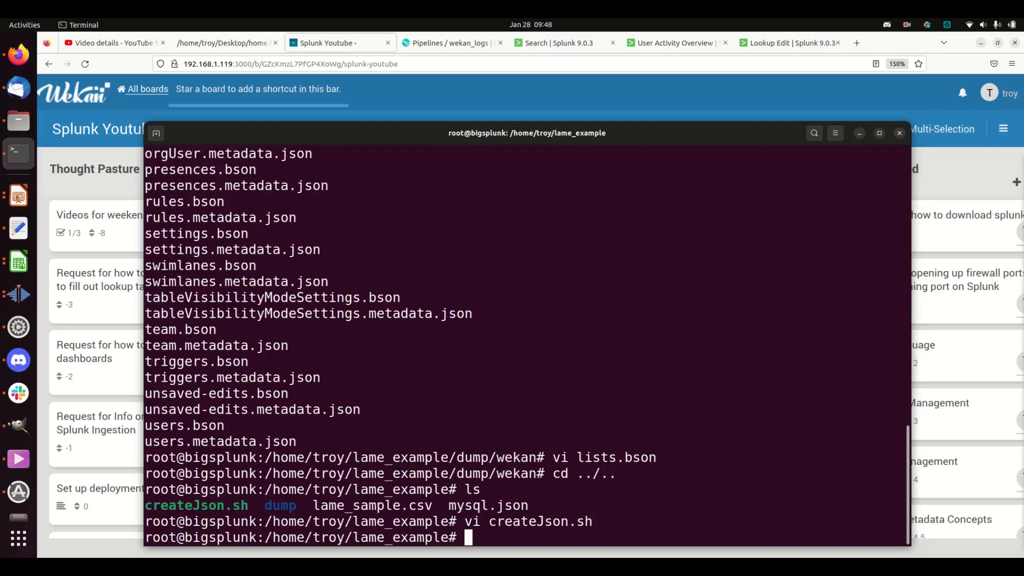
Run the ./createJson.sh script from the lame_example folder
type("./createj")
key("BackSpace")
type("J")
key("Tab")
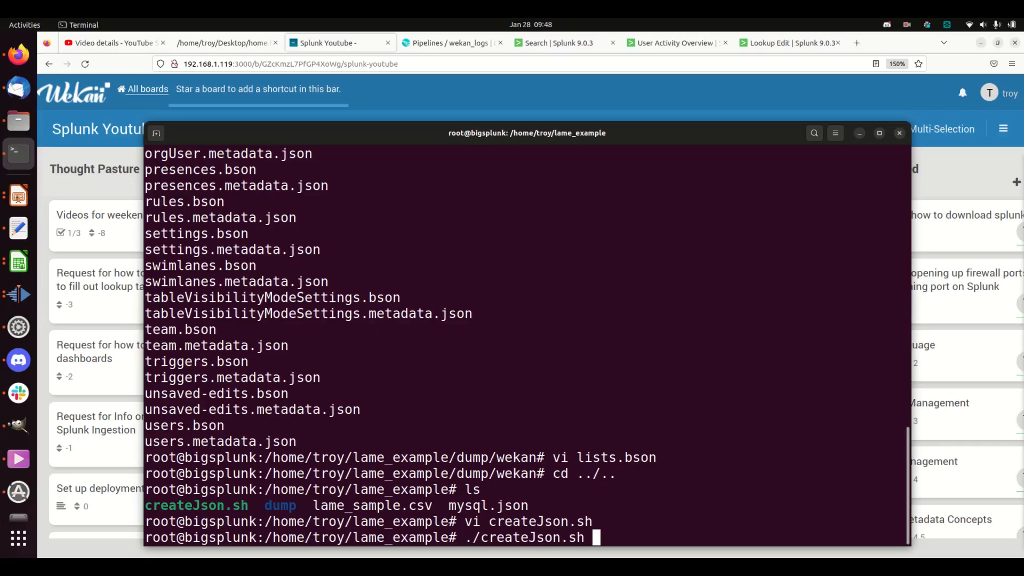
key("Return")
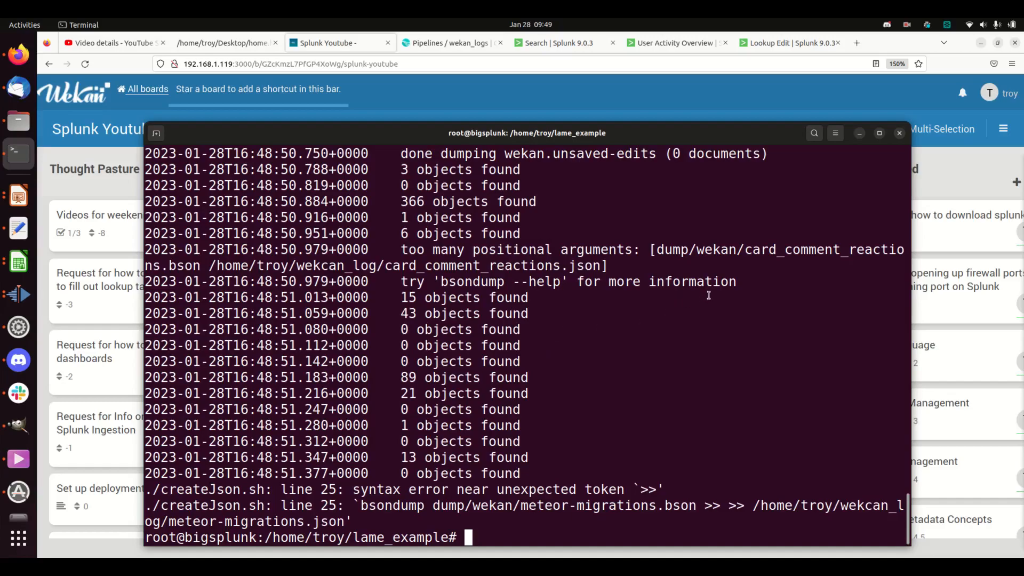
Add the missing >> before the output path on the card_comment_reactions line of createJson.sh in vi, and save the file
type("vi createJson.sh")
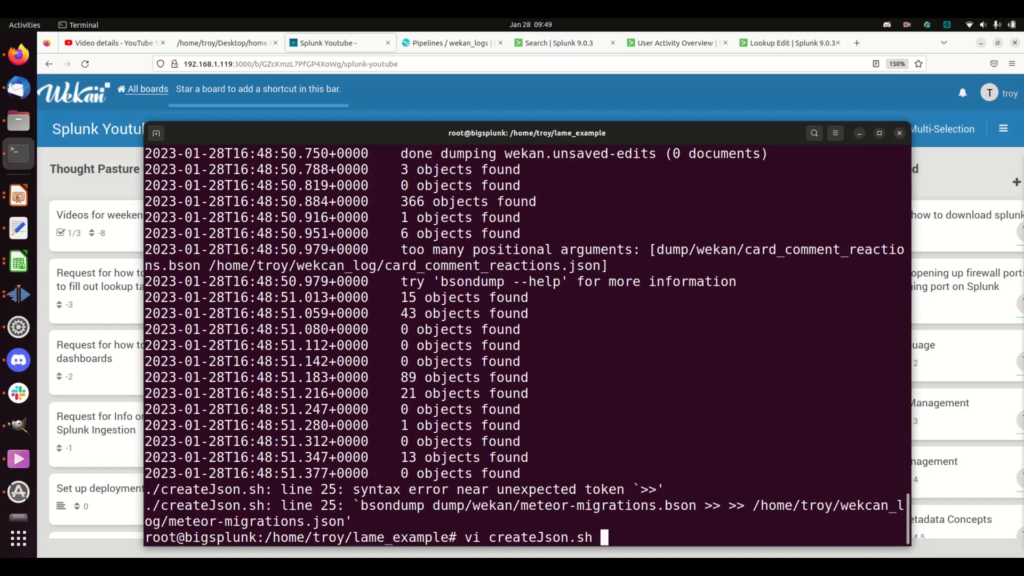
key("Return")
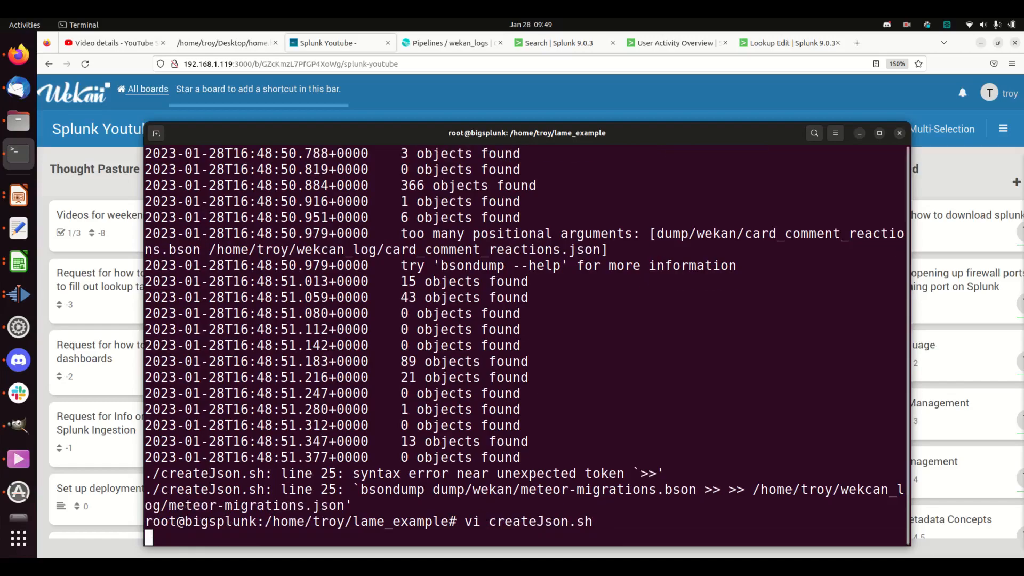
key("Up")
key("Up")
key("Up")
key("Up")
key("Up")
key("Up")
key("Up")
key("Up")
key("Up")
key("Up")
key("Up")
key("Up")
key("Up")
key("Up")
key("Up")
key("Up")
key("Up")
key("Up")
key("Up")
key("Up")
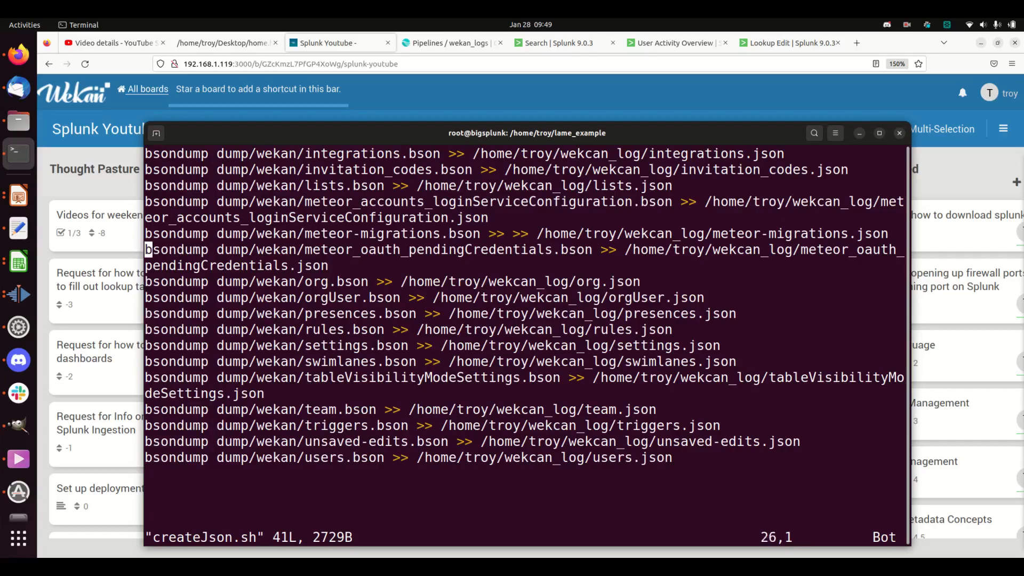
key("Down")
key("Down")
key("Down")
key("Down")
key("Up")
key("Up")
key("Up")
key("Right")
key("Right")
key("Right")
key("Right")
key("Right")
key("Right")
key("Right")
key("Right")
key("Right")
key("Right")
key("Right")
key("Right")
key("Right")
key("Right")
key("Right")
key("Right")
key("Right")
key("Right")
key("Right")
key("Right")
key("Down")
key("Right")
key("Right")
key("Right")
key("Right")
key("Right")
key("Right")
key("Right")
key("Right")
key("Right")
key("Right")
key("Right")
key("Right")
key("Right")
key("Right")
key("Right")
key("Right")
key("Right")
key("Right")
key("Right")
key("Right")
key("Right")
key("Right")
key("Right")
key("Right")
key("Right")
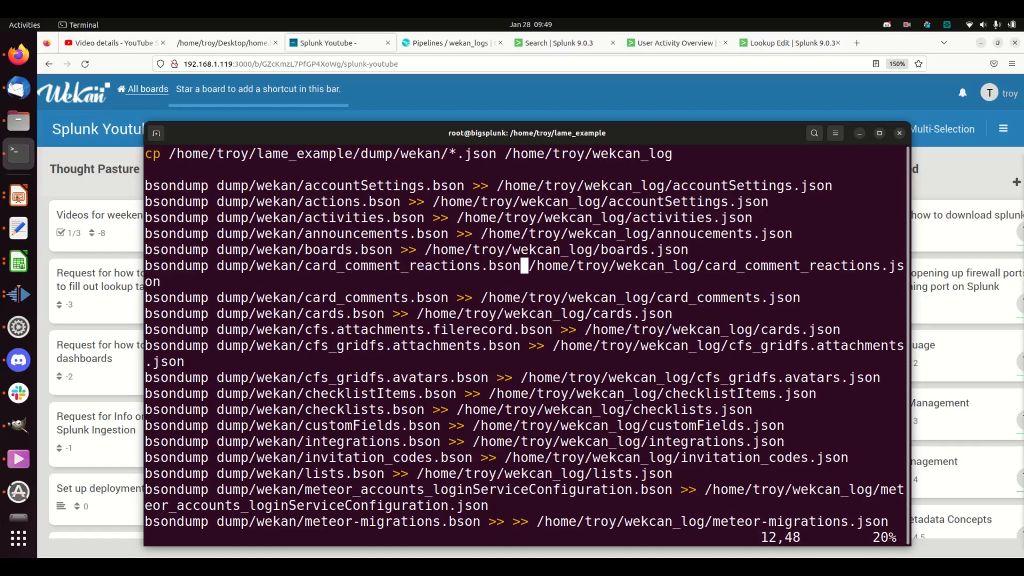
type("i")
type(">>")
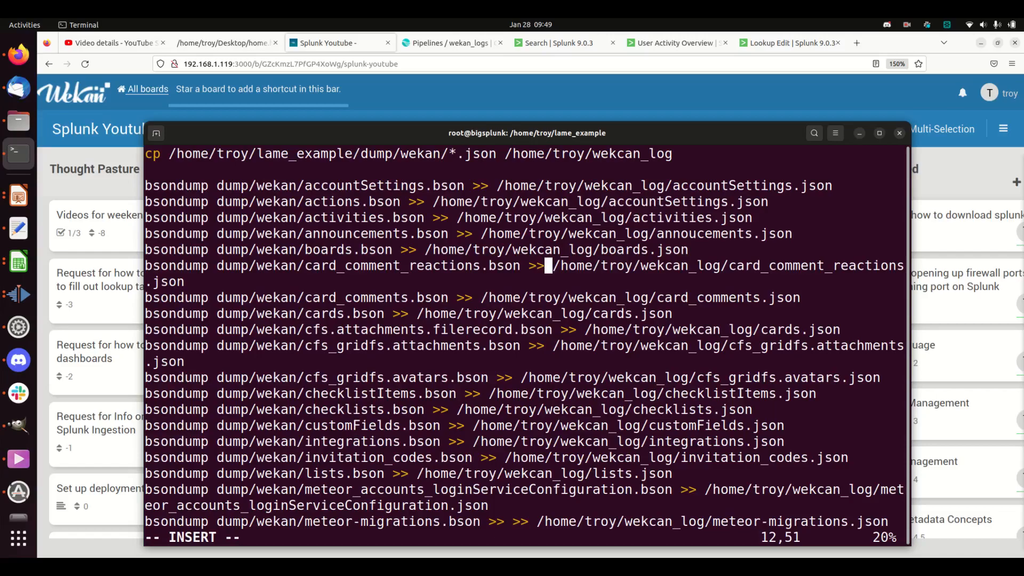
key("Escape")
type(":wq")
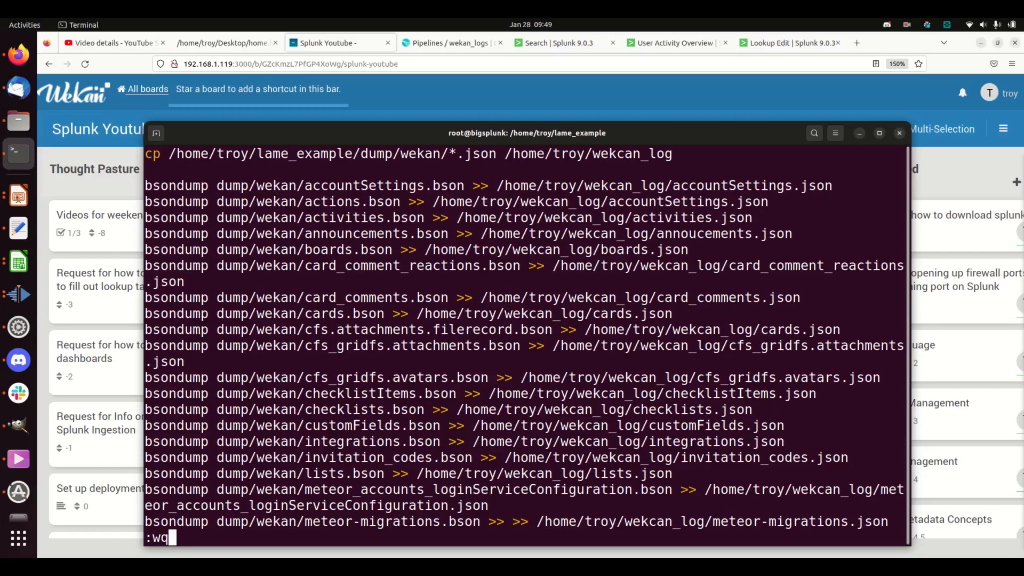
key("Return")
Rerun ./createJson.sh with the corrected card_comment_reactions line
key("Up")
key("Up")
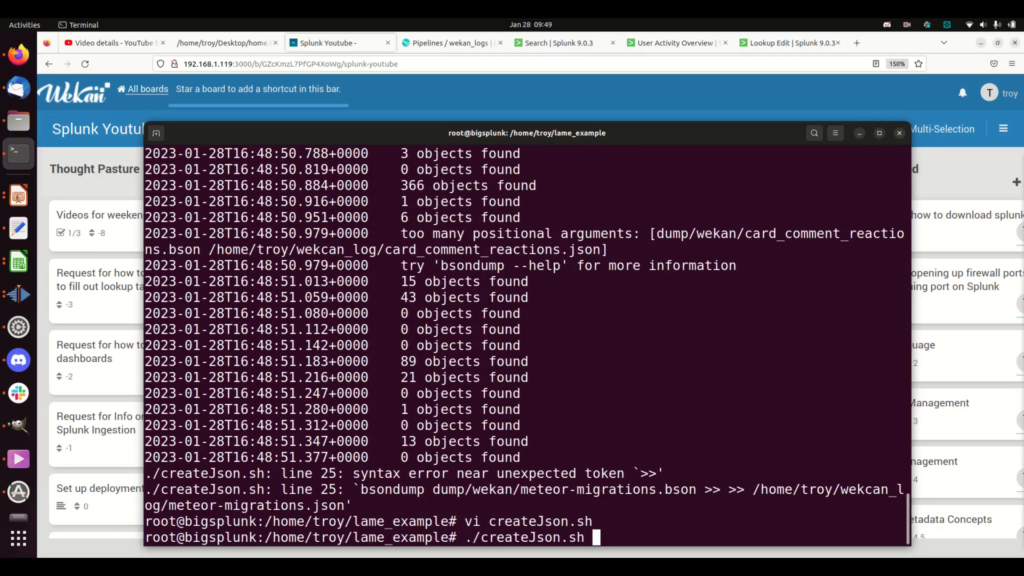
key("Return")
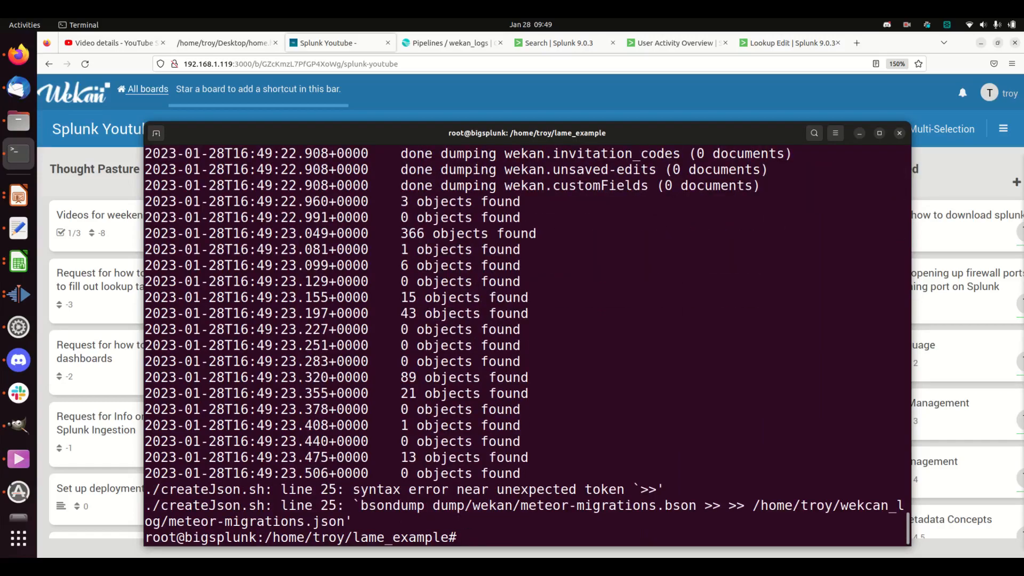
Reopen createJson.sh in vi, remove the duplicate >> from the meteor-migrations line, and save the file
key("Up")
key("Up")
key("Return")
key("Down")
key("Down")
key("Down")
key("Down")
key("Down")
key("Down")
key("Down")
key("Down")
key("Down")
key("Down")
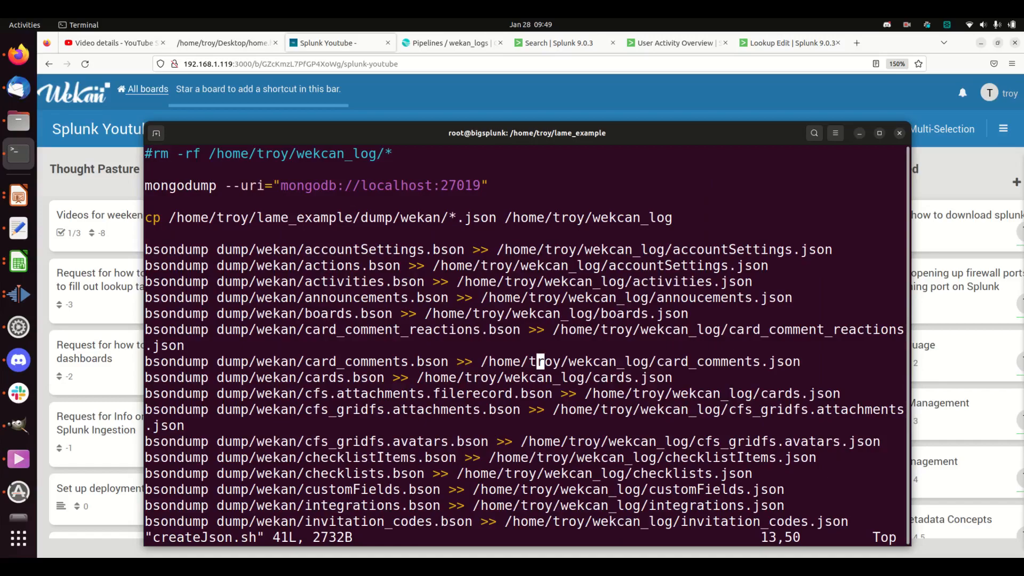
key("Down")
key("Down")
key("Down")
key("Down")
key("Up")
key("Up")
key("Left")
key("Left")
key("Left")
key("Left")
key("Left")
key("Left")
key("Left")
key("Right")
key("Down")
key("Down")
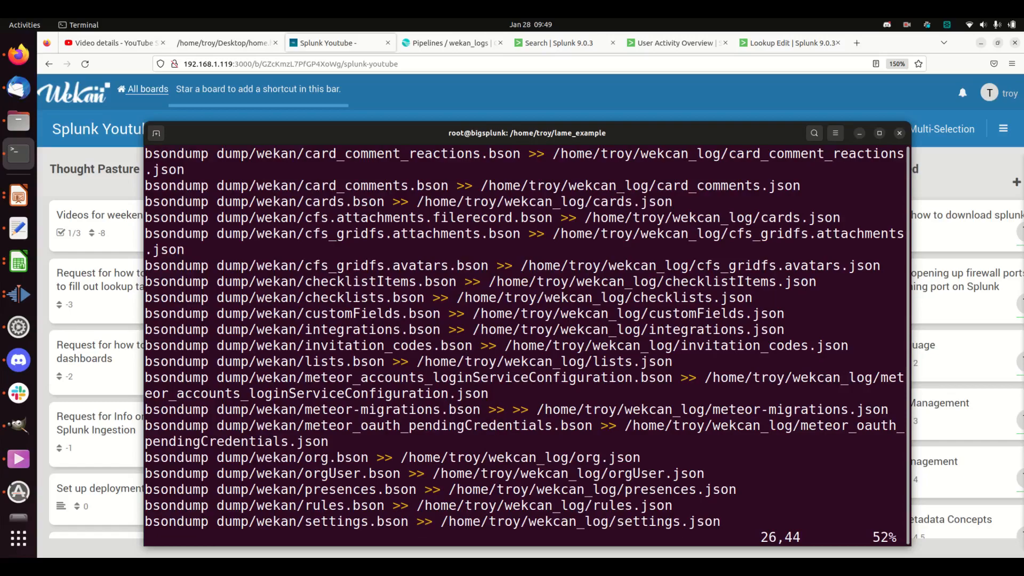
key("Right")
key("Up")
key("Right")
key("Right")
key("Right")
key("Right")
key("Left")
key("Left")
key("Left")
key("Up")
key("i")
key("Down")
key("Delete")
key("Delete")
key("Delete")
key("Escape")
type(":wq")
key("Return")
Run ./createJson.sh again with the corrected meteor-migrations line
key("Up")
key("Up")
key("Return")
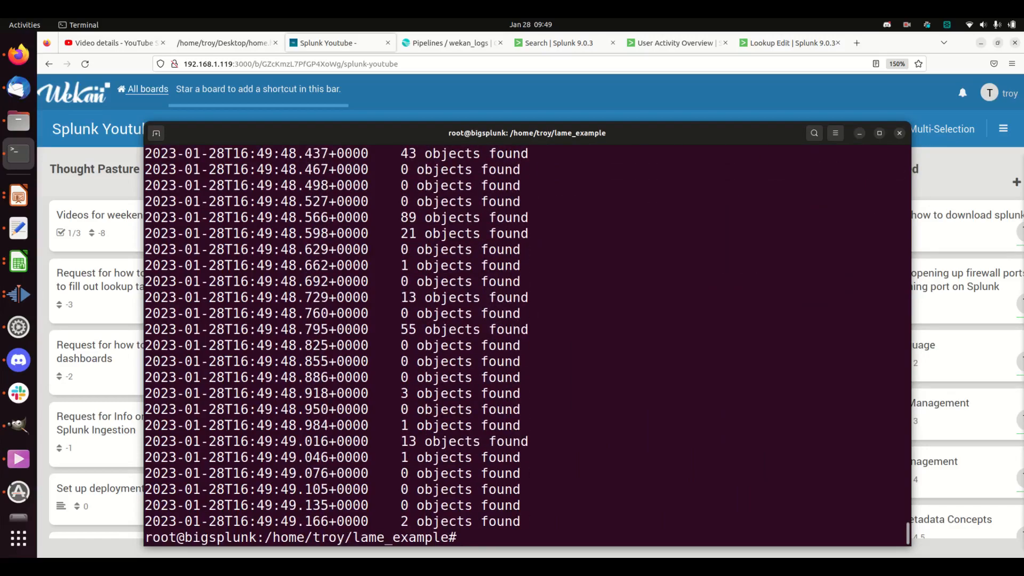
Change to the wekcan_log directory in /home/troy, list its files and look through the exported JSON files
type("cd ..")
key("Return")
type("cd wekc")
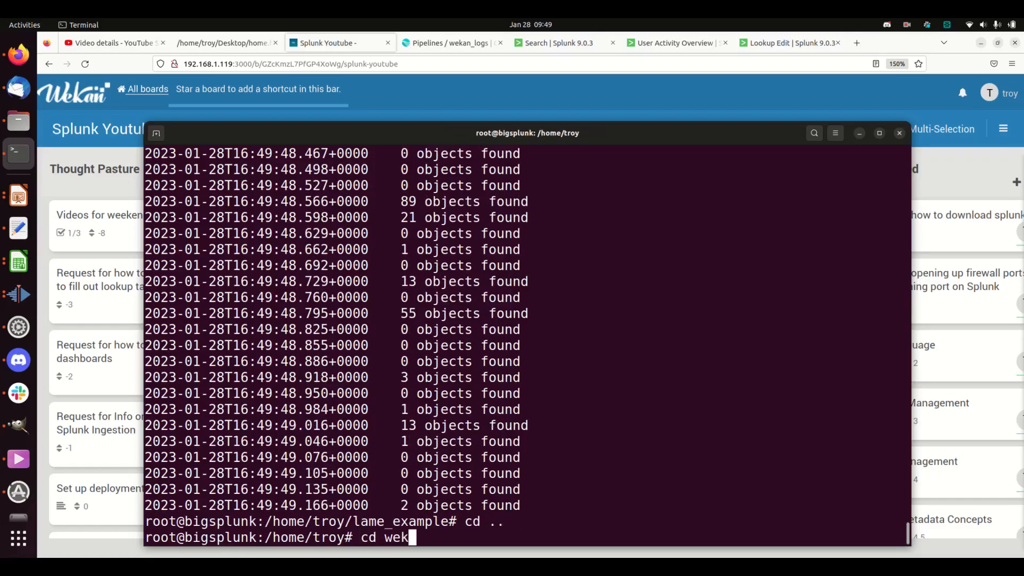
key("Tab")
key("Return")
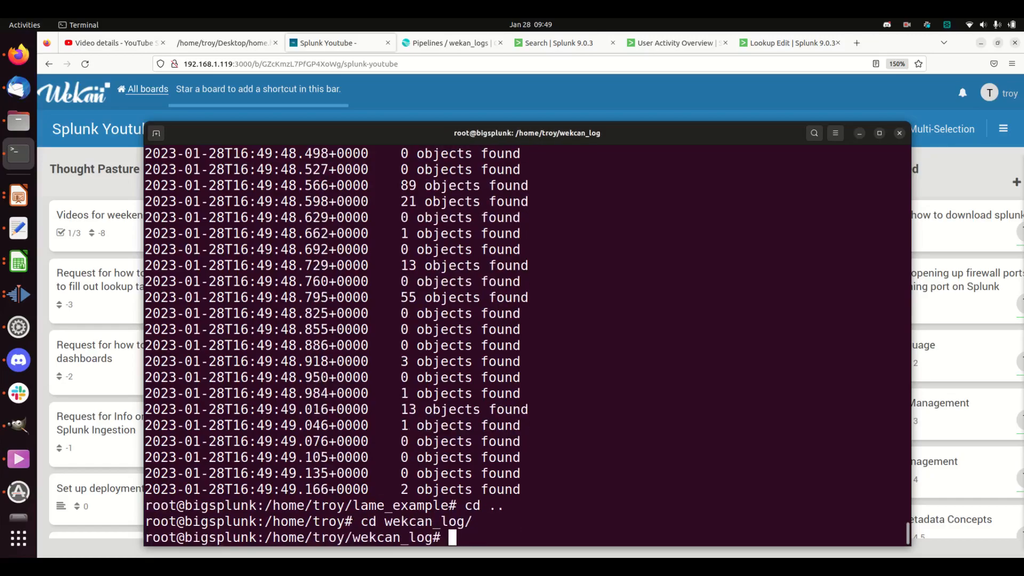
type("ls")
key("Return")
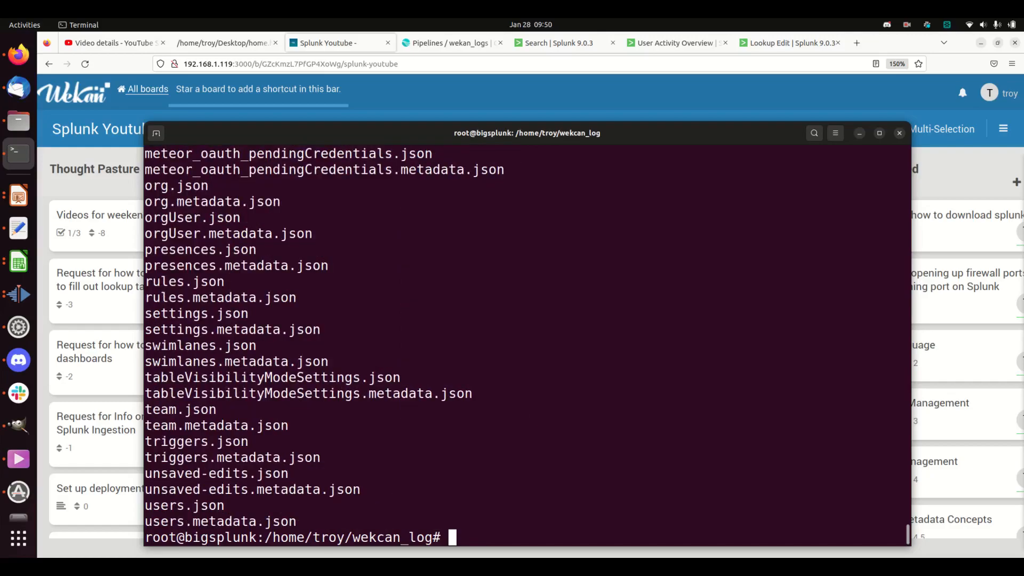
scroll(251, 314, "up", 7)
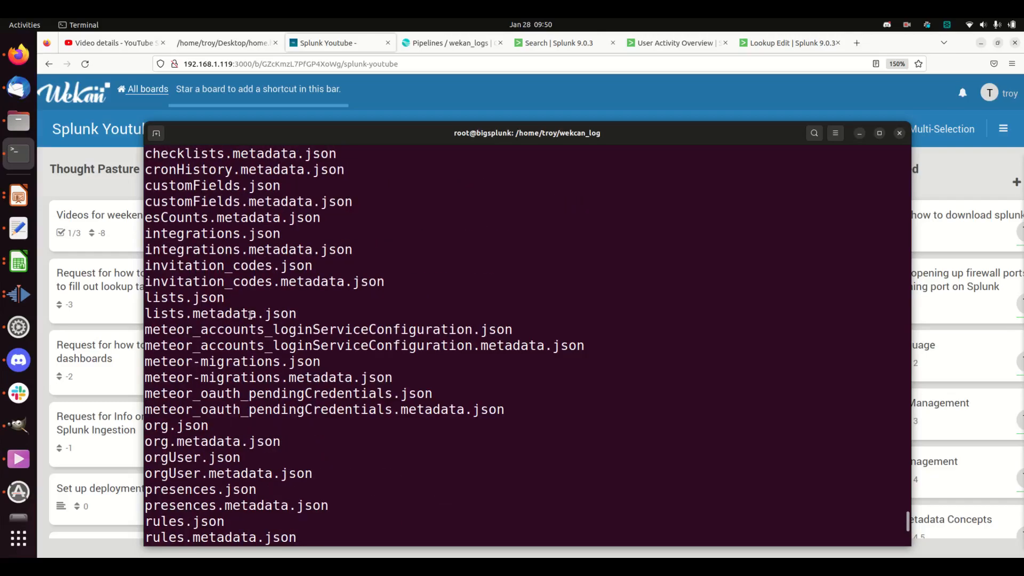
Check the "Putting It All Together" outline slide in LibreOffice Impress and minimize the presentation
left_click(19, 197)
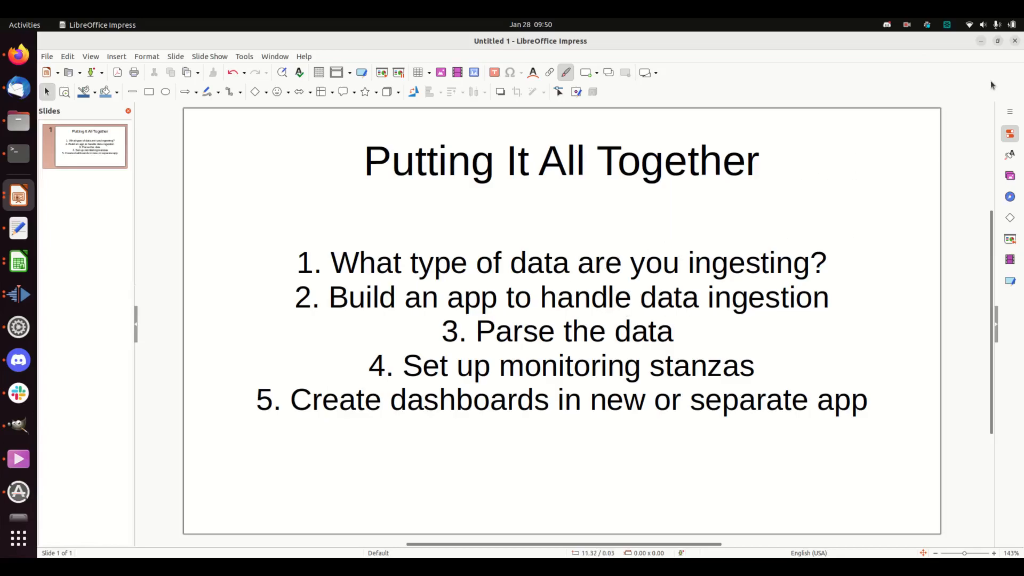
left_click(981, 41)
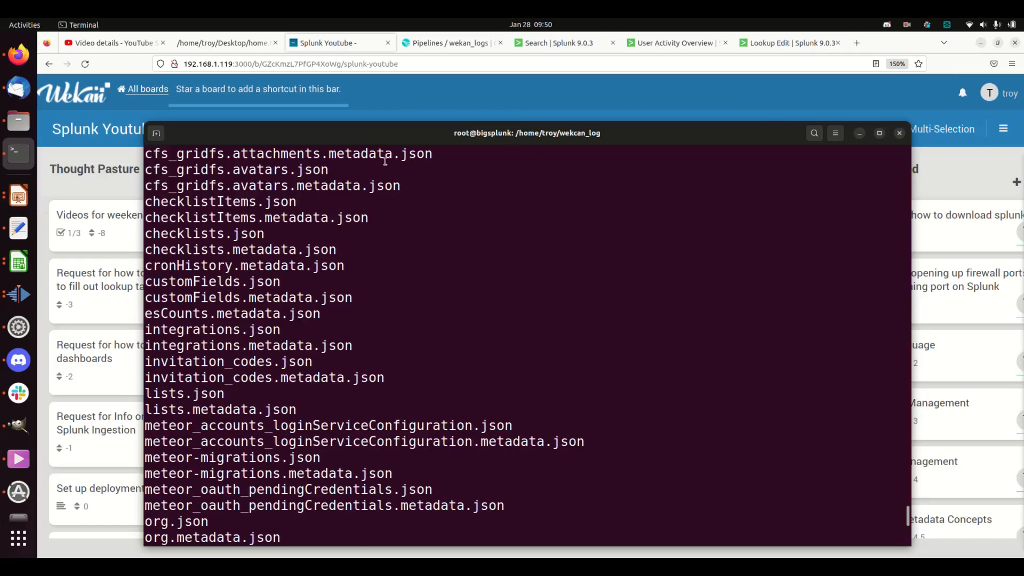
Switch to Splunk in Firefox, go to app management and open the form for creating a new app
left_click(539, 42)
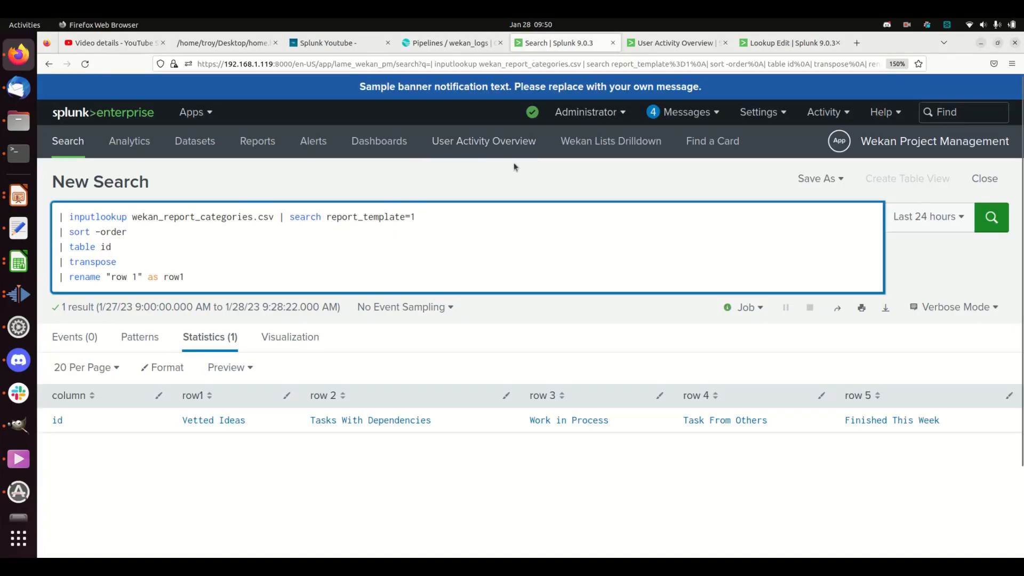
left_click(192, 111)
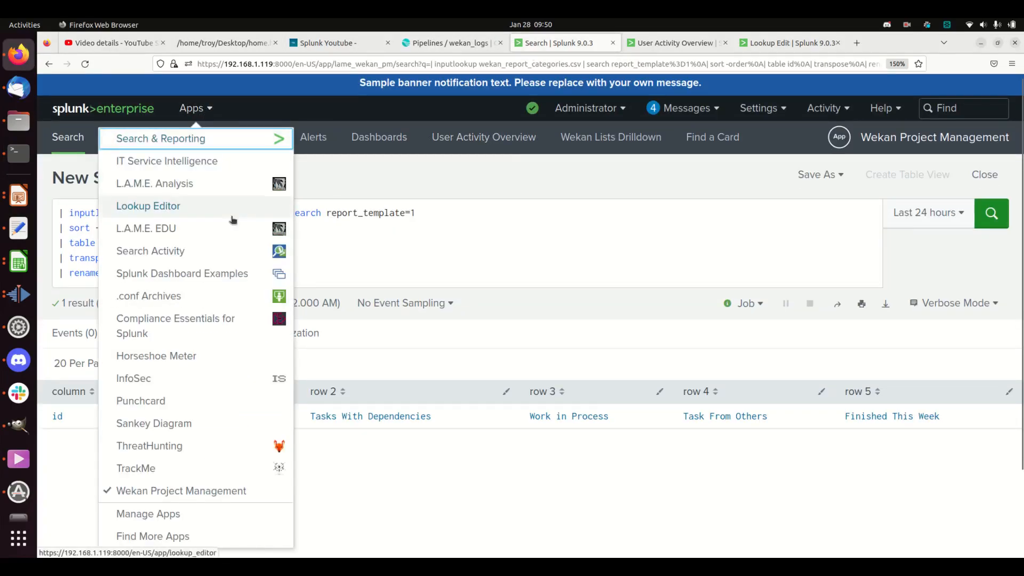
left_click(183, 520)
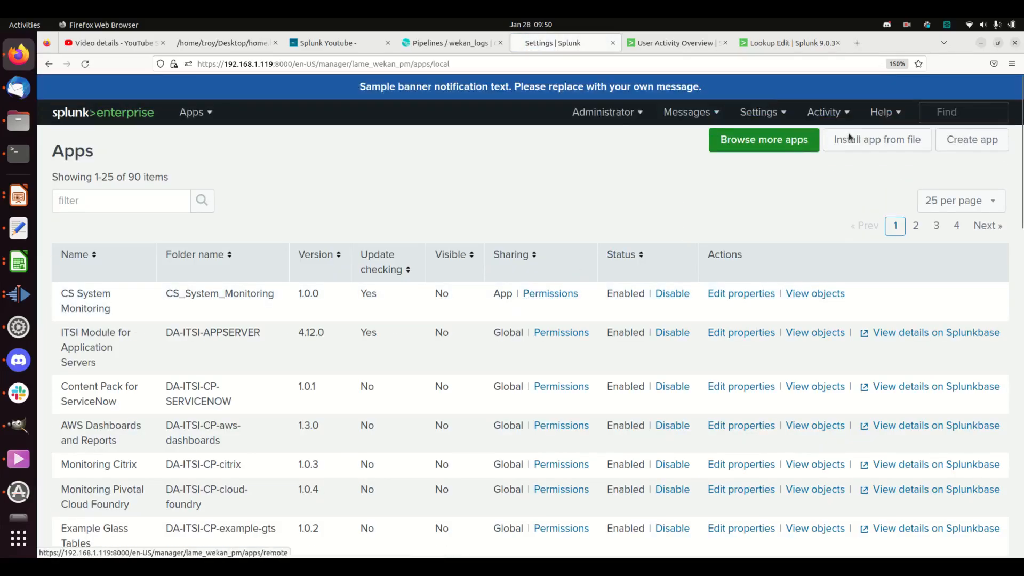
left_click(963, 147)
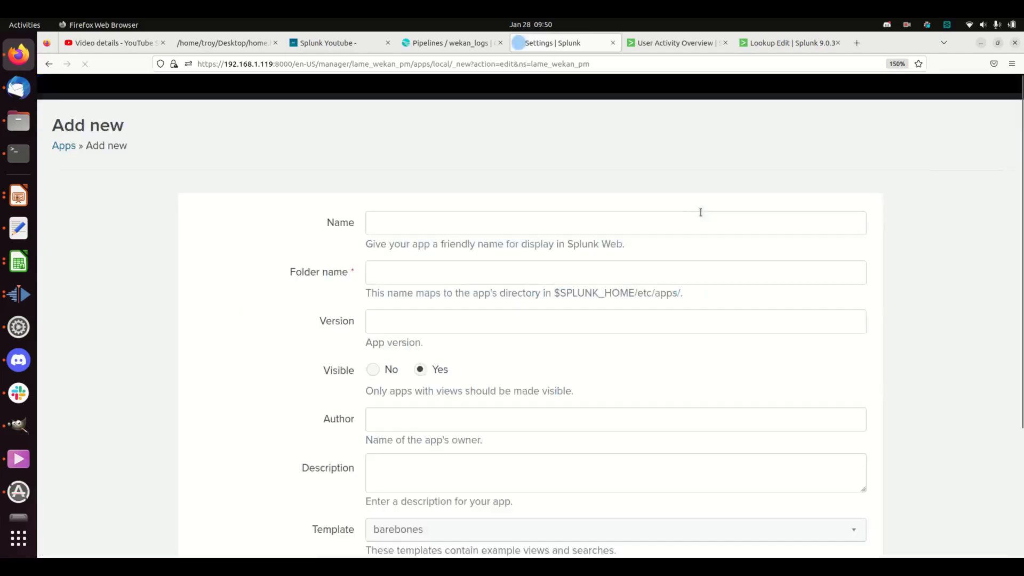
Name the new app "WeKan Project Management"
left_click(452, 249)
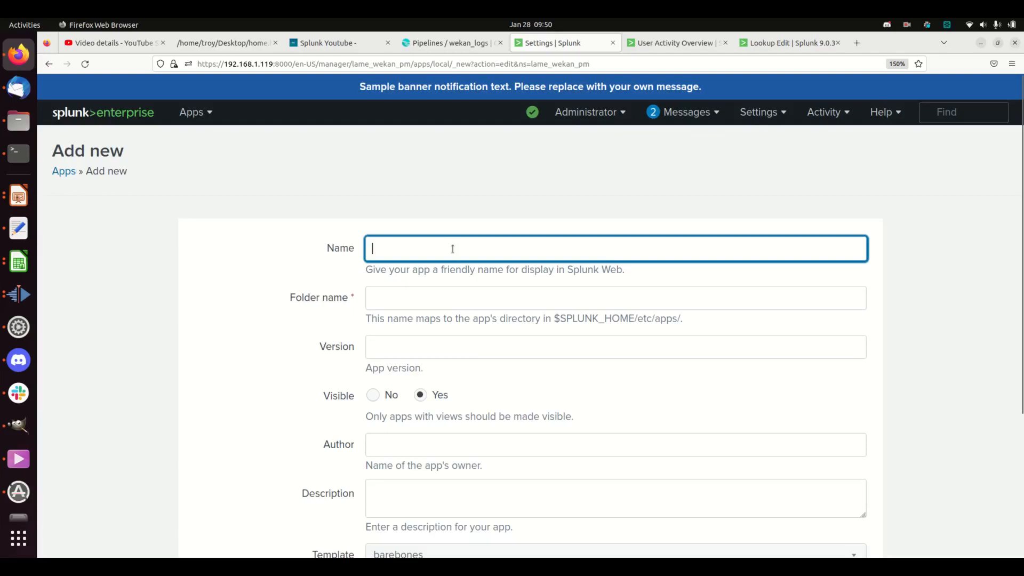
type("Wekan")
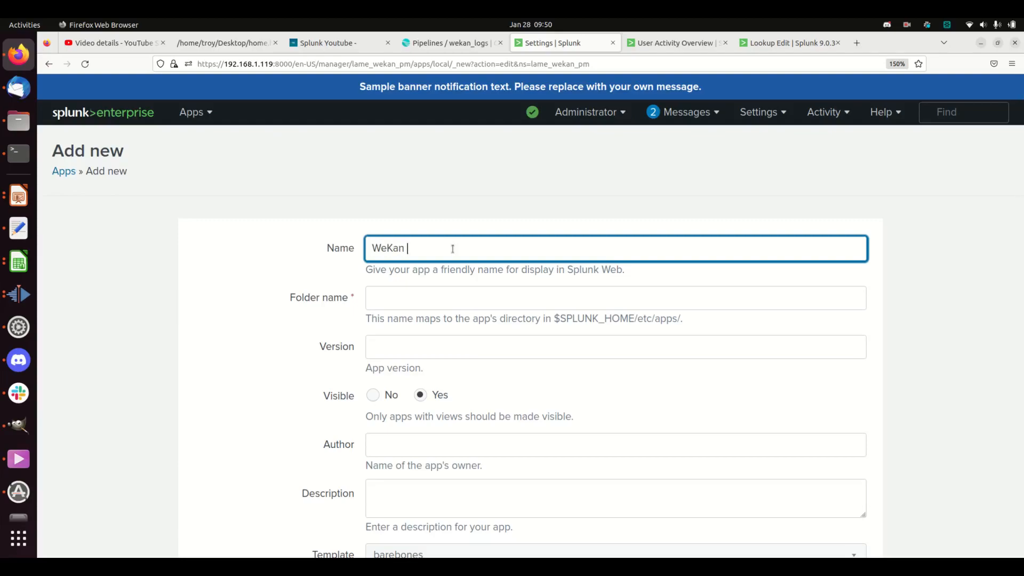
type(" Project Managemetn")
key("Tab")
left_click(549, 249)
type("nt")
key("Tab")
Set the new app's folder name to lame_wekan_mgt
type("lame_wken")
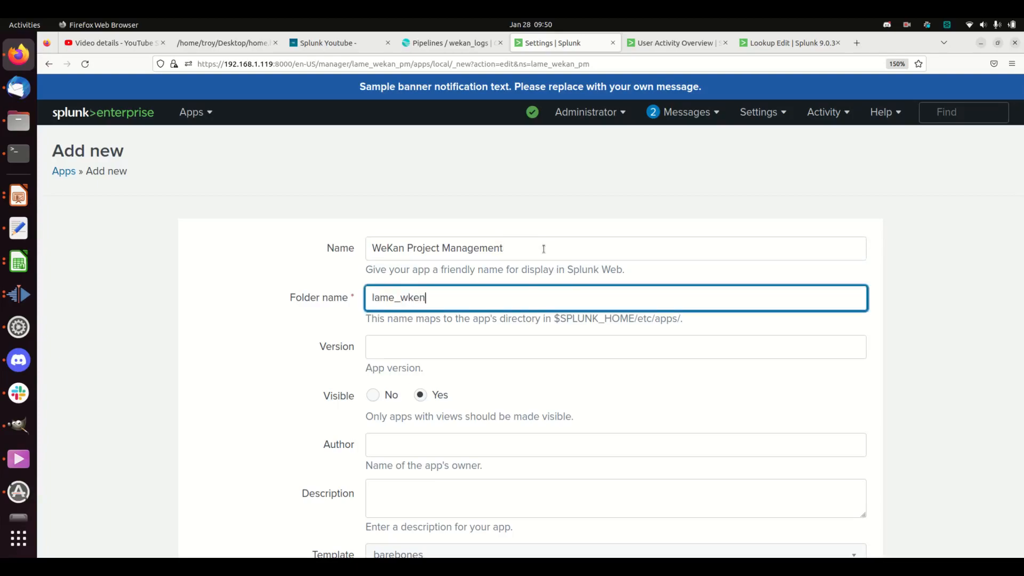
key("BackSpace")
key("BackSpace")
key("BackSpace")
type("ekan_mgt")
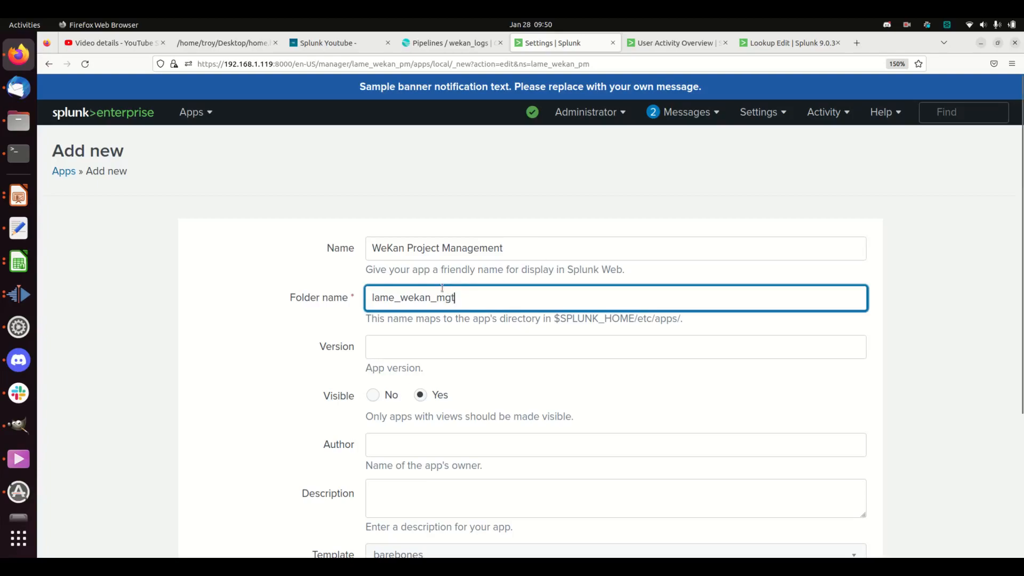
Set the new app's version to 1.0.0, review the remaining fields, and cancel the app creation
left_click(406, 345)
type("1")
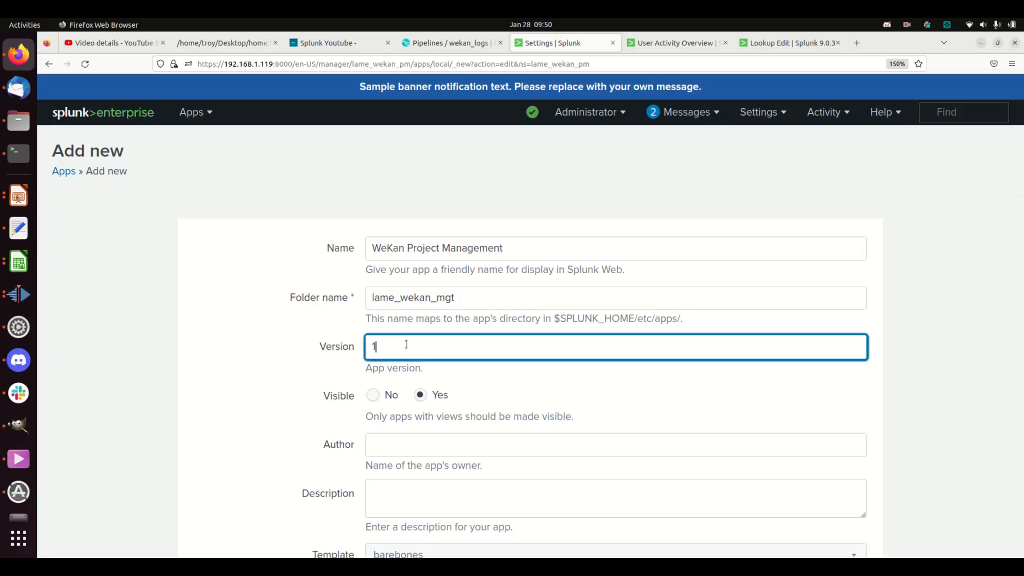
type(".0.0")
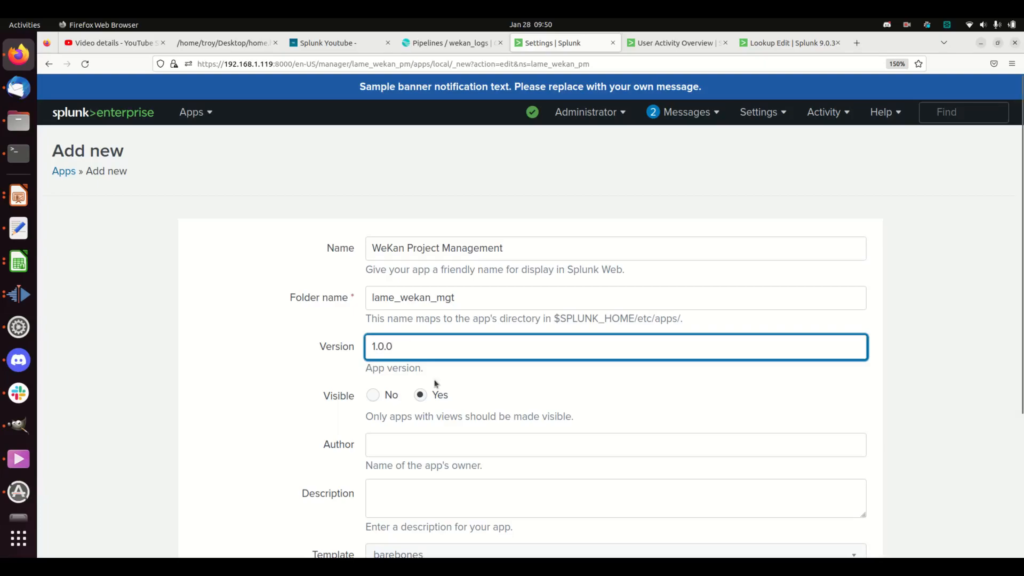
scroll(459, 456, "down", 2)
scroll(462, 461, "down", 1)
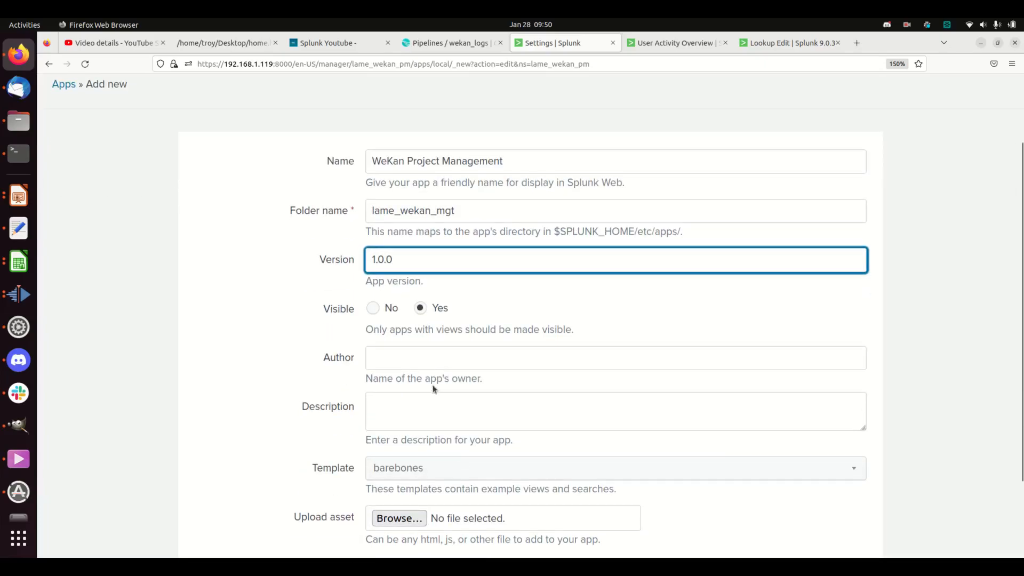
scroll(441, 425, "down", 3)
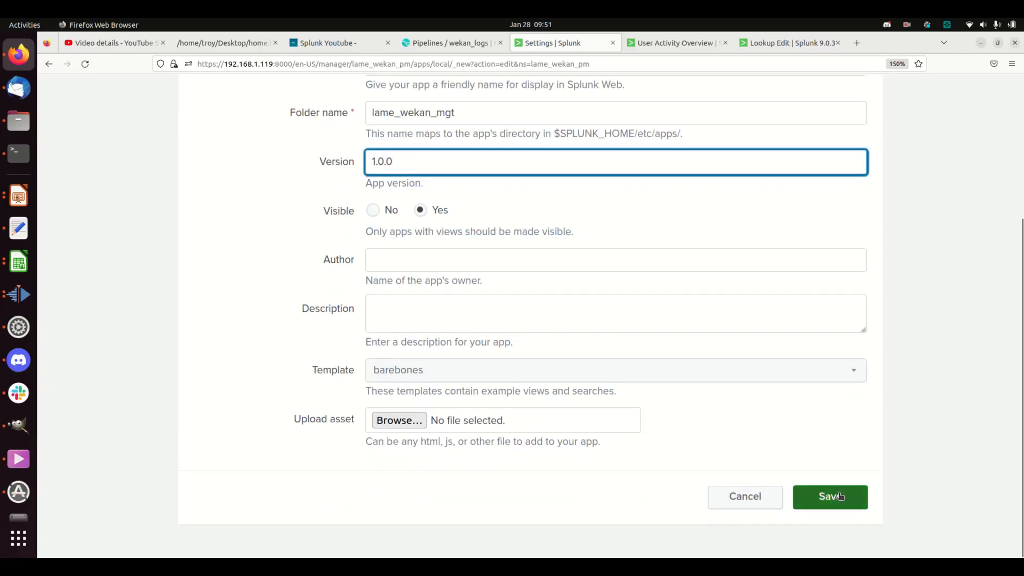
left_click(739, 495)
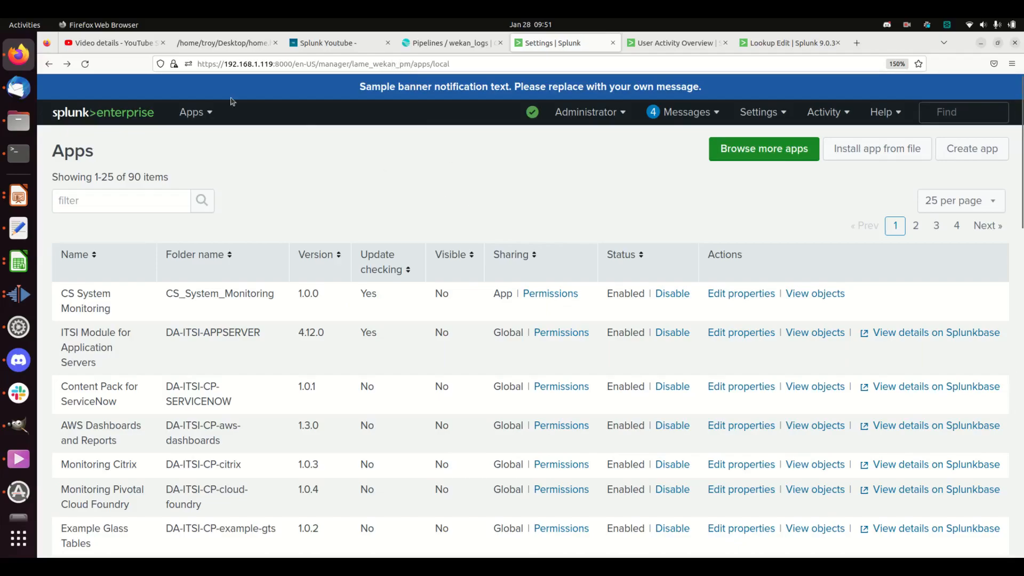
Open the existing Wekan Project Management app from Splunk's list of apps
left_click(193, 112)
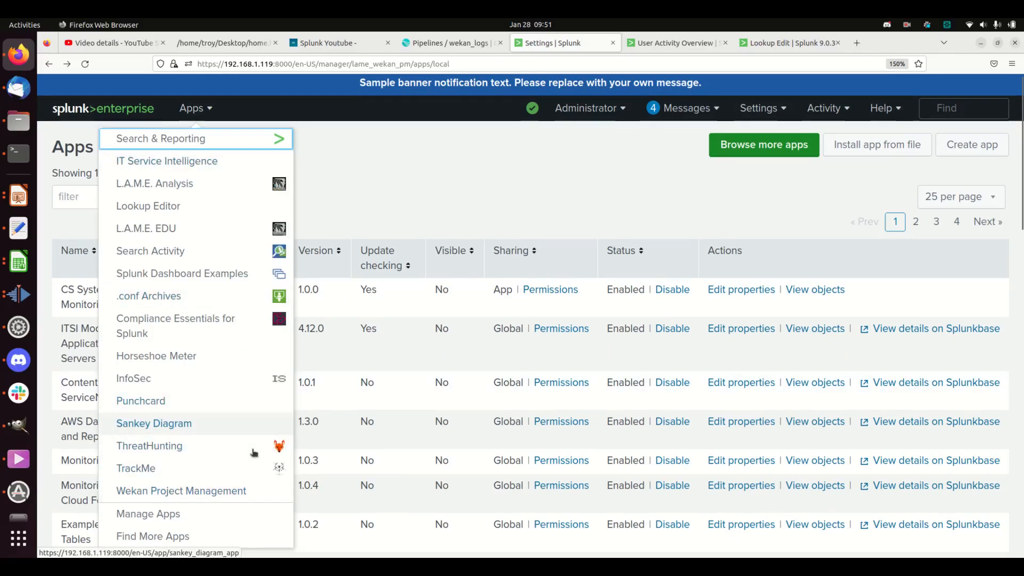
left_click(508, 218)
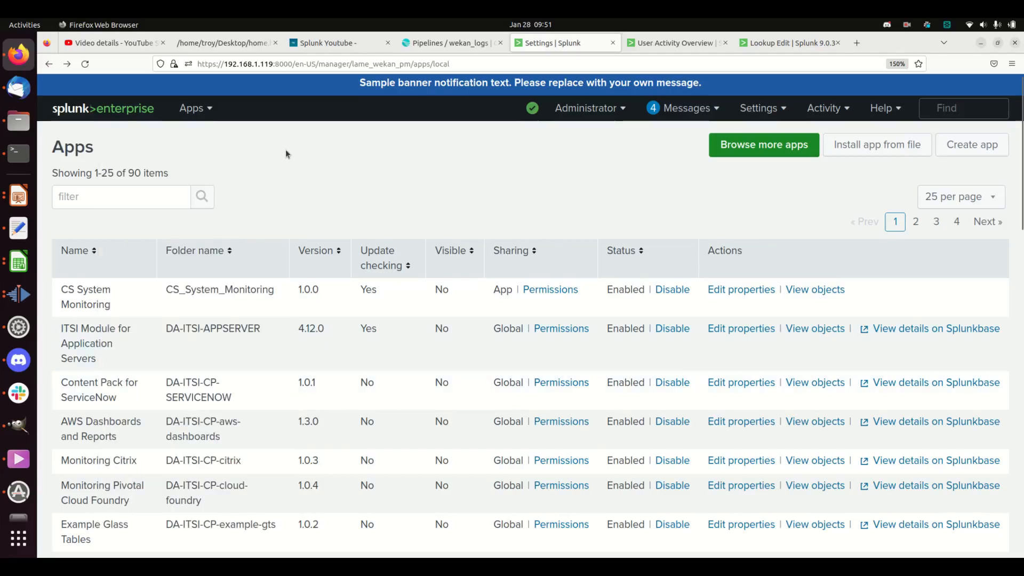
left_click(194, 109)
left_click(163, 490)
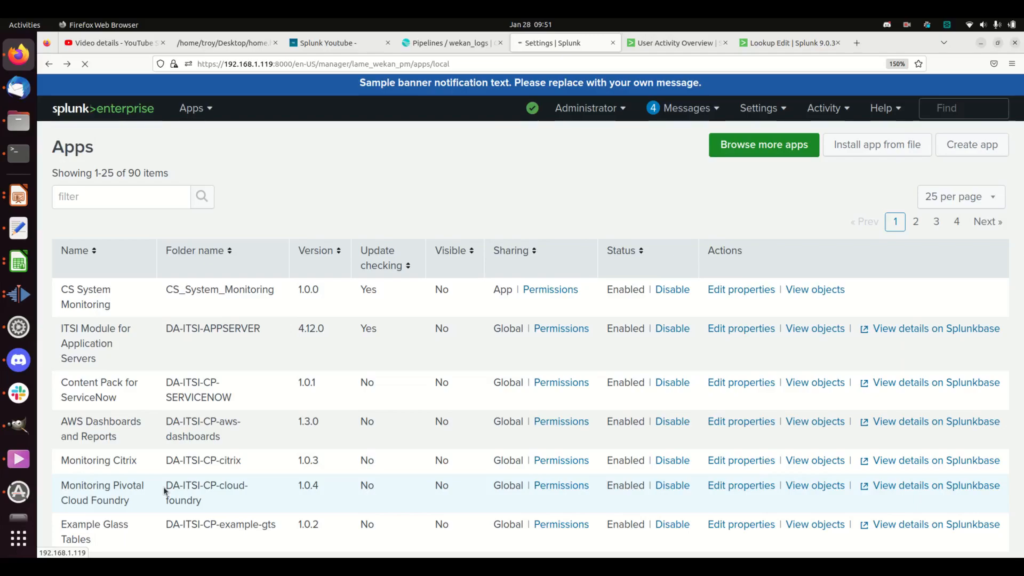
Open card.sample from the lame_example folder in the text editor and examine its JSON card records
left_click(19, 121)
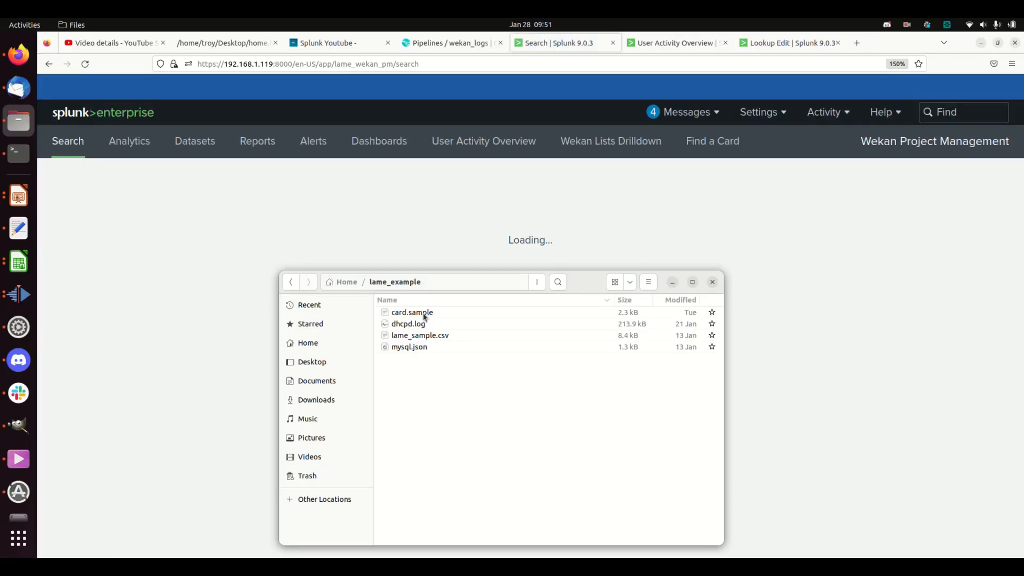
double_click(423, 316)
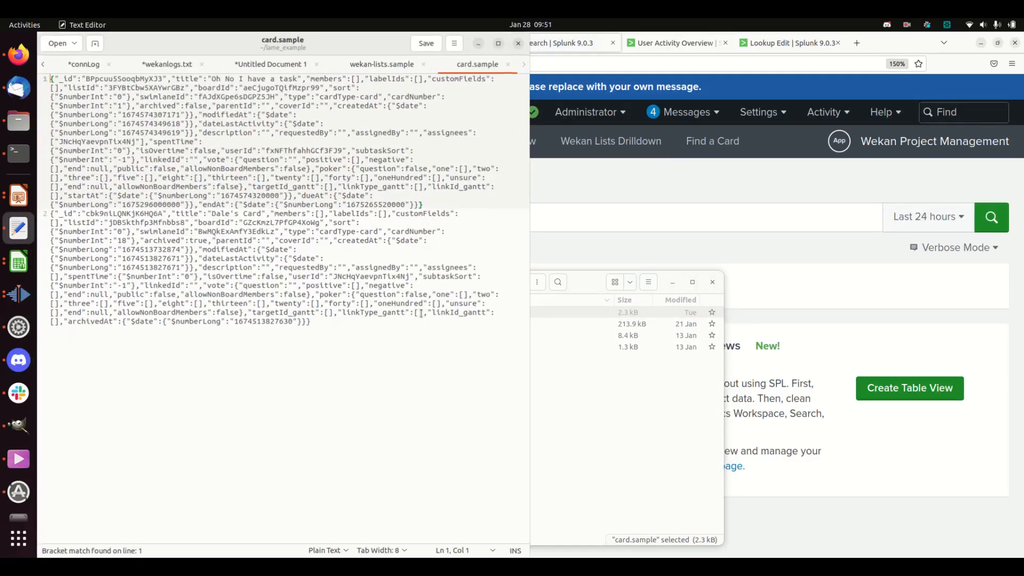
left_click_drag(49, 79, 391, 327)
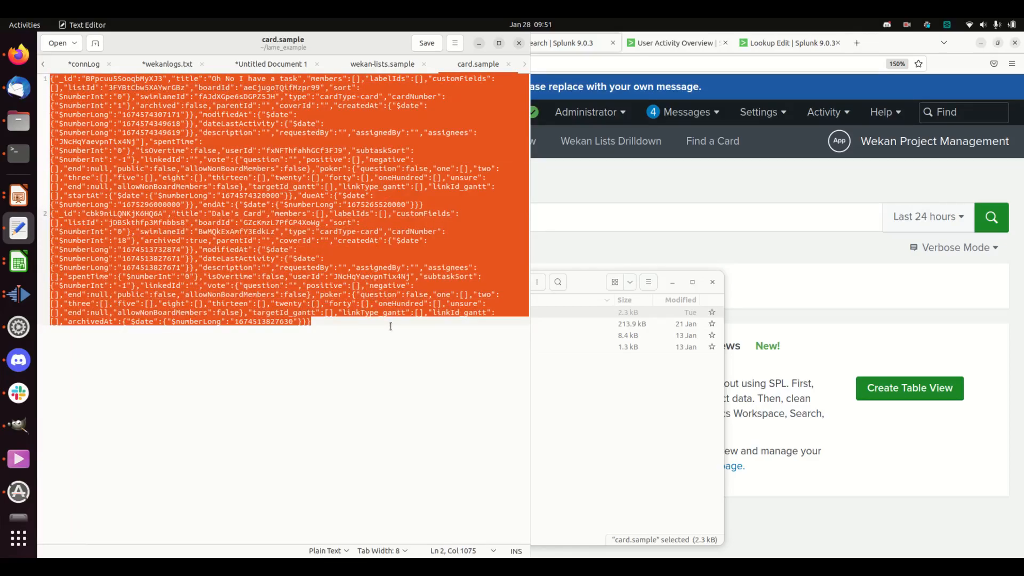
left_click(390, 263)
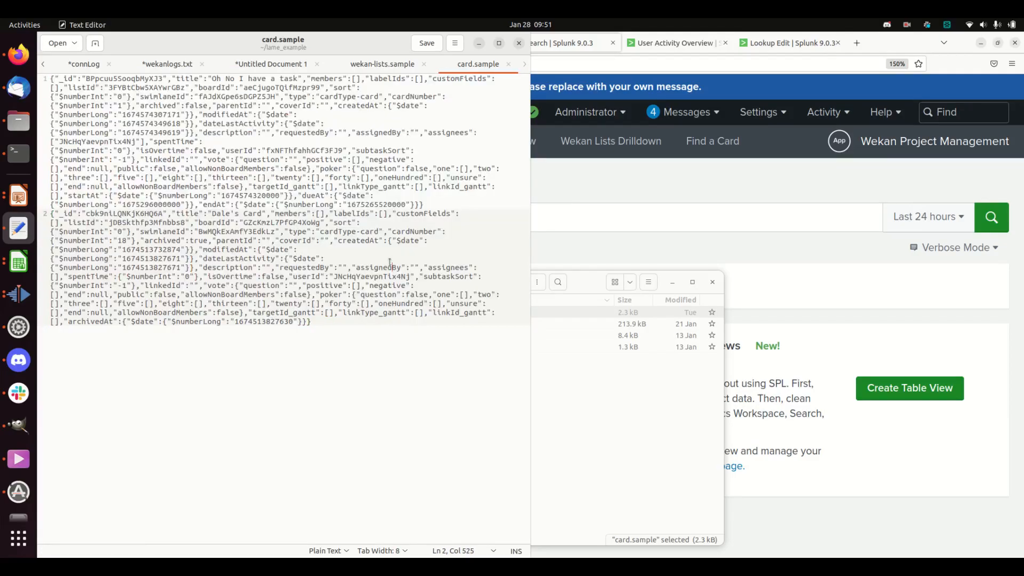
left_click(353, 319)
Return to Splunk and look at the Add Data option among the settings
left_click(660, 216)
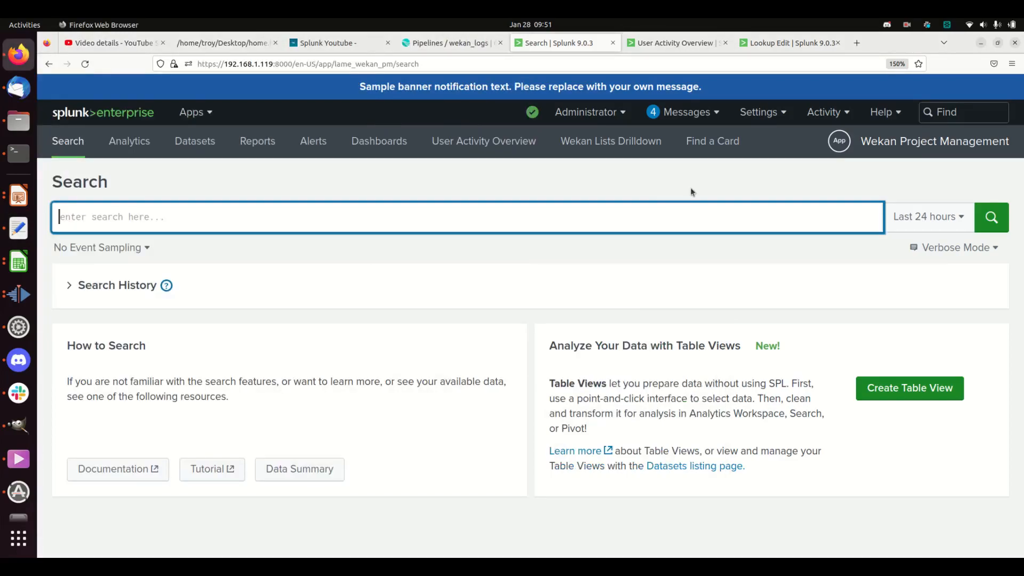
left_click(757, 112)
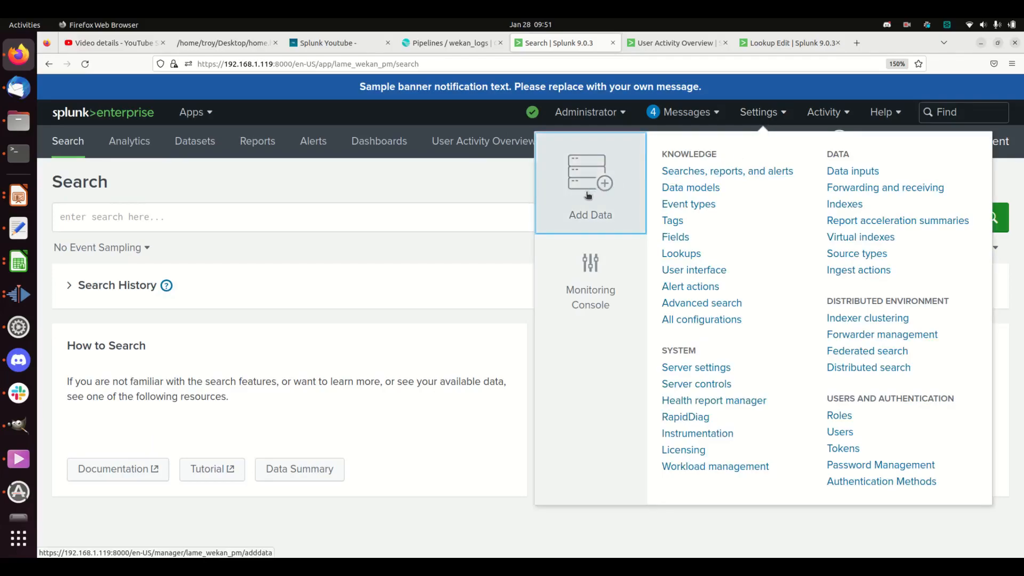
left_click(432, 189)
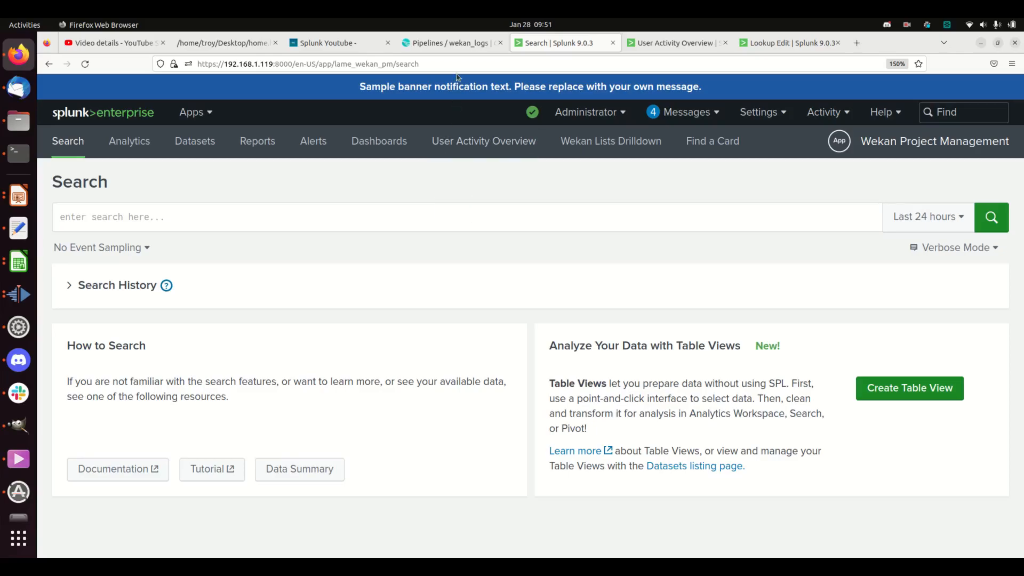
Switch to the wekan_logs pipeline in Cribl Stream and load card.sample from the lame_example folder into a new sample data import
left_click(456, 43)
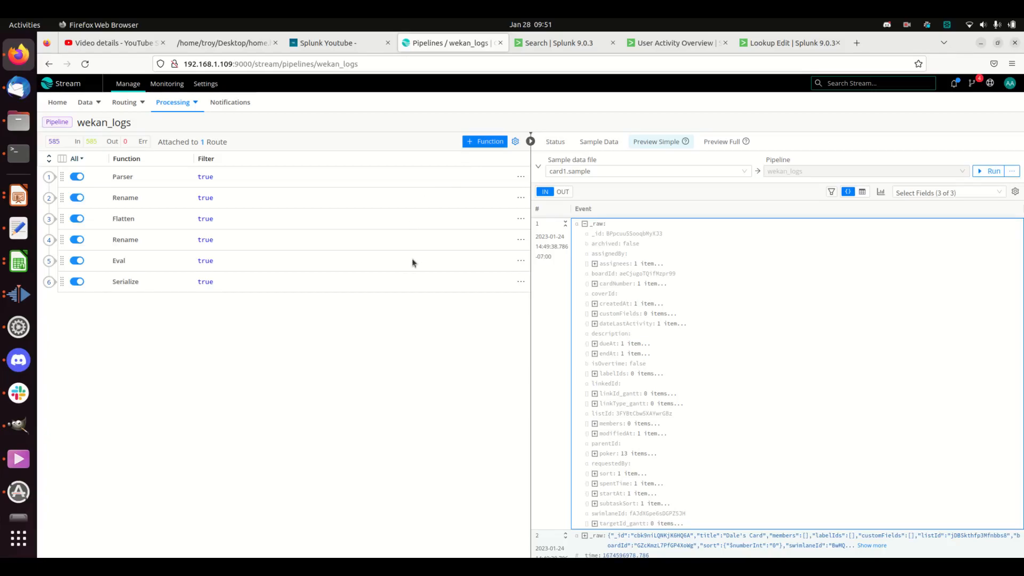
left_click(608, 143)
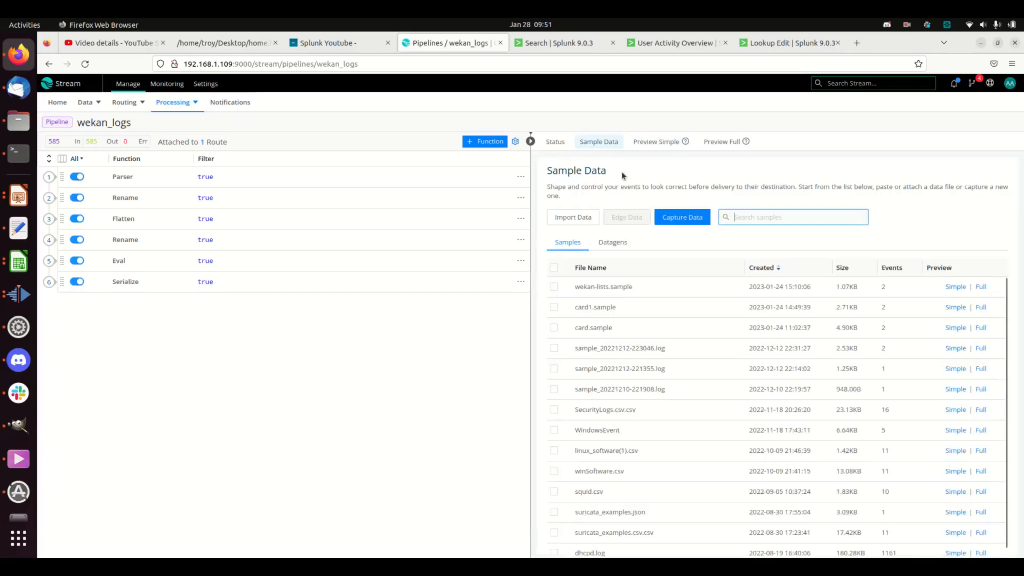
left_click(577, 217)
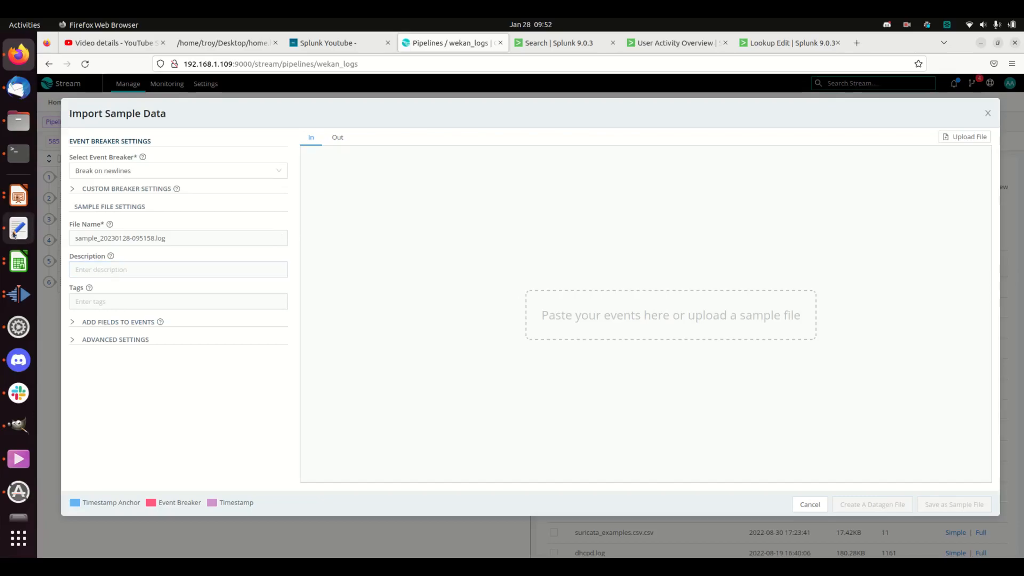
left_click(20, 126)
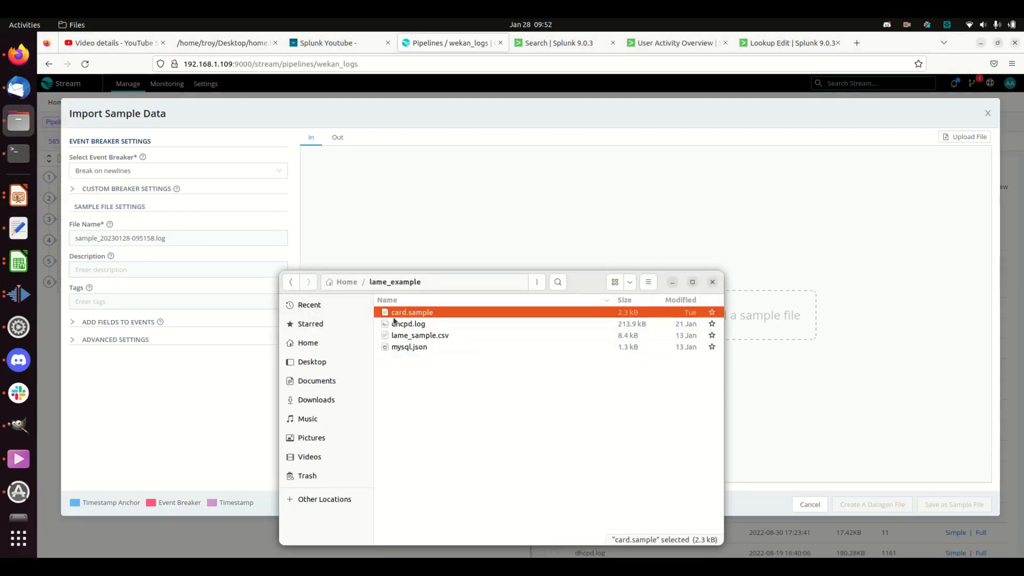
left_click_drag(817, 328, 817, 329)
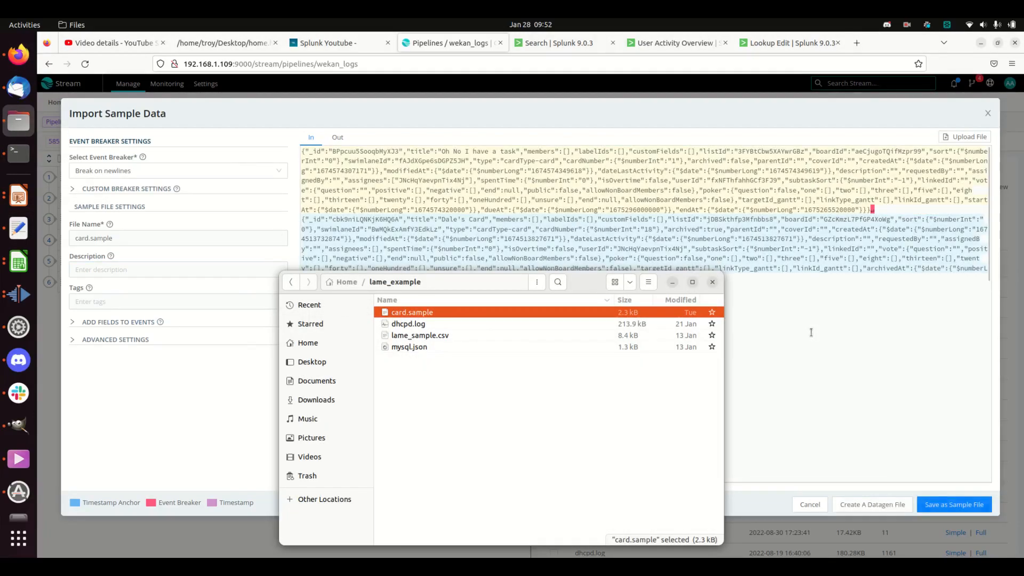
left_click(810, 331)
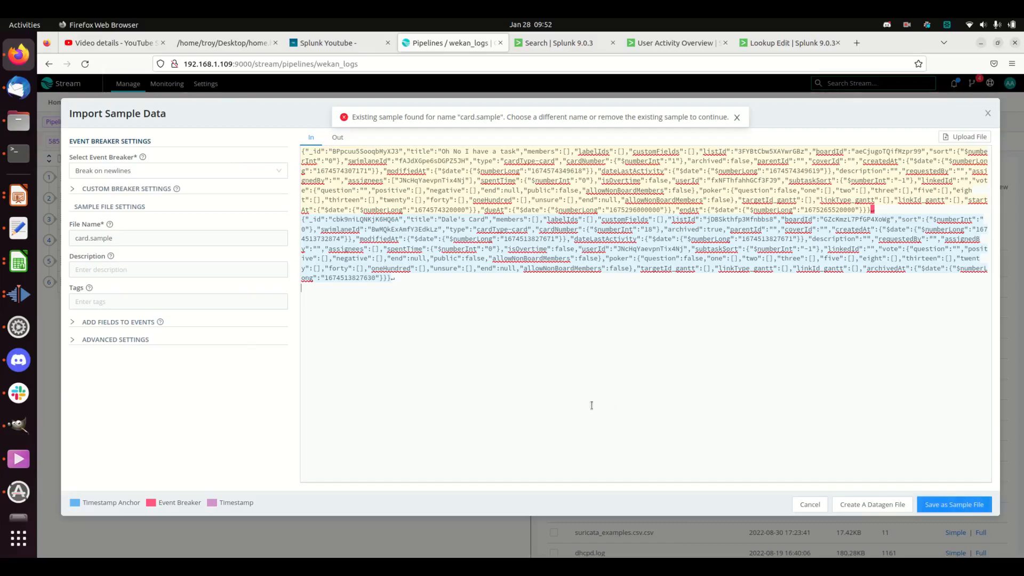
Rename the imported sample to LameYoutubeCard.sample and save it as a sample file
left_click(145, 241)
double_click(144, 241)
left_click(94, 239)
left_click_drag(85, 237, 45, 229)
key("BackSpace")
type("LameYouut")
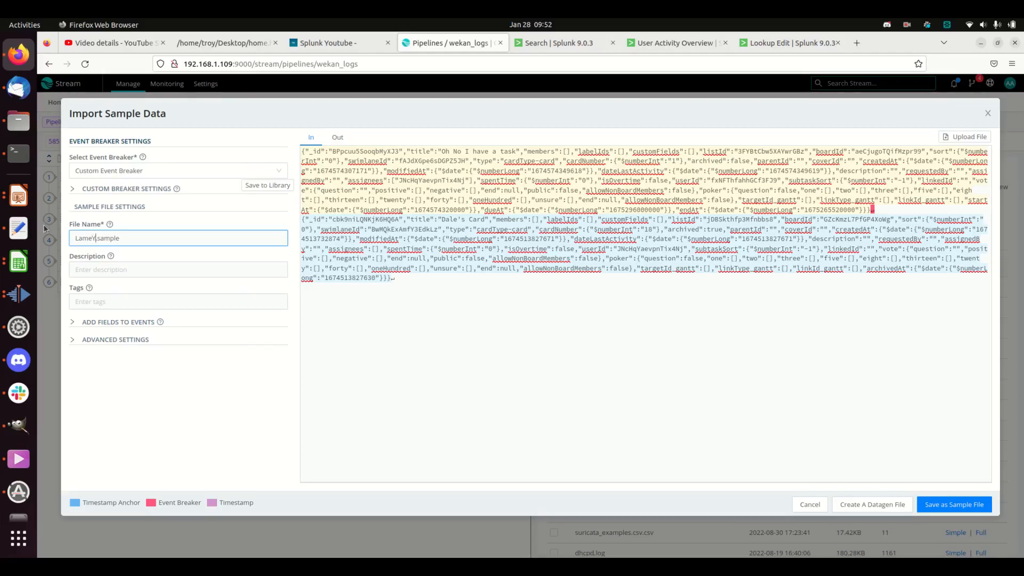
key("BackSpace")
key("BackSpace")
type("tubeCard")
left_click(957, 505)
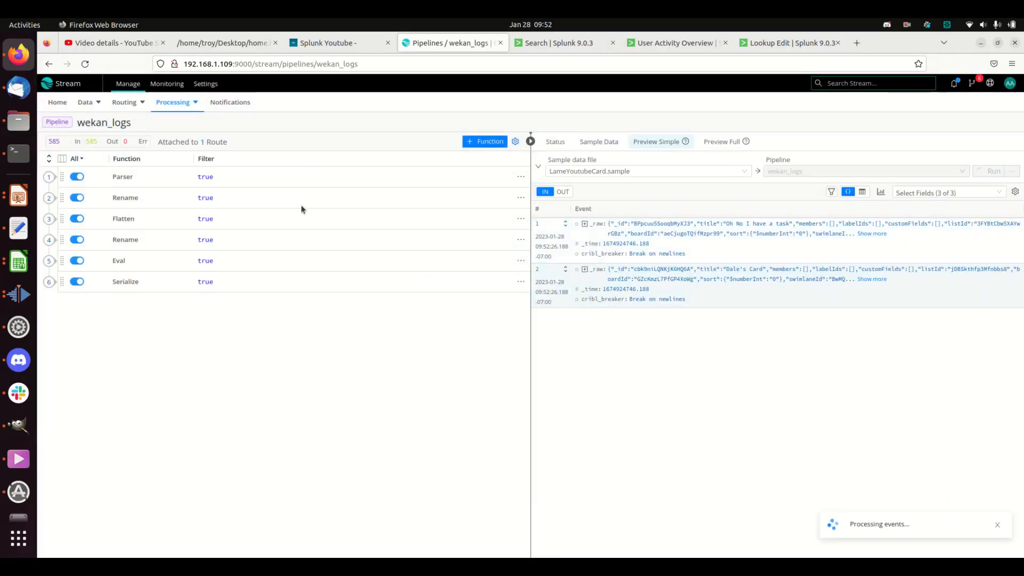
Disable all six functions of the wekan_logs pipeline: Parser, both Rename functions, Flatten, Eval and Serialize
left_click(77, 178)
left_click(77, 198)
left_click(77, 219)
left_click(77, 240)
left_click(77, 261)
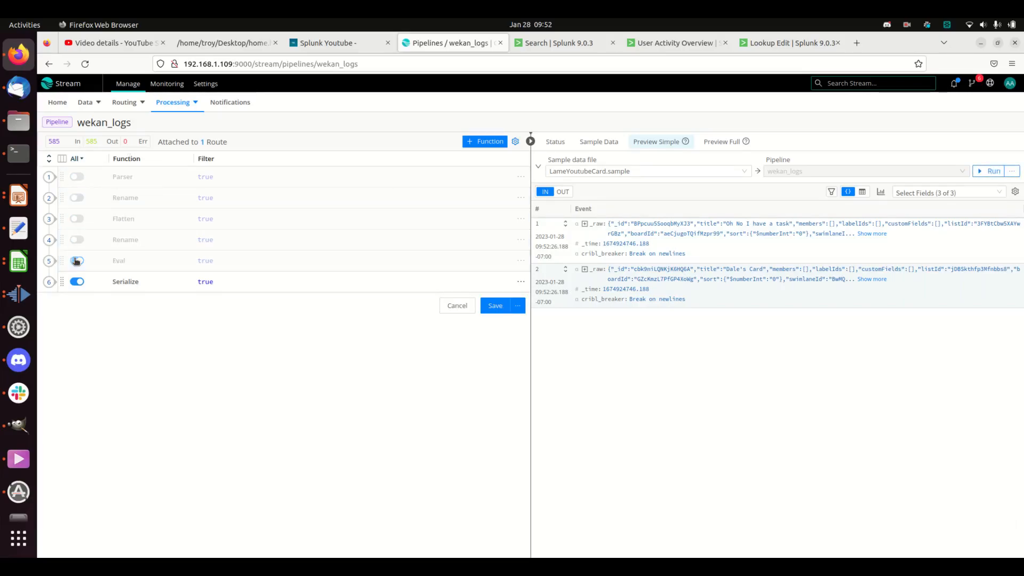
left_click(77, 282)
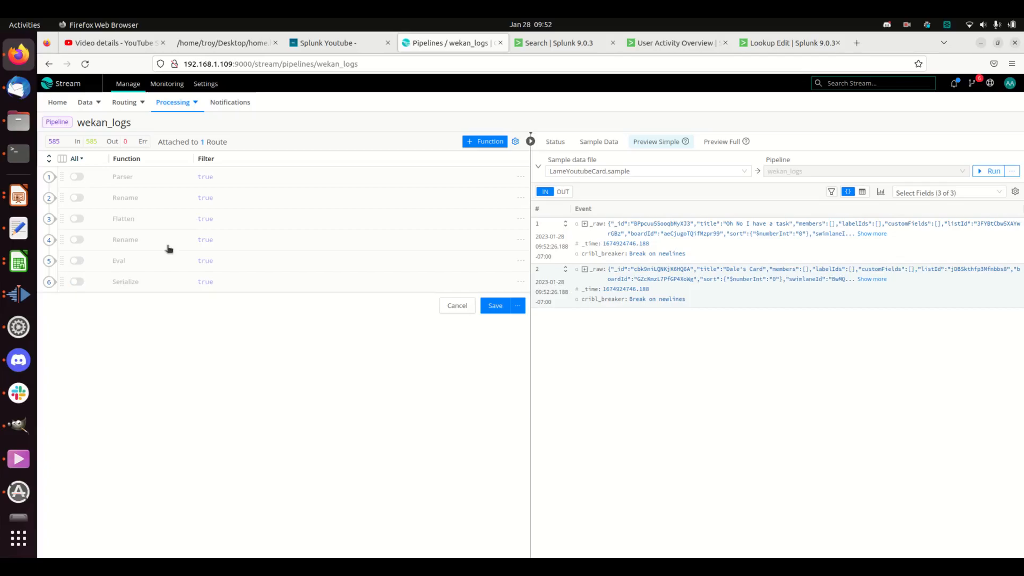
left_click(177, 103)
Examine the first sample event's _raw structure, including the nested assignees and cardNumber fields, and collapse it again
left_click(584, 224)
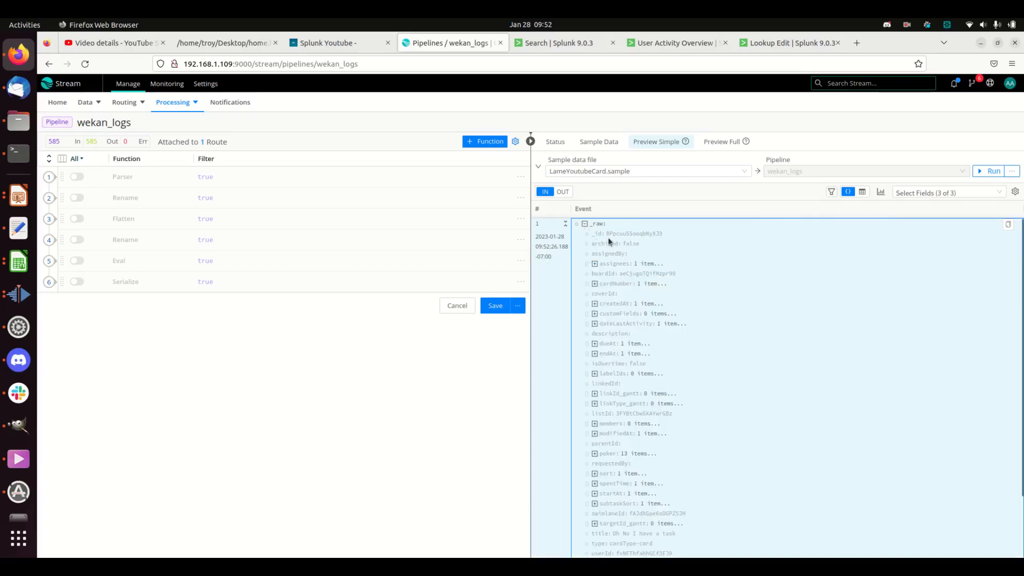
left_click(585, 224)
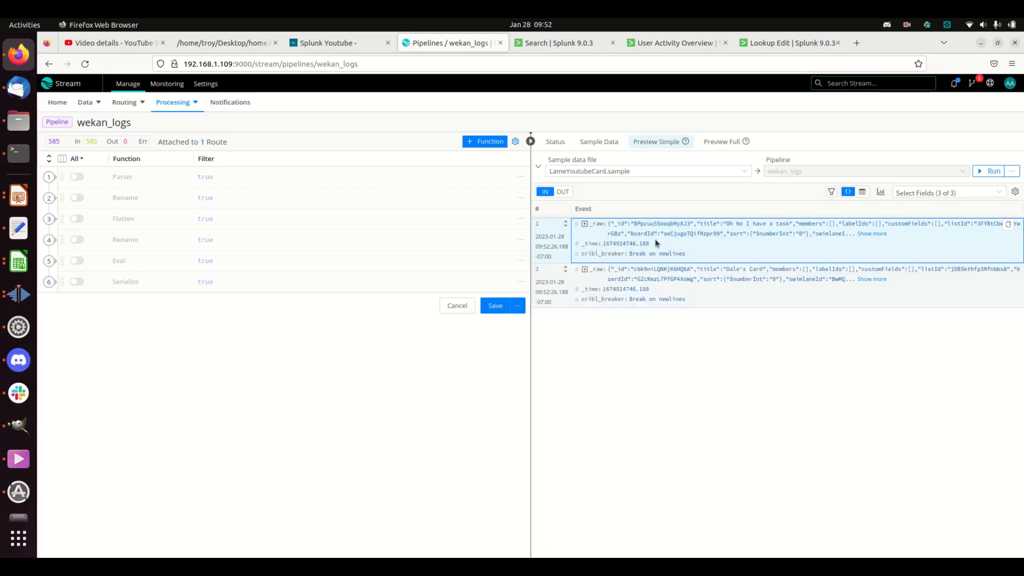
left_click(584, 224)
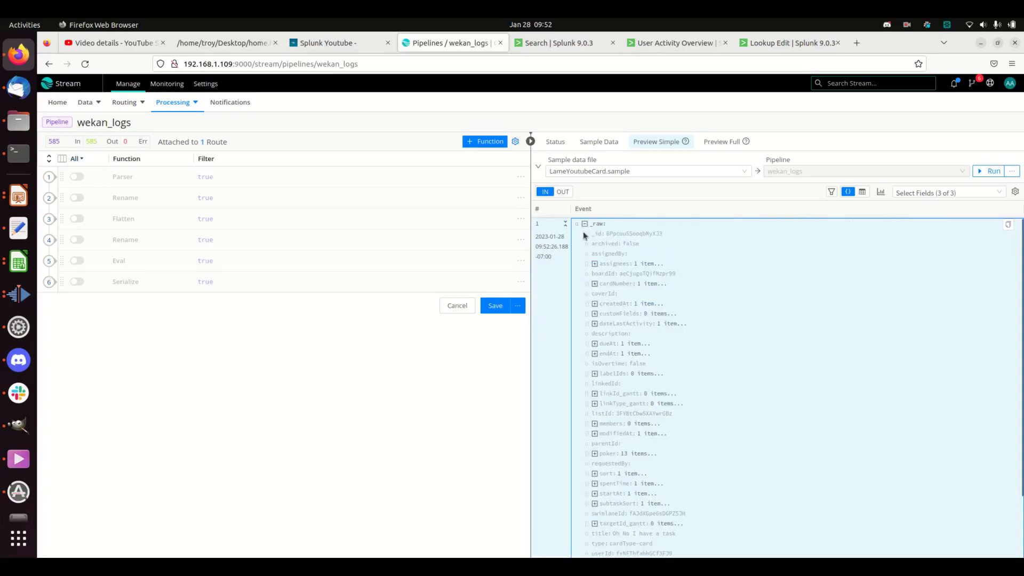
left_click(595, 264)
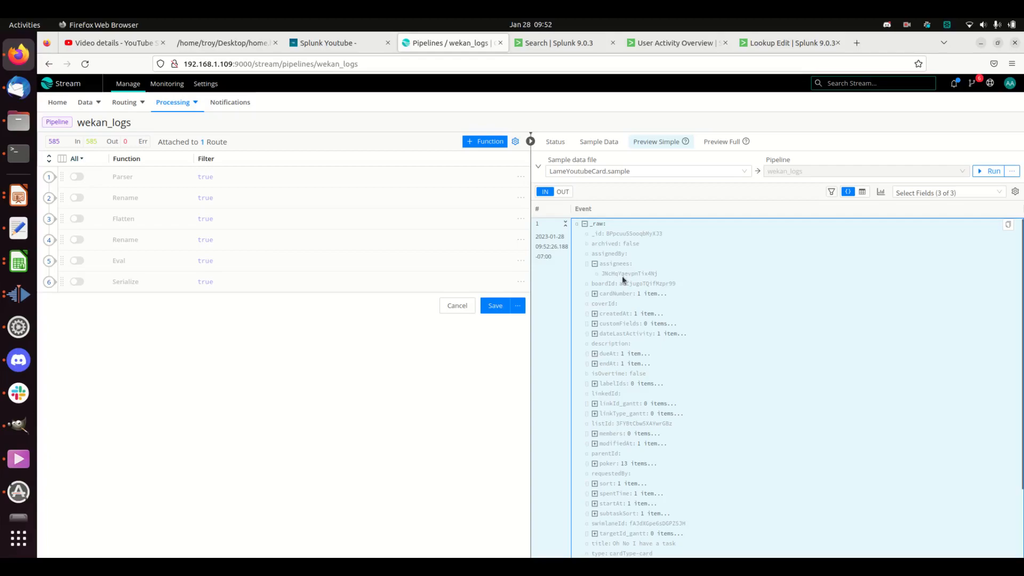
left_click(595, 294)
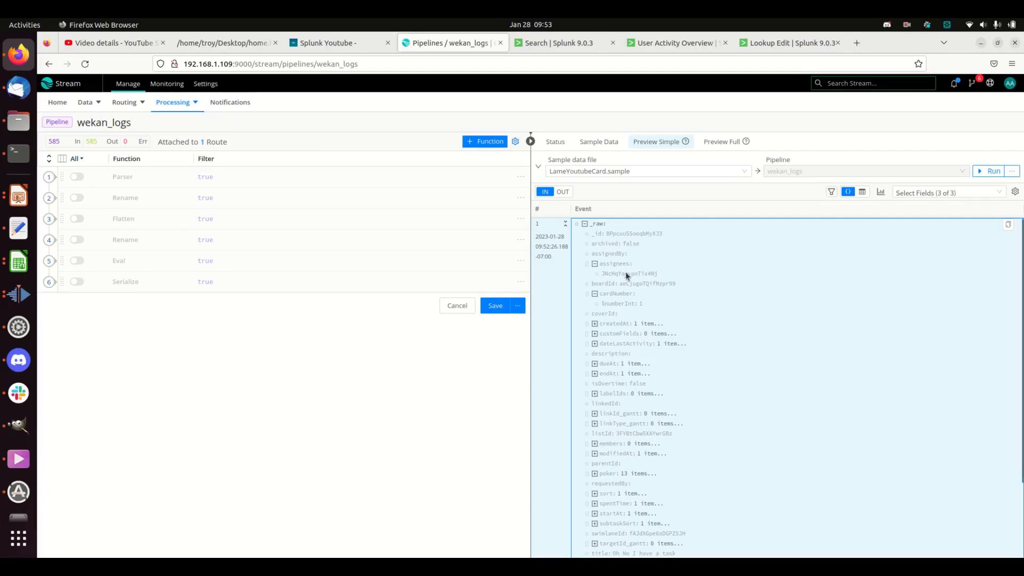
left_click(584, 223)
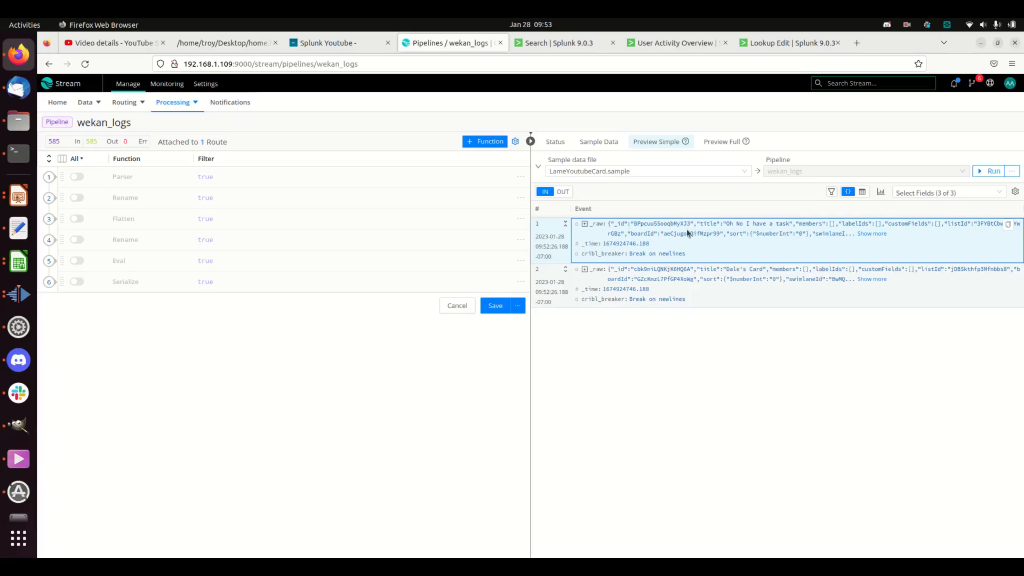
Open the pipeline's Parser function, choose JSON Object as its type, check the _raw source field and enable the function
left_click(49, 179)
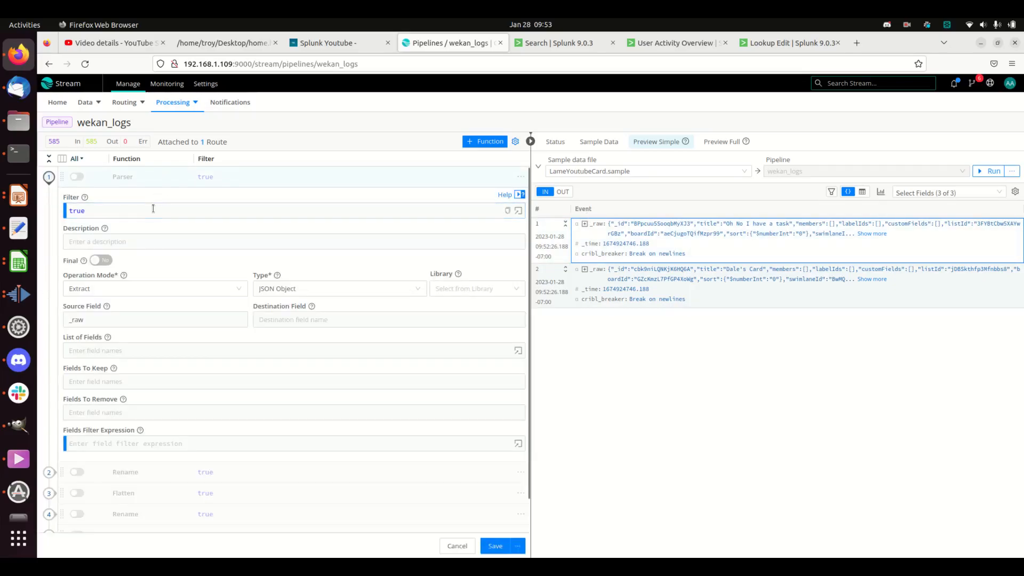
left_click(343, 288)
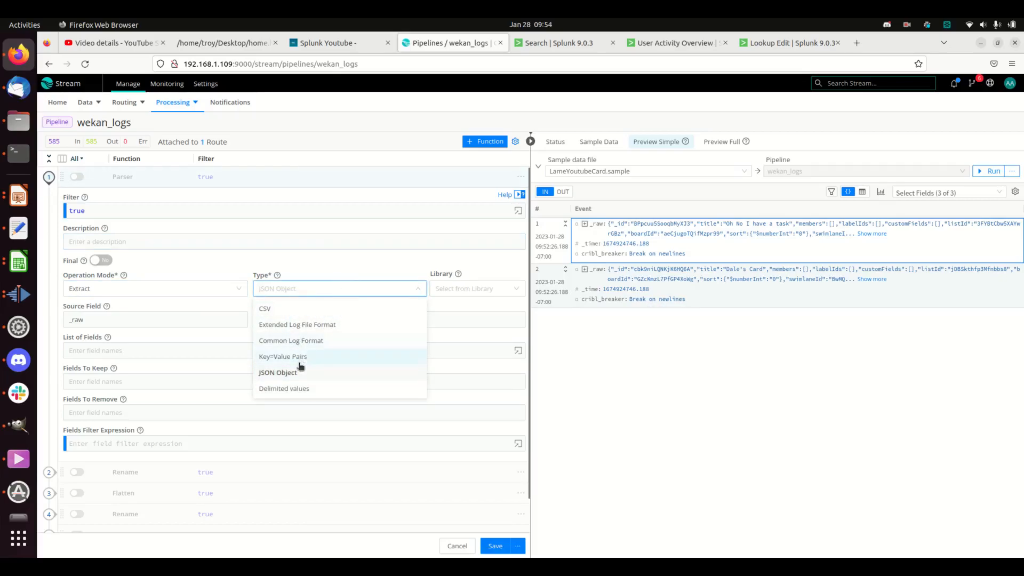
left_click(278, 373)
left_click(107, 319)
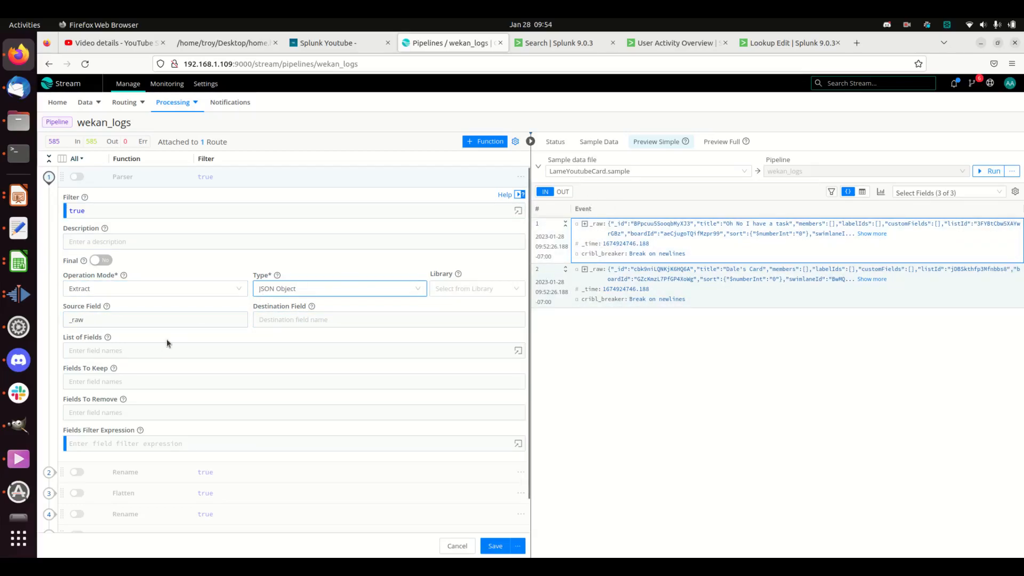
left_click(79, 177)
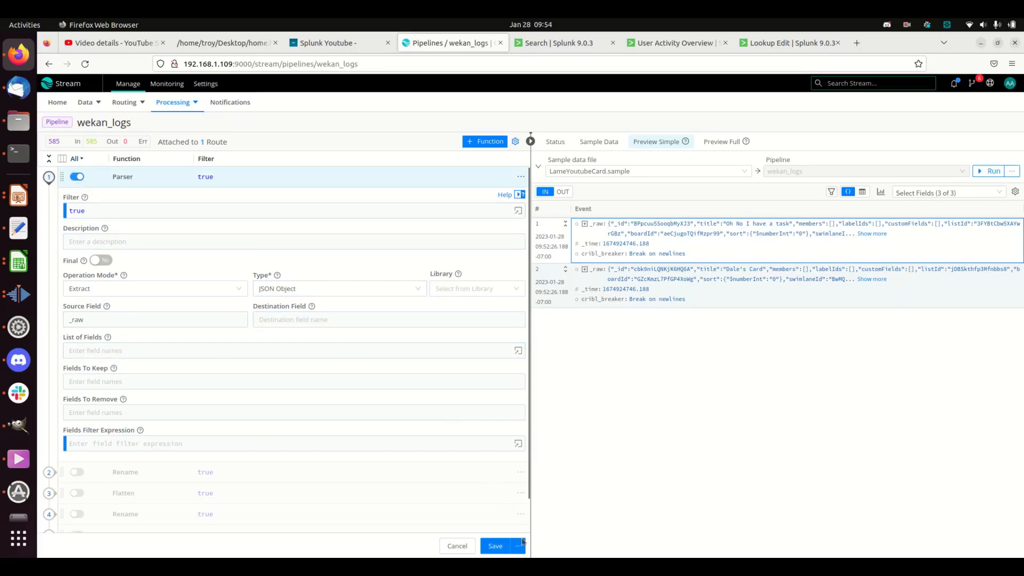
Save the pipeline with the Parser enabled and compare the sample events before and after processing
left_click(492, 542)
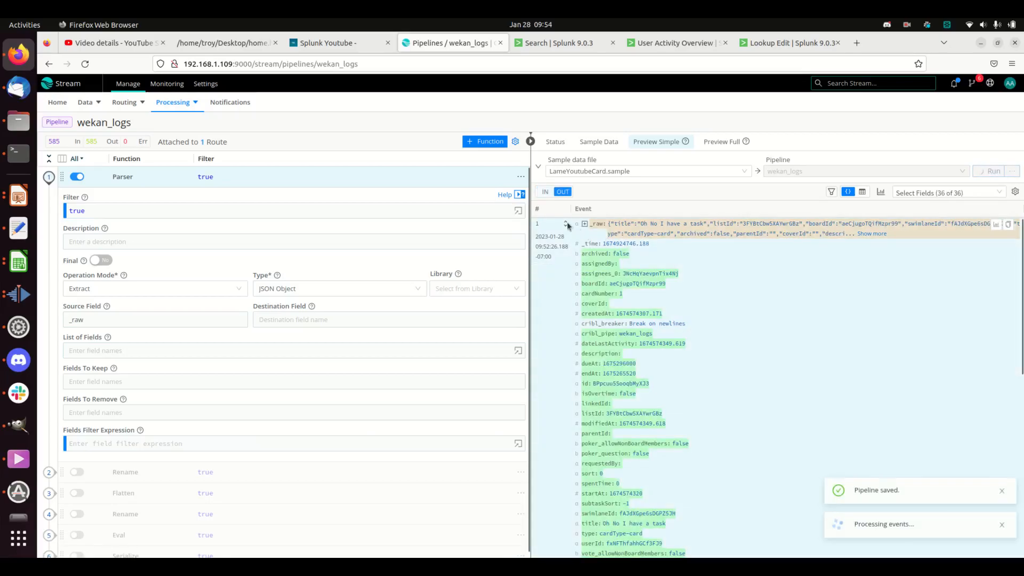
left_click(550, 193)
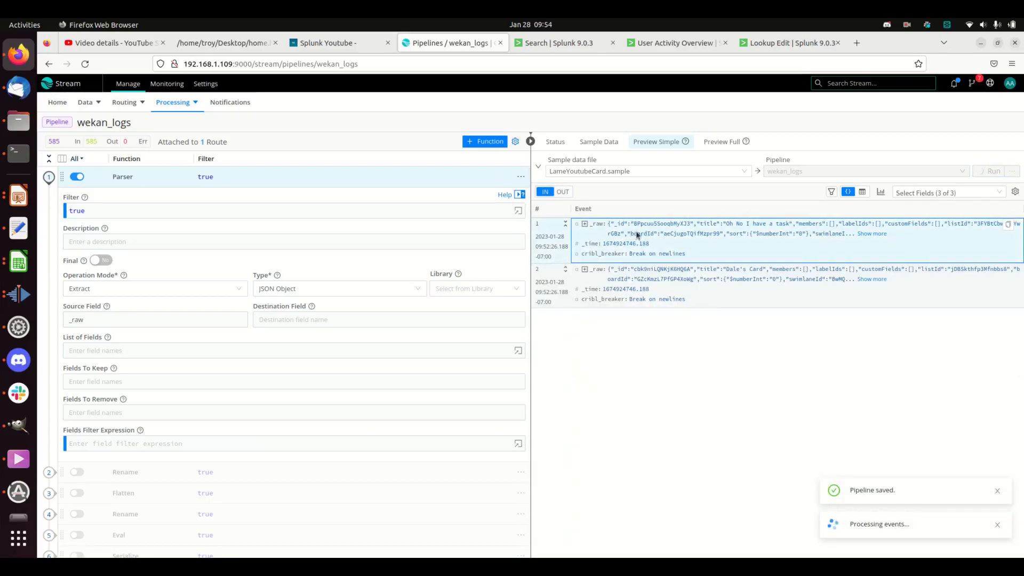
left_click(561, 193)
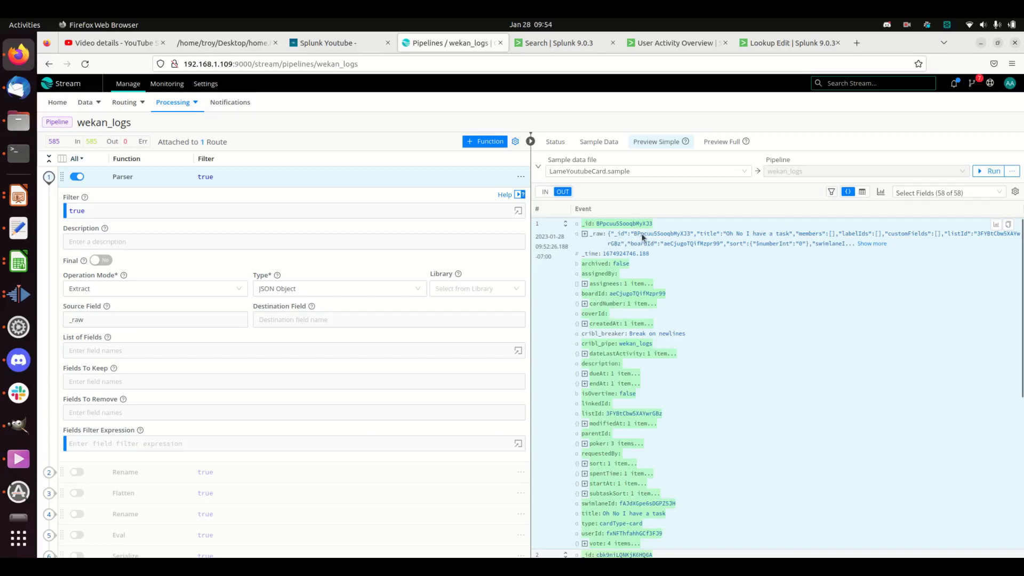
Examine the first parsed output event, including the nested assignees and cardNumber fields
left_click(586, 283)
left_click(585, 284)
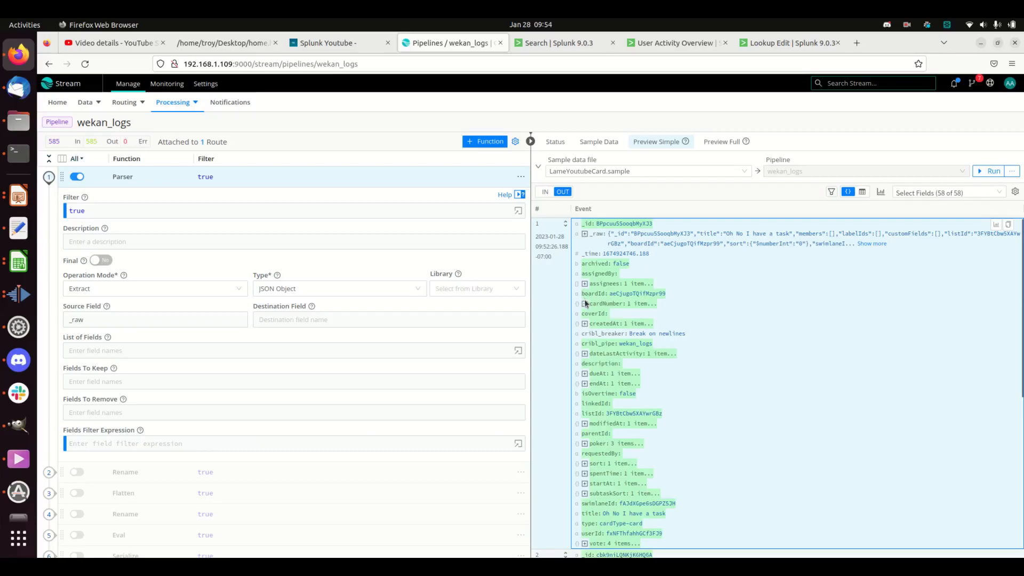
left_click(585, 303)
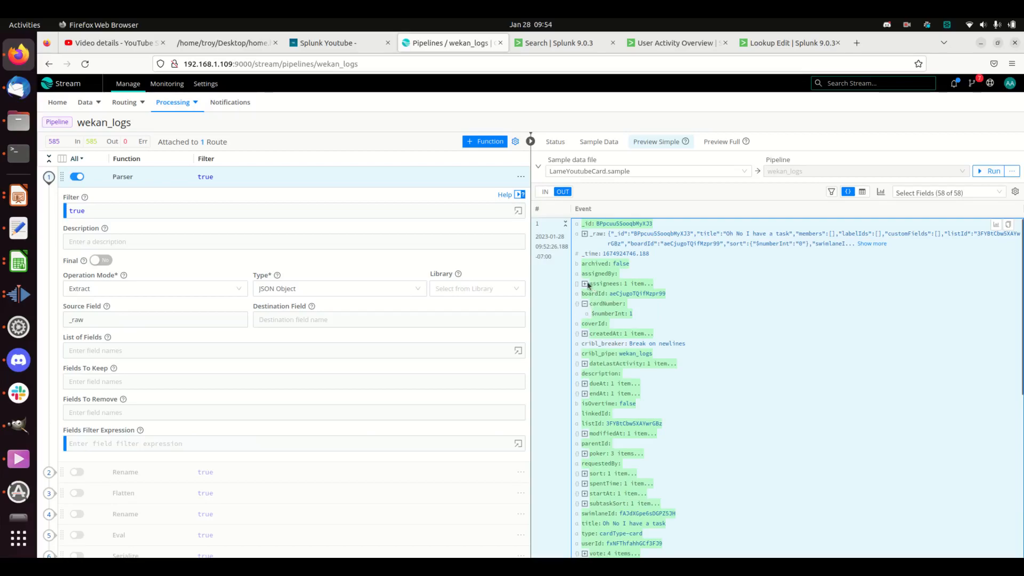
scroll(608, 390, "down", 3)
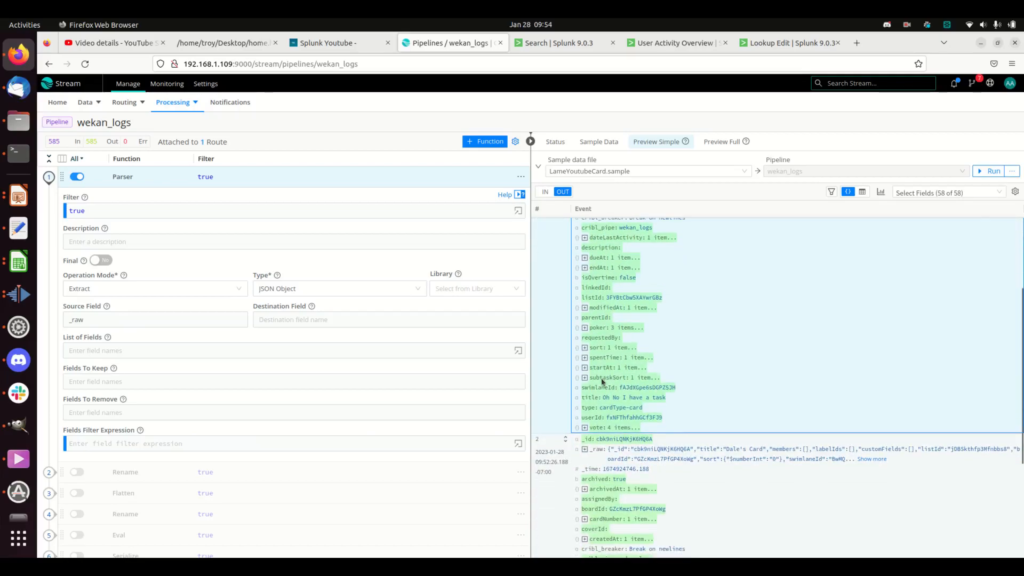
scroll(603, 353, "up", 1)
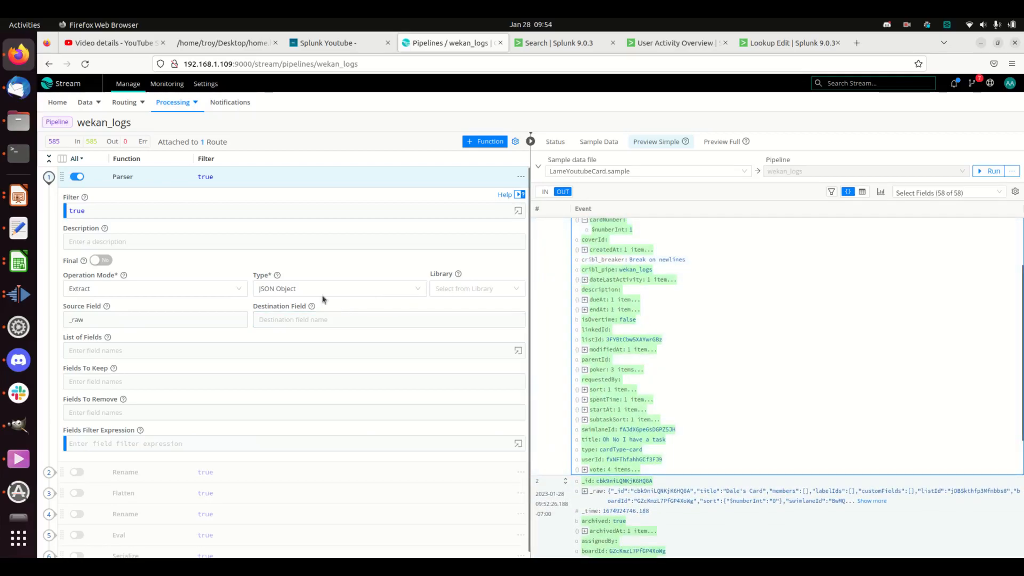
Open the first Rename function and check its mapping of _id to id
left_click(53, 473)
scroll(172, 473, "down", 5)
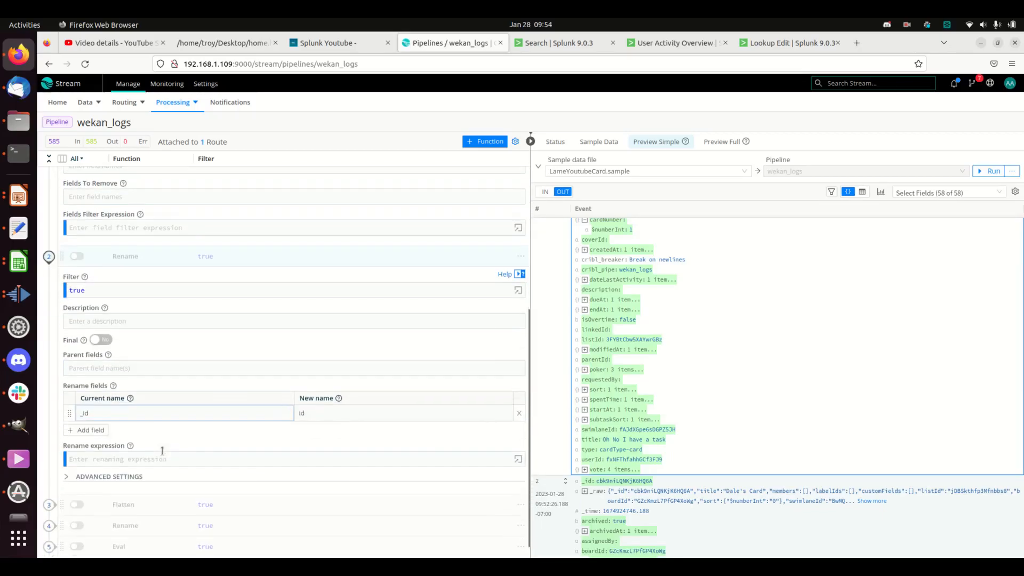
left_click(310, 415)
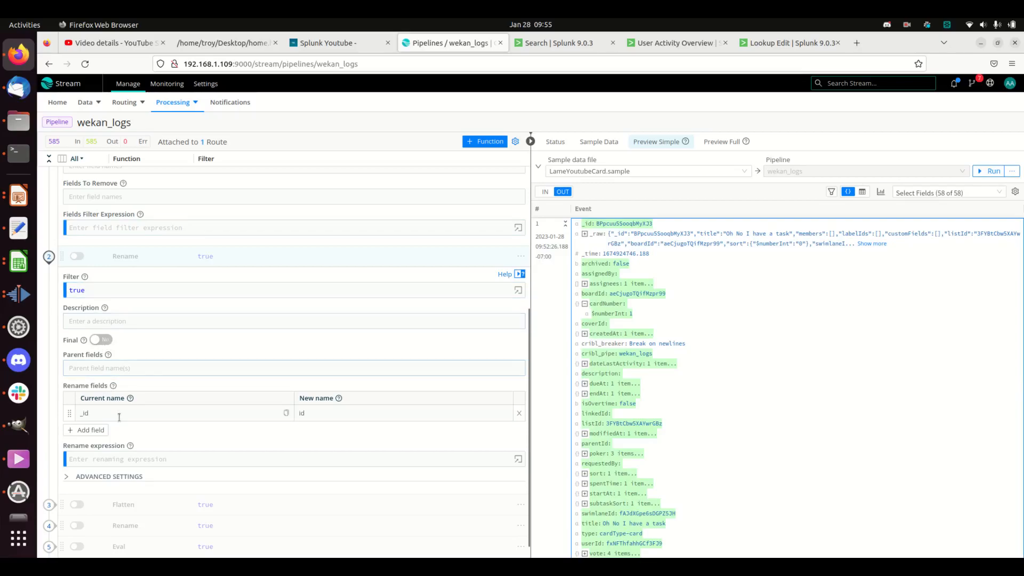
Look up Rename among the functions that can be added, and dismiss the list without adding one
left_click(480, 143)
type("rename")
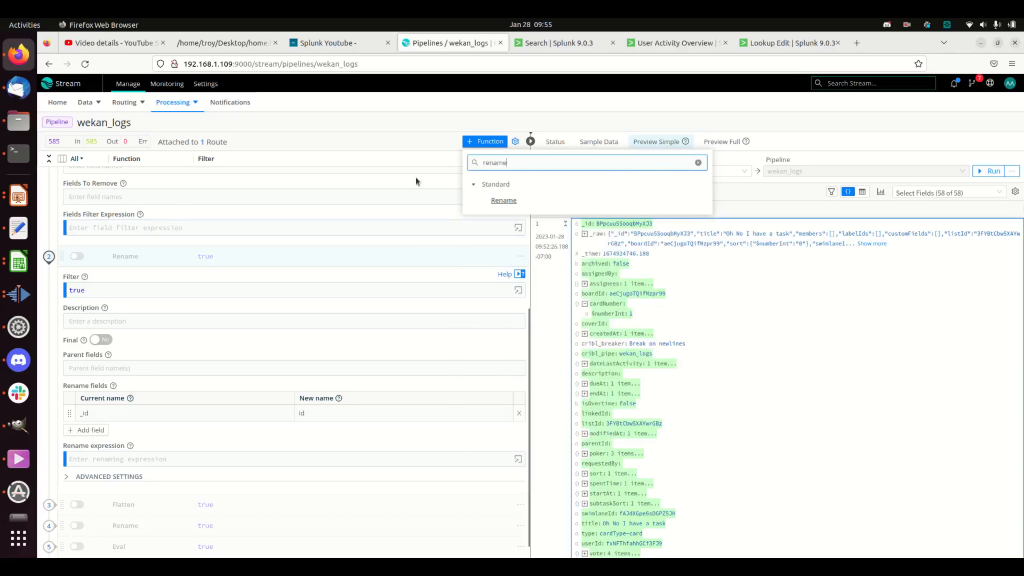
left_click(414, 137)
Enable the first Rename function, keeping the _id to id mapping, and save the pipeline
left_click(179, 412)
left_click(96, 414)
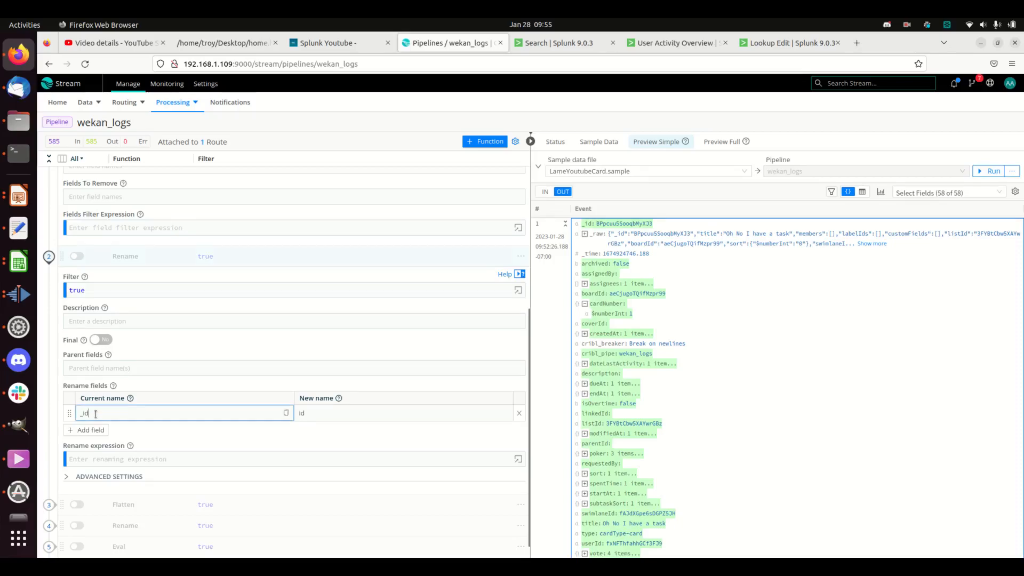
key("Tab")
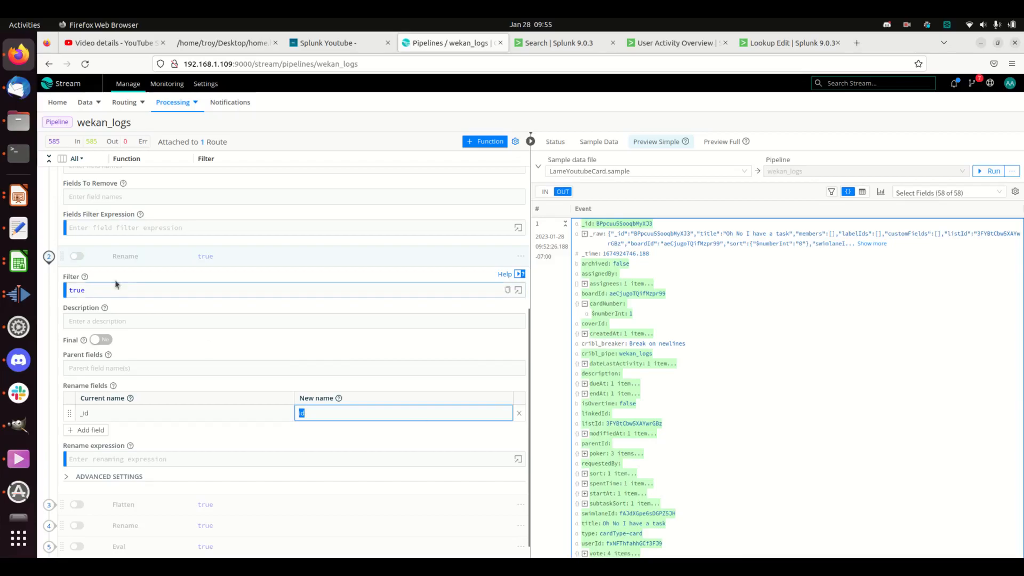
left_click(77, 256)
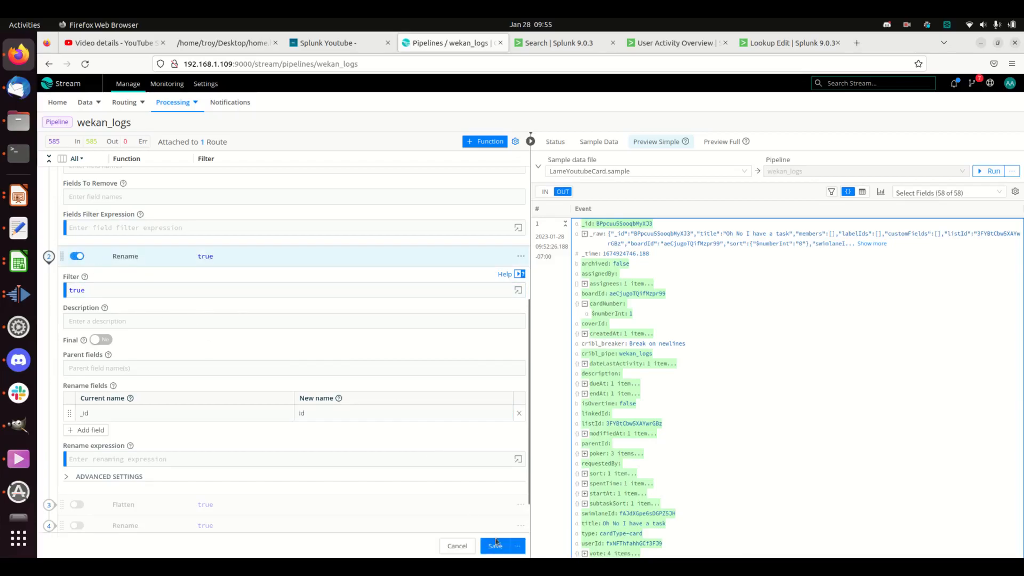
left_click(497, 546)
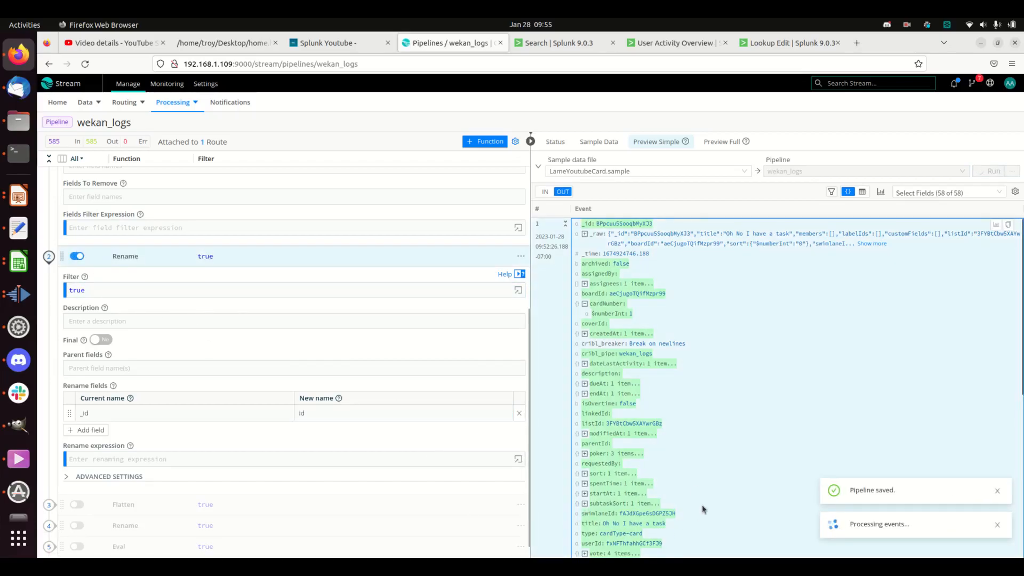
Collapse the Parser and first Rename functions and open the Flatten function's settings
scroll(179, 267, "up", 2)
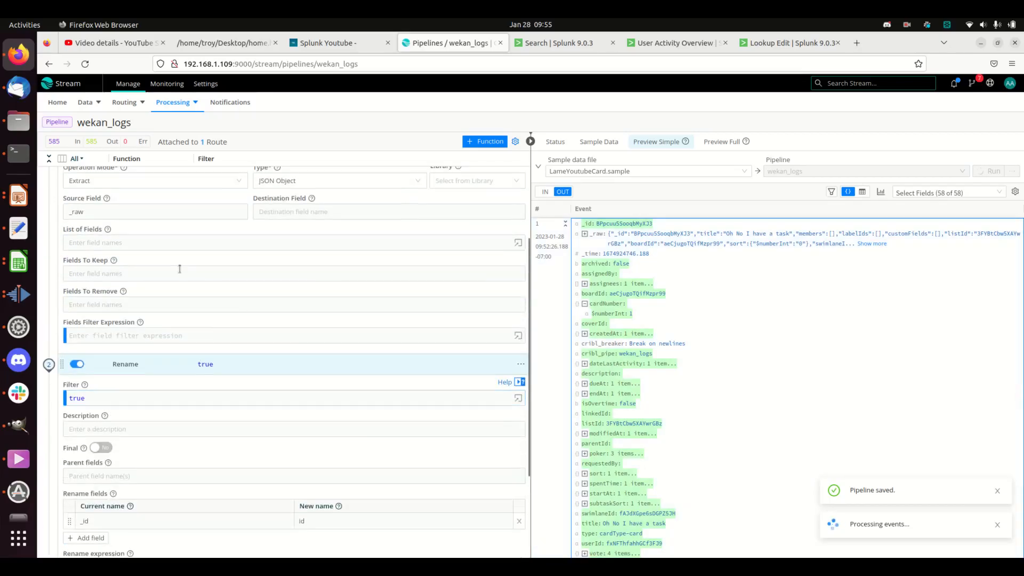
scroll(180, 266, "up", 1)
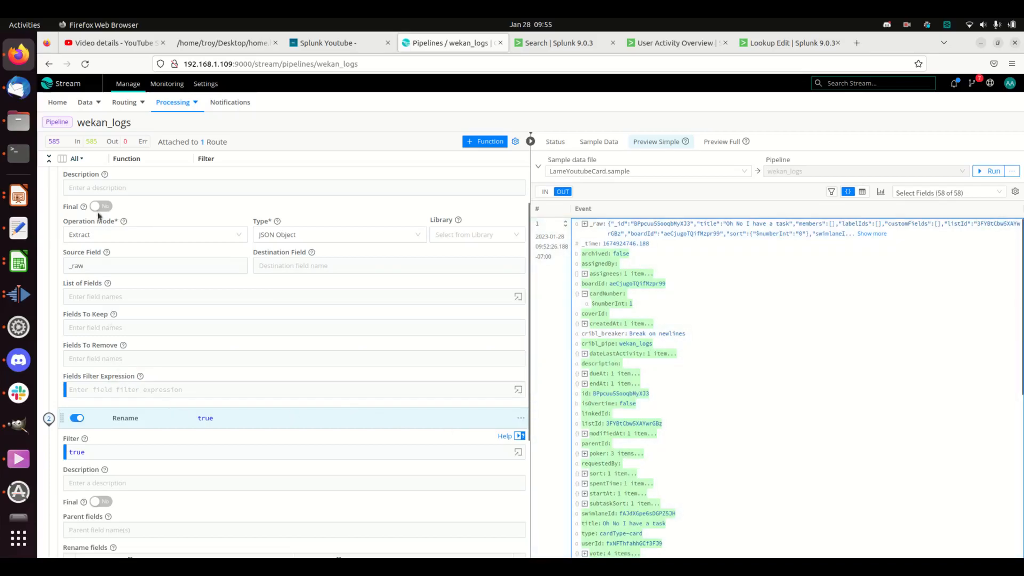
scroll(84, 265, "up", 2)
left_click(49, 178)
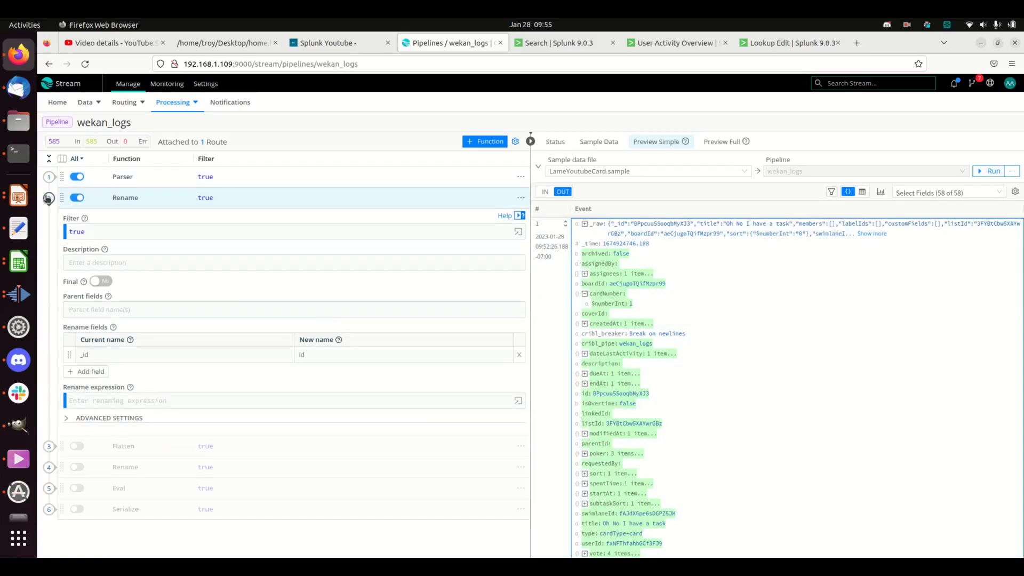
left_click(48, 198)
left_click(49, 219)
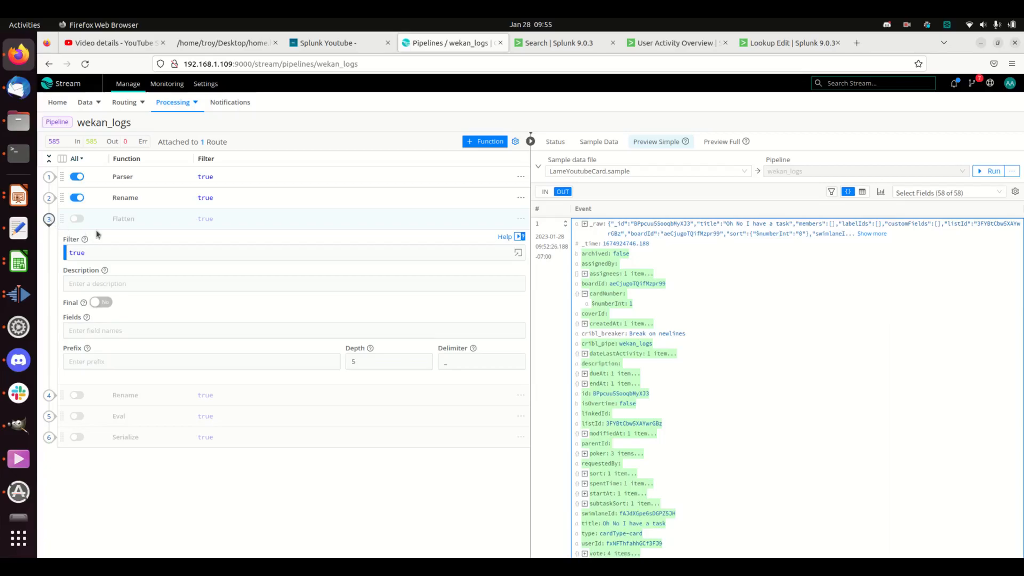
Look up Flatten among the functions that can be added, and dismiss the list without adding one
left_click(487, 142)
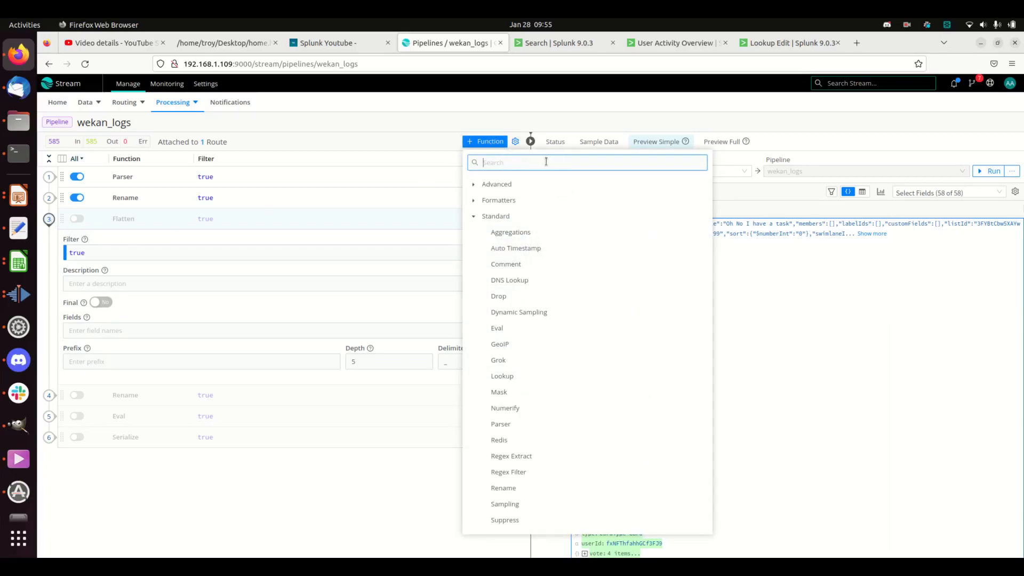
type("flatt")
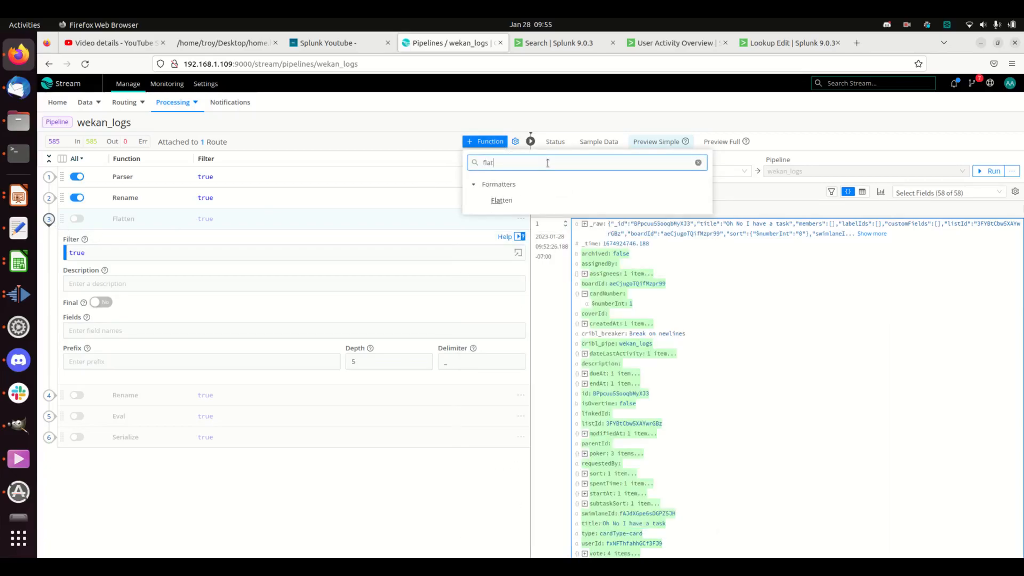
left_click(699, 163)
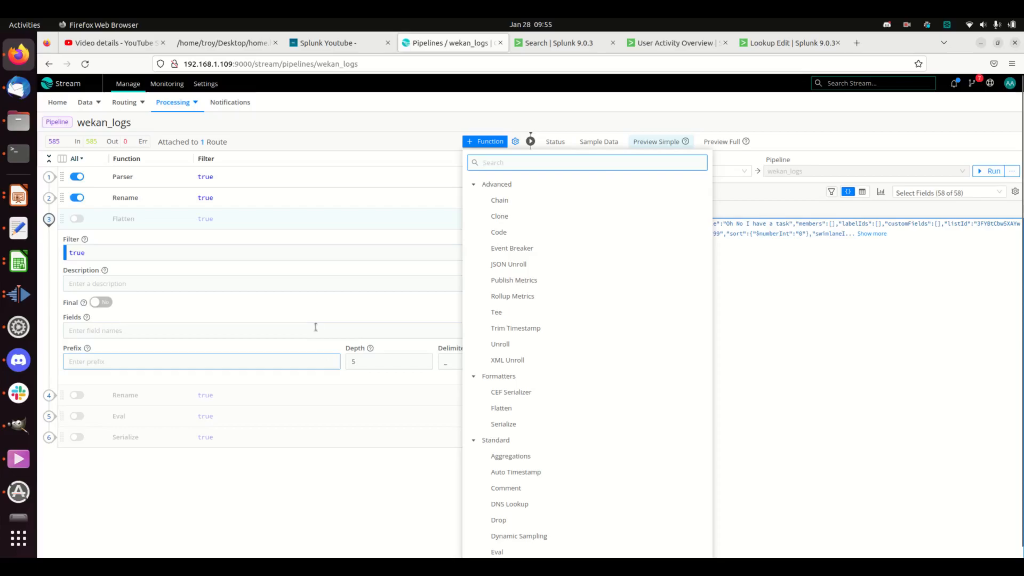
left_click(309, 309)
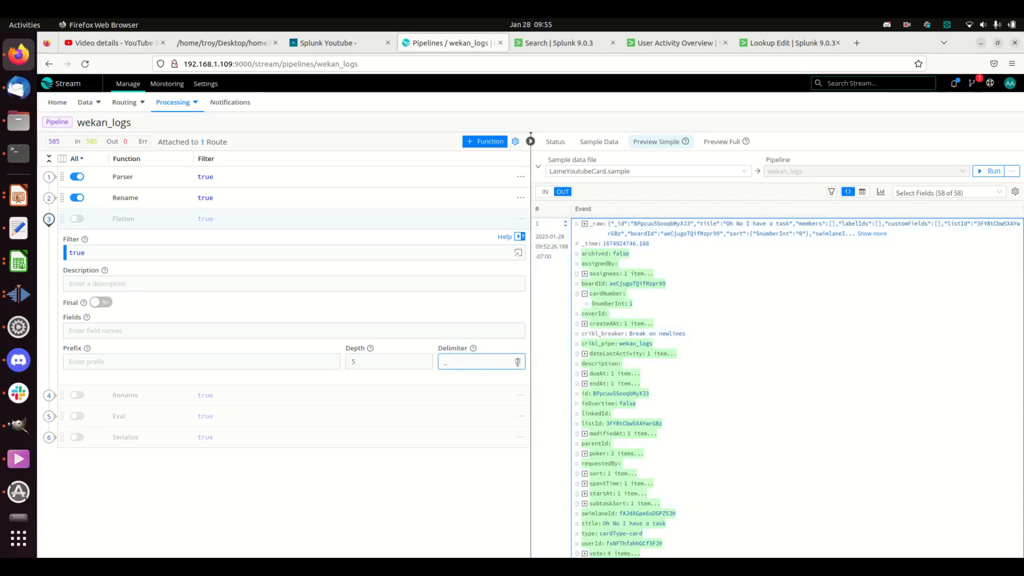
Expand the nested dateLastActivity date in the first event, enable the Flatten function and save the pipeline to review the output fields
left_click(586, 355)
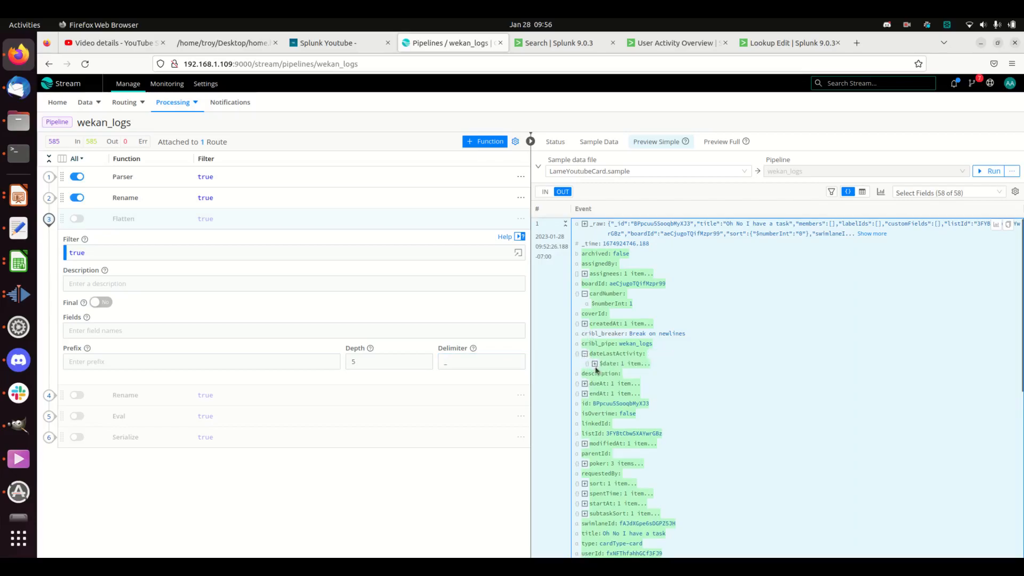
left_click(594, 364)
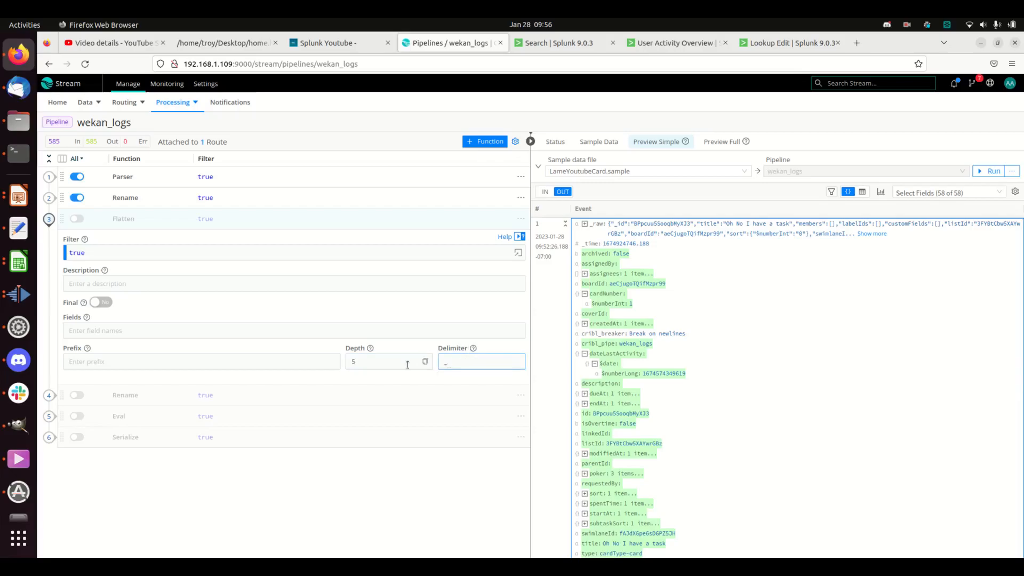
left_click(77, 220)
left_click(484, 459)
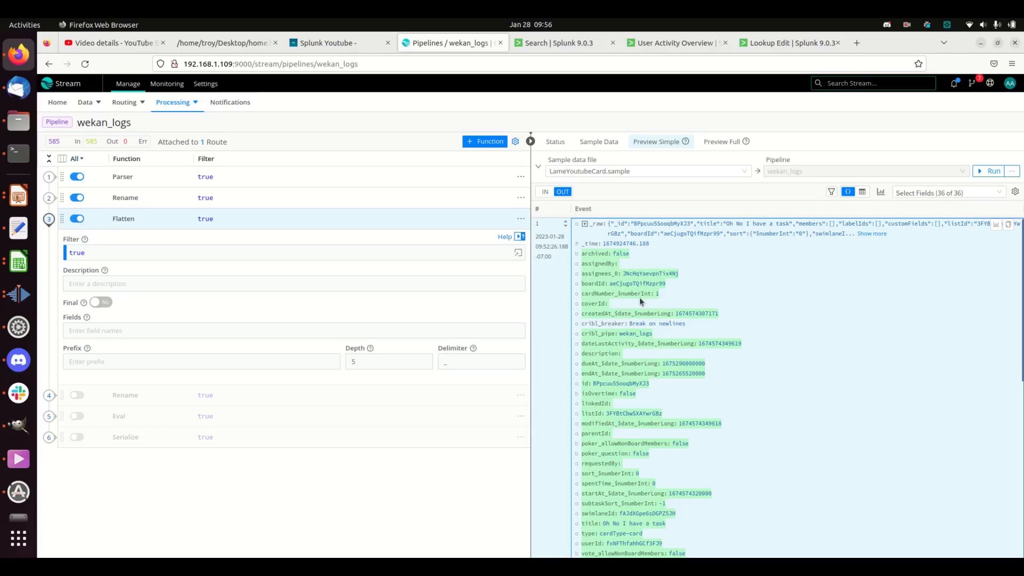
scroll(608, 376, "down", 3)
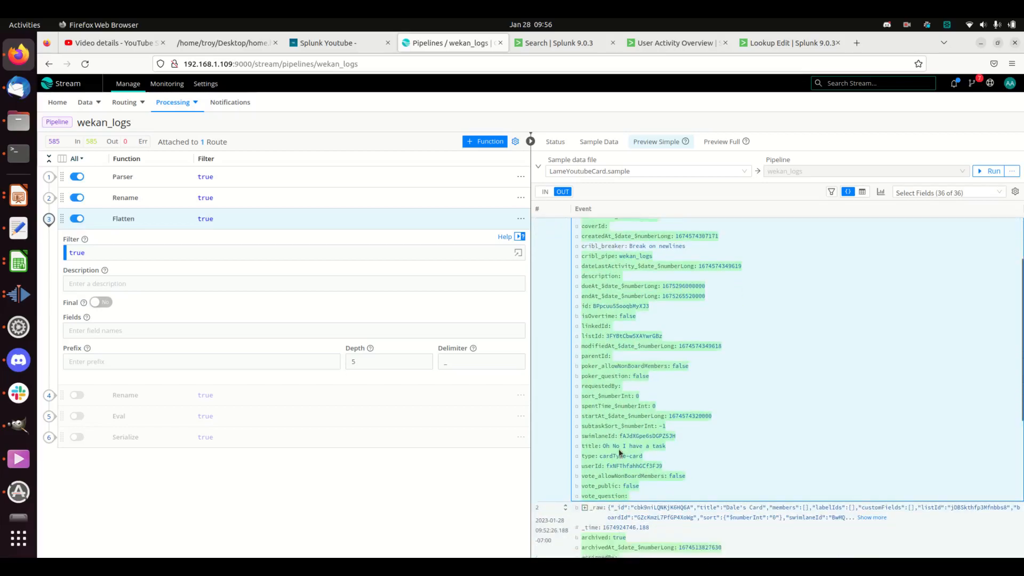
scroll(625, 345, "up", 2)
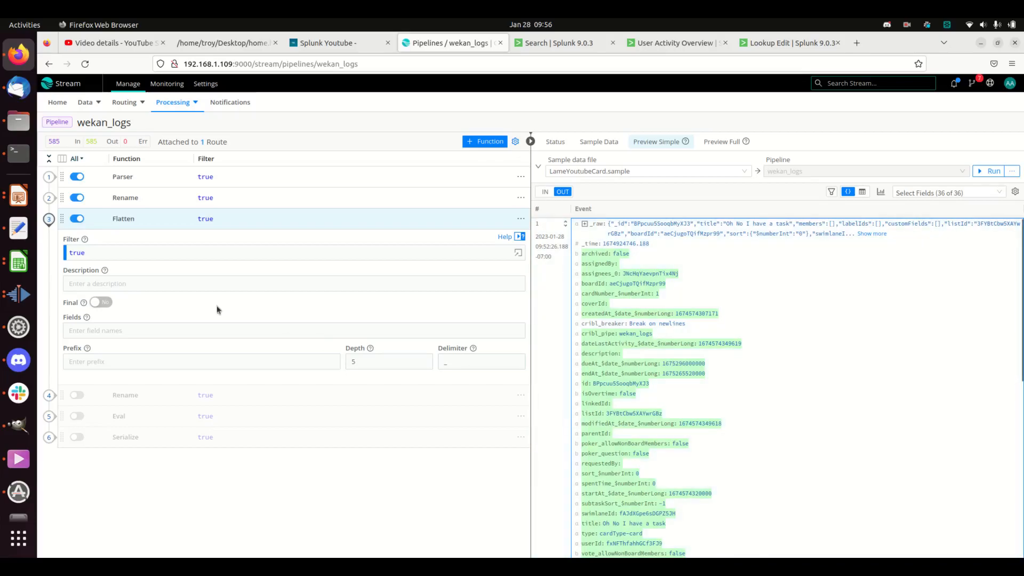
Open the second Rename function, check its expression that strips _$date_$numberLong and _$numberInt, enable it and save the pipeline
left_click(48, 220)
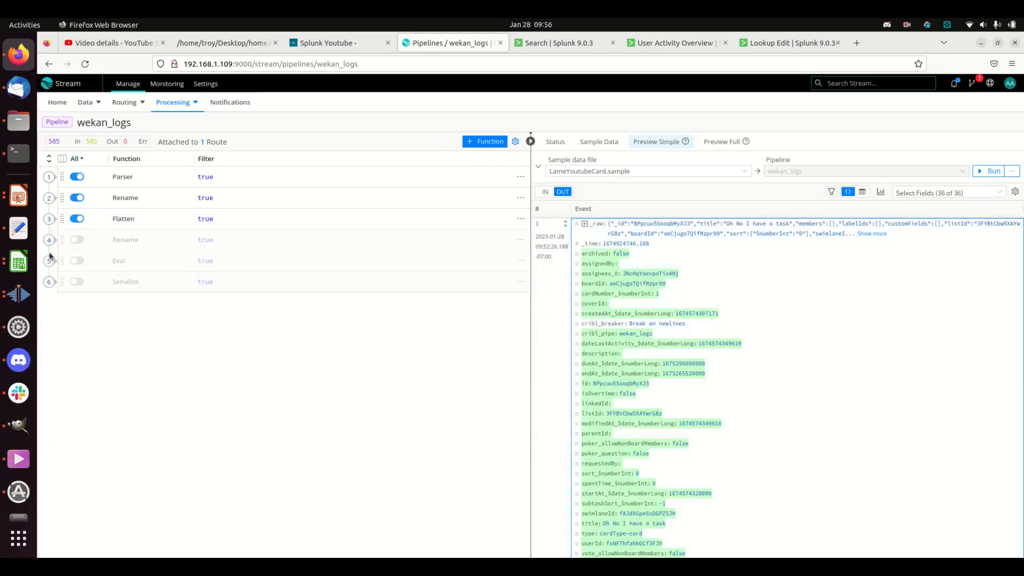
left_click(49, 240)
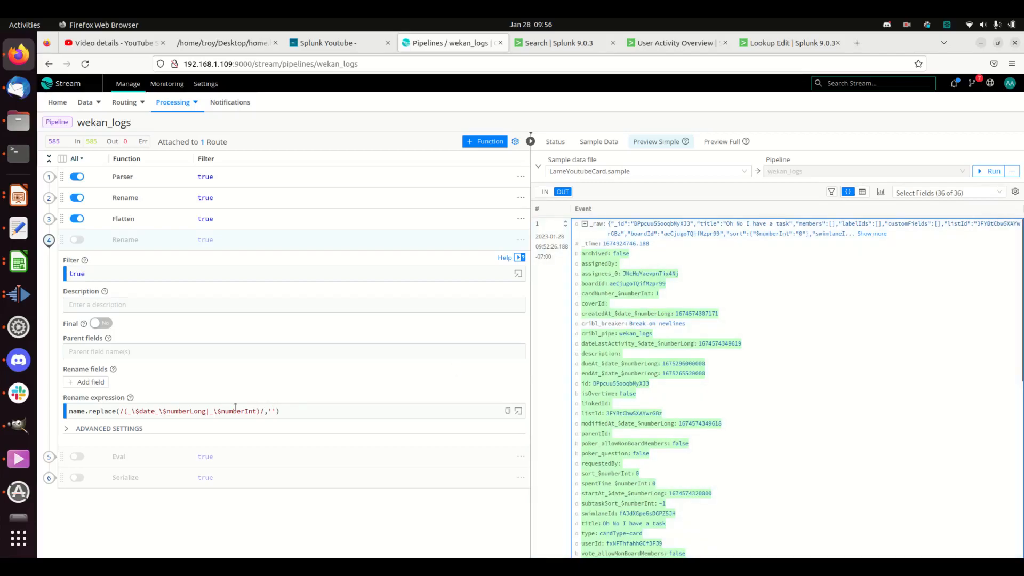
left_click(118, 412)
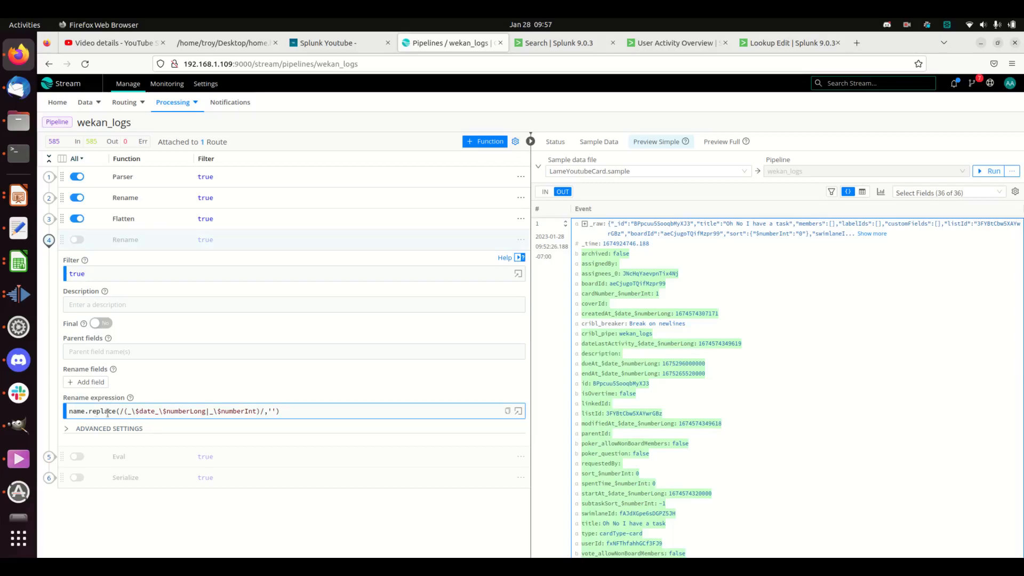
left_click(293, 414)
key("ctrl+a")
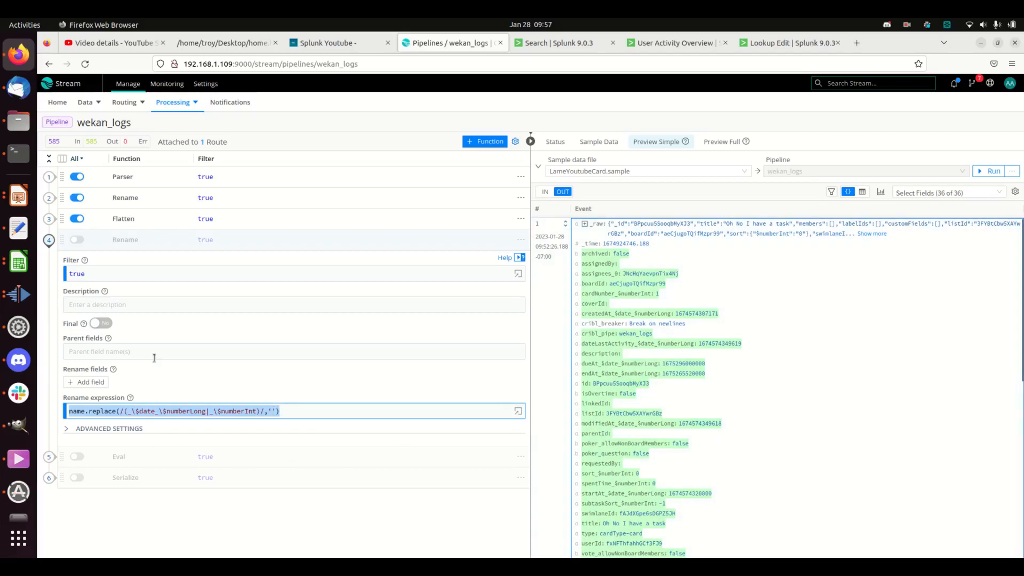
left_click(77, 240)
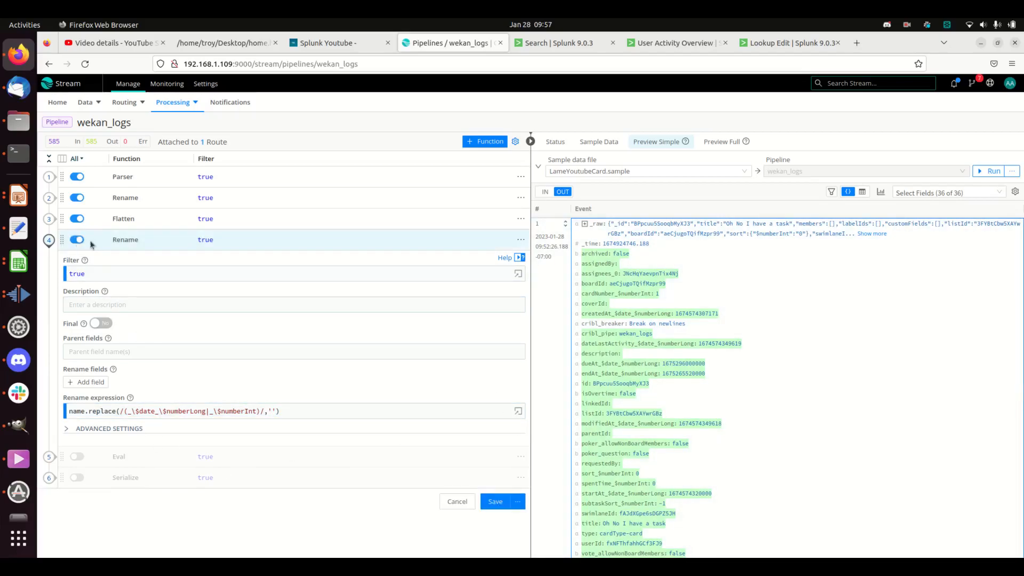
left_click(494, 504)
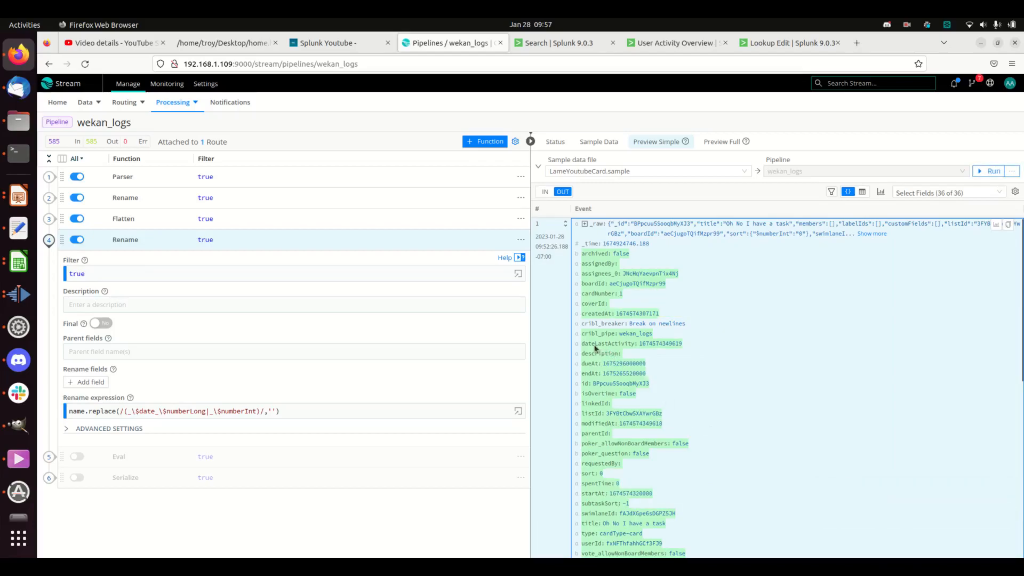
Open the Eval function, collapse the second Rename, and review the expressions dividing the date fields by 1000
left_click(49, 460)
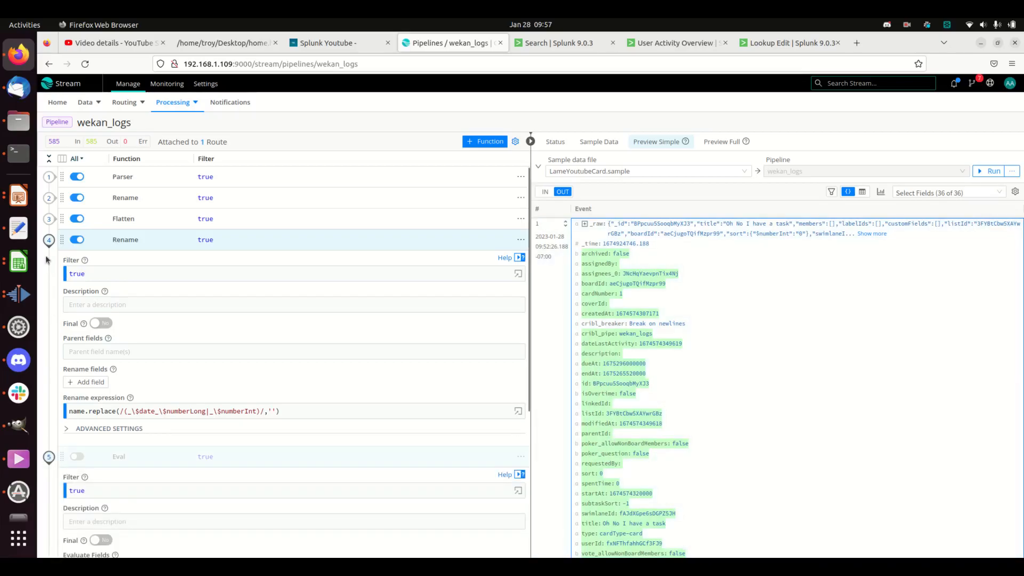
left_click(48, 240)
scroll(198, 342, "down", 1)
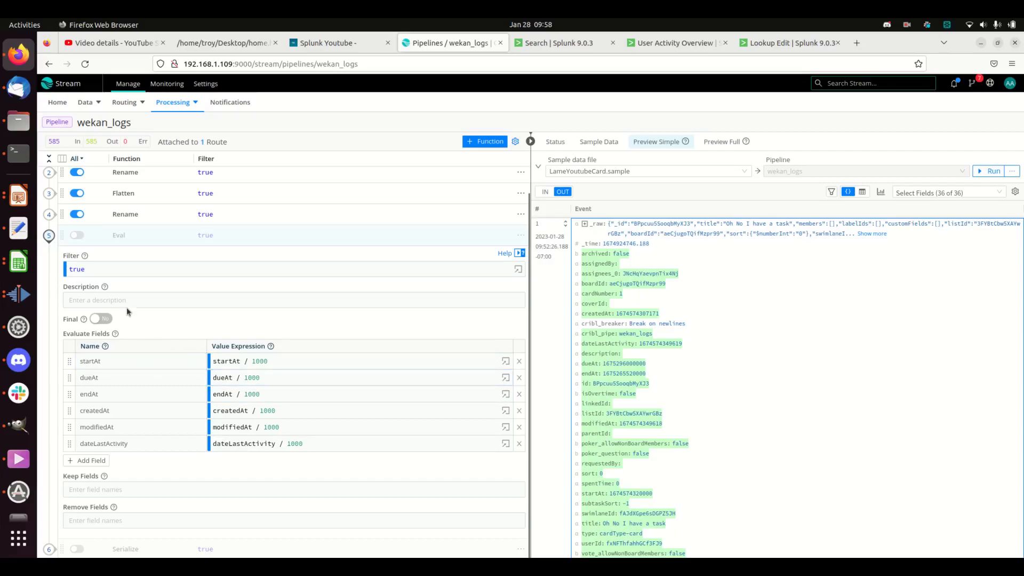
Enable the Eval function that divides the date fields by 1000, save the pipeline and collapse the function
left_click(77, 235)
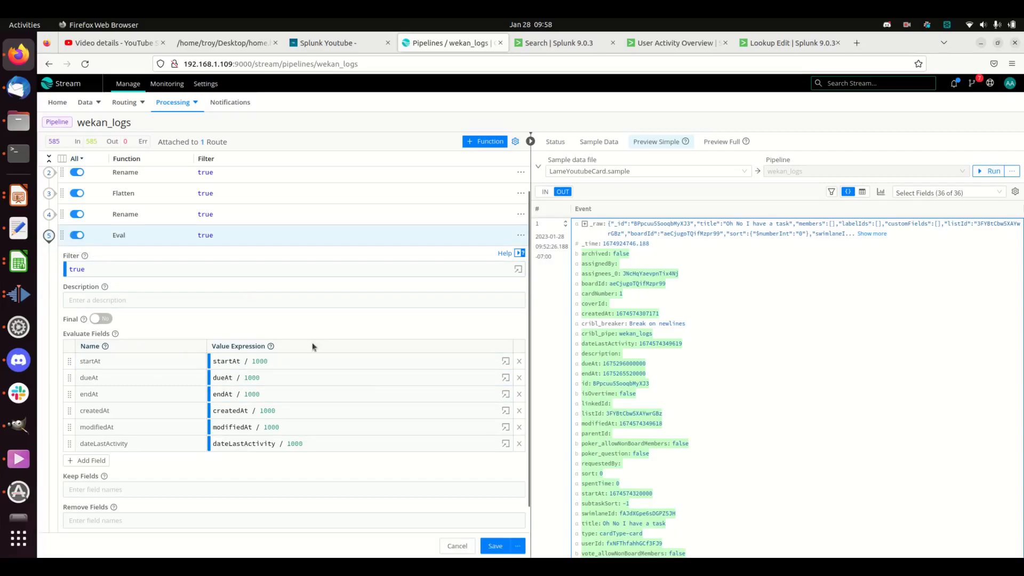
left_click(494, 547)
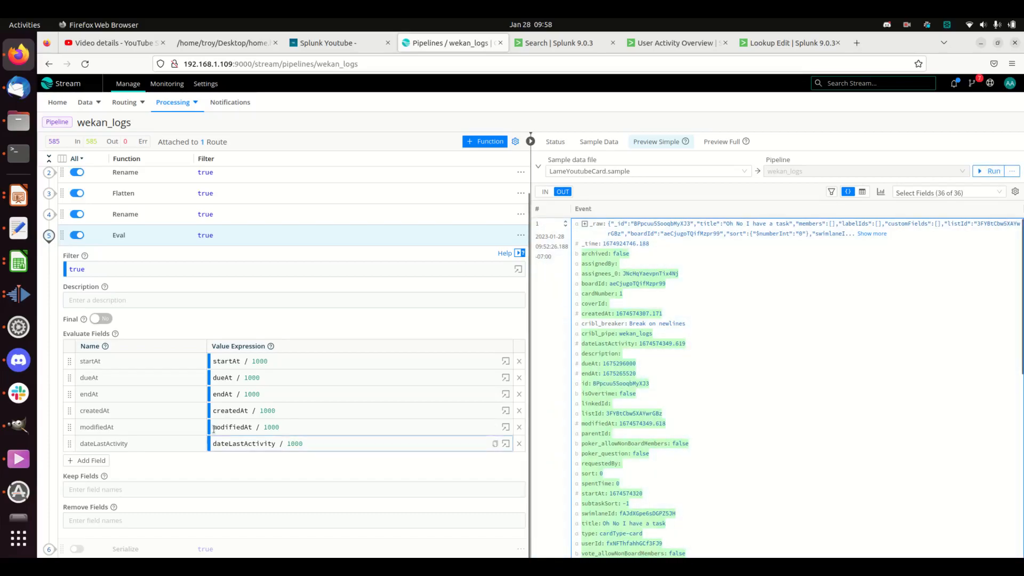
left_click(56, 240)
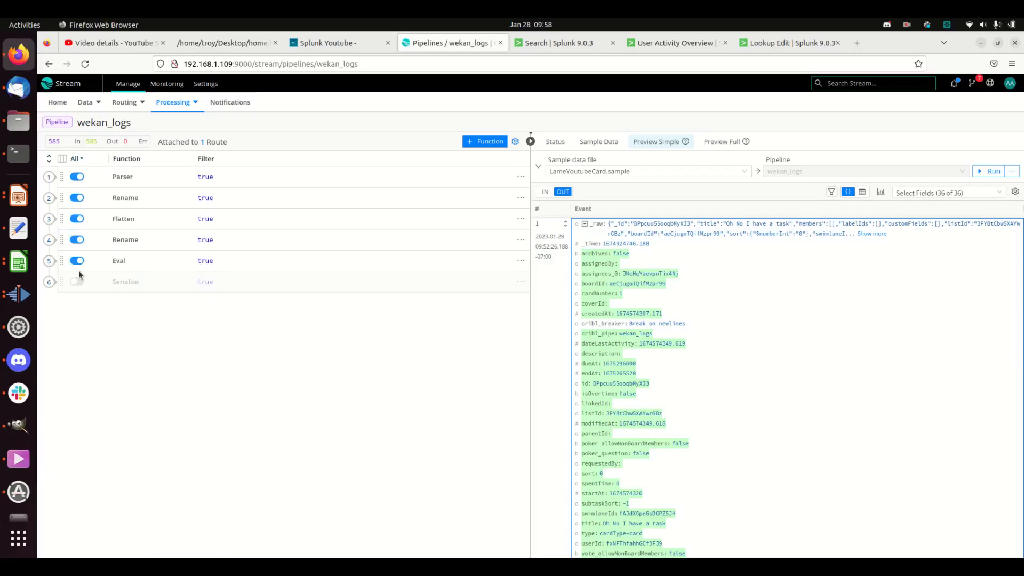
Open the Serialize function and expand the first event's _raw to compare it with the extracted fields
left_click(55, 282)
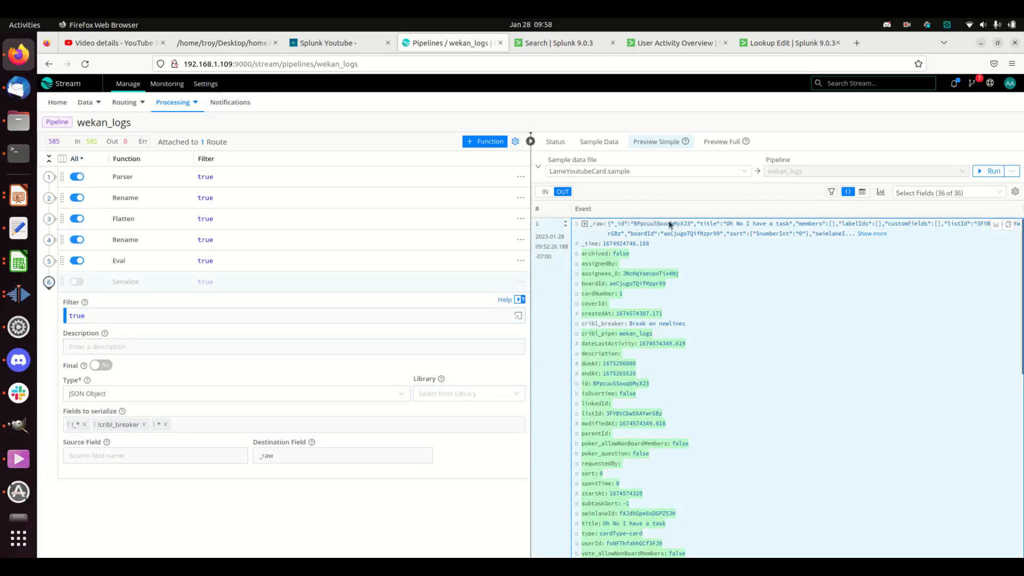
left_click(873, 235)
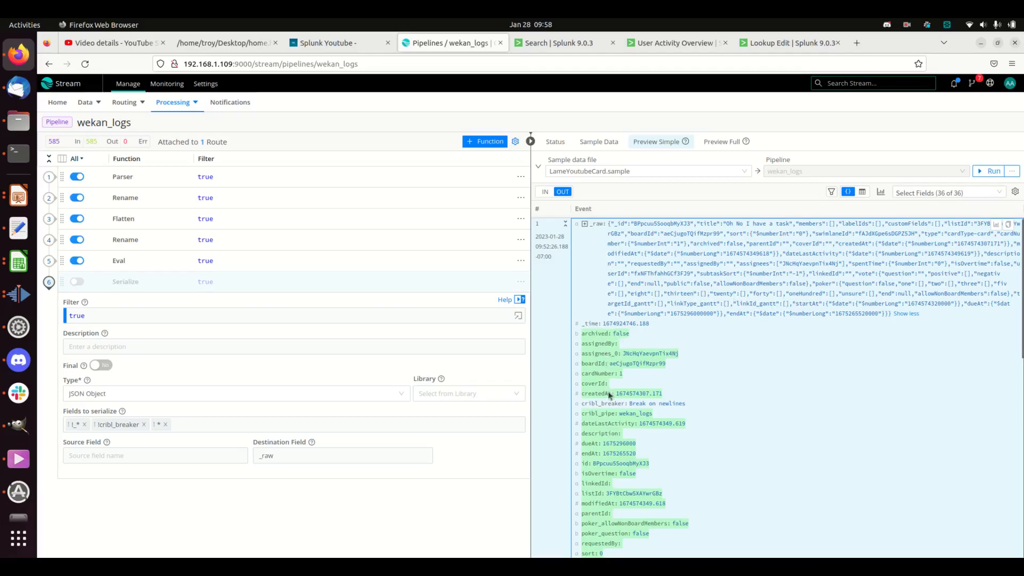
scroll(617, 430, "down", 5)
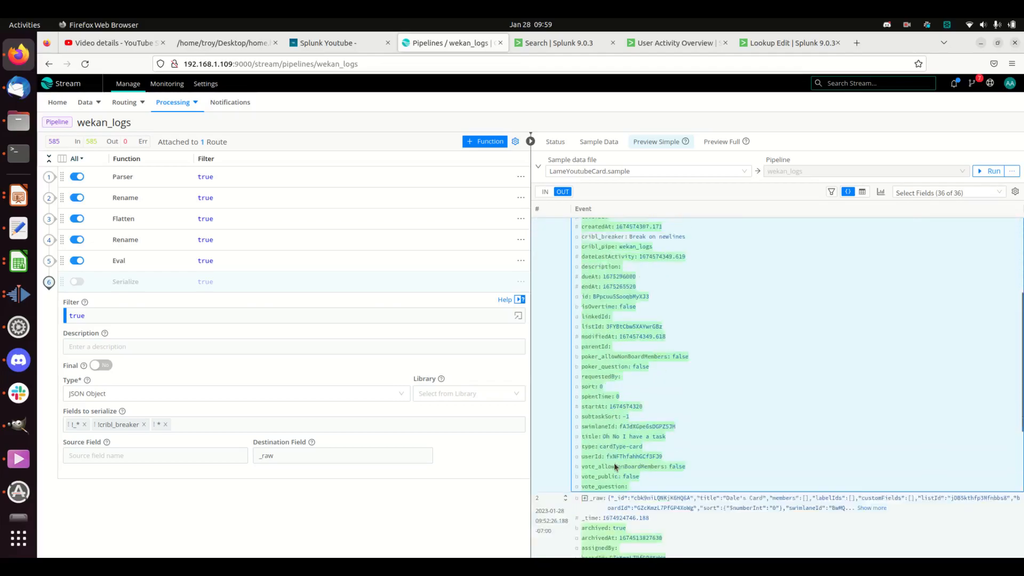
scroll(621, 459, "up", 5)
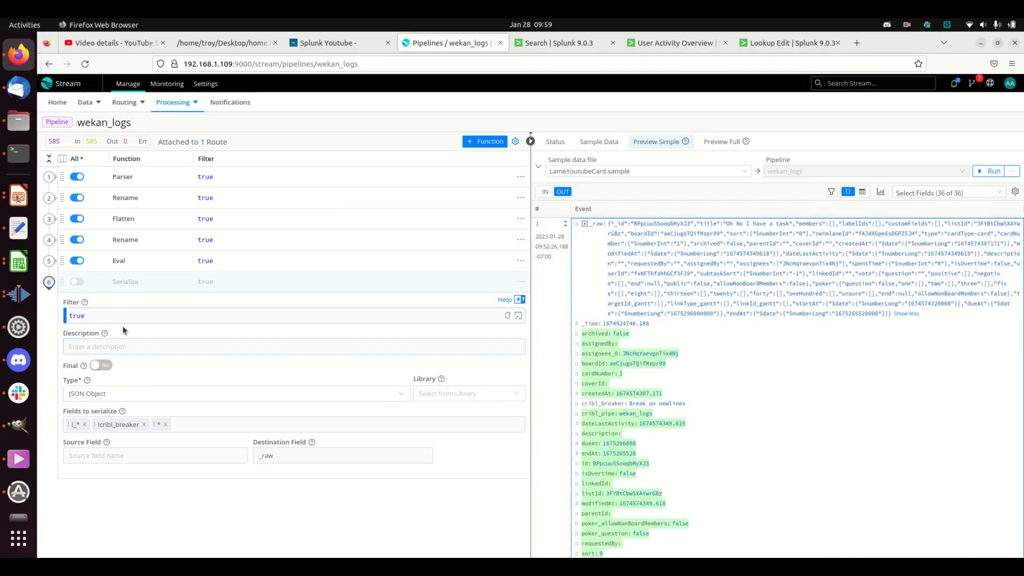
Review Serialize's available types, its fields to serialize and its _raw destination field against the event's fields
left_click(182, 394)
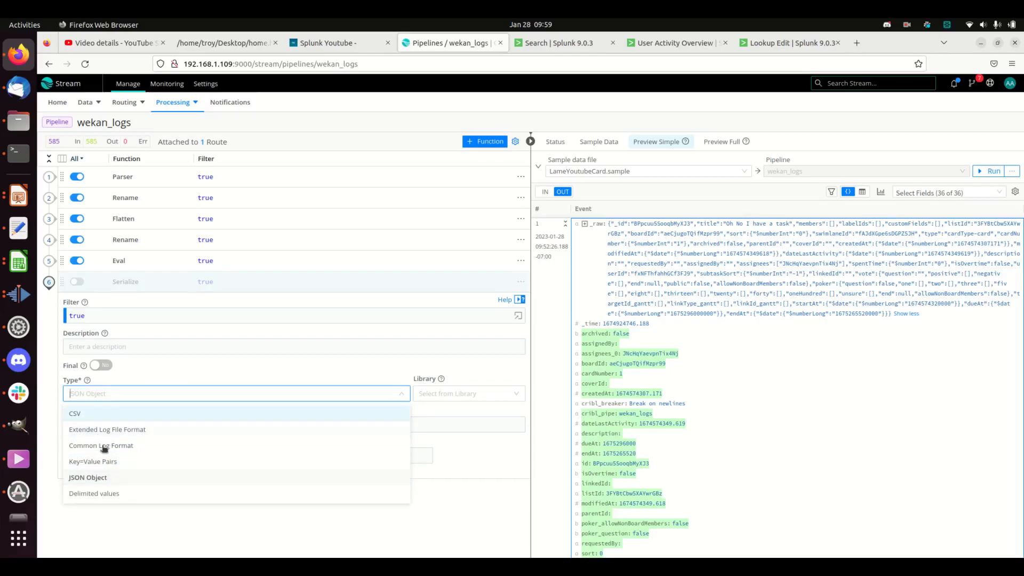
left_click(280, 368)
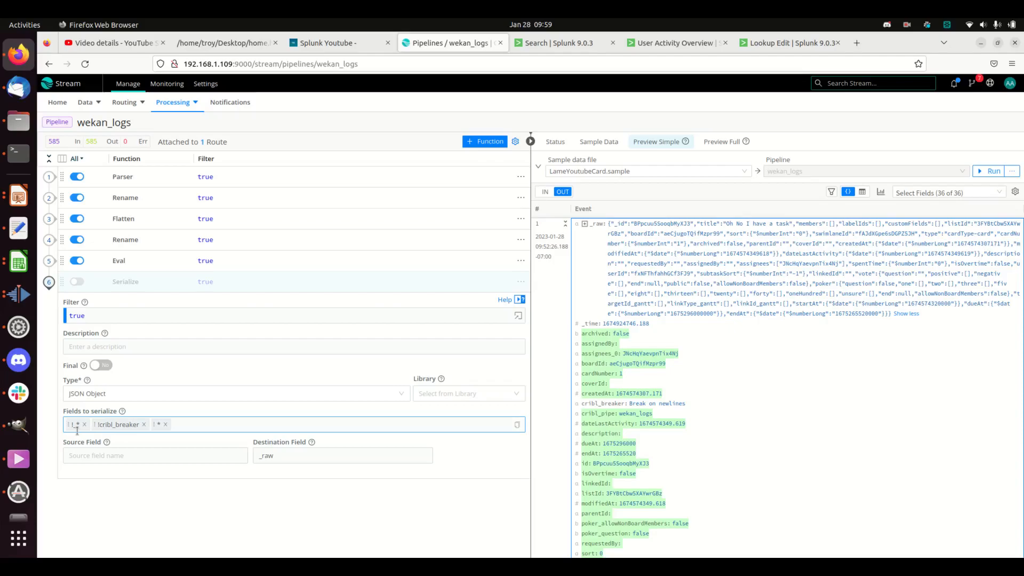
scroll(619, 395, "down", 2)
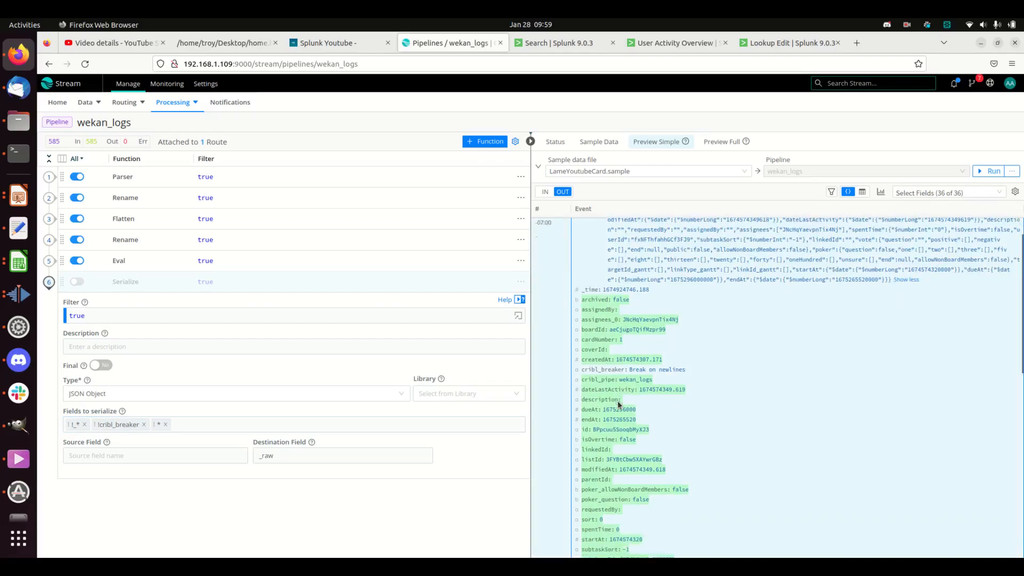
scroll(619, 297, "up", 2)
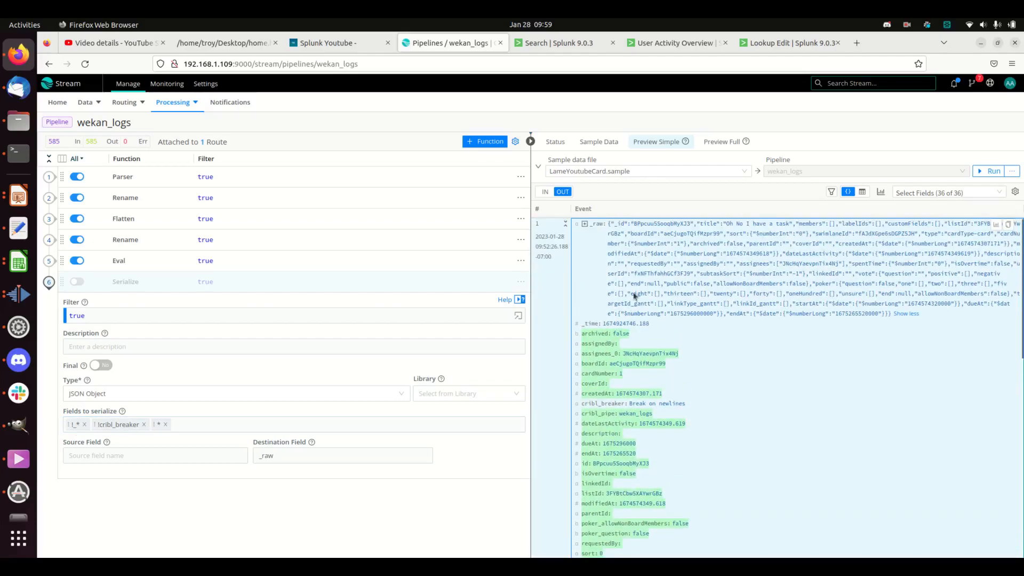
scroll(650, 489, "down", 6)
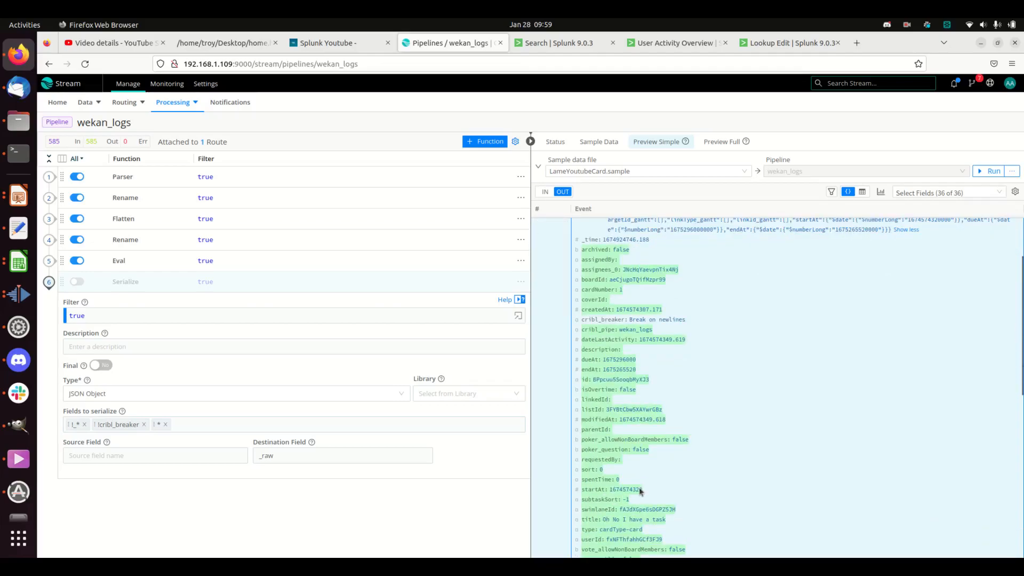
left_click(75, 425)
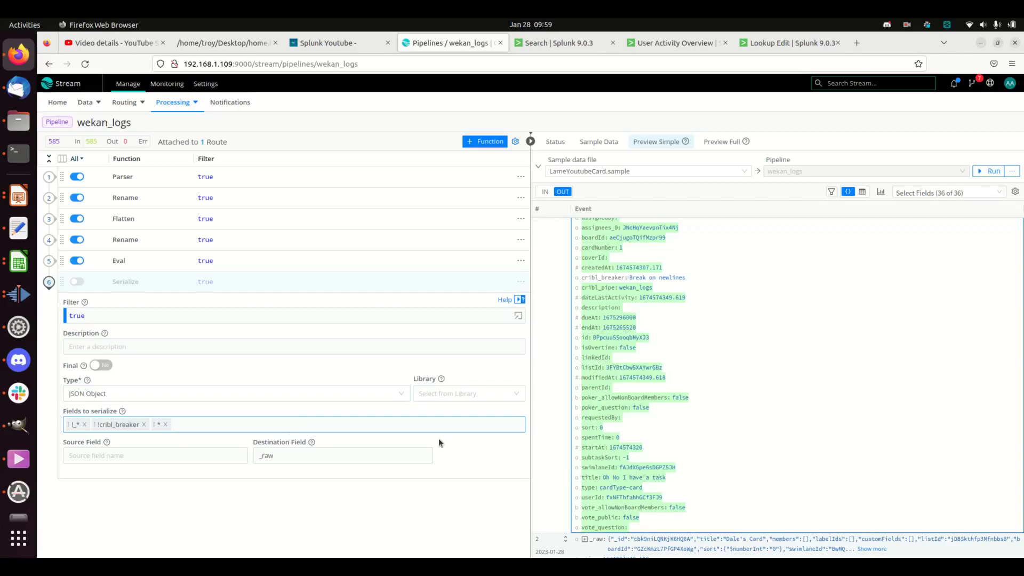
scroll(708, 428, "up", 2)
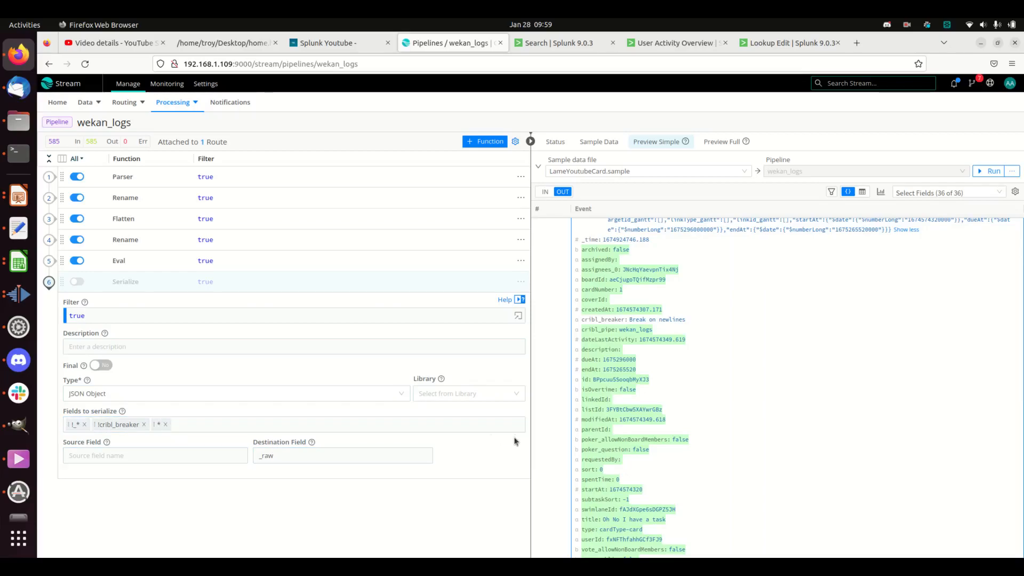
left_click(257, 457)
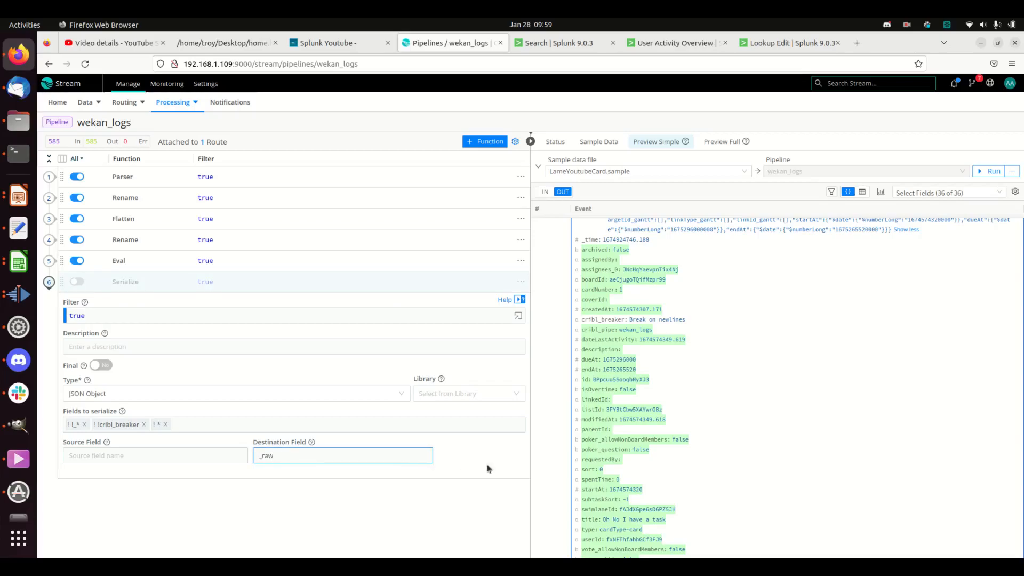
scroll(766, 515, "down", 2)
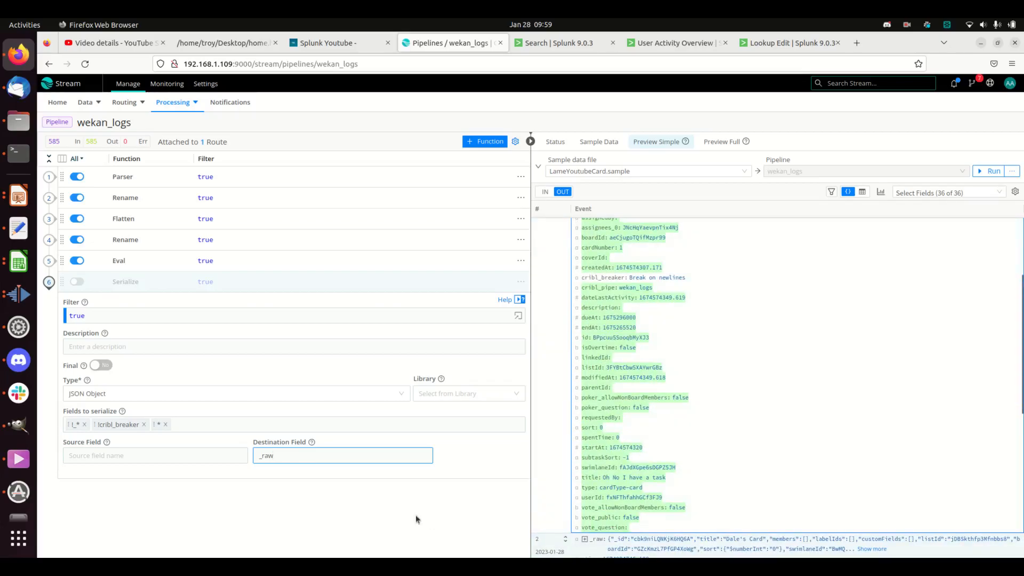
Enable the Serialize function, save the pipeline to rewrite _raw, and collapse the function
left_click(76, 282)
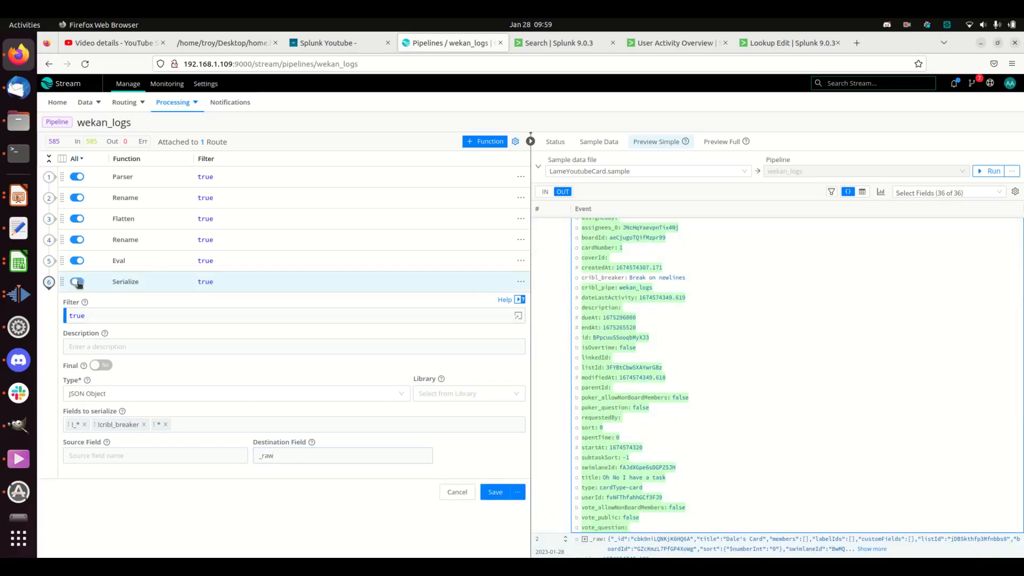
scroll(728, 430, "up", 2)
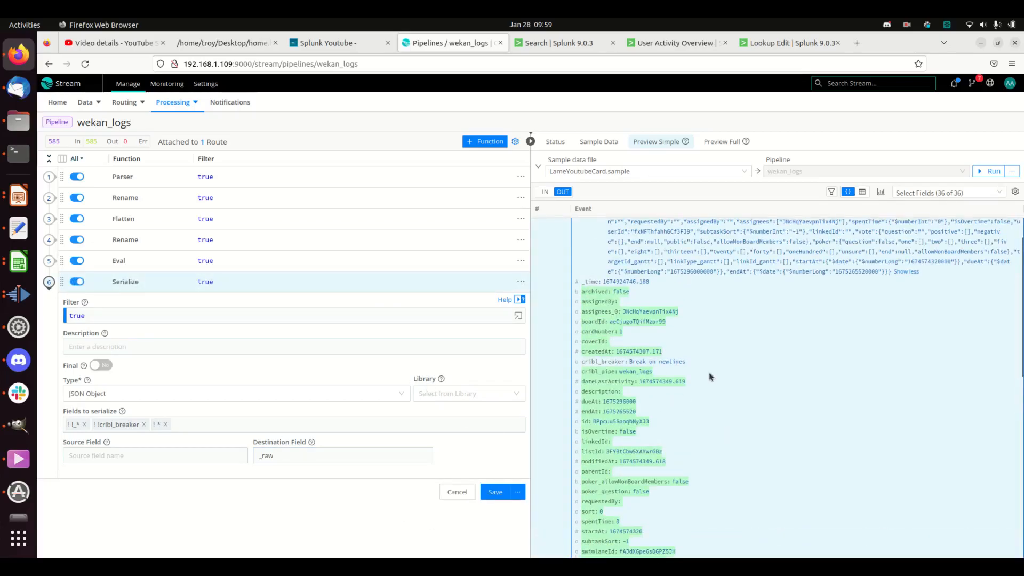
scroll(709, 373, "up", 1)
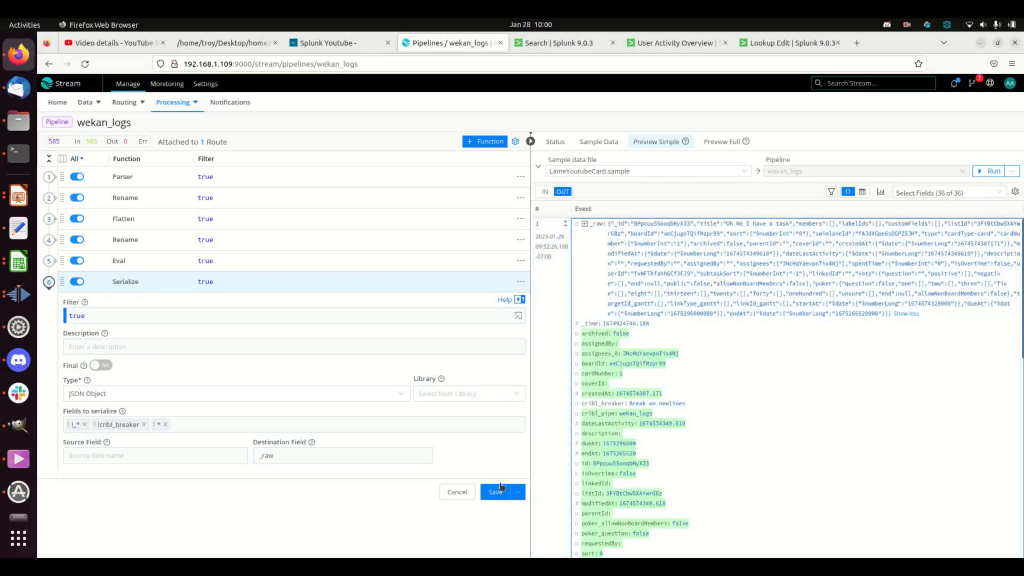
left_click(487, 494)
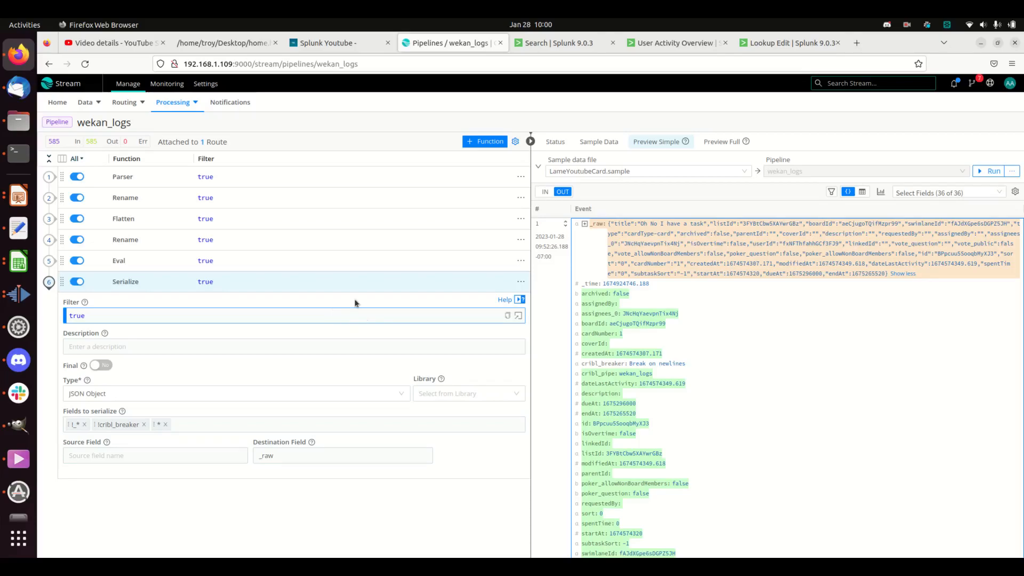
left_click(52, 286)
Check the Putting It All Together slide in LibreOffice Impress, and open Splunk's Add Data wizard for monitoring this instance
left_click(28, 199)
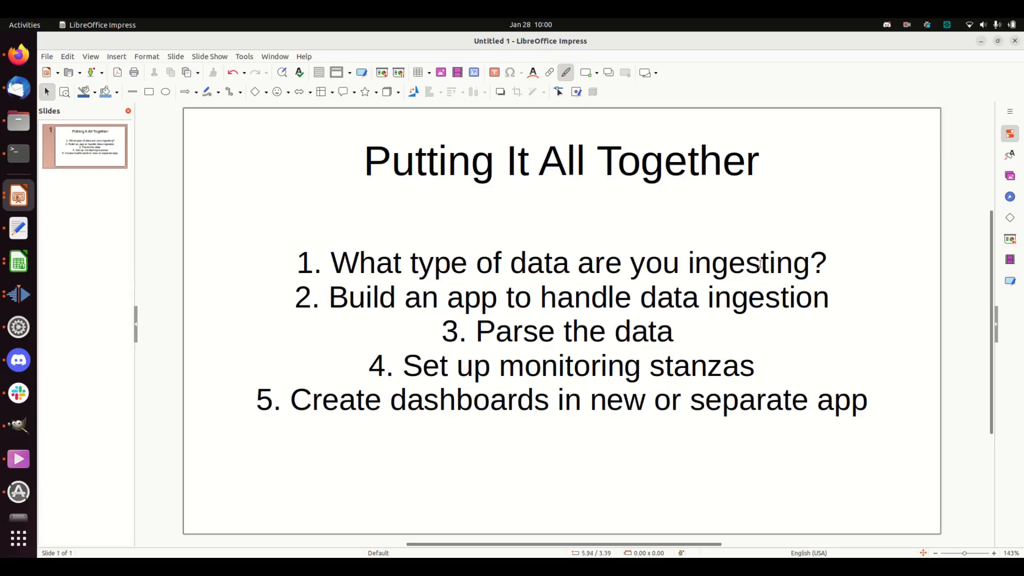
left_click(981, 41)
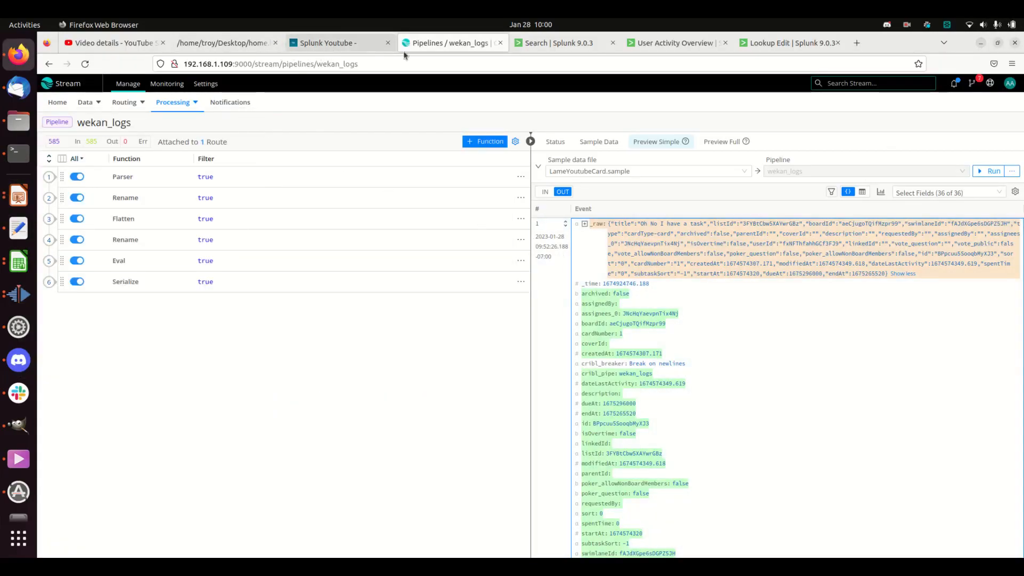
left_click(558, 42)
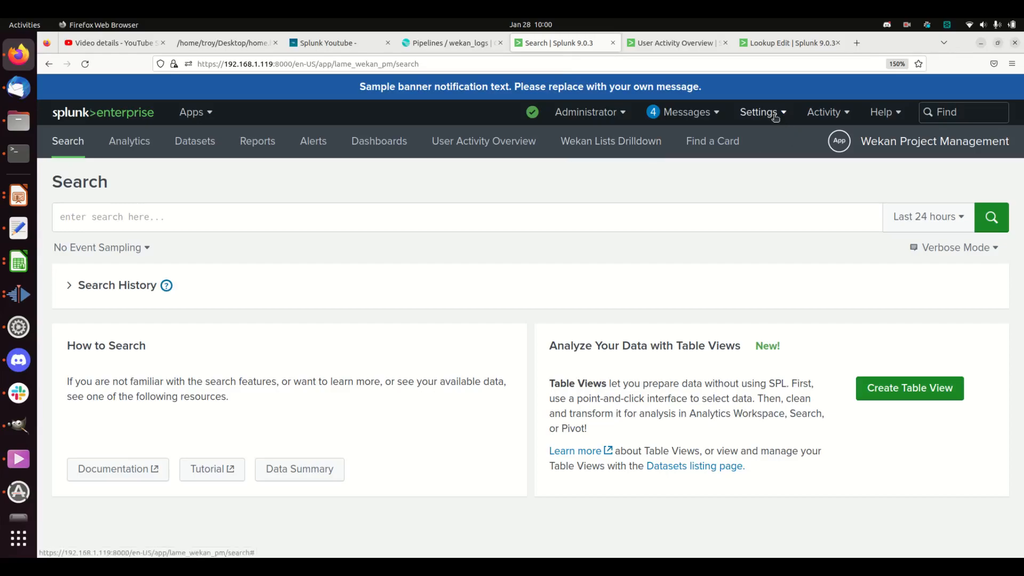
left_click(775, 115)
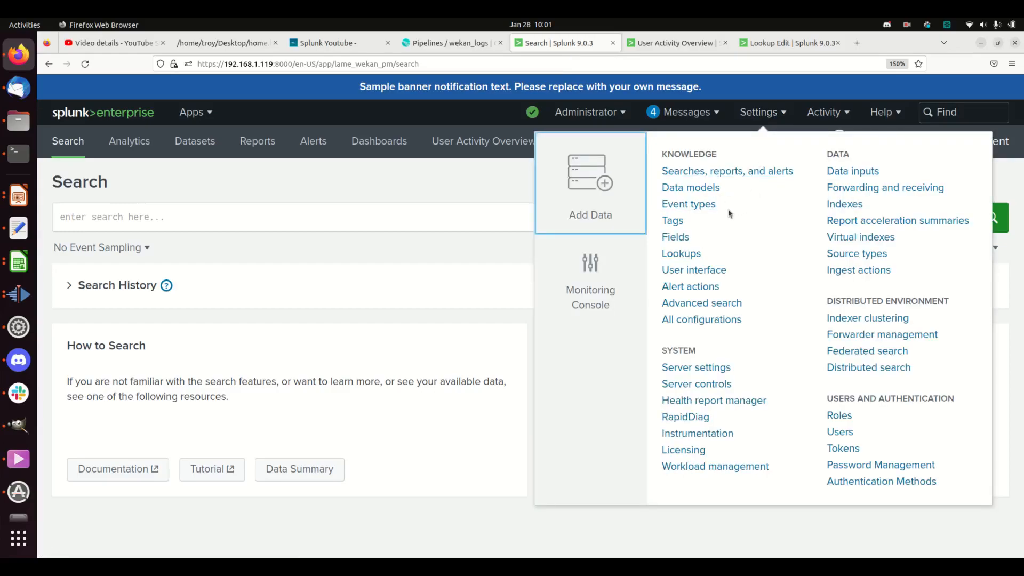
left_click(598, 189)
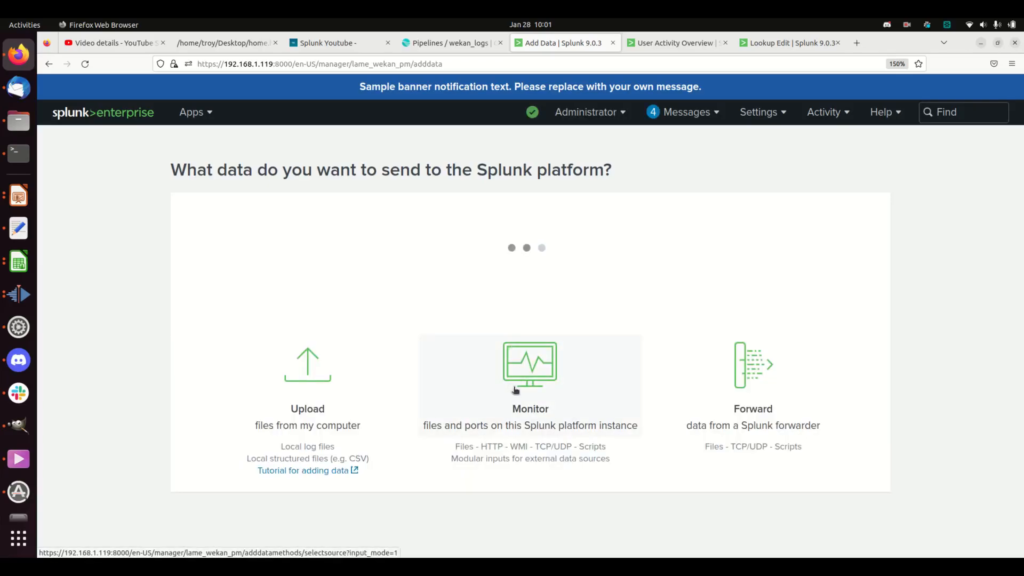
left_click(531, 292)
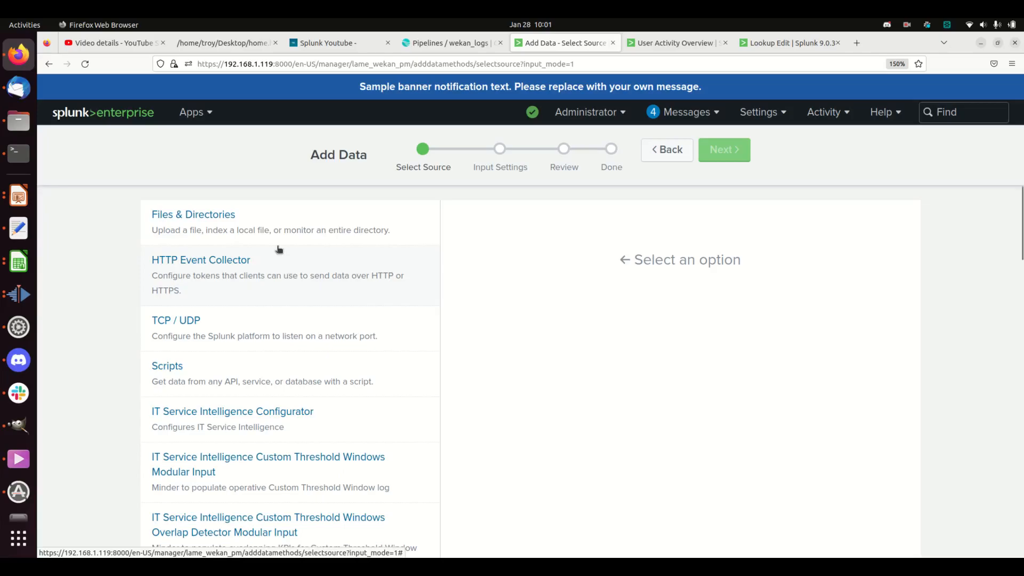
Browse Files & Directories to accountSettings.json in the wekcan_log folder as a possible monitored source, and cancel the selection
left_click(241, 228)
left_click(865, 319)
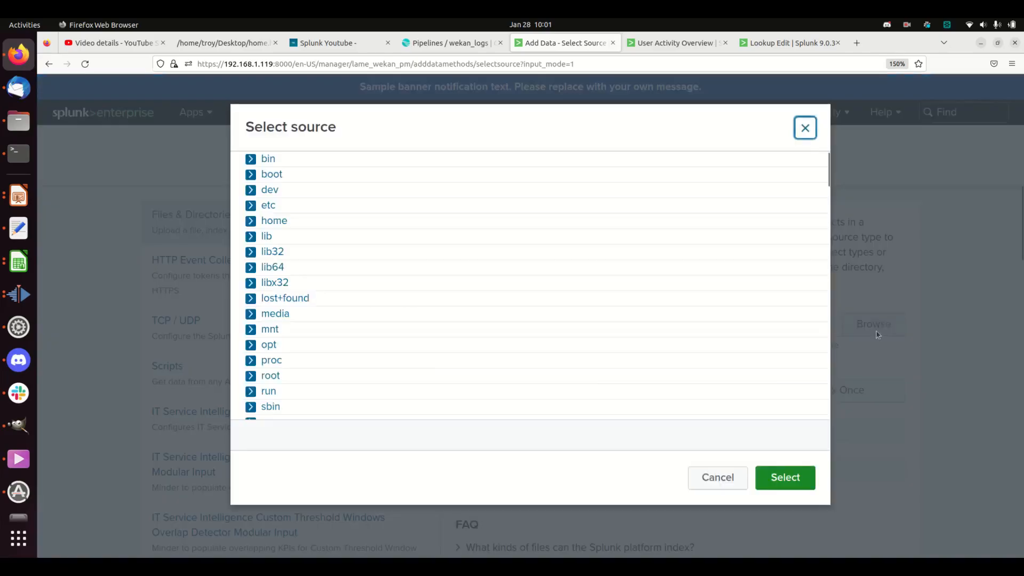
left_click(252, 221)
left_click(270, 236)
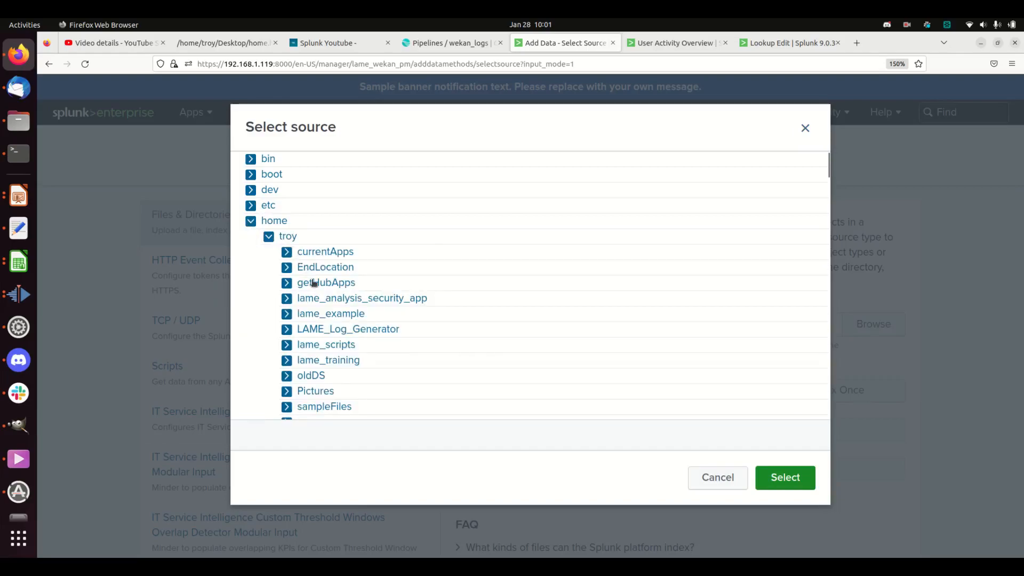
scroll(312, 283, "down", 6)
left_click(311, 239)
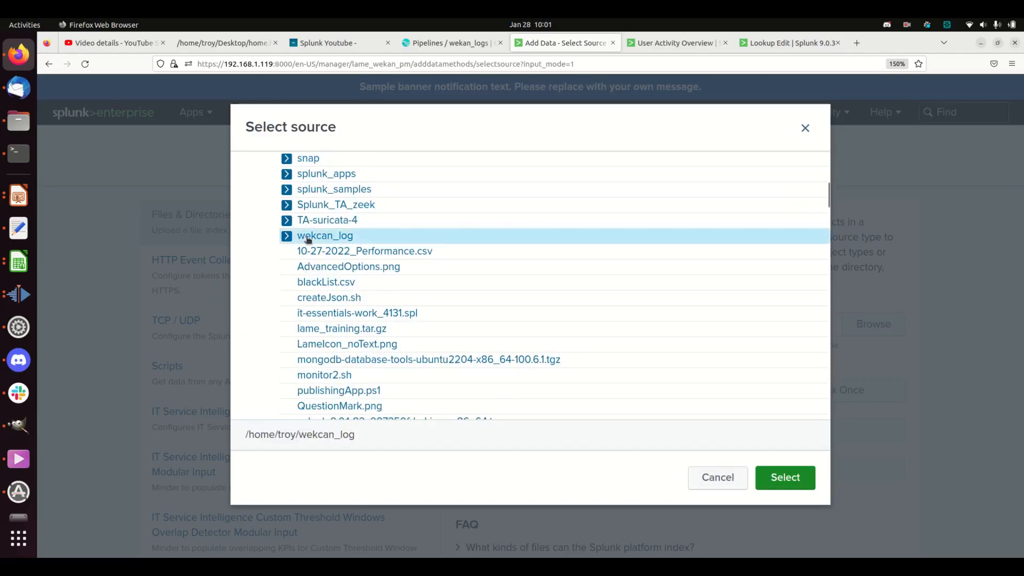
left_click(324, 248)
left_click(287, 237)
left_click(287, 237)
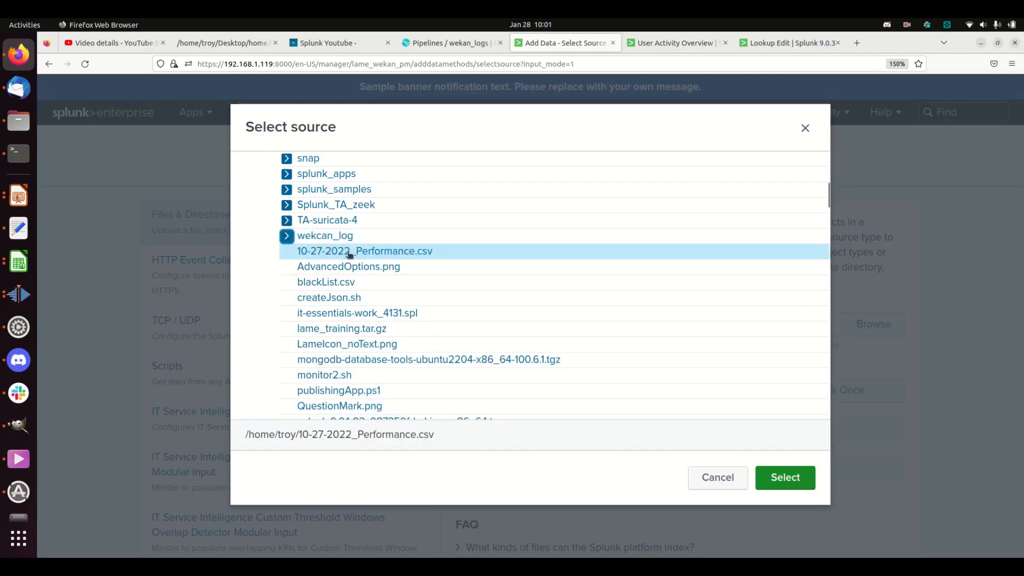
left_click(288, 237)
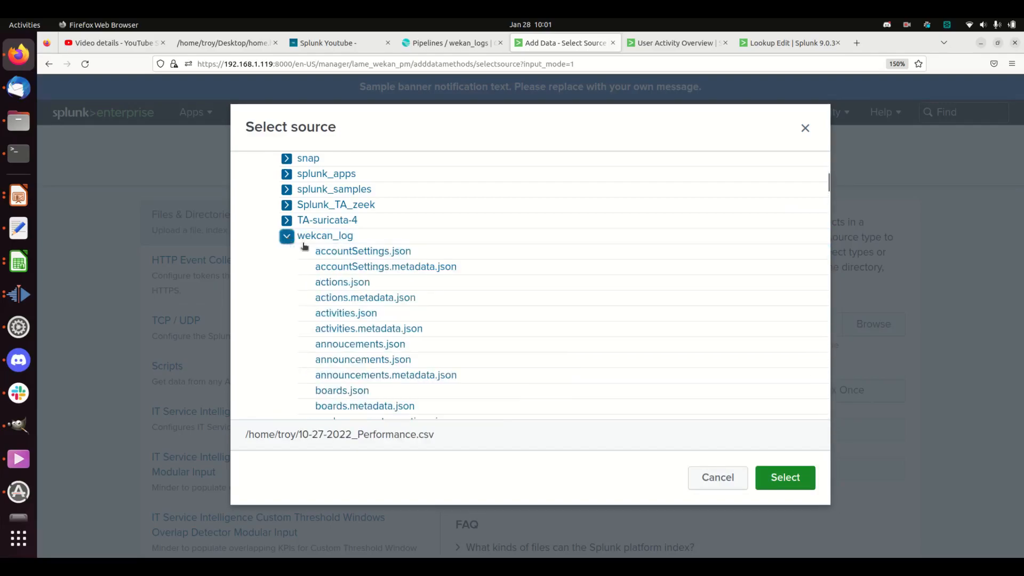
left_click(347, 253)
scroll(355, 254, "up", 2)
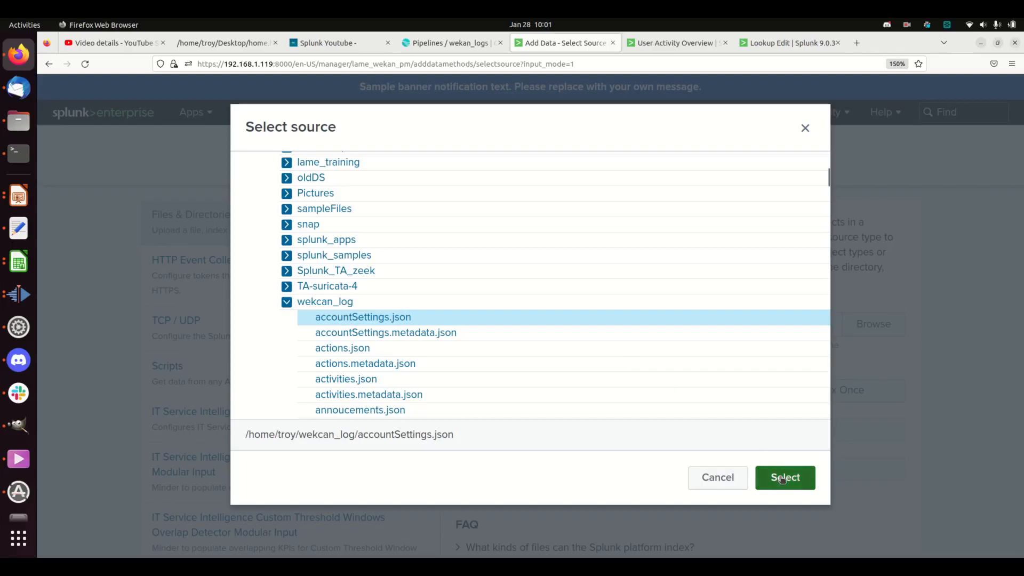
left_click(721, 476)
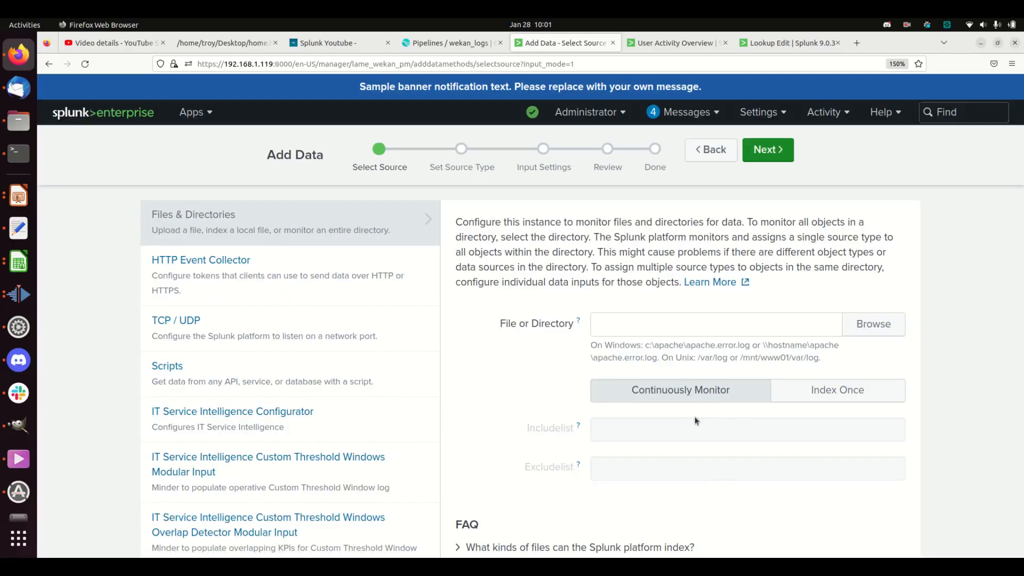
In Terminal, change to /opt/splunk/etc/deployment-apps/ and list the deployment apps
left_click(18, 153)
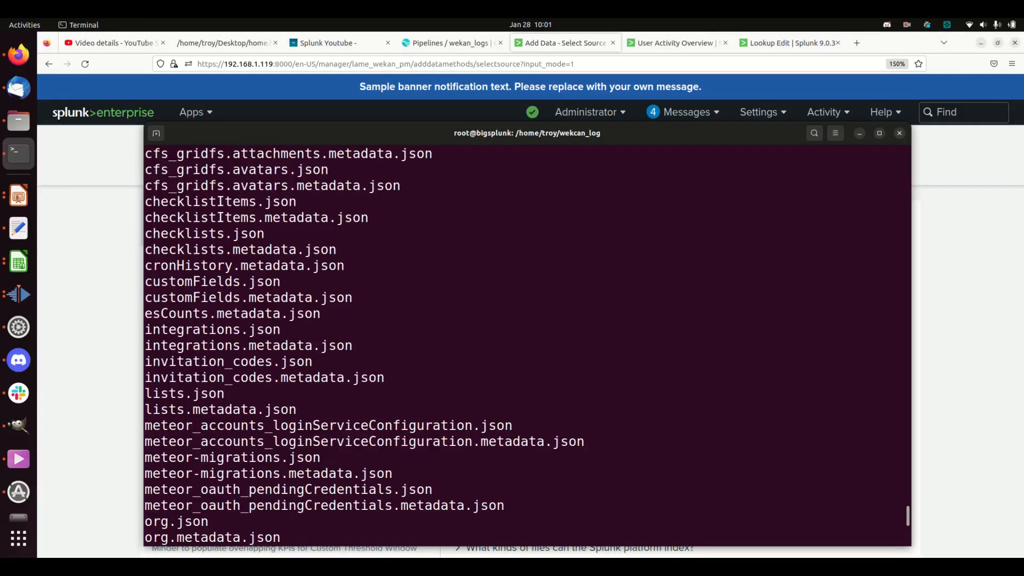
type("cd /opt/")
type("splunket")
key("BackSpace")
key("BackSpace")
type("/dep")
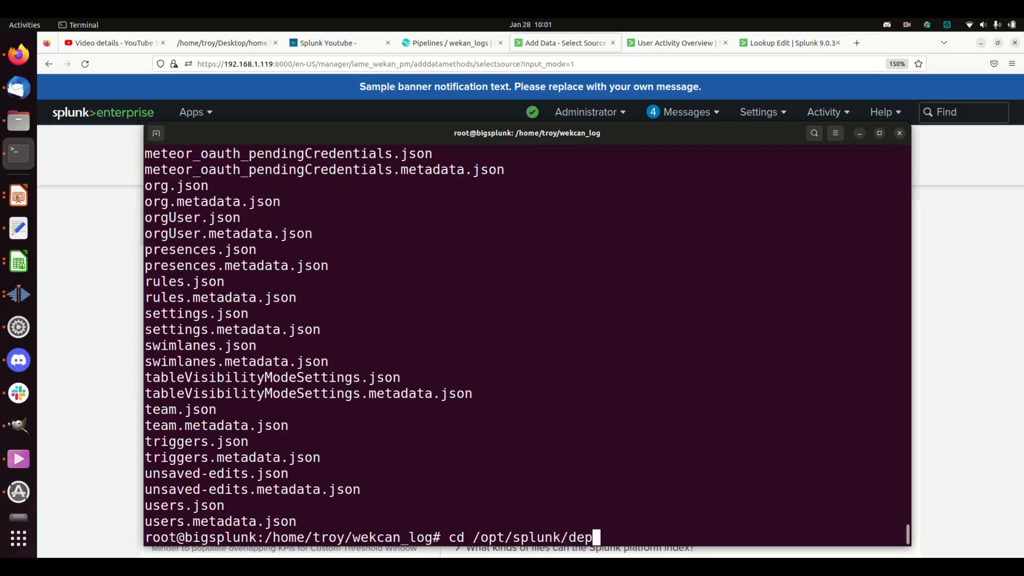
key("BackSpace")
key("BackSpace")
key("BackSpace")
key("BackSpace")
key("BackSpace")
key("BackSpace")
key("BackSpace")
key("BackSpace")
key("BackSpace")
key("BackSpace")
key("BackSpace")
key("BackSpace")
key("BackSpace")
key("BackSpace")
key("BackSpace")
key("BackSpace")
key("BackSpace")
key("BackSpace")
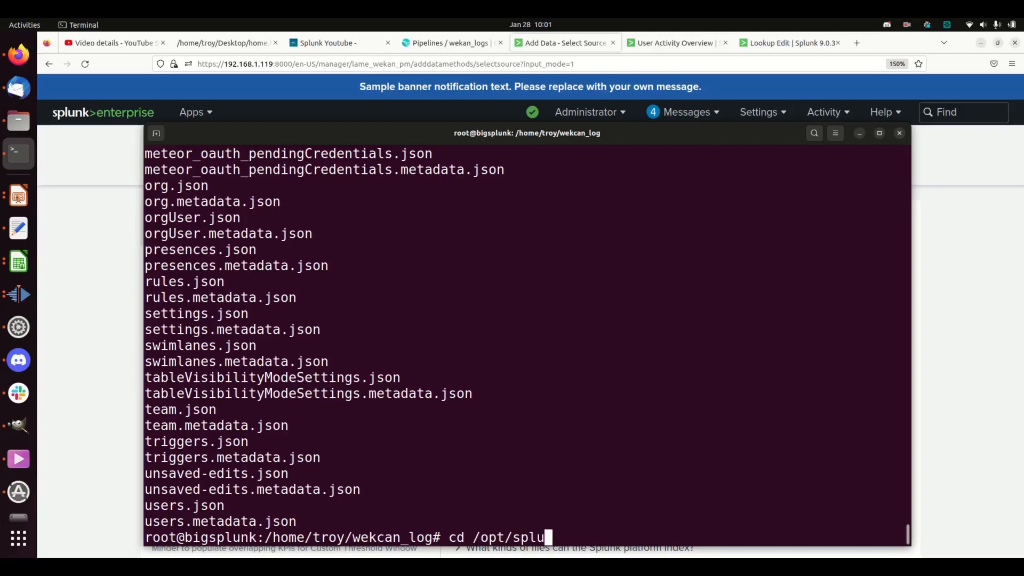
type("cd /opt/splunke")
key("BackSpace")
type("/etc/dep")
key("Tab")
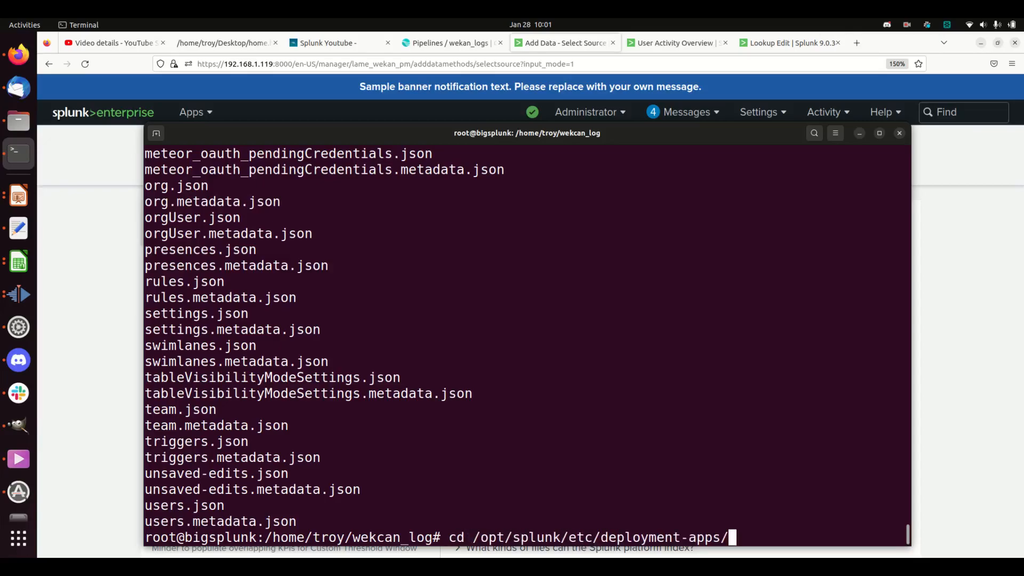
key("Return")
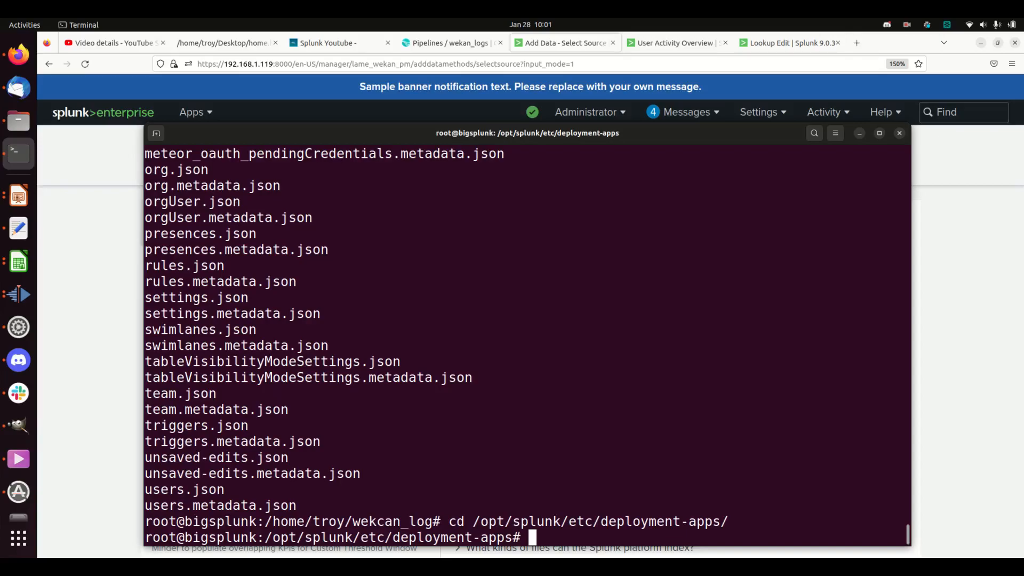
type("ls")
key("Return")
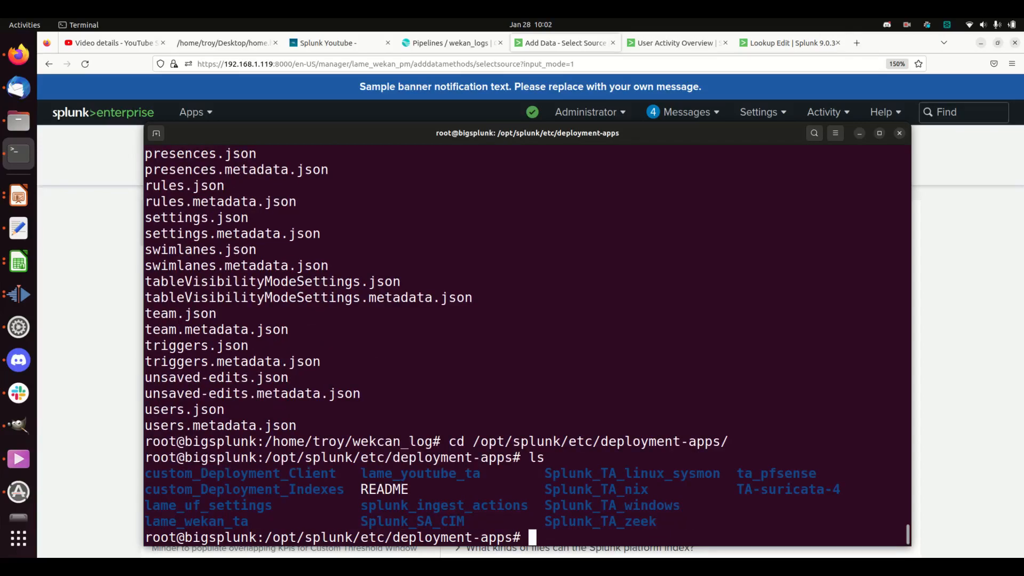
Enter the lame_wekan_ta app directory and list its contents
type("cd lame_wek")
key("Tab")
key("Return")
type("ls")
key("Return")
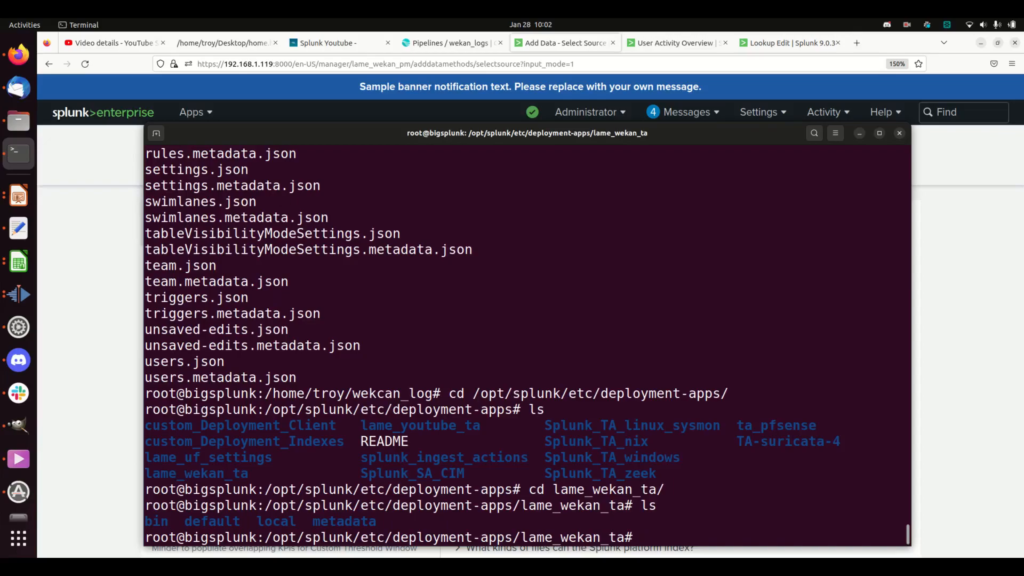
List the files in the app's local directory and return to lame_wekan_ta
type("cd l")
type("loc")
key("Tab")
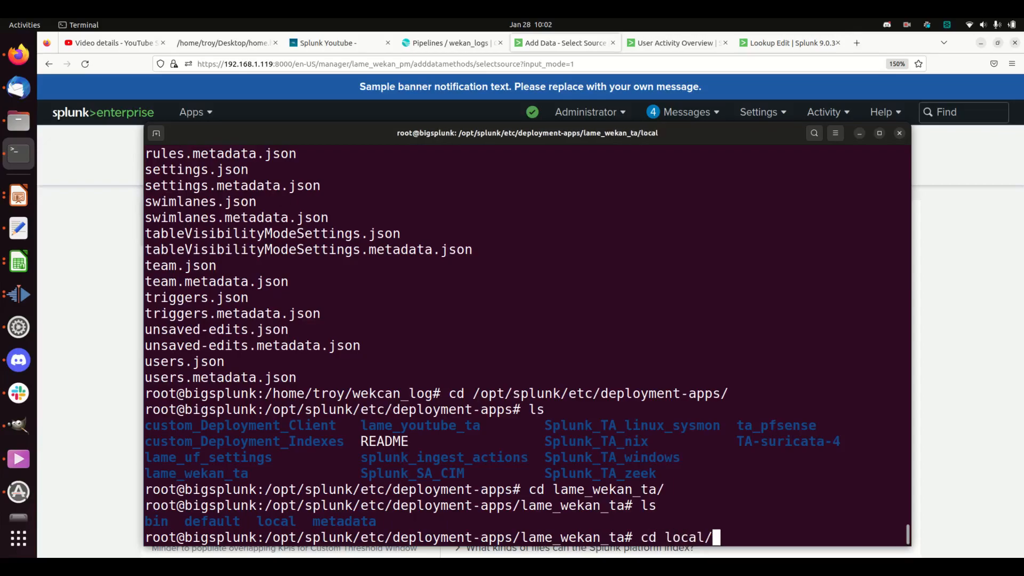
key("Return")
type("ls")
key("Return")
type("cd ..")
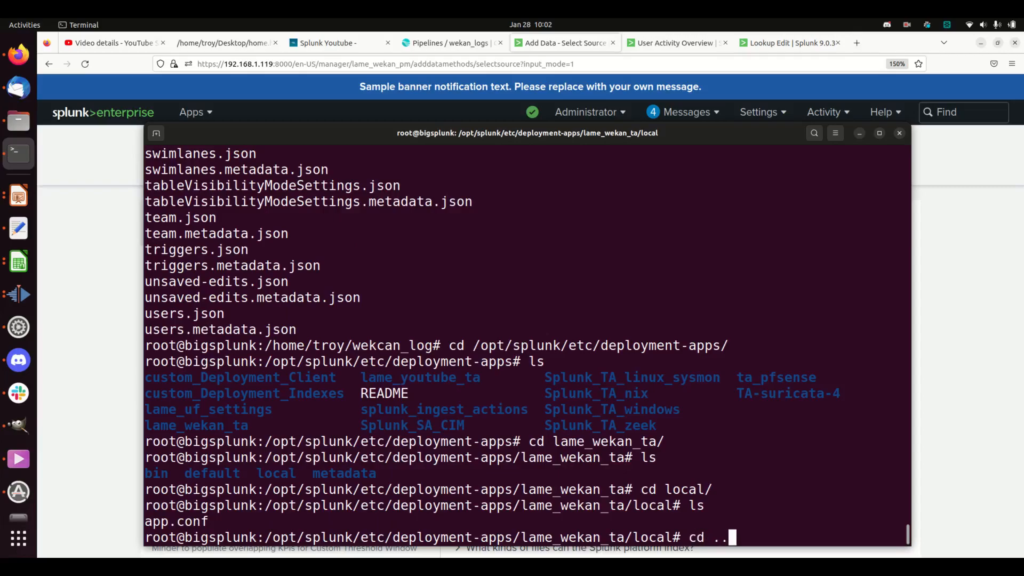
key("Return")
Enter the app's default directory and list its configuration files
type("cd de")
key("Tab")
key("Return")
type("ls")
key("Return")
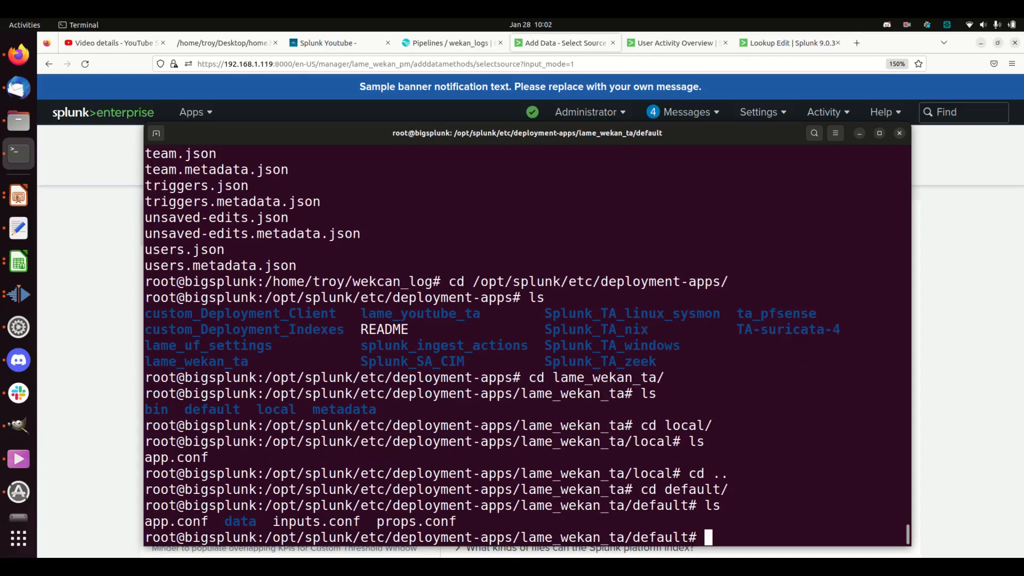
Open inputs.conf in nano, review its monitor stanzas and the accountSettings sourcetype, and close the file
type("nano inp")
key("Tab")
key("Return")
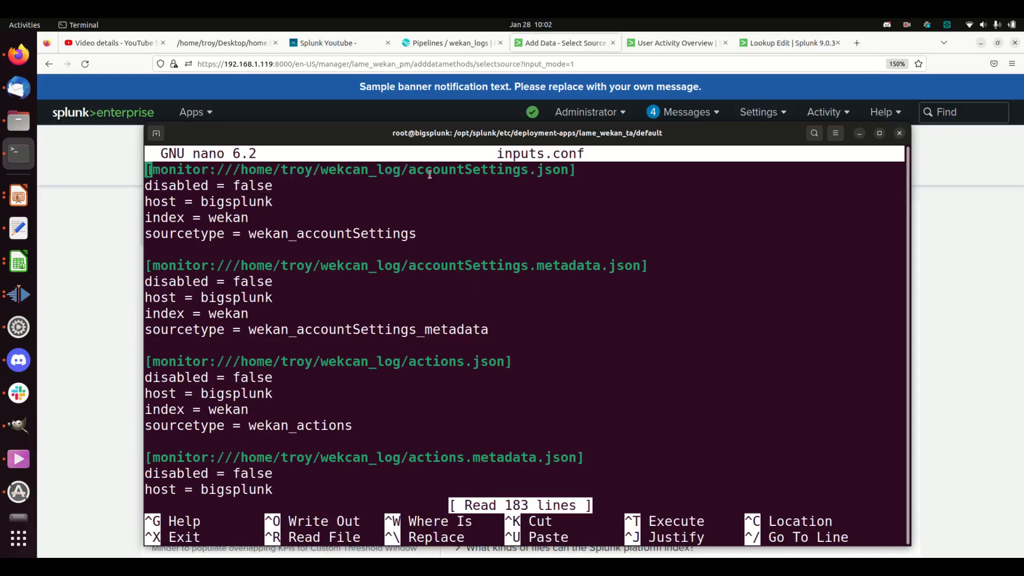
left_click_drag(423, 234, 151, 167)
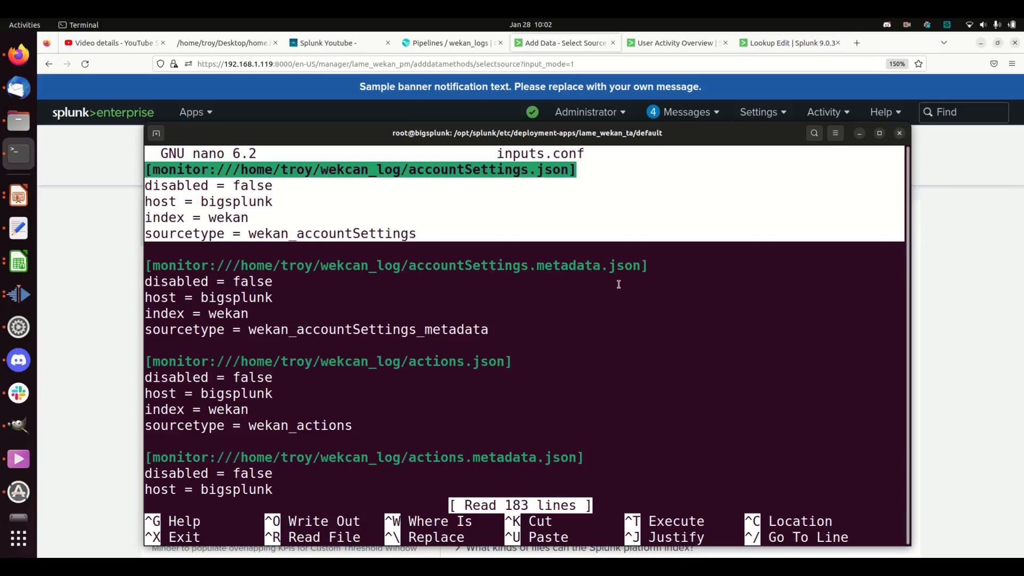
scroll(406, 338, "down", 5)
left_click(356, 357)
scroll(369, 374, "down", 20)
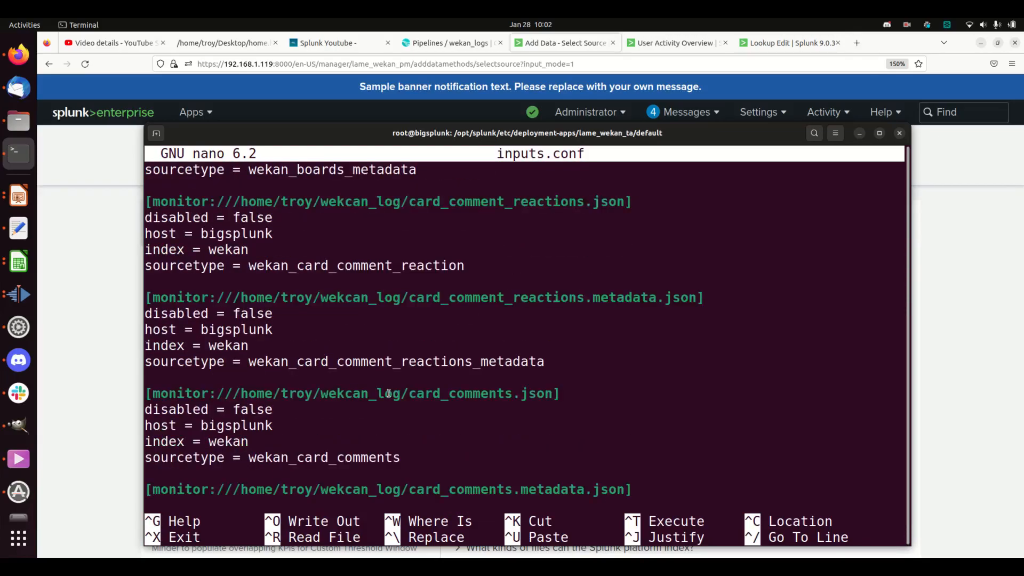
scroll(383, 393, "down", 20)
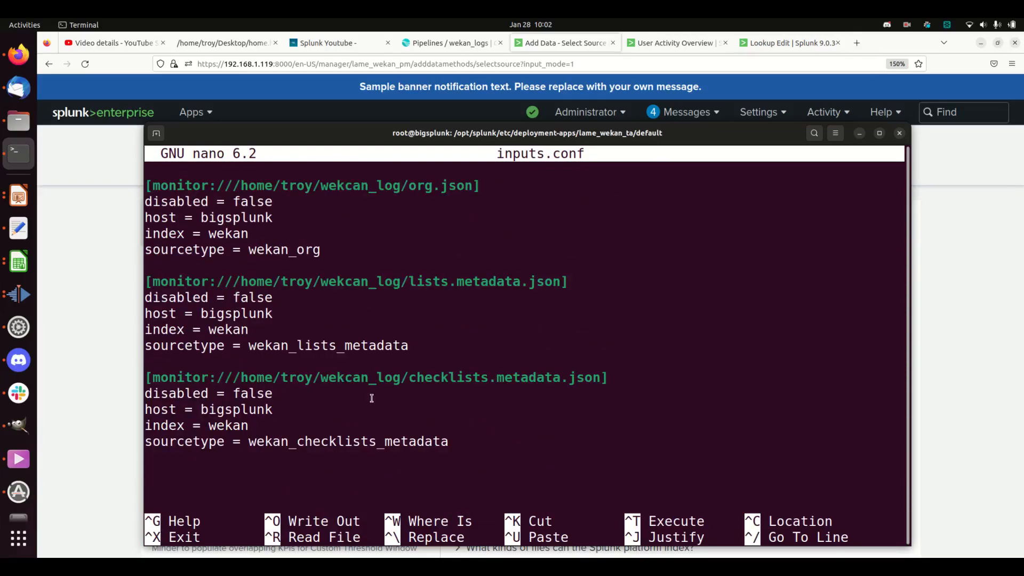
scroll(371, 398, "up", 20)
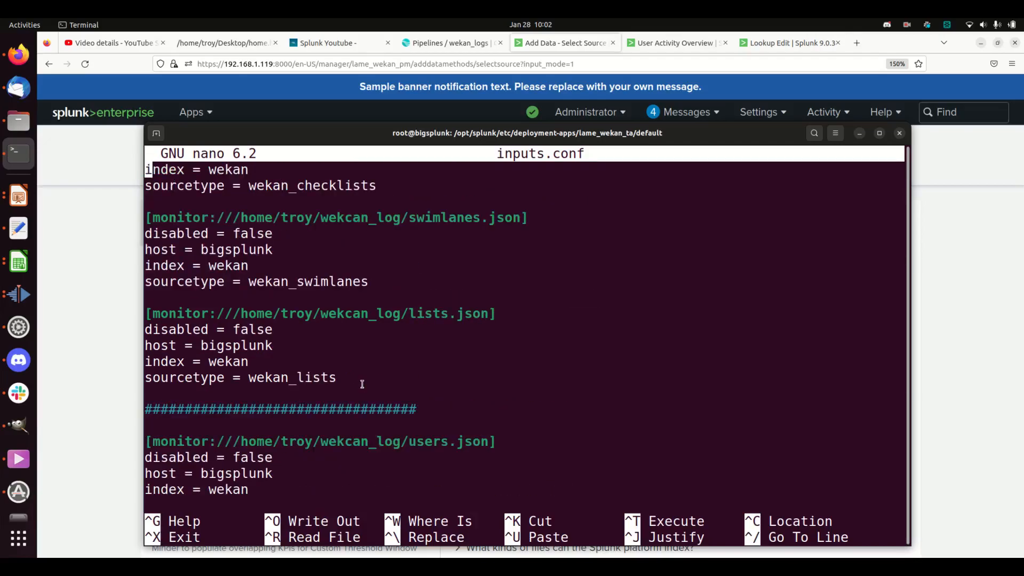
scroll(375, 372, "up", 20)
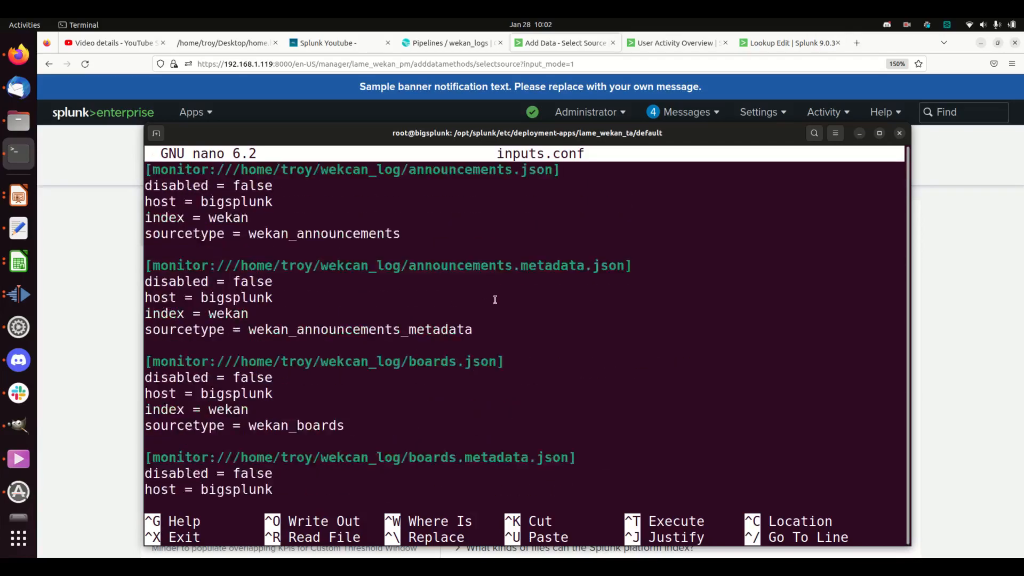
scroll(491, 286, "up", 2)
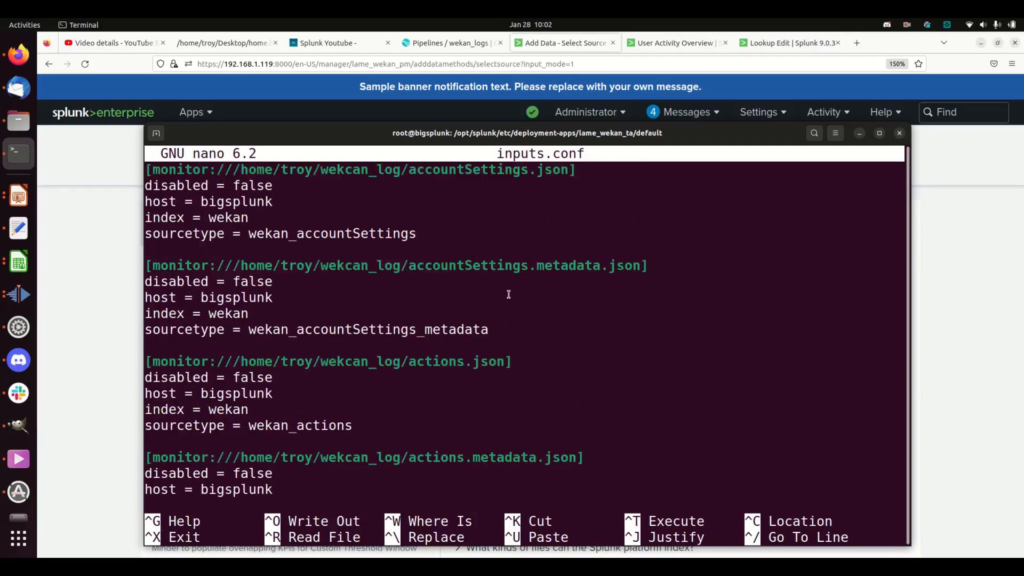
double_click(263, 233)
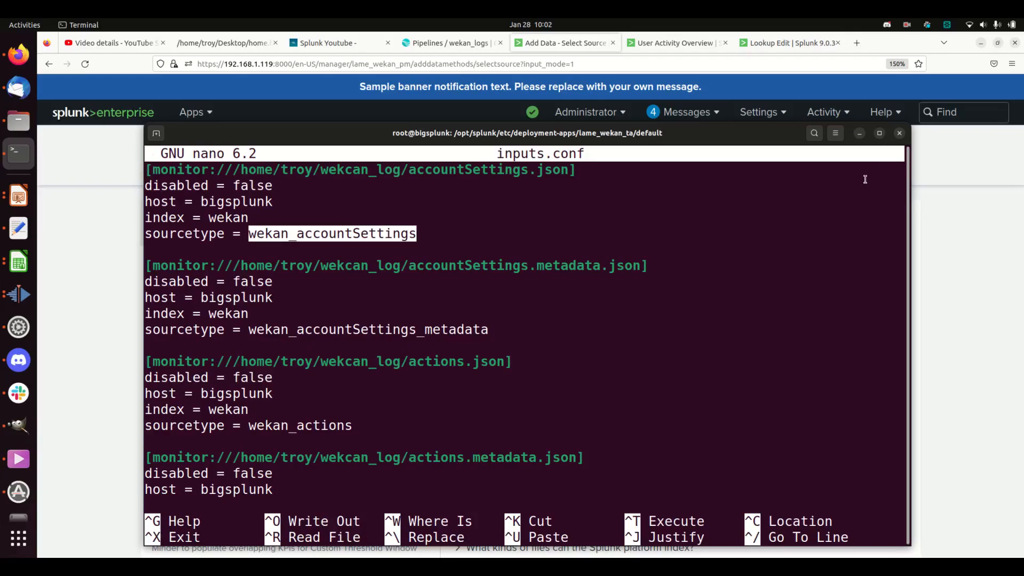
key("ctrl+x")
Open props.conf in nano and examine the wekan_accountSettings stanza and its description setting
type("nano pr")
key("BackSpace")
key("BackSpace")
type("p")
key("Tab")
key("Return")
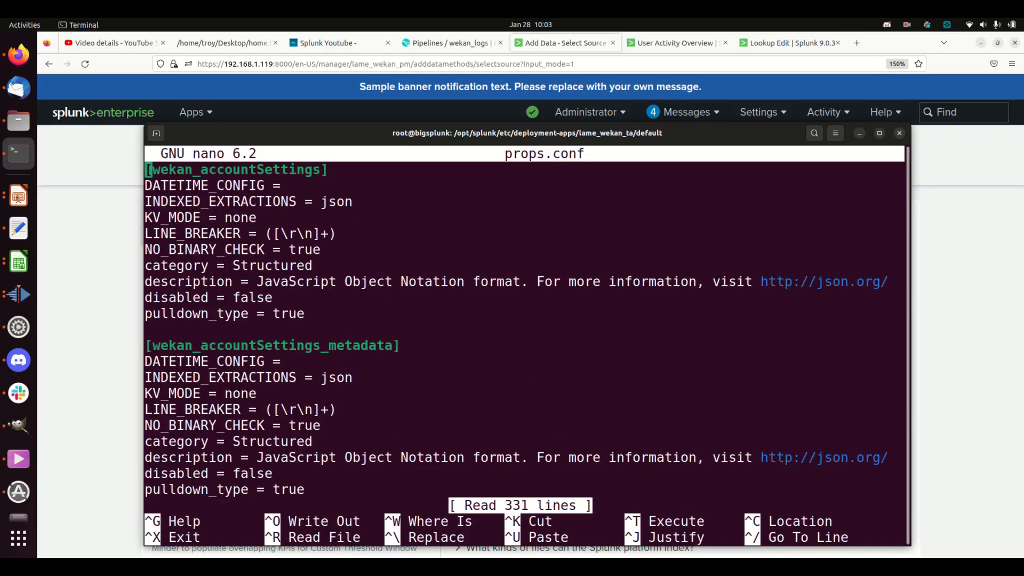
left_click_drag(313, 310, 168, 171)
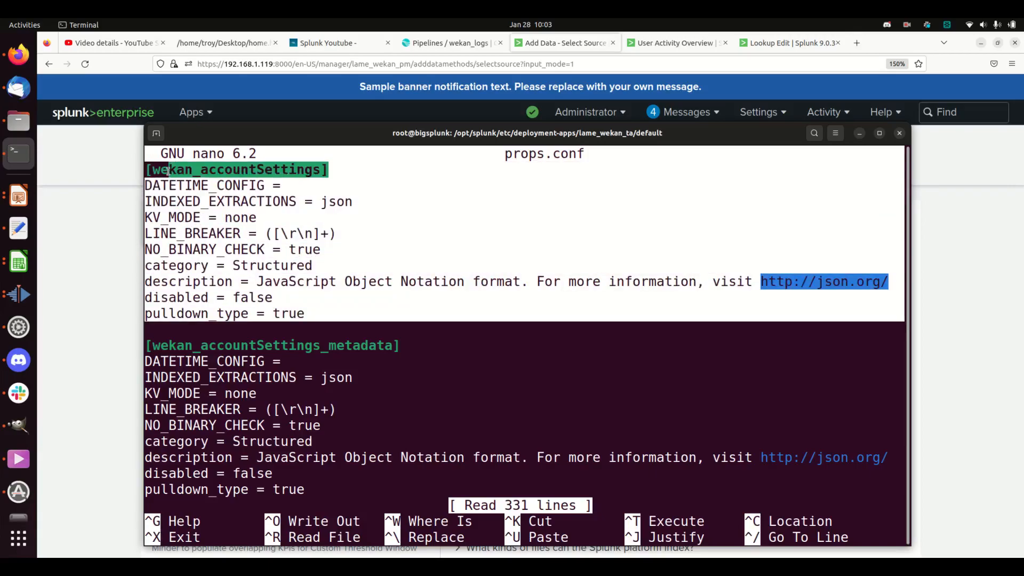
left_click(167, 169)
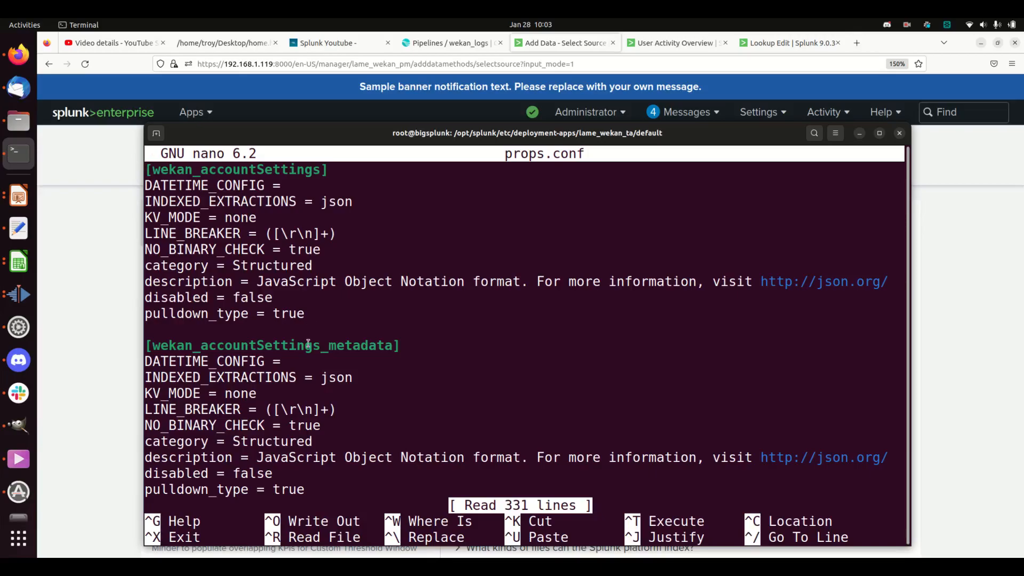
triple_click(228, 349)
left_click(233, 348)
key("Down")
key("Down")
key("Down")
key("Down")
key("Down")
key("Down")
key("Down")
key("Down")
key("Down")
double_click(312, 281)
left_click(312, 281)
left_click(312, 283)
double_click(310, 282)
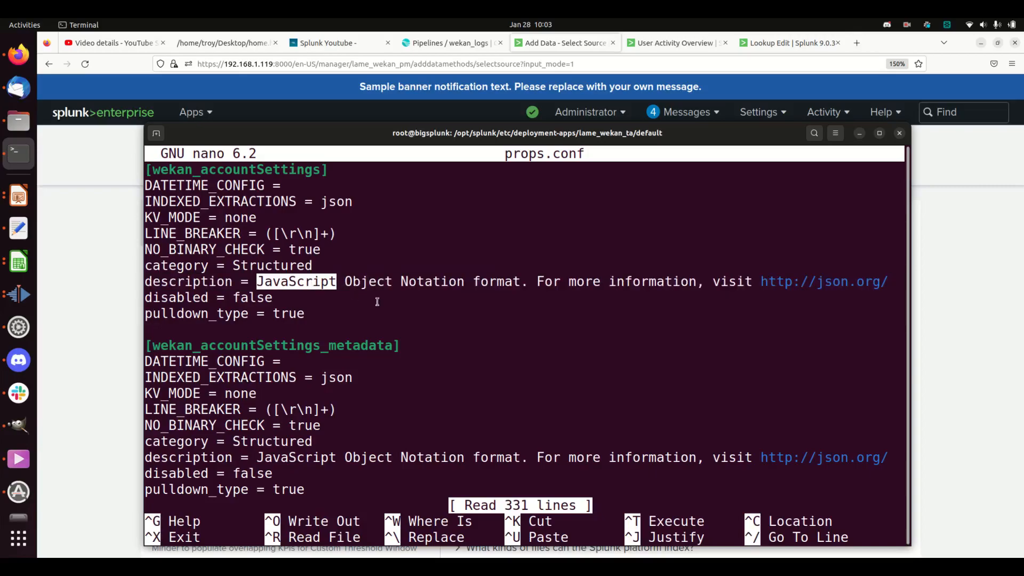
Look through props.conf around the wekan_accountSettings_metadata stanza, and exit nano without saving the modified buffer
key("Down")
key("Down")
key("Down")
key("Down")
key("Down")
key("Down")
key("Down")
key("Down")
key("Down")
key("Down")
key("Down")
key("Down")
key("Down")
key("Down")
key("Down")
key("Down")
key("Down")
key("Down")
key("Down")
key("Down")
key("Down")
key("Down")
key("Down")
key("Down")
key("Down")
key("Down")
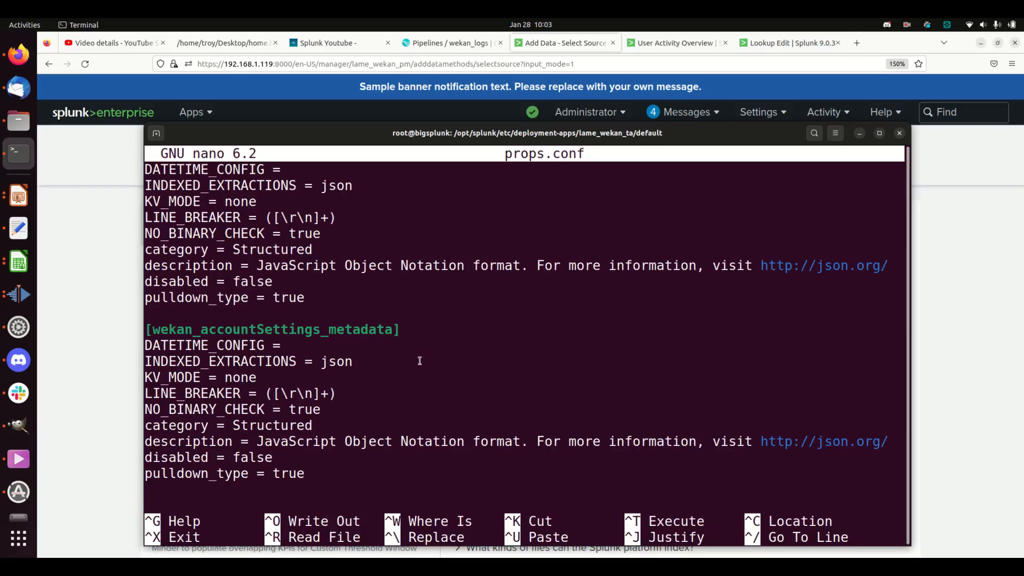
key("Up")
key("Up")
key("Up")
key("Up")
key("Up")
key("Up")
key("Up")
key("Up")
key("Up")
key("Up")
key("Up")
key("Up")
key("Up")
key("Up")
key("Up")
key("Up")
key("Up")
key("Up")
key("Up")
key("Up")
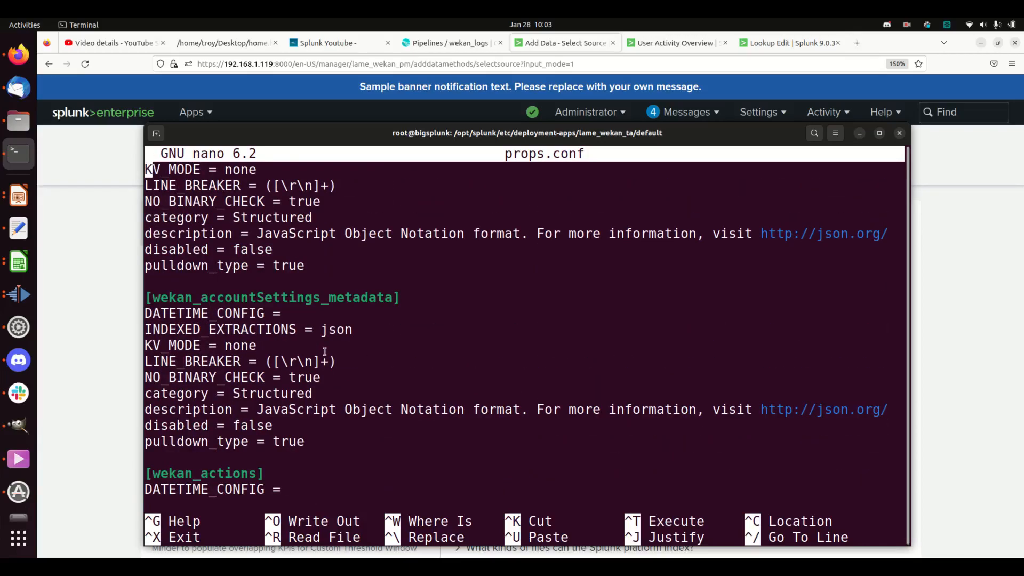
double_click(297, 297)
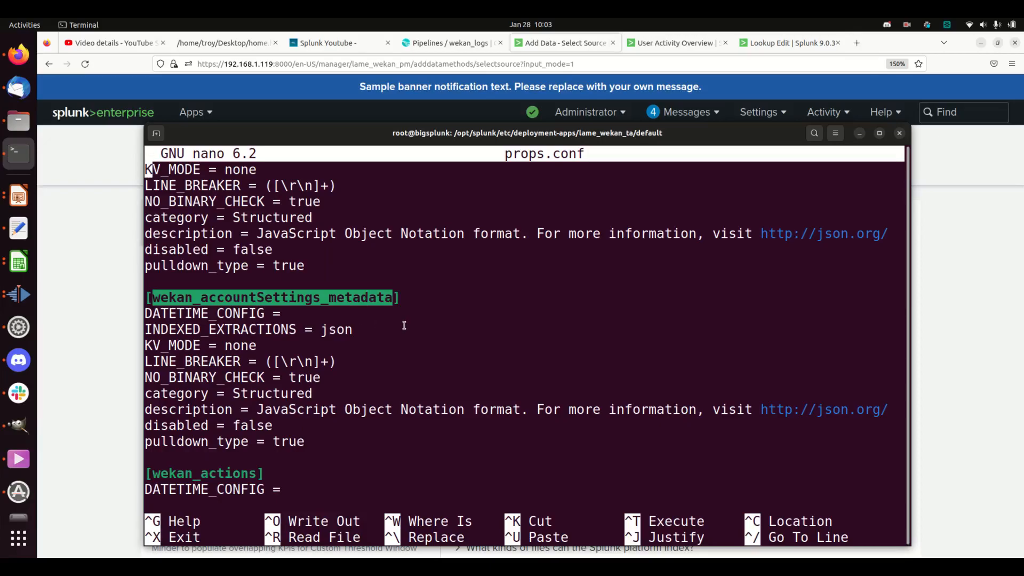
type(":")
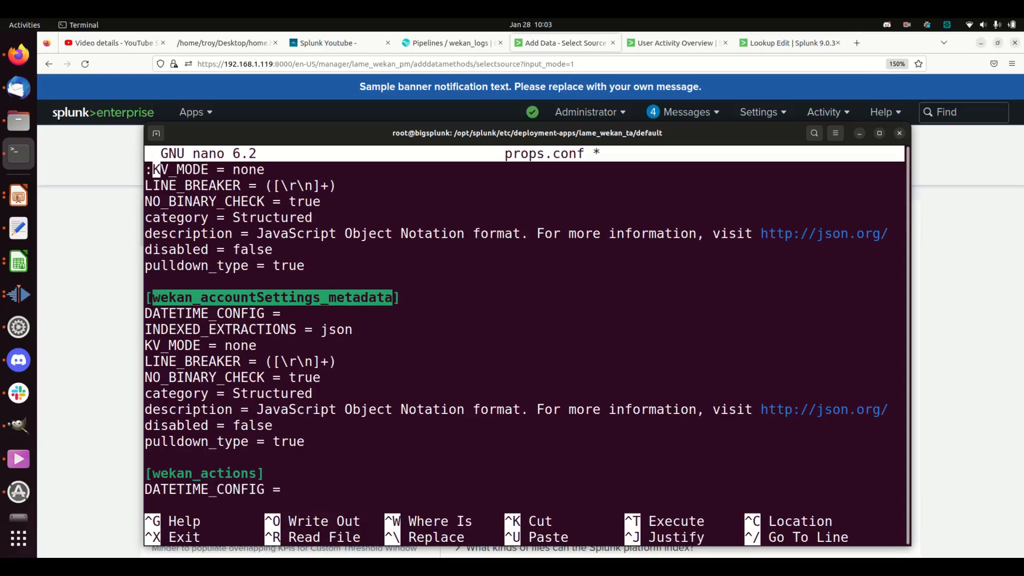
key("BackSpace")
key("ctrl+x")
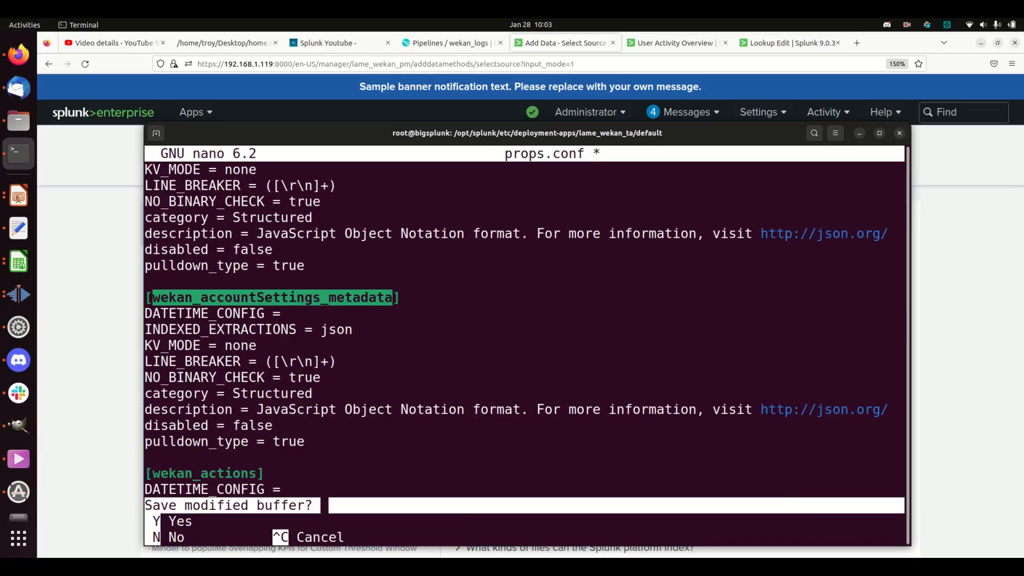
key("n")
Reopen inputs.conf in nano, check the file path monitored by the accountSettings.json stanza, and close the file
key("Up")
key("Up")
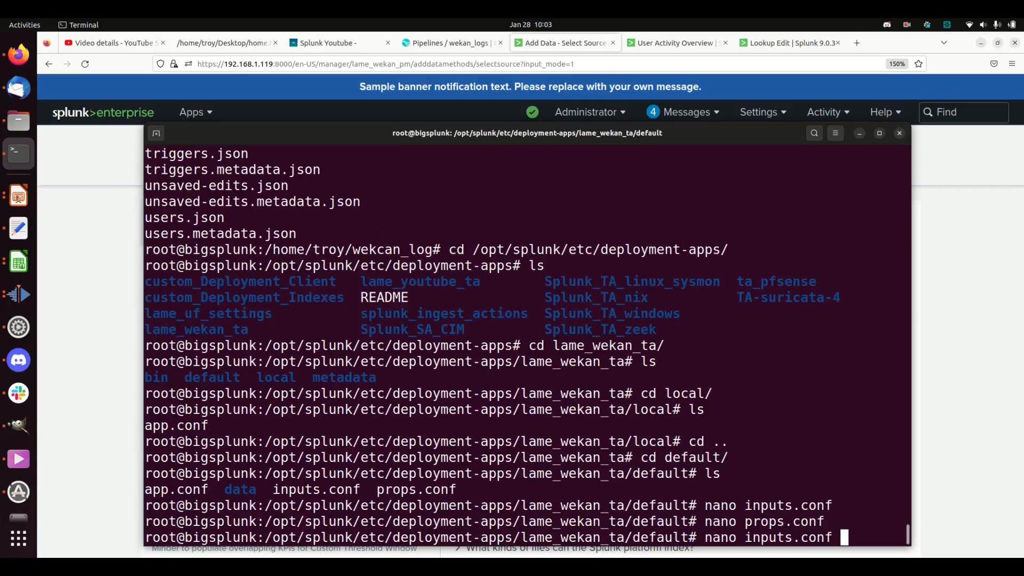
key("Return")
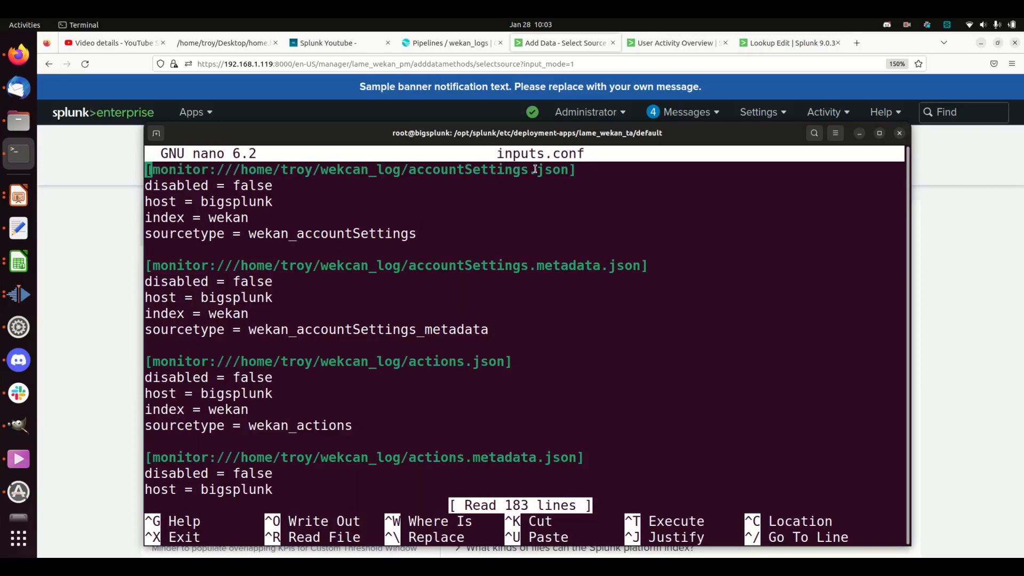
double_click(556, 168)
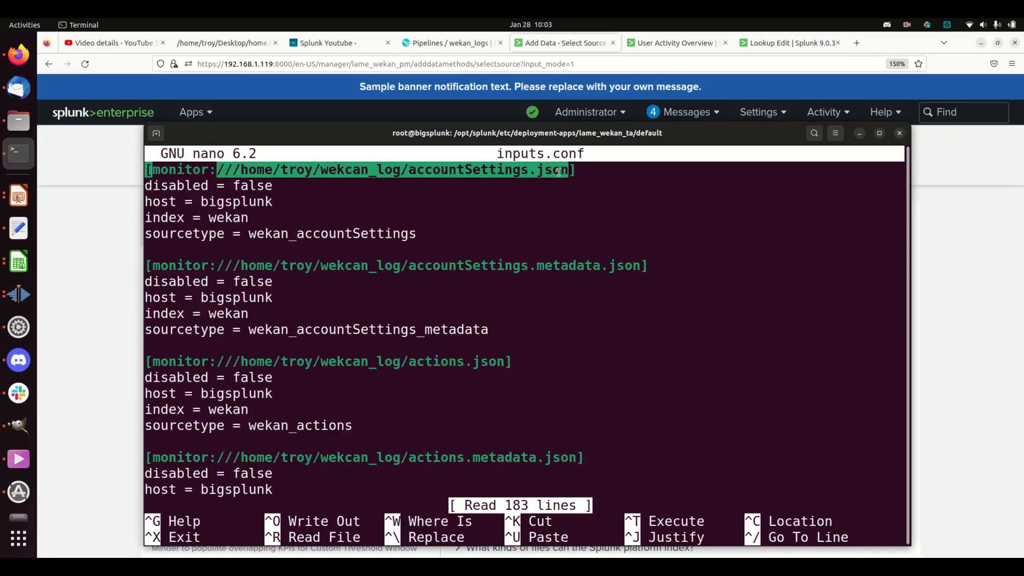
key("ctrl+x")
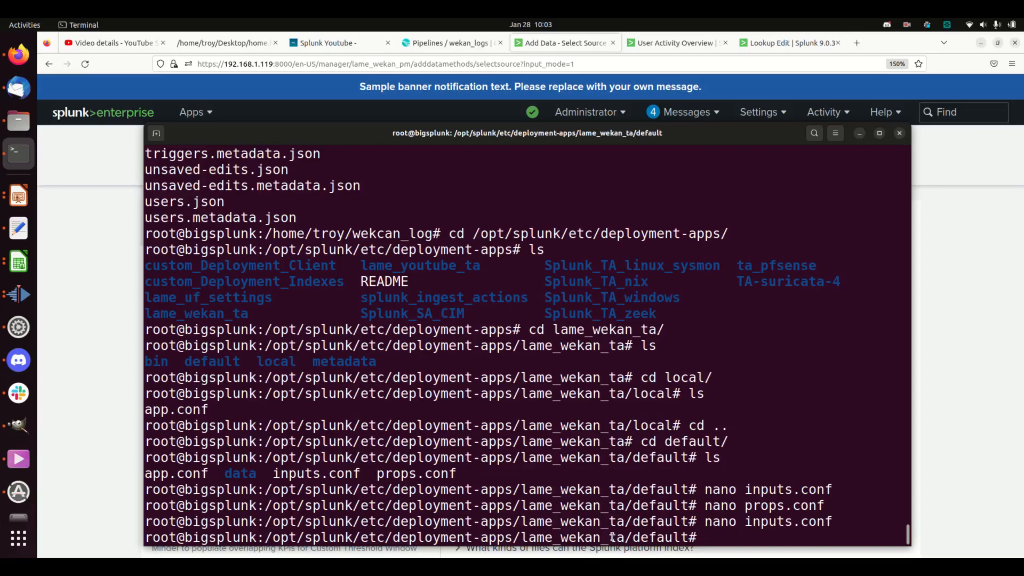
Change to the /opt/ directory and list its contents
type("cd /opt/")
key("Return")
type("ls")
key("Return")
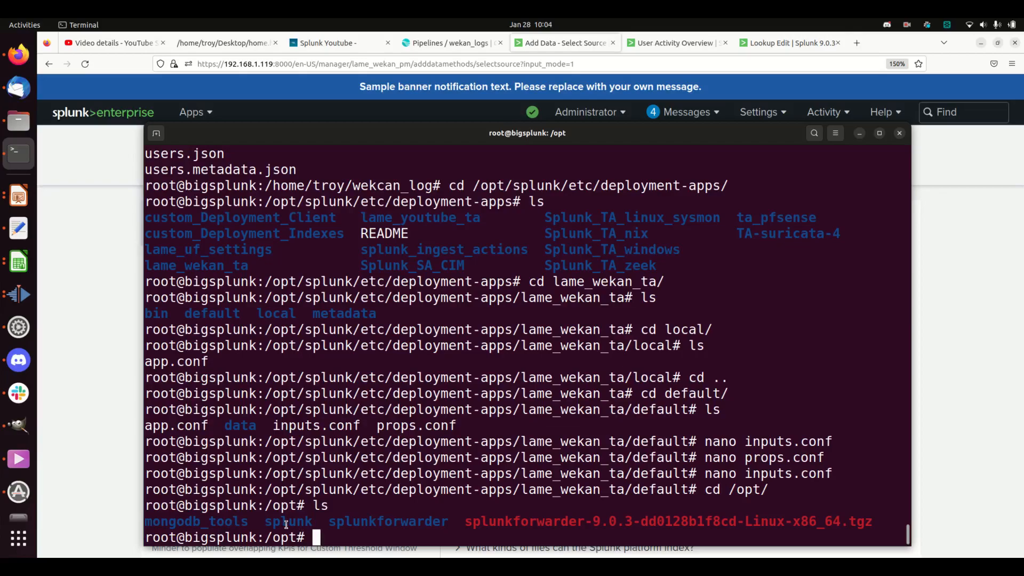
Compare the splunkforwarder and splunk installation directories in the /opt listing
double_click(396, 525)
left_click(391, 531)
double_click(400, 522)
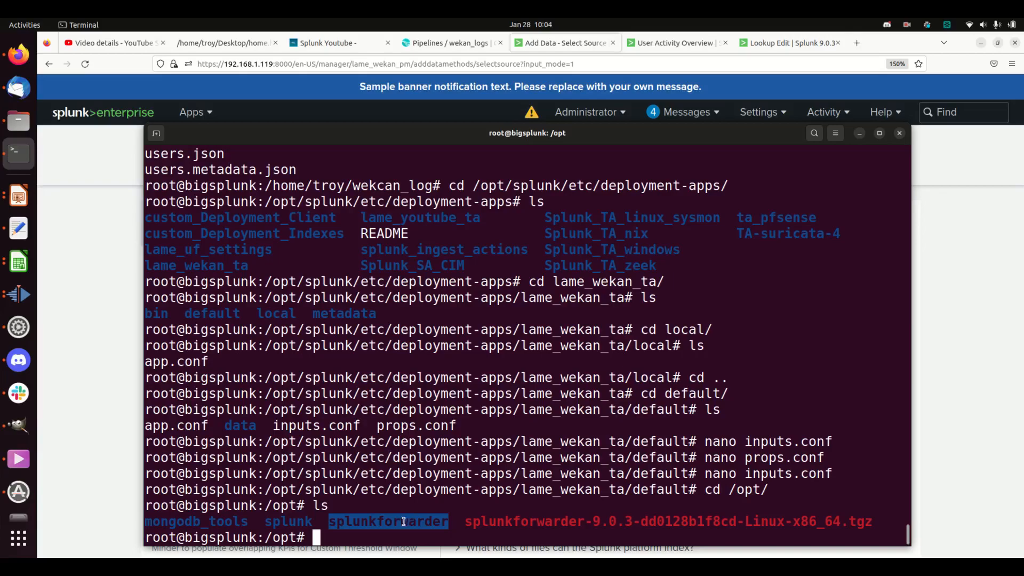
left_click(295, 518)
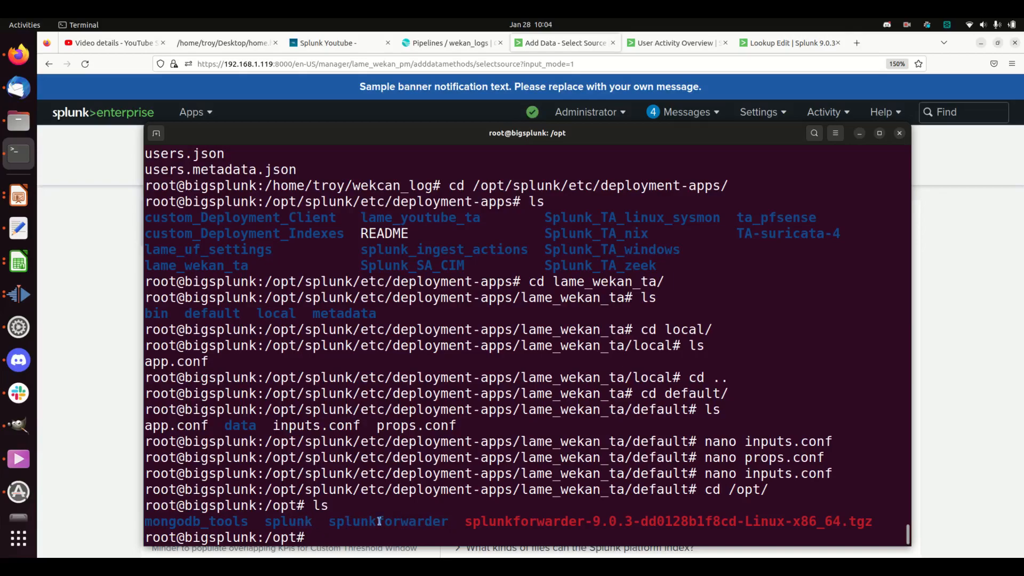
double_click(398, 521)
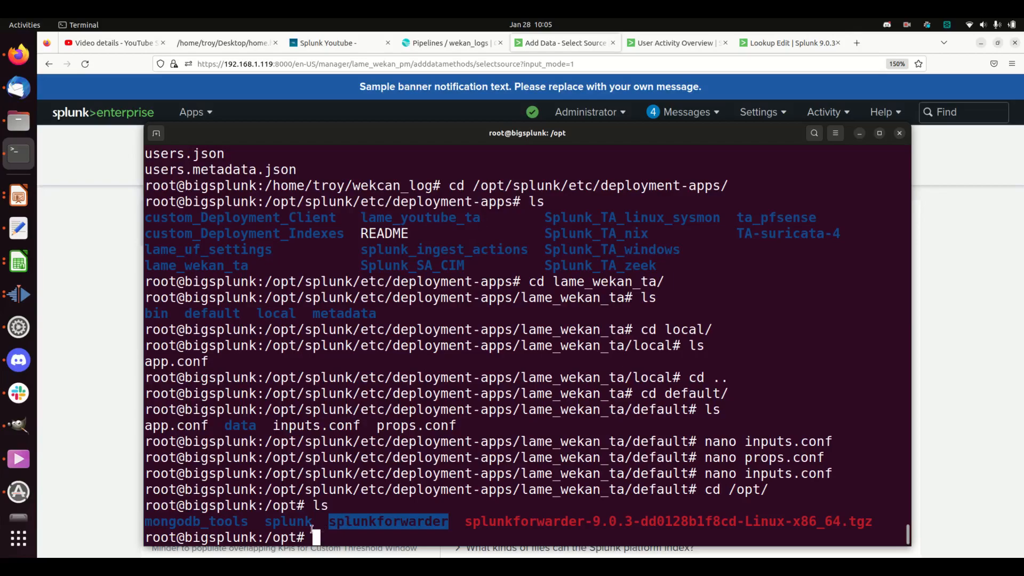
double_click(297, 515)
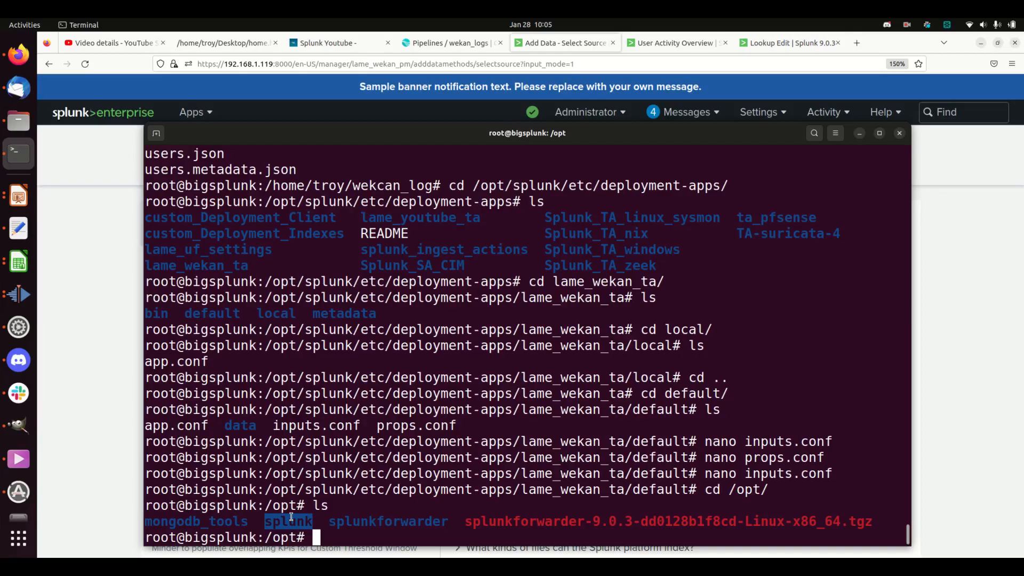
Highlight the splunk and splunkforwarder directories in the /opt listing
double_click(287, 520)
double_click(384, 522)
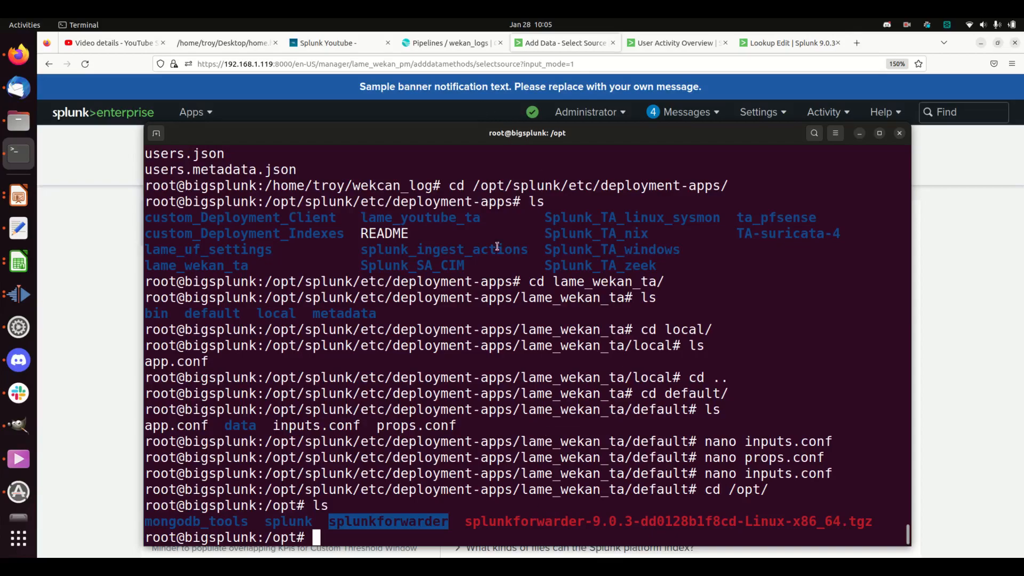
Switch to Splunk in Firefox, open User Activity Overview in the Wekan Project Management app, and filter it by the Wekan account's username
left_click(110, 350)
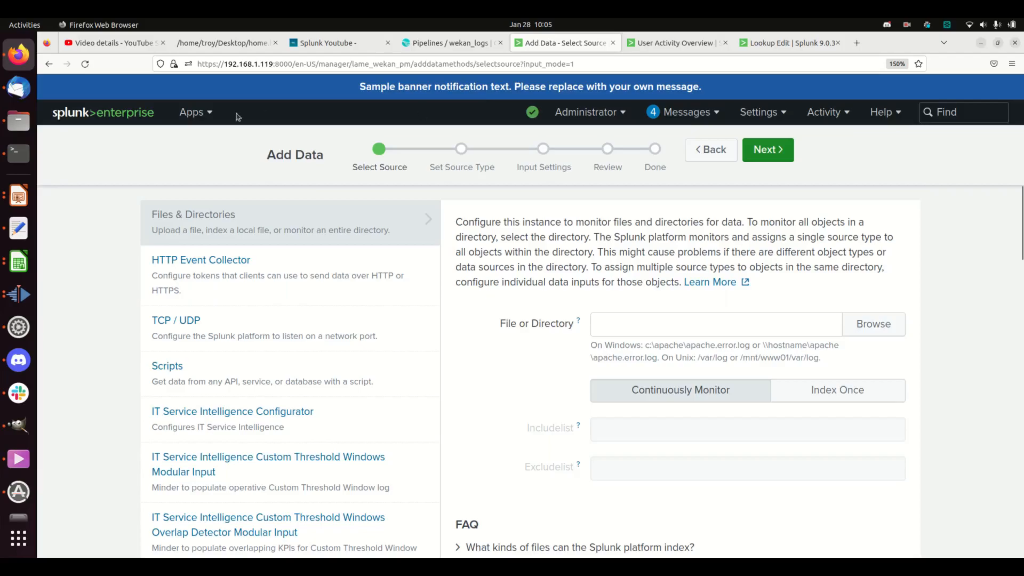
left_click(191, 114)
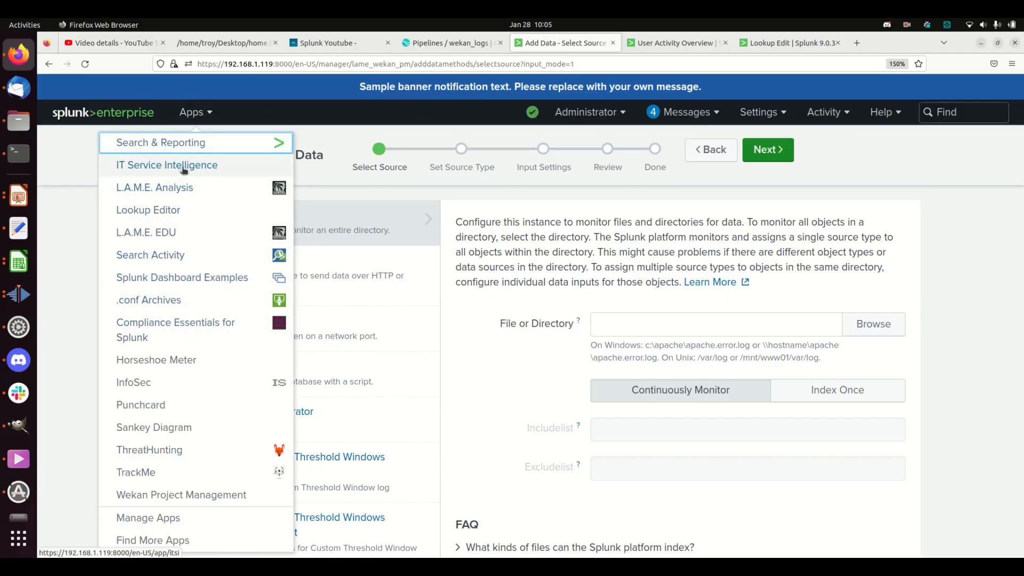
left_click(182, 495)
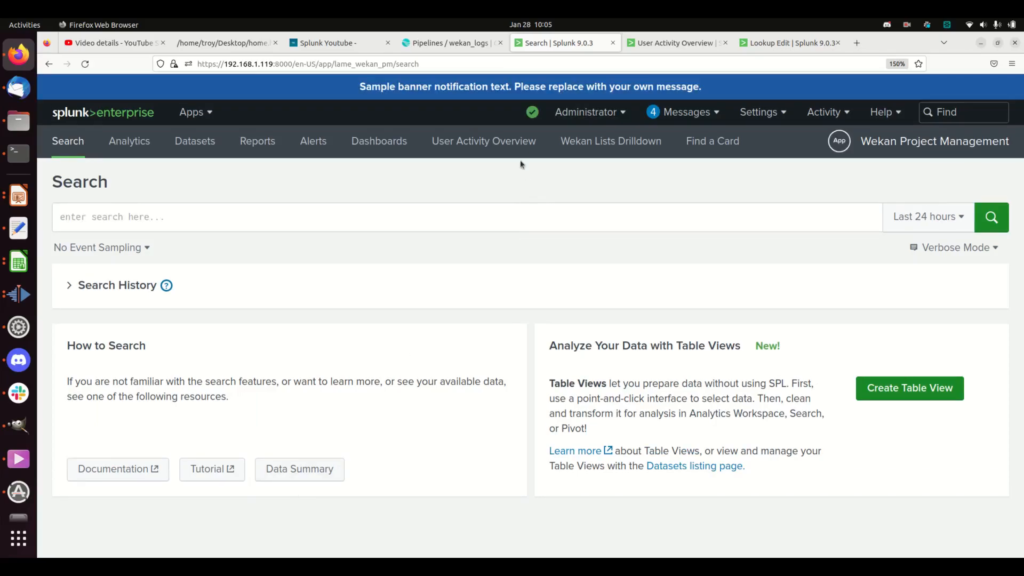
left_click(504, 145)
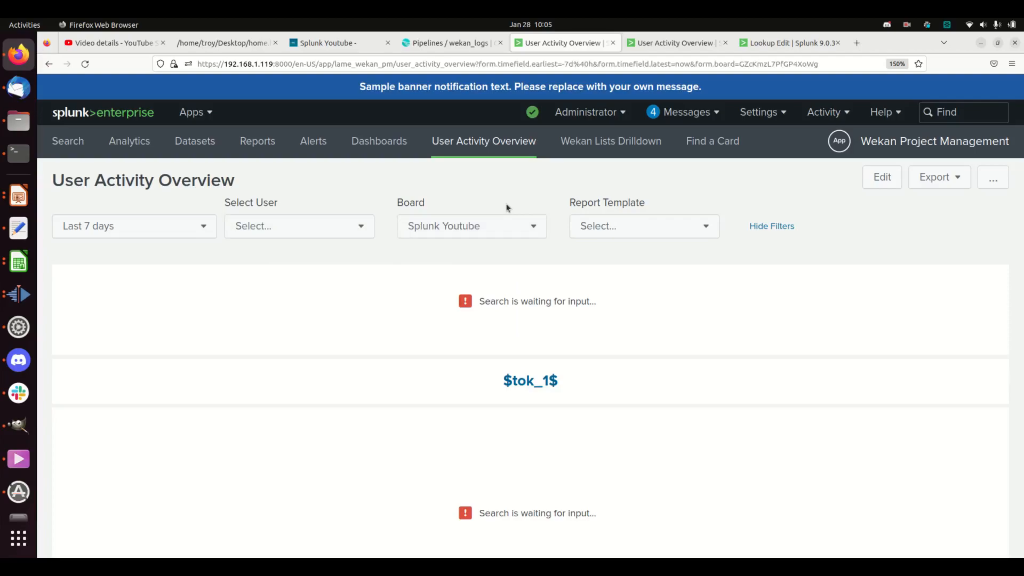
left_click(329, 227)
left_click(269, 282)
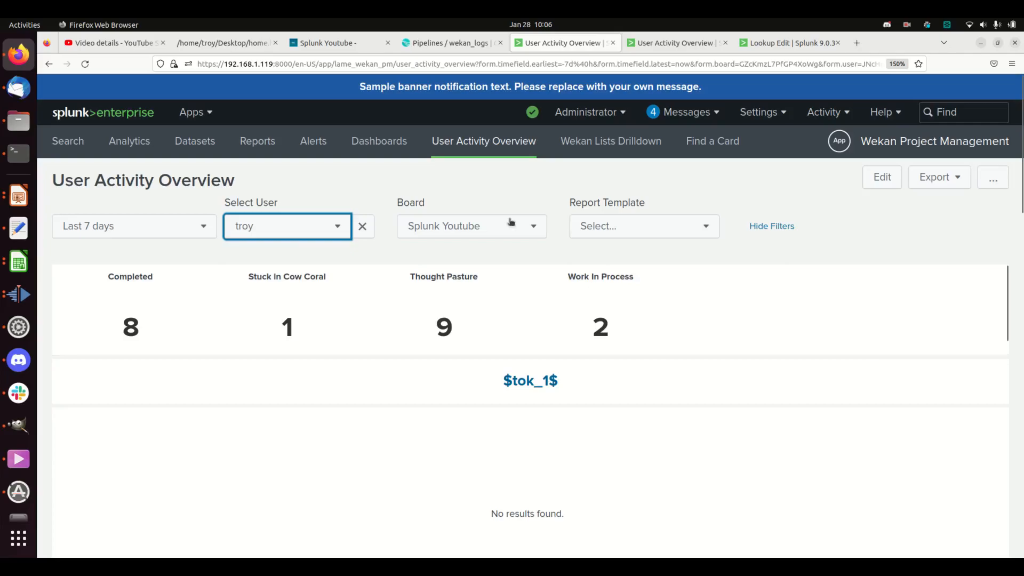
Switch to the Splunk Youtube board in Wekan and review the cards in its Thought Pasture list
left_click(347, 52)
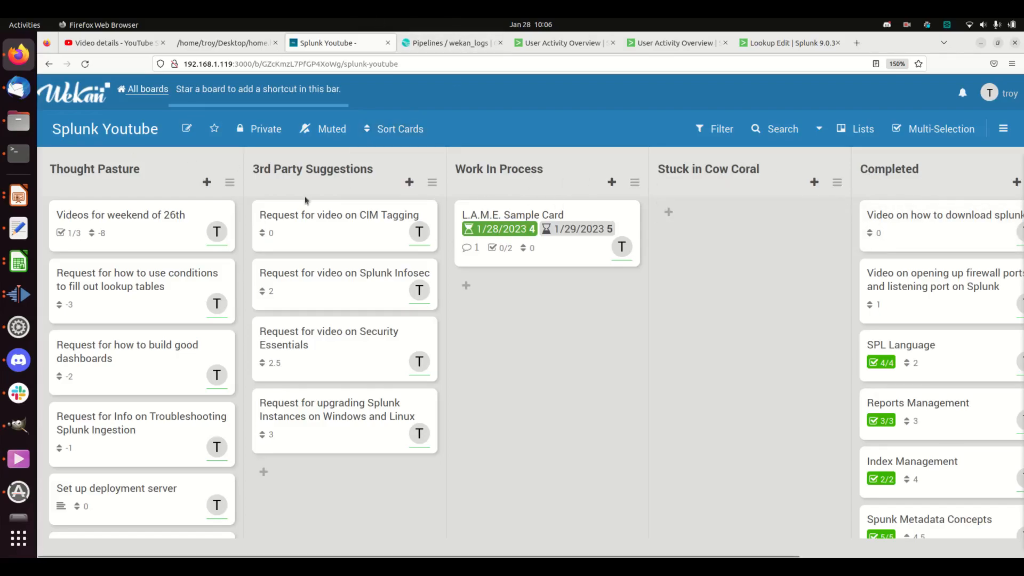
scroll(136, 245, "down", 5)
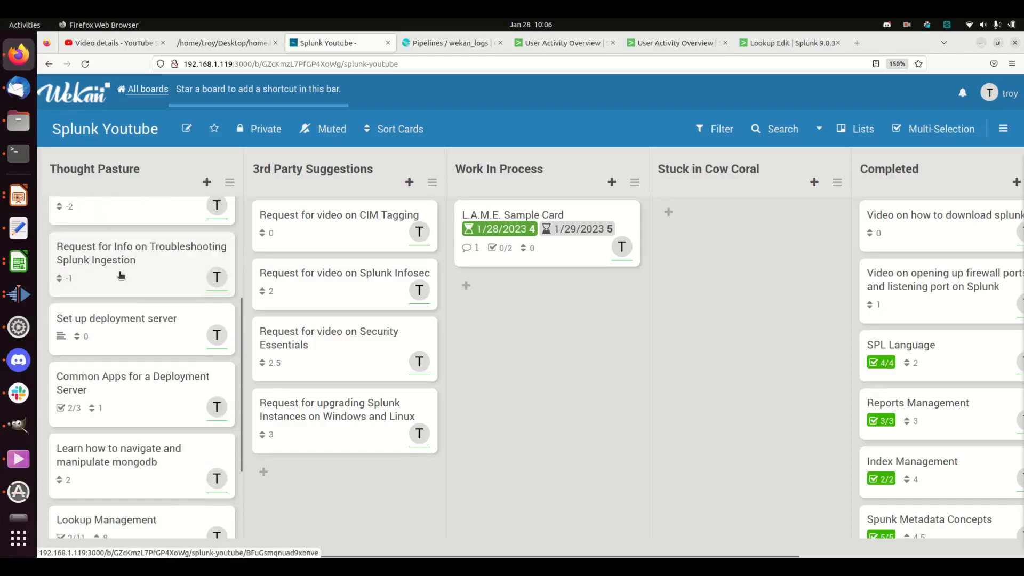
scroll(84, 426, "down", 2)
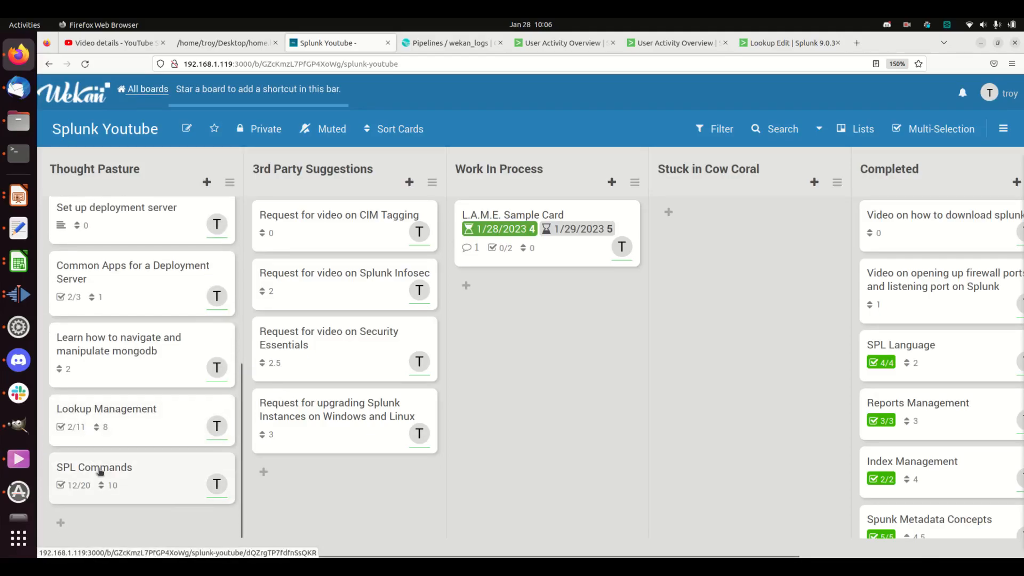
scroll(110, 395, "up", 2)
scroll(116, 342, "up", 5)
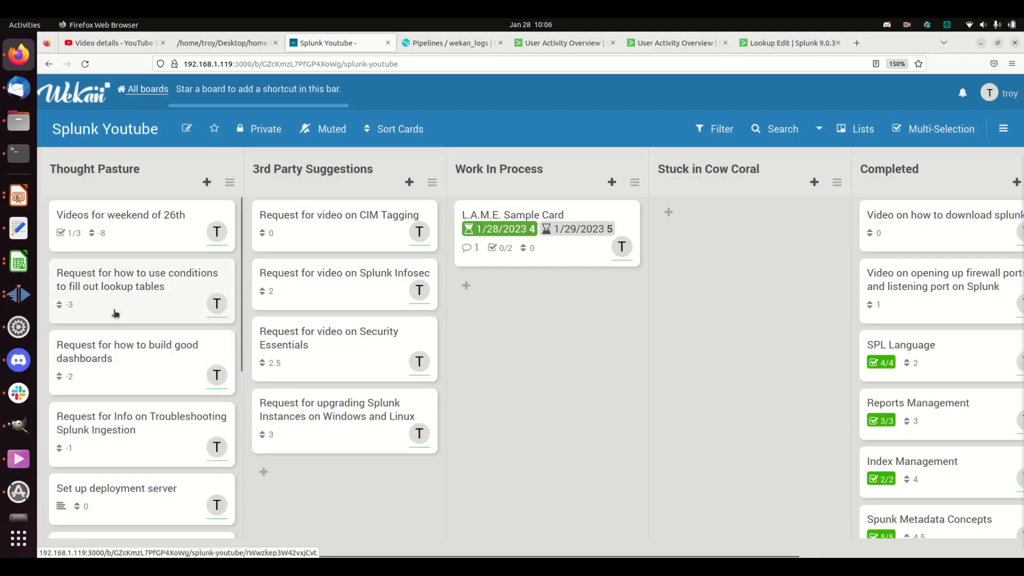
Examine the second open User Activity Overview dashboard in Splunk, including its Report Template choices, panels and Board choices
left_click(693, 47)
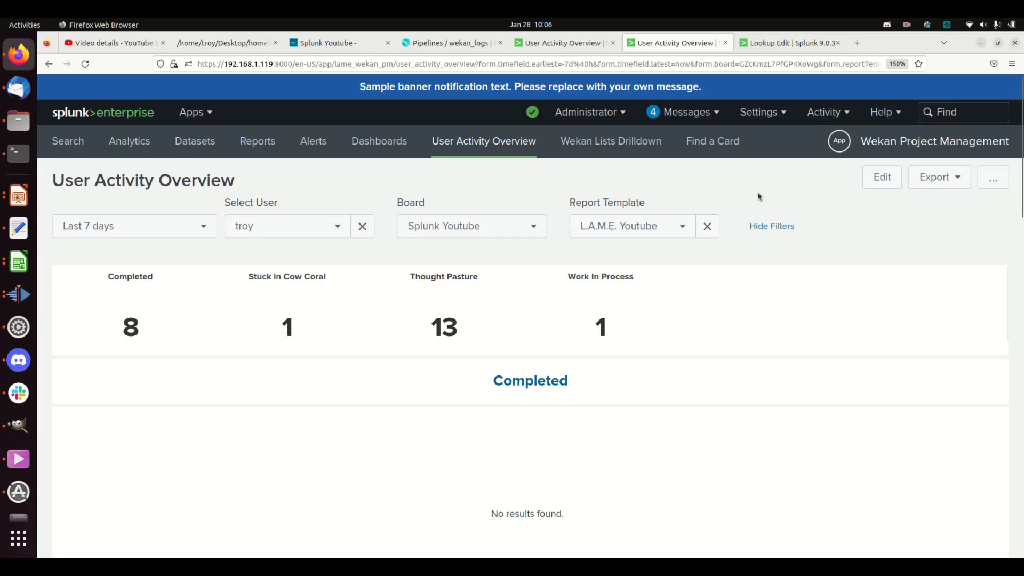
left_click(662, 226)
left_click(662, 225)
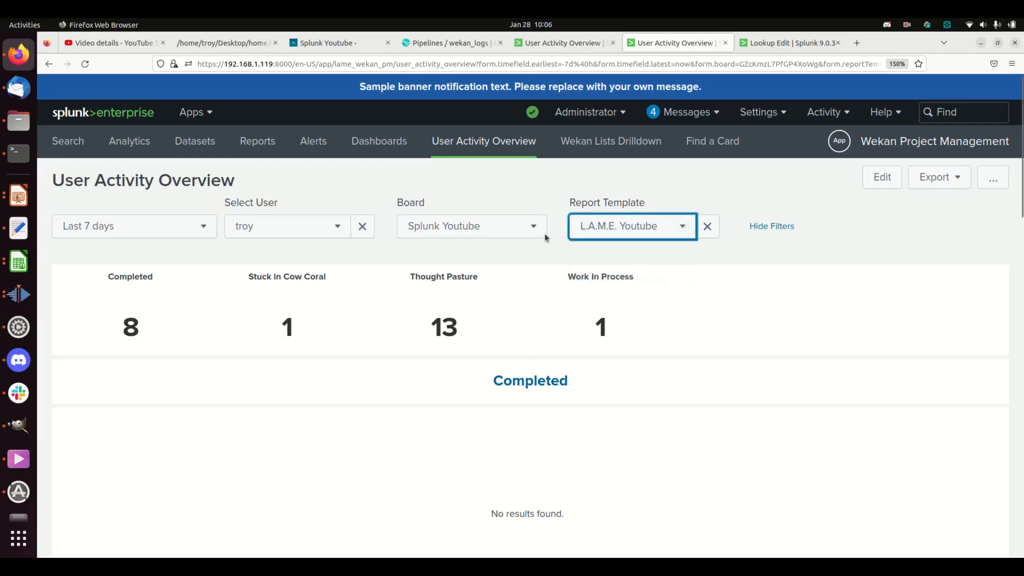
scroll(585, 379, "down", 4)
scroll(585, 380, "down", 2)
scroll(584, 368, "up", 6)
left_click(468, 231)
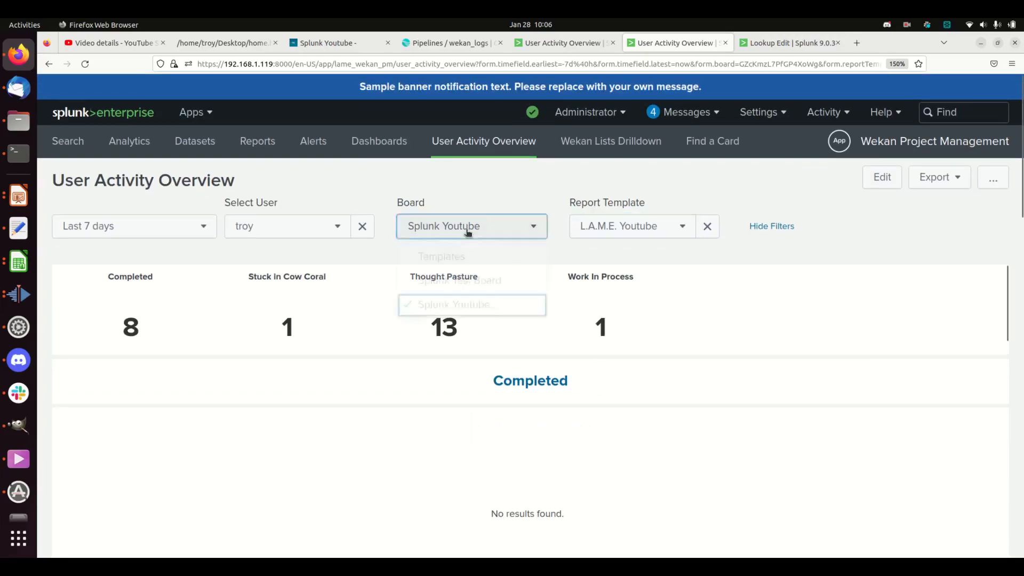
left_click(501, 207)
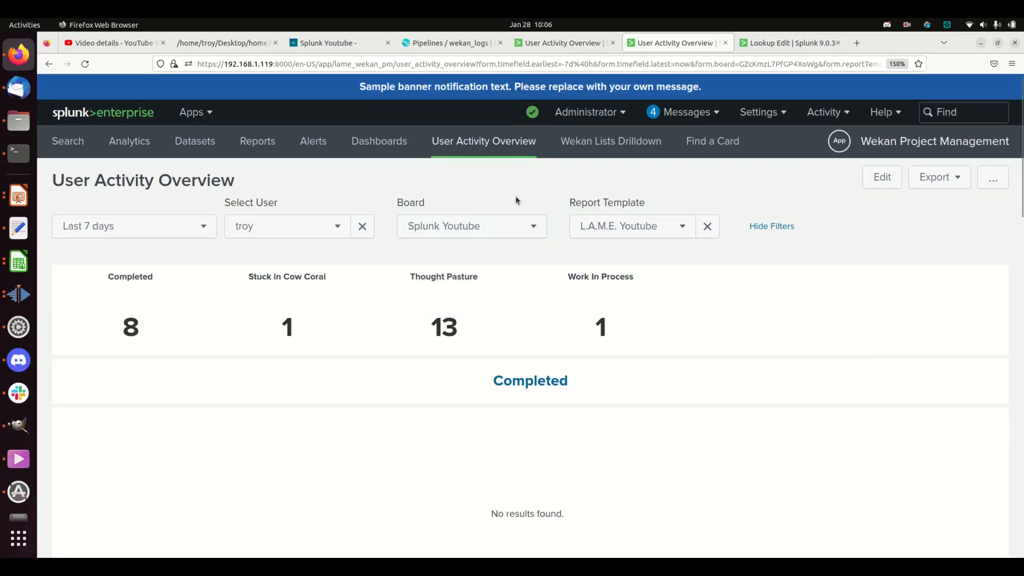
Open the User Activity Overview dashboard for editing and view the input types that can be added
left_click(882, 177)
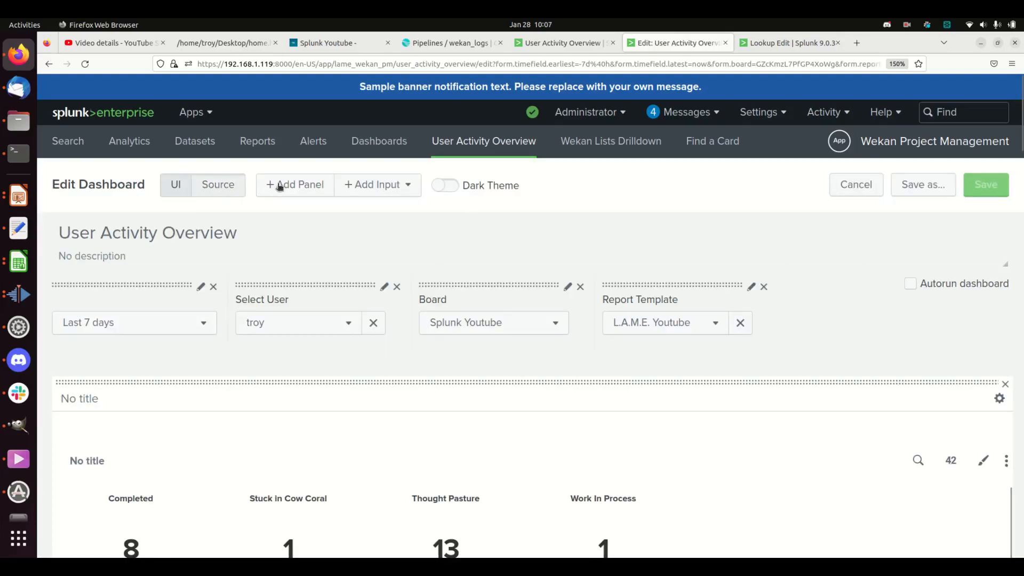
left_click(368, 186)
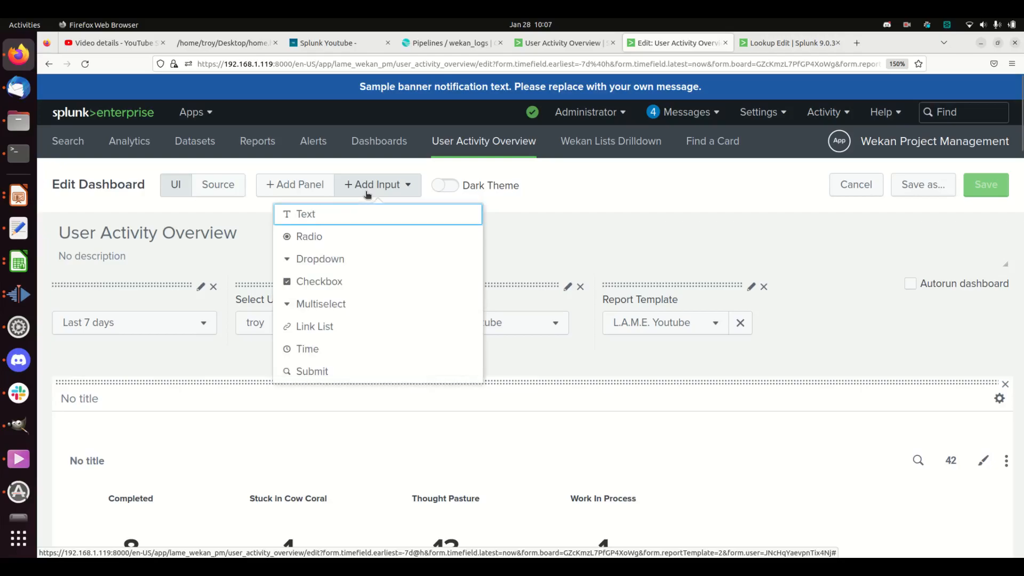
left_click(571, 236)
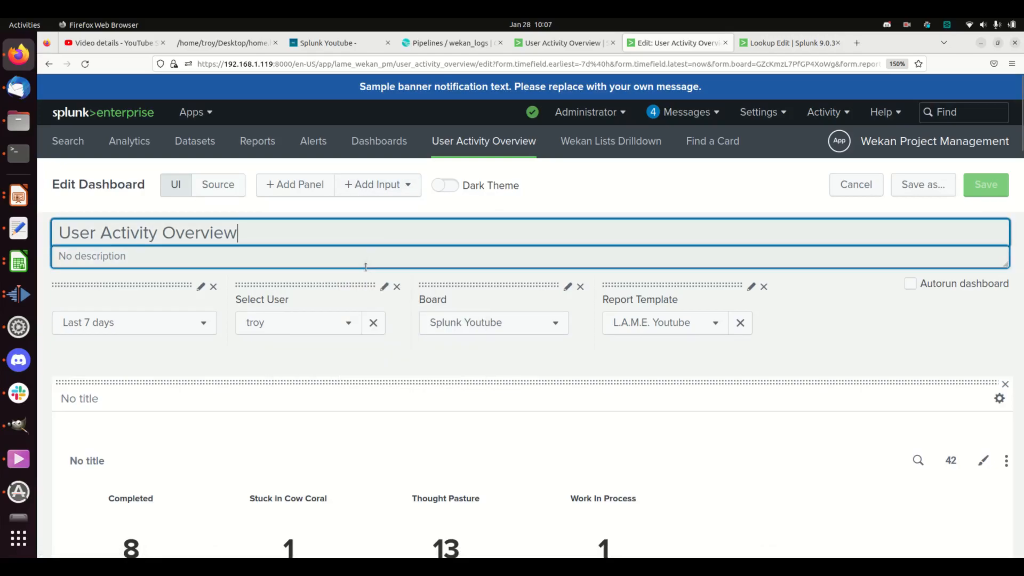
Review the Select User dropdown's token, dynamic search string, and label and value fields, leaving its settings unchanged
left_click(384, 286)
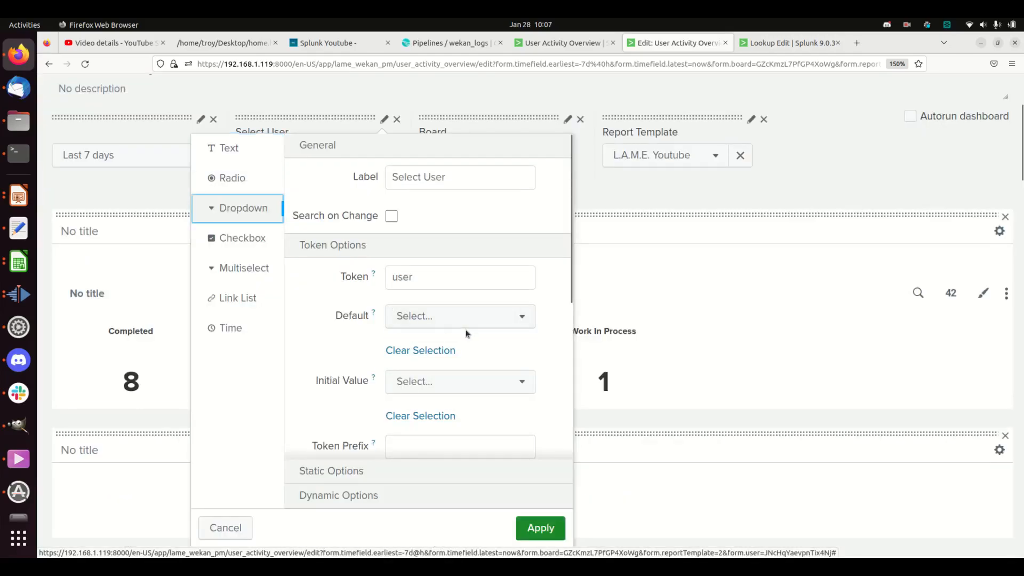
scroll(465, 315, "down", 8)
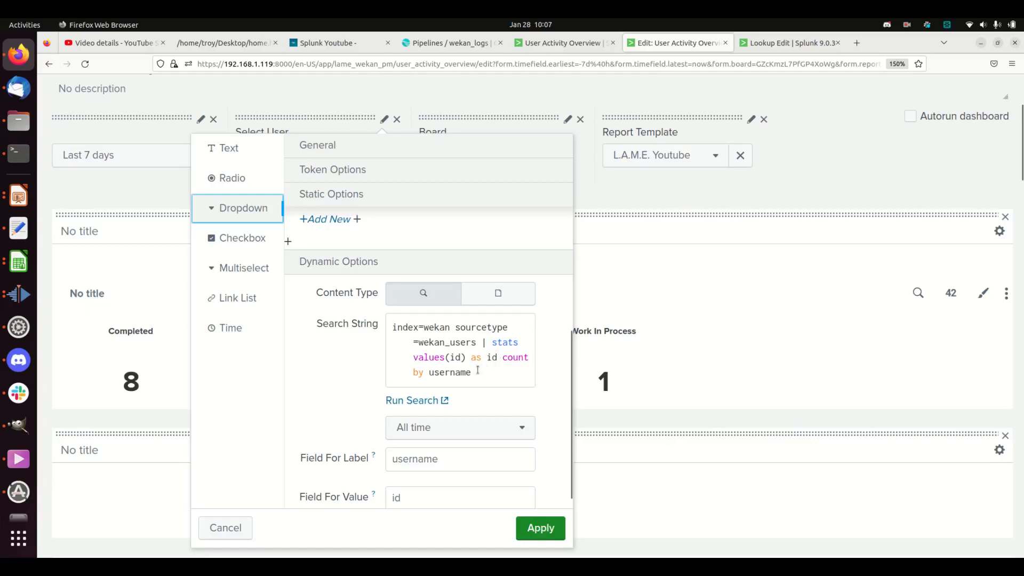
scroll(464, 363, "down", 3)
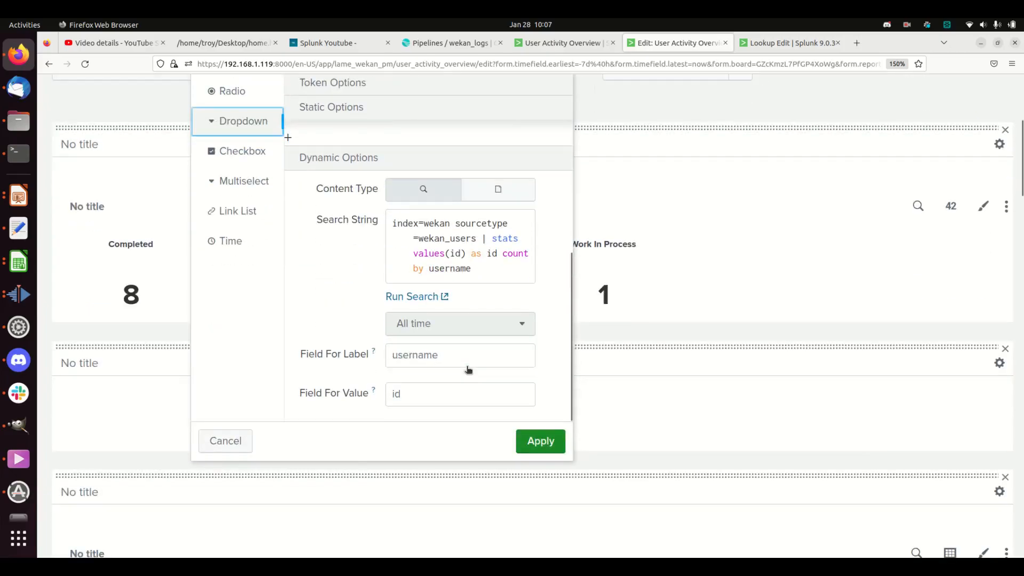
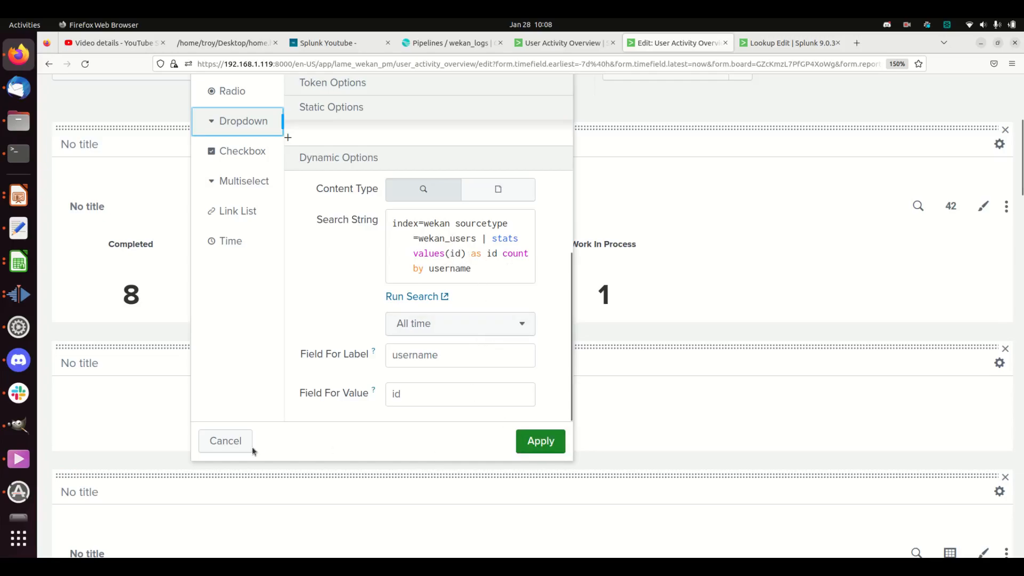
left_click(223, 444)
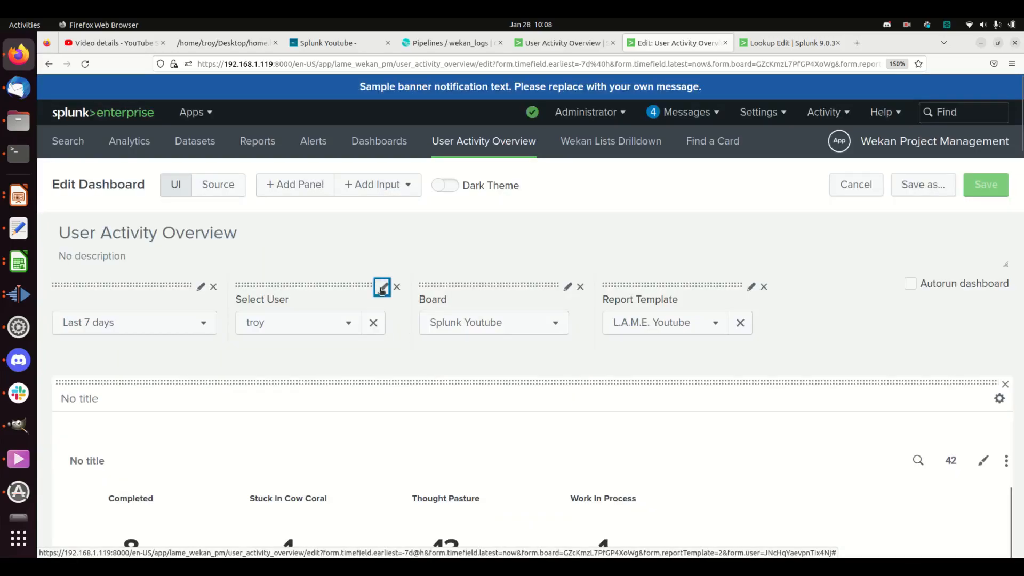
Examine the Board dropdown's dynamic search string, highlighting the archived=false filter and the dedup title command
left_click(568, 287)
scroll(559, 306, "down", 10)
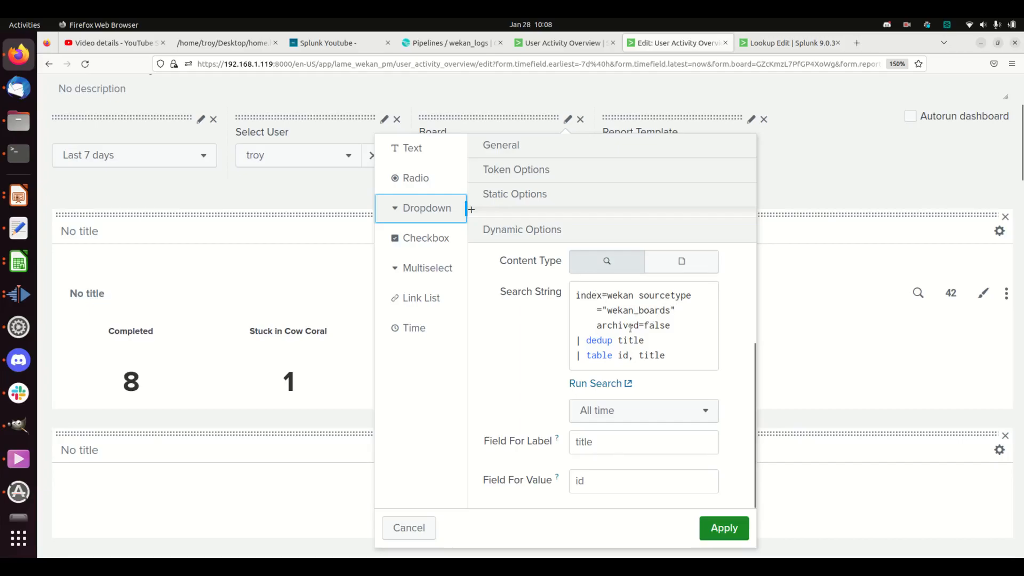
left_click_drag(599, 325, 675, 325)
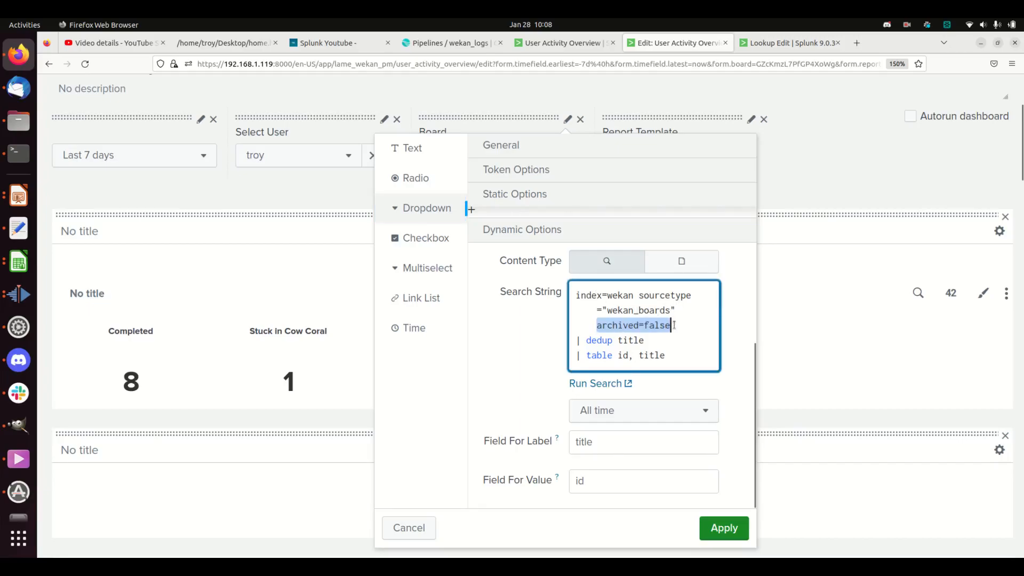
double_click(630, 325)
left_click_drag(644, 326, 671, 325)
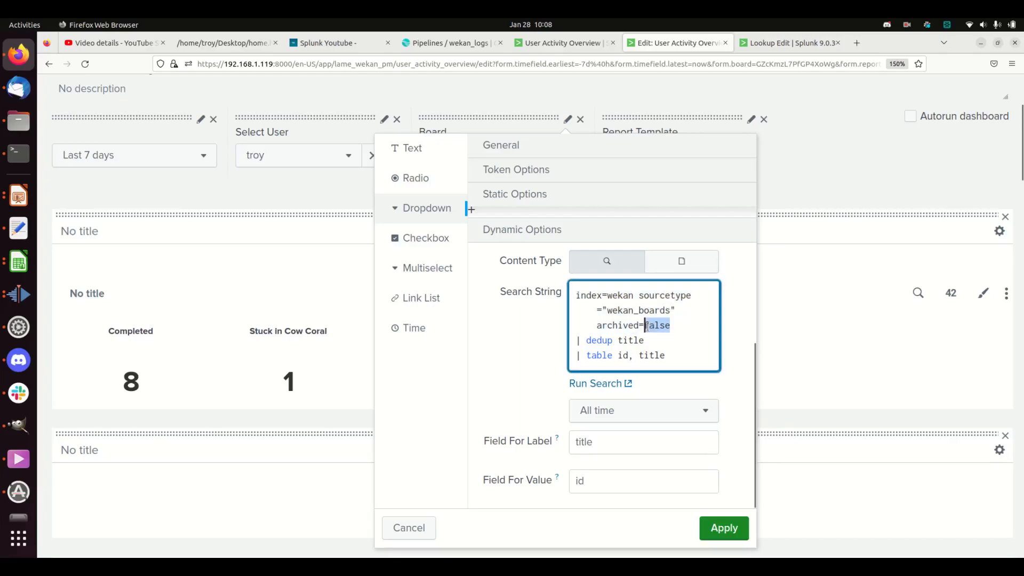
triple_click(617, 326)
left_click(619, 326)
left_click_drag(579, 340, 646, 341)
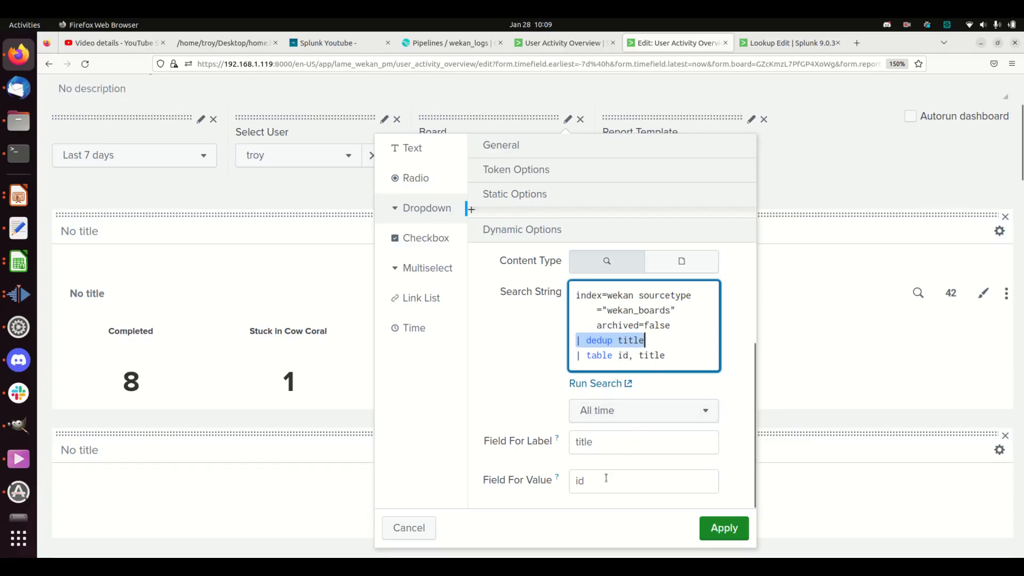
Review the Board dropdown's token options and default selection, and close its settings without applying changes
scroll(690, 500, "up", 10)
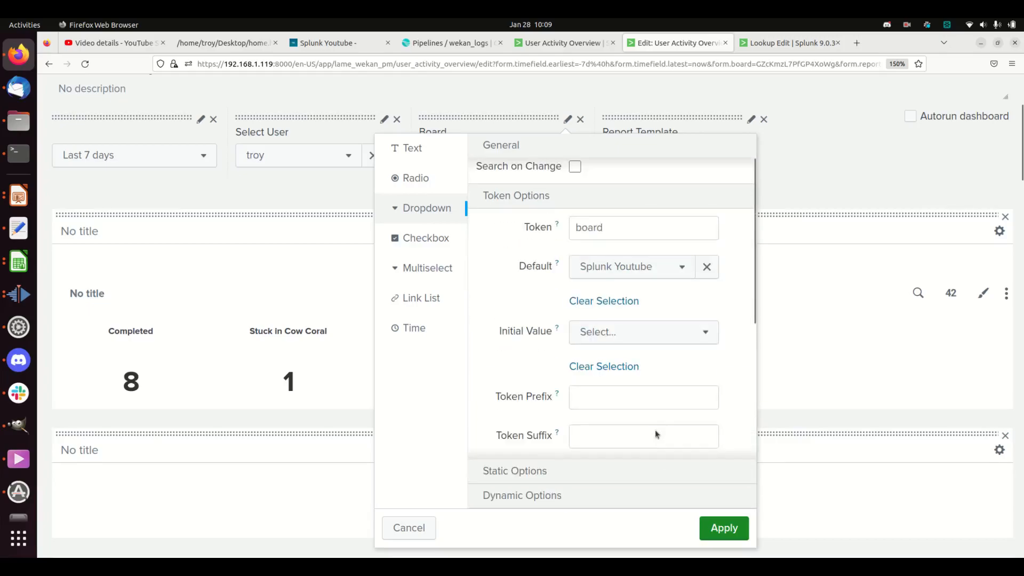
scroll(642, 410, "up", 1)
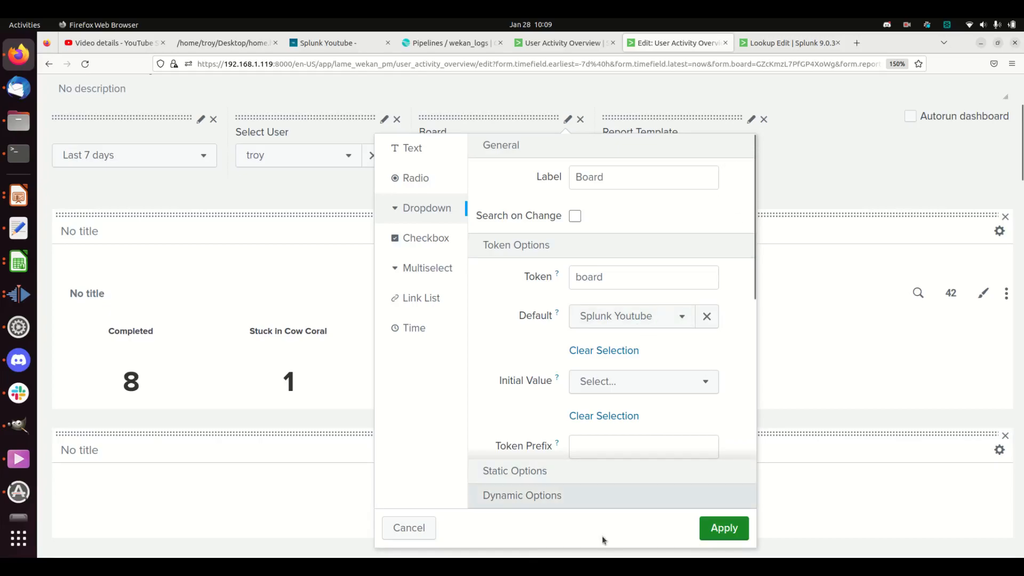
left_click(666, 322)
left_click(424, 525)
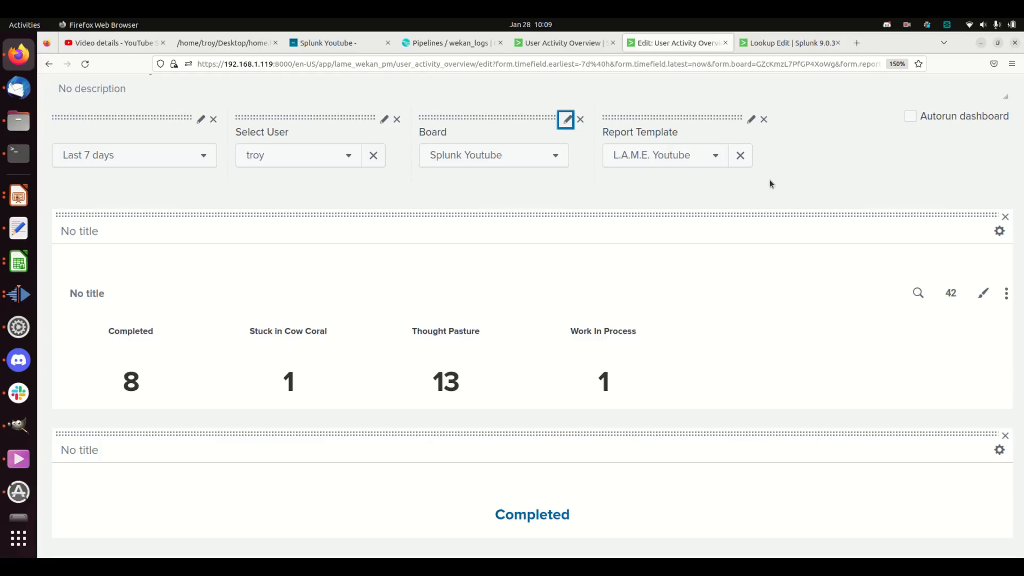
Look through the dashboard's panels from the status counts down to the Vetted Ideas section
scroll(642, 391, "down", 5)
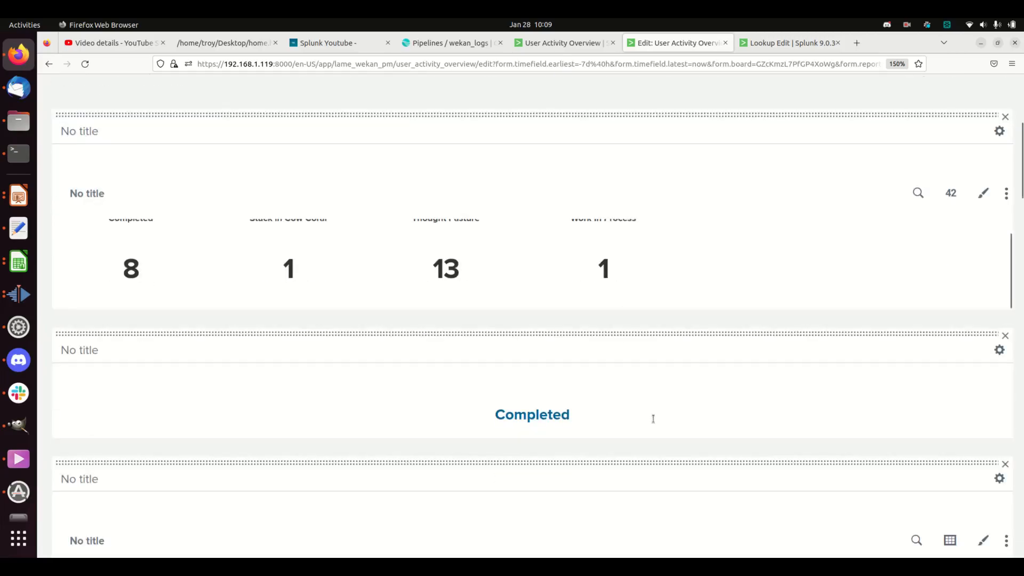
scroll(651, 449, "down", 15)
scroll(643, 450, "up", 8)
scroll(642, 449, "up", 11)
scroll(613, 425, "down", 13)
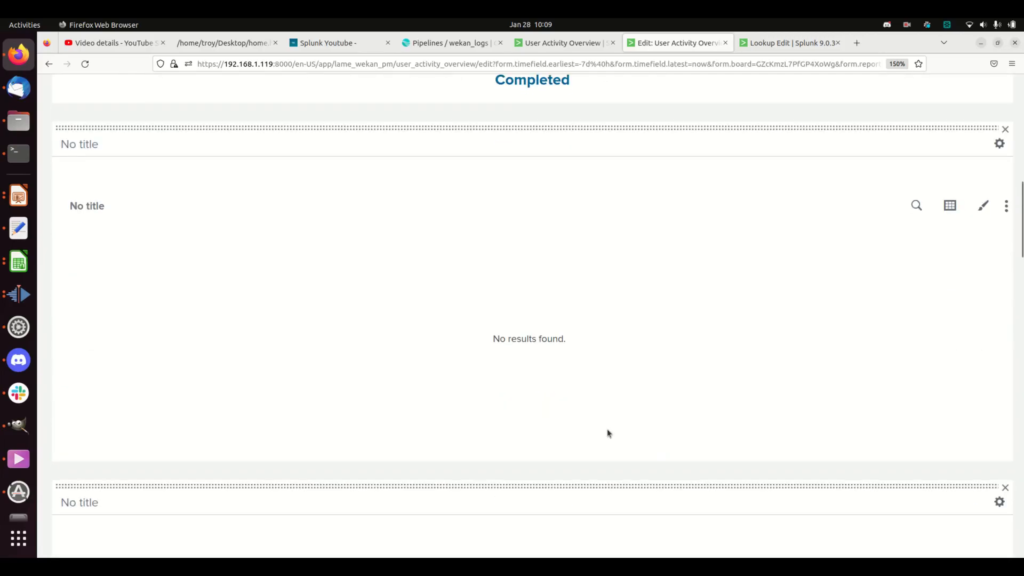
scroll(600, 416, "down", 16)
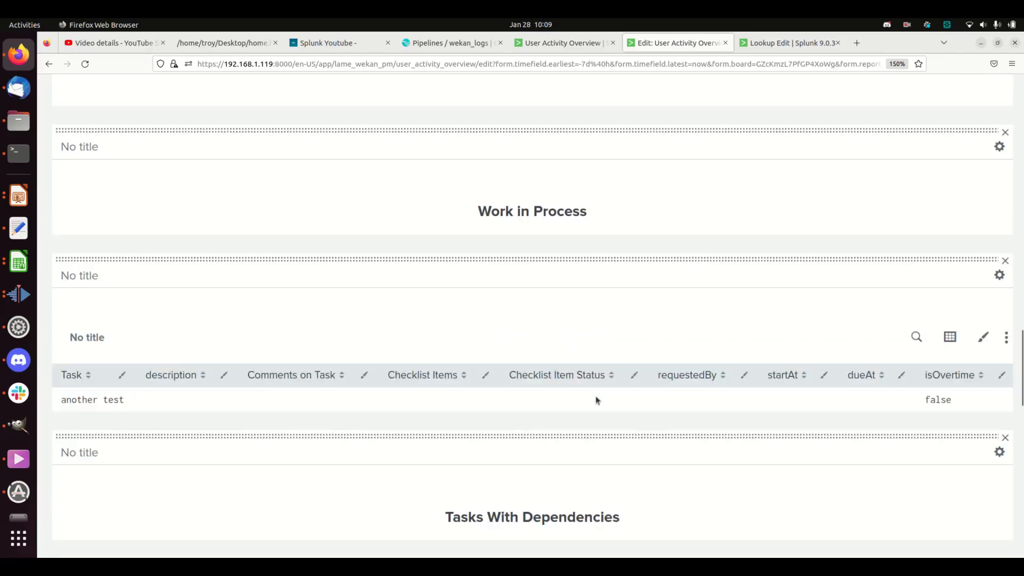
scroll(581, 379, "down", 5)
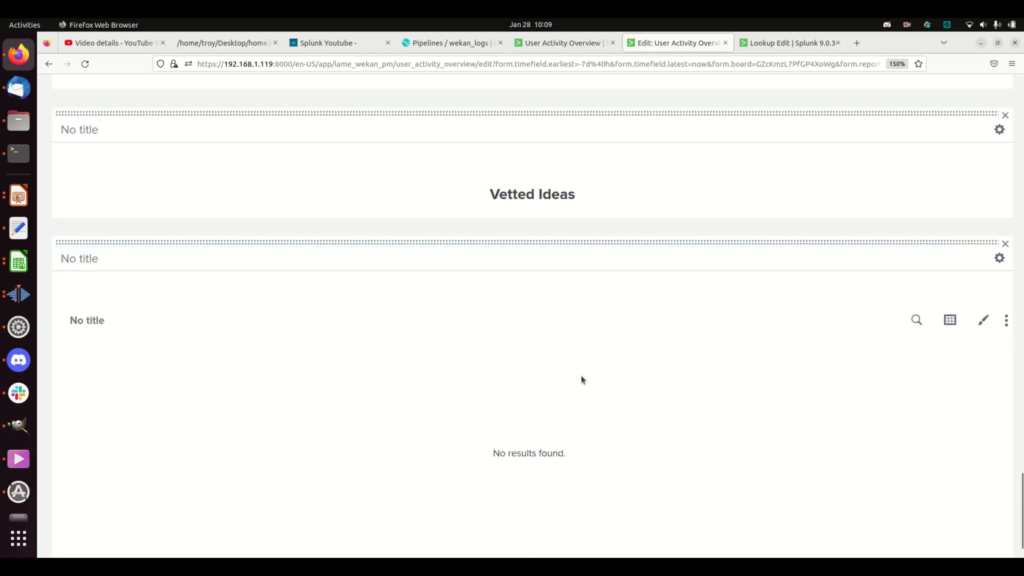
Set the dashboard's Report Template filter to Work Template
scroll(593, 388, "up", 10)
scroll(626, 432, "up", 20)
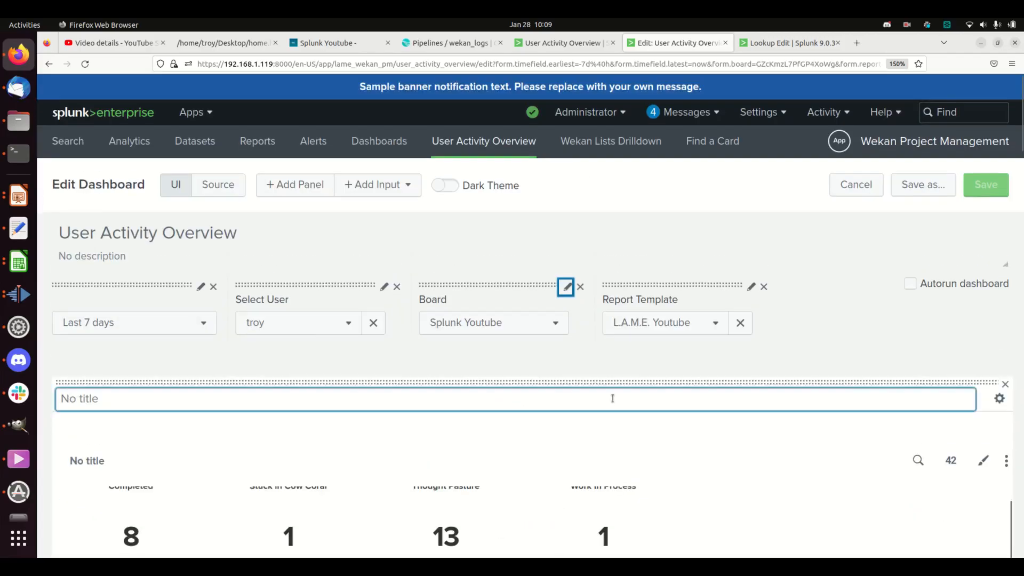
left_click(686, 329)
left_click(682, 354)
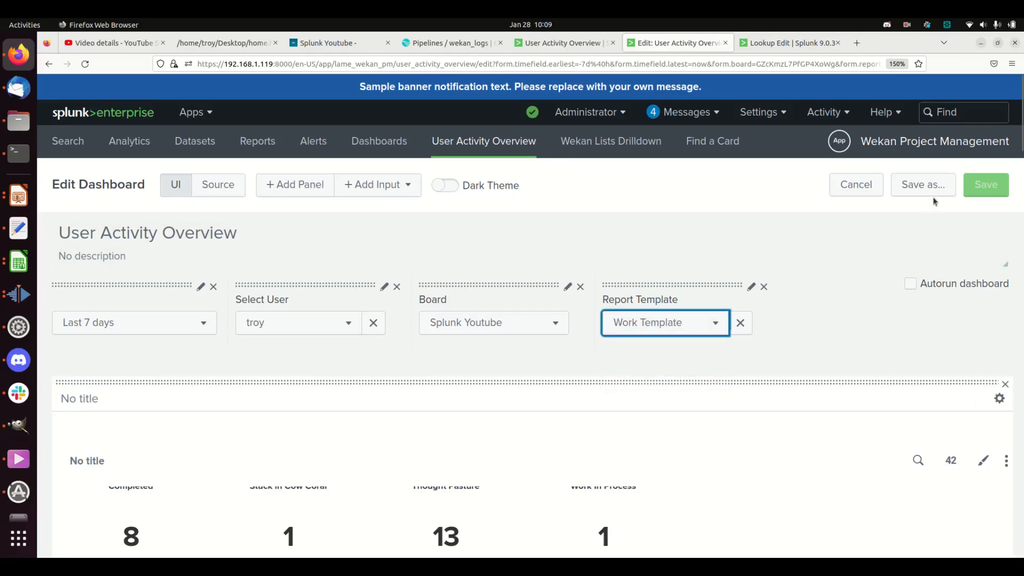
Leave the dashboard editor without saving and look through the Work Template sections from Finished This Week to Tasks With Dependencies
left_click(864, 193)
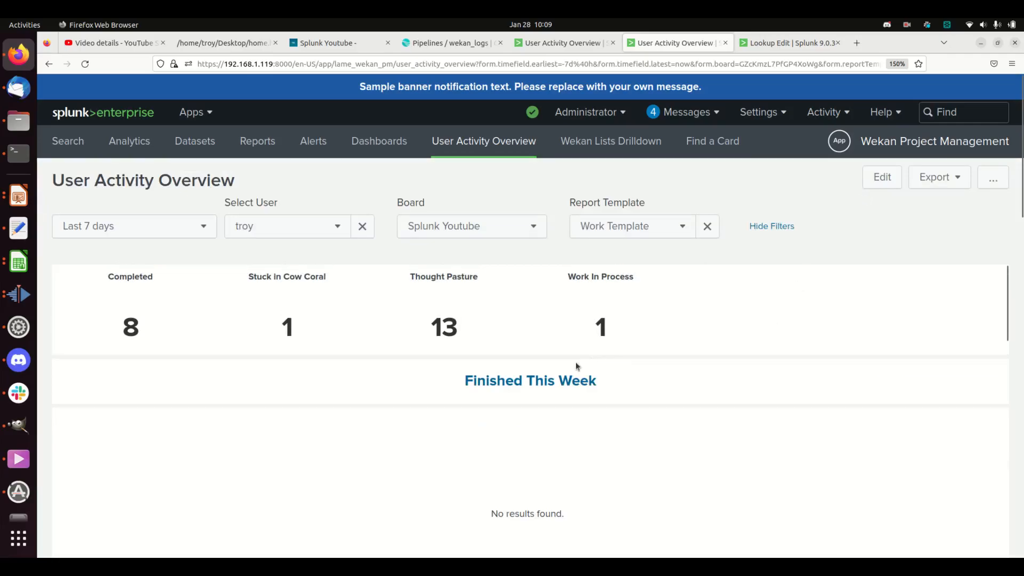
scroll(539, 374, "down", 8)
scroll(550, 370, "up", 4)
scroll(551, 371, "down", 5)
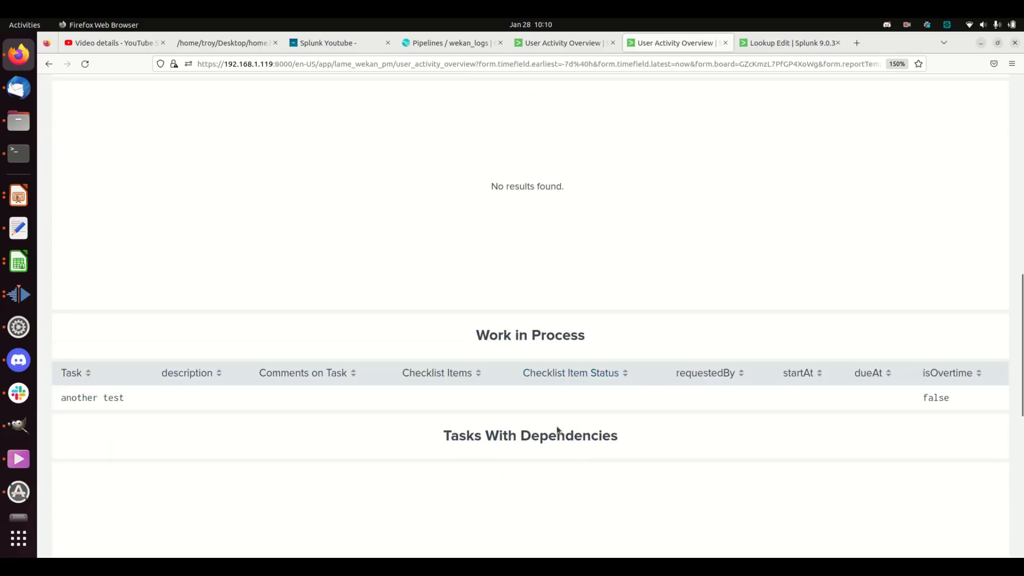
scroll(556, 430, "down", 3)
scroll(556, 433, "down", 4)
scroll(557, 429, "up", 5)
scroll(571, 435, "down", 3)
scroll(579, 442, "up", 10)
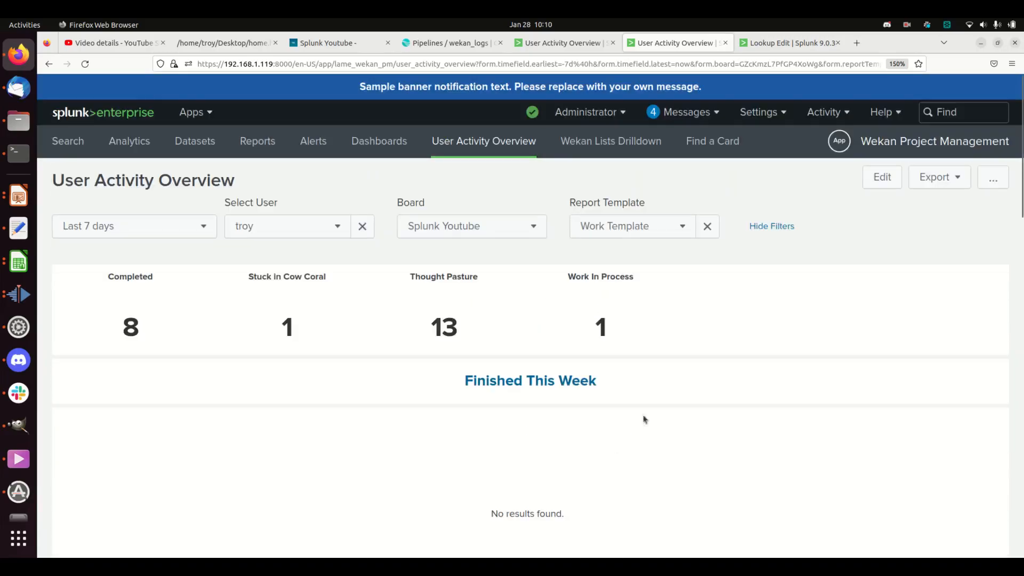
Switch the Report Template filter to L.A.M.E. Youtube and look through the dashboard's section headings
left_click(666, 232)
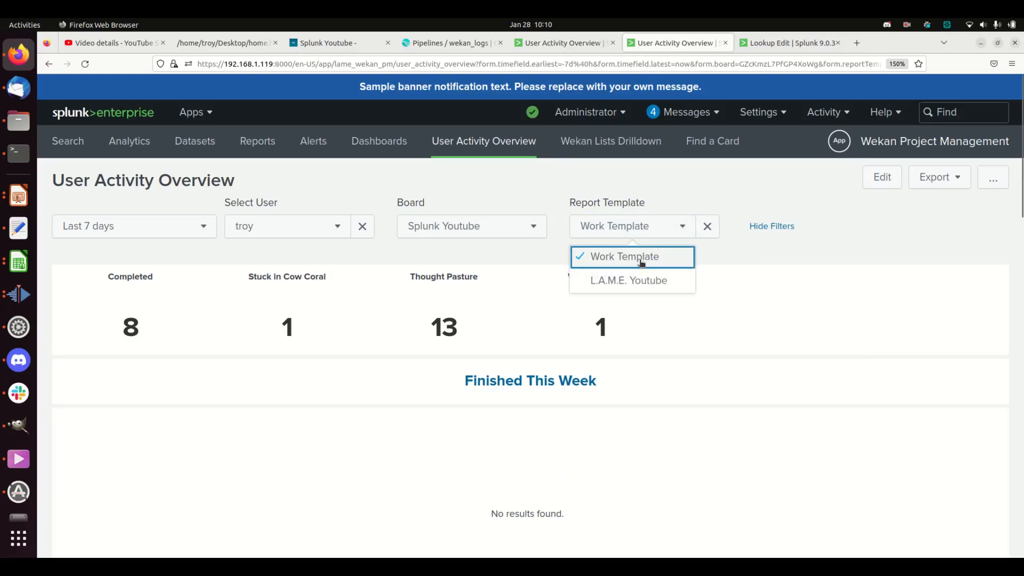
left_click(625, 280)
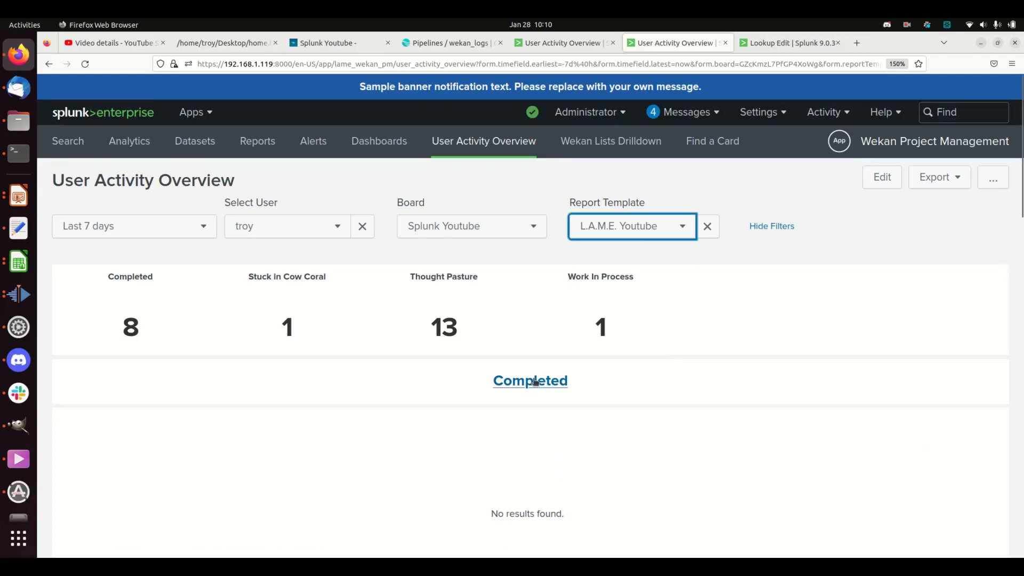
scroll(539, 397, "down", 10)
scroll(542, 385, "down", 10)
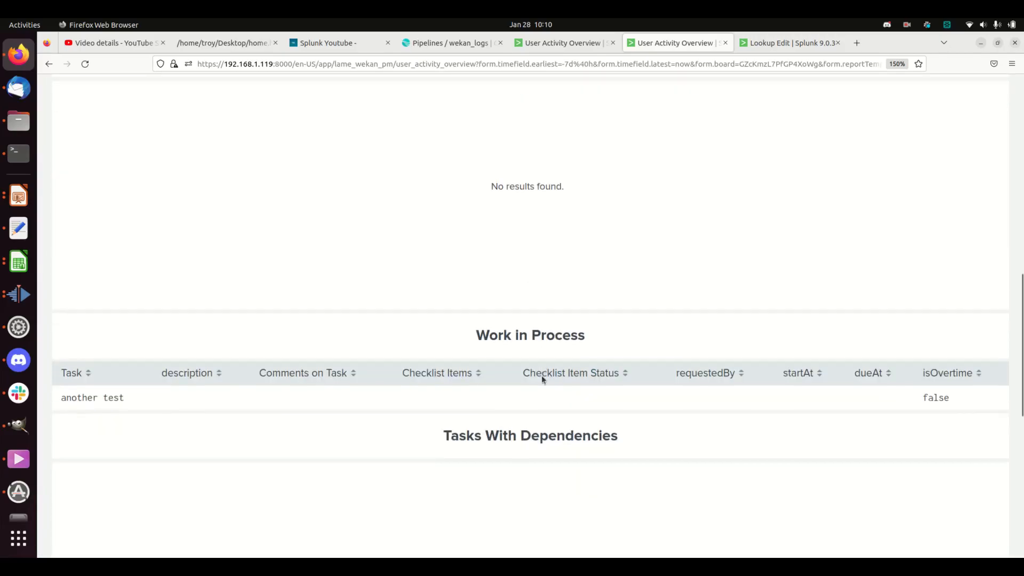
scroll(577, 380, "up", 20)
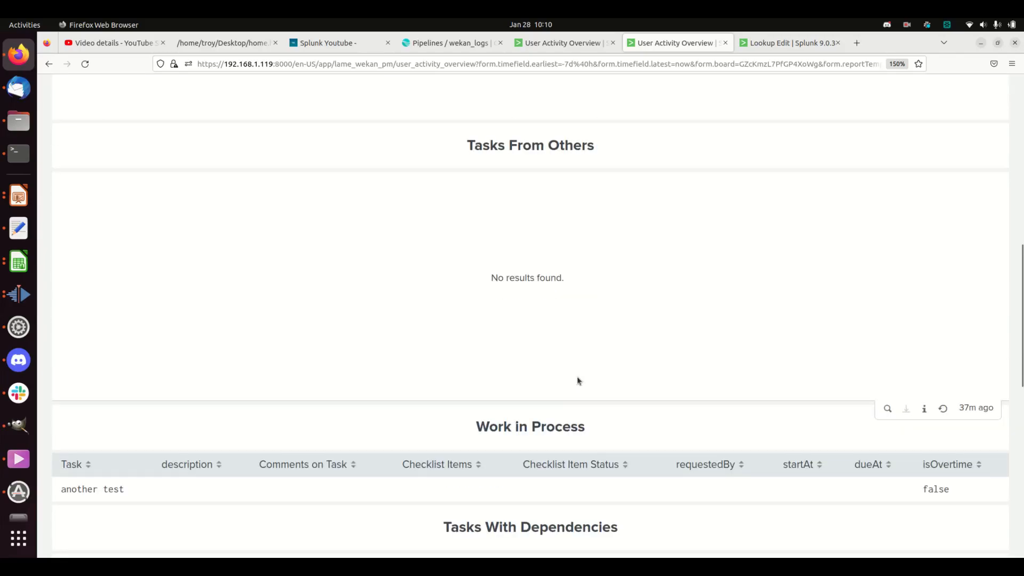
scroll(592, 368, "down", 5)
scroll(590, 369, "down", 10)
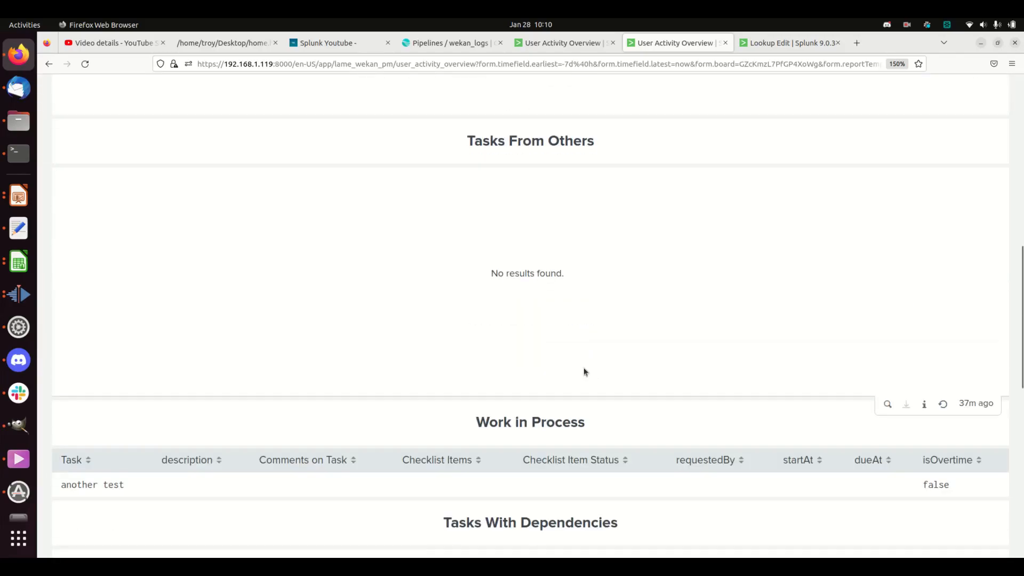
scroll(583, 371, "up", 12)
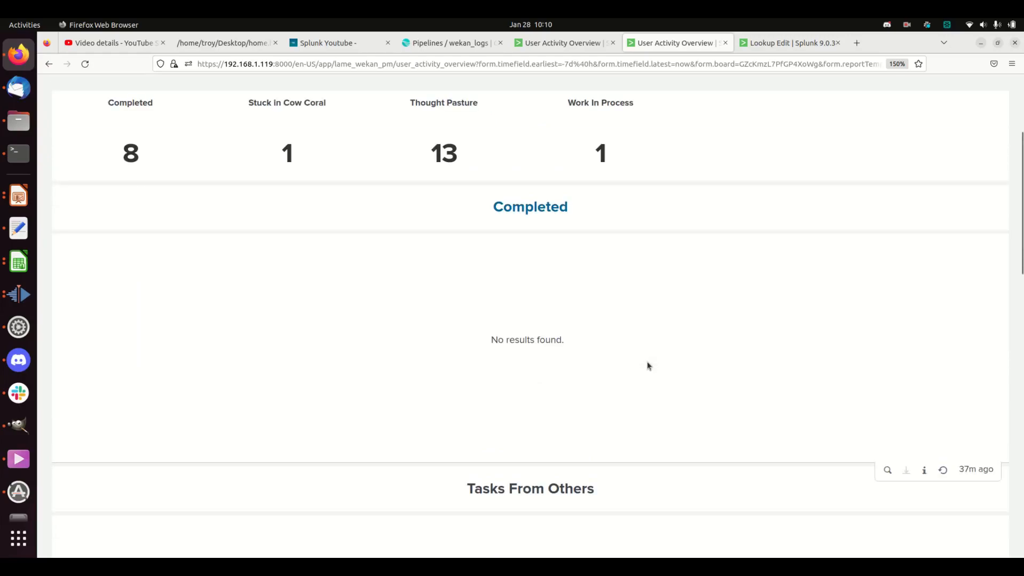
scroll(659, 307, "up", 4)
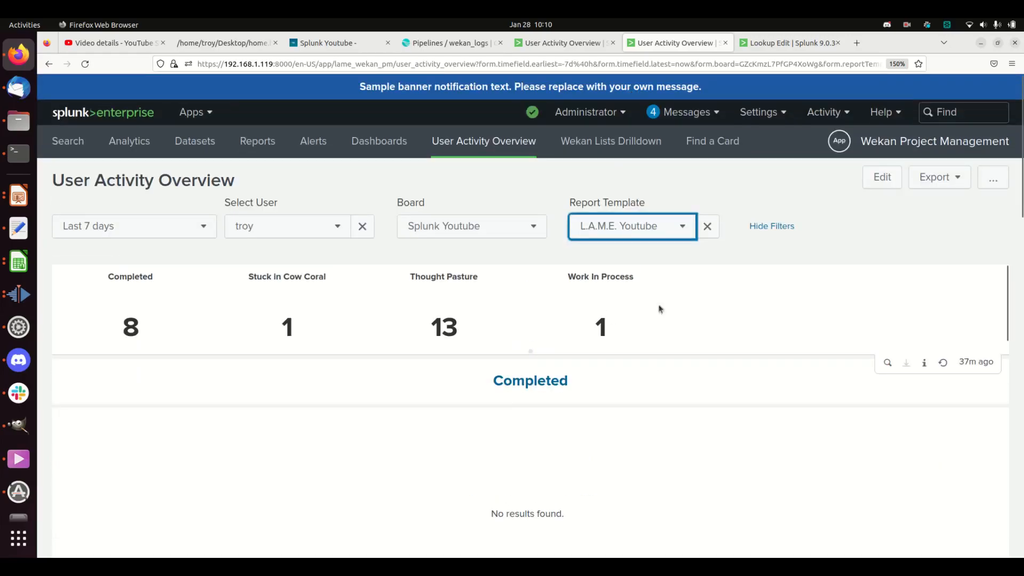
Set the Report Template filter to Work Template and compare the section headings with the wekan_report_categories.csv lookup
left_click(662, 227)
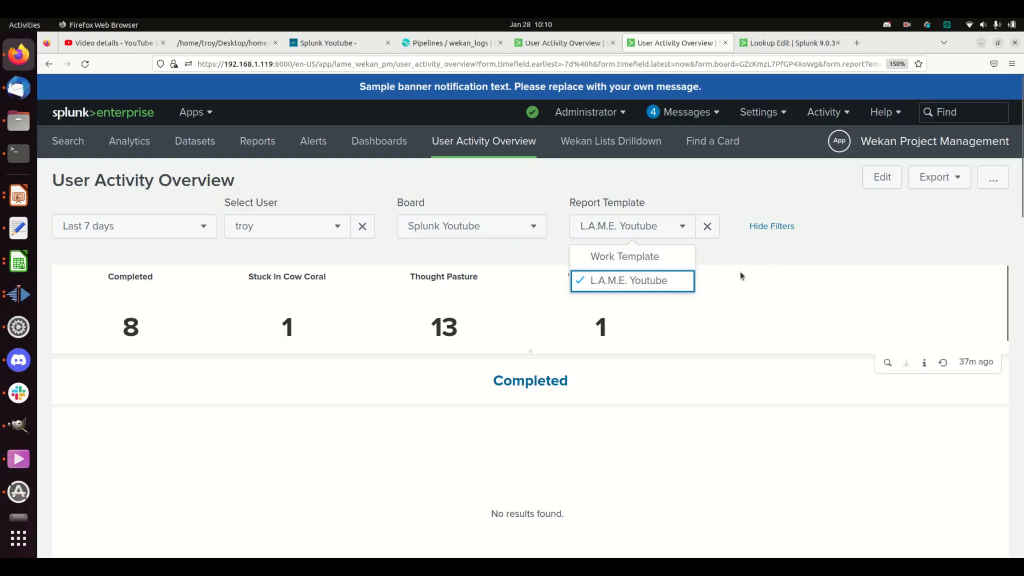
left_click(644, 265)
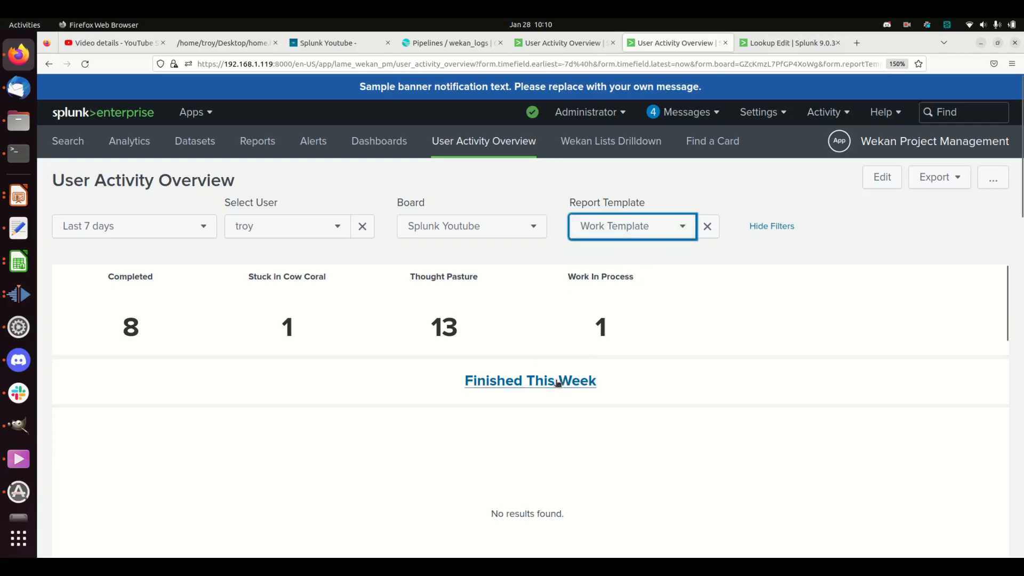
scroll(582, 466, "down", 1)
scroll(581, 464, "down", 5)
scroll(620, 449, "up", 5)
key("ctrl+Tab")
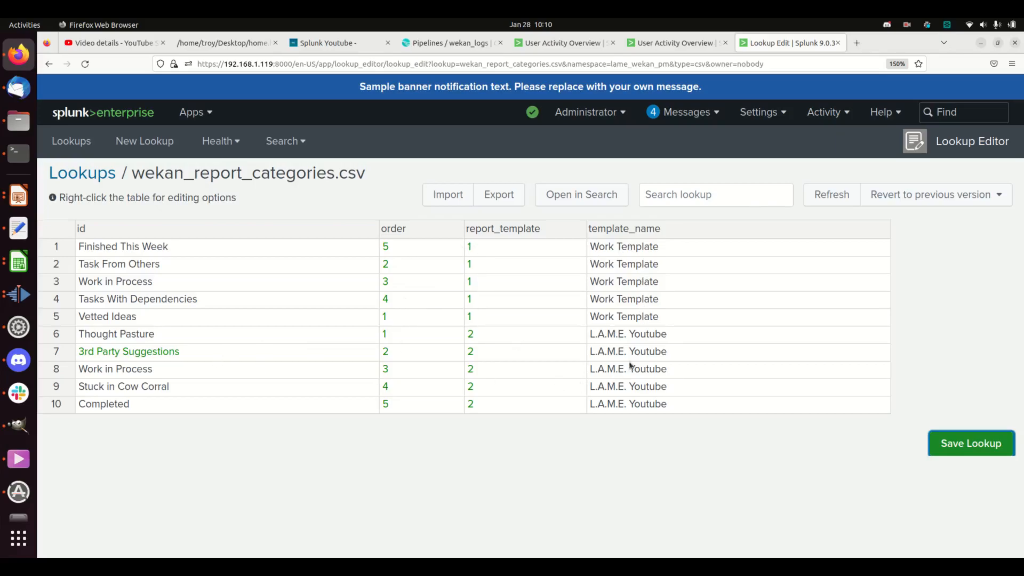
left_click(675, 43)
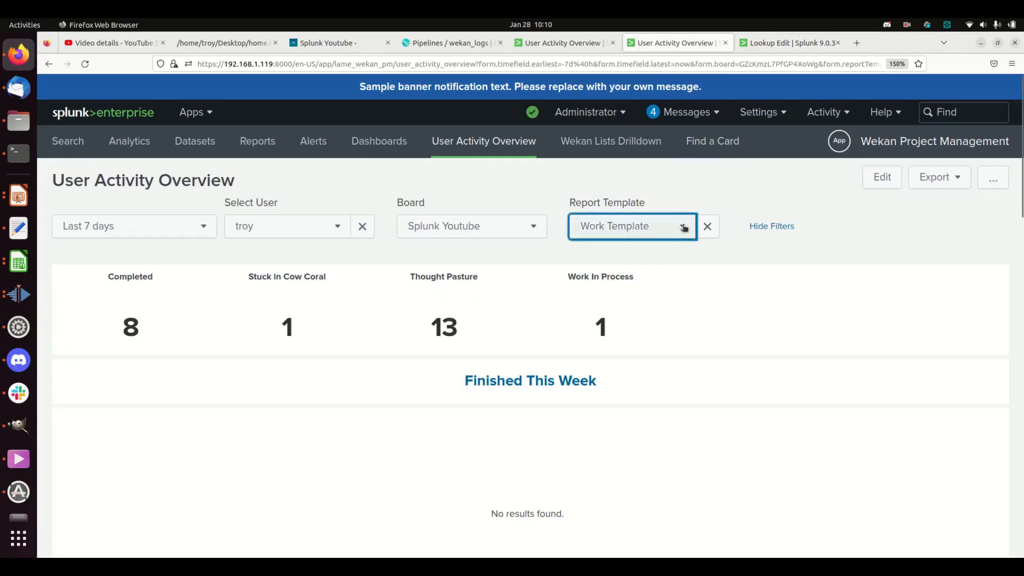
Open the dashboard for editing, examine the Report Template dropdown's dynamic search string and label and value fields, and close its settings without applying
left_click(878, 176)
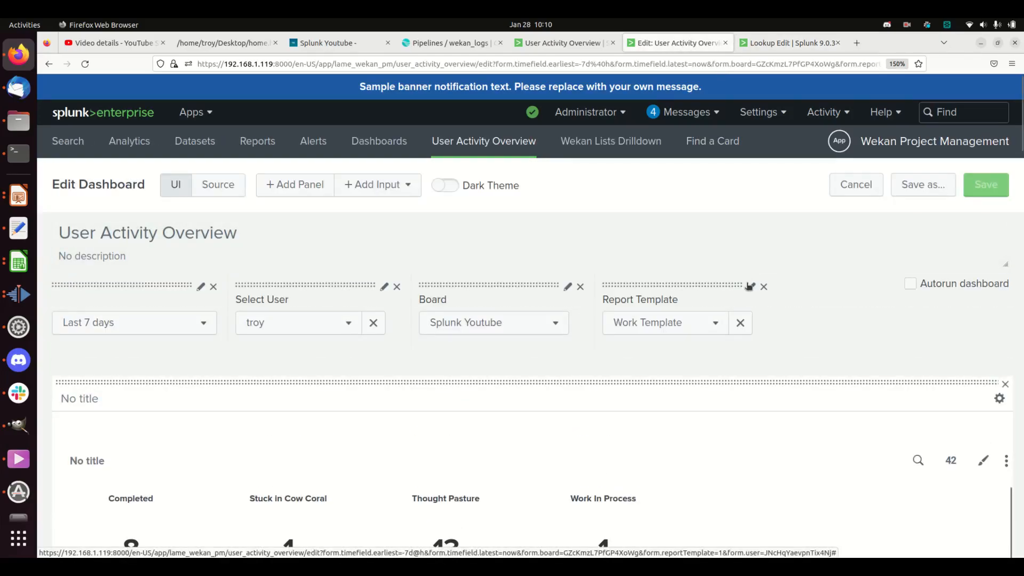
left_click(752, 286)
scroll(703, 351, "down", 10)
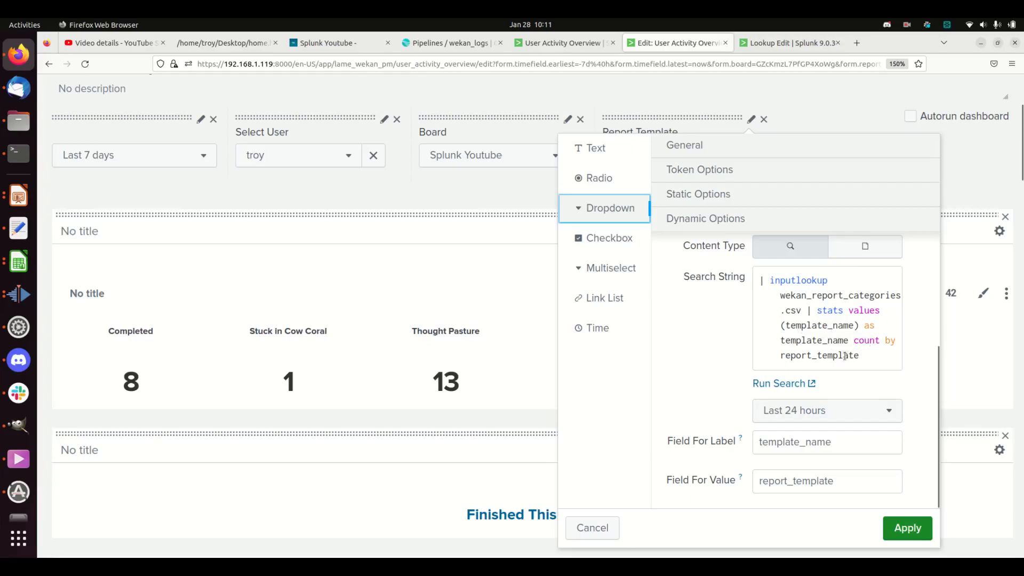
scroll(827, 397, "down", 3)
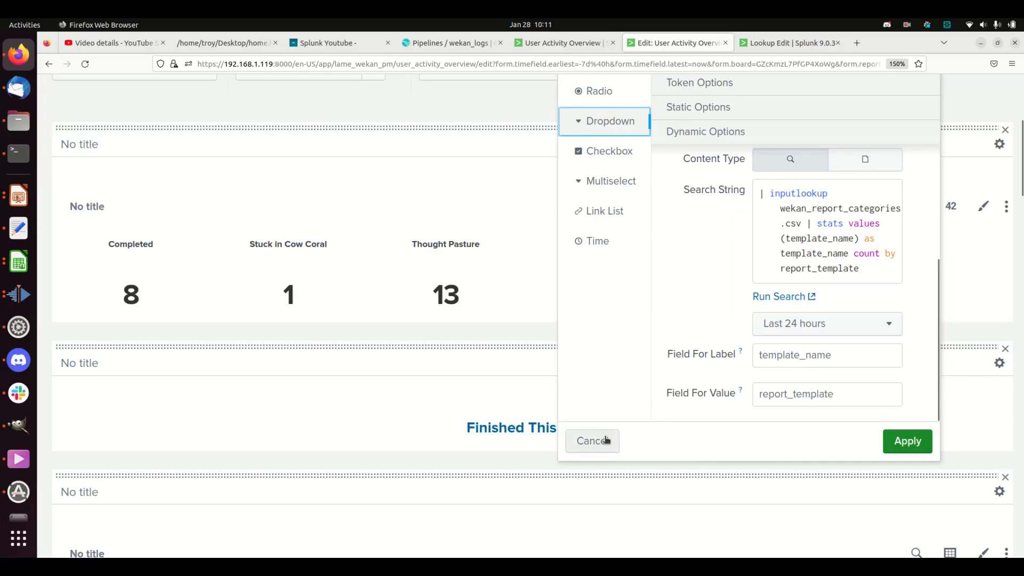
left_click(586, 441)
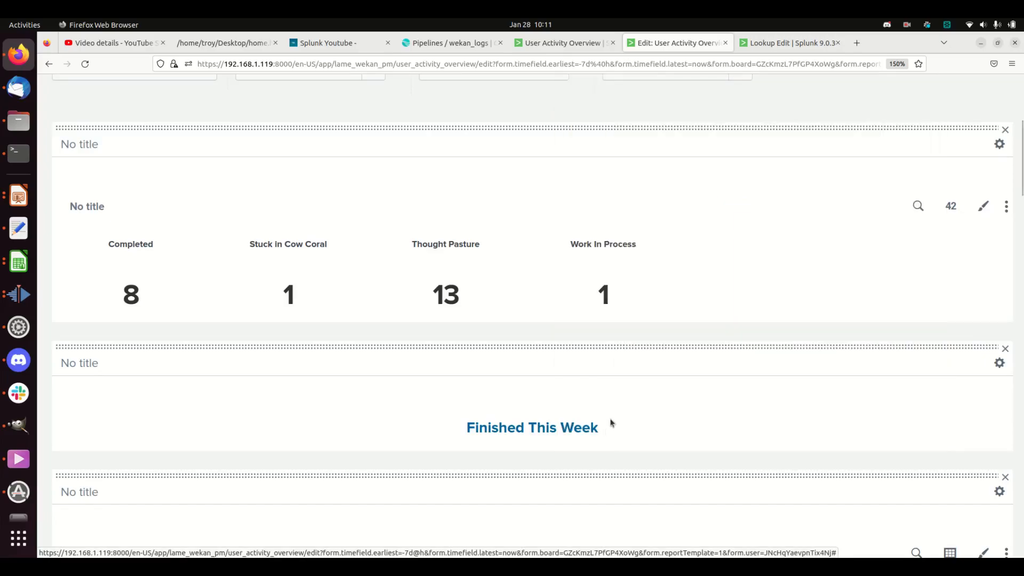
scroll(738, 338, "up", 5)
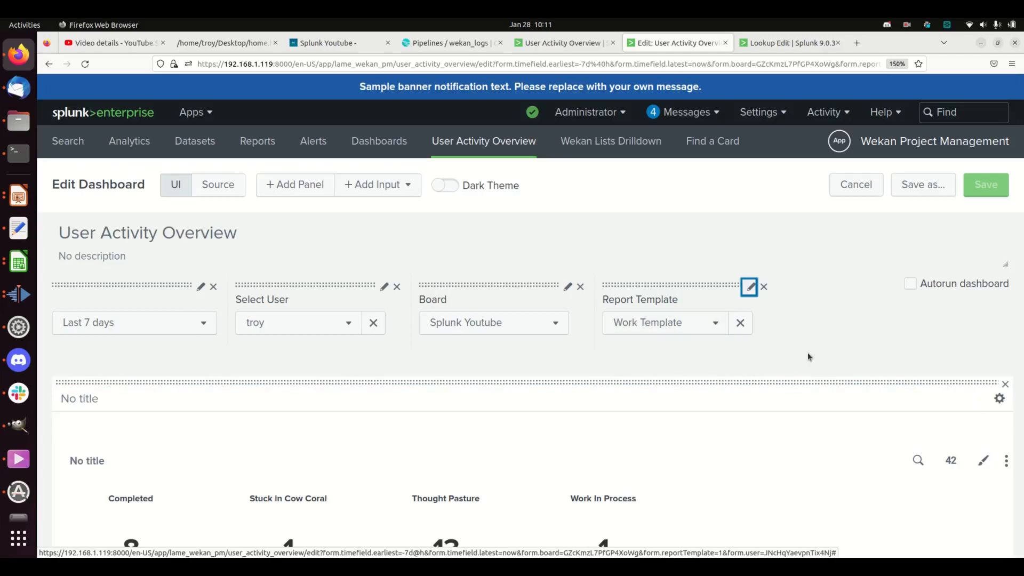
Examine the search string behind the status counts panel and close it without applying changes
scroll(858, 407, "down", 3)
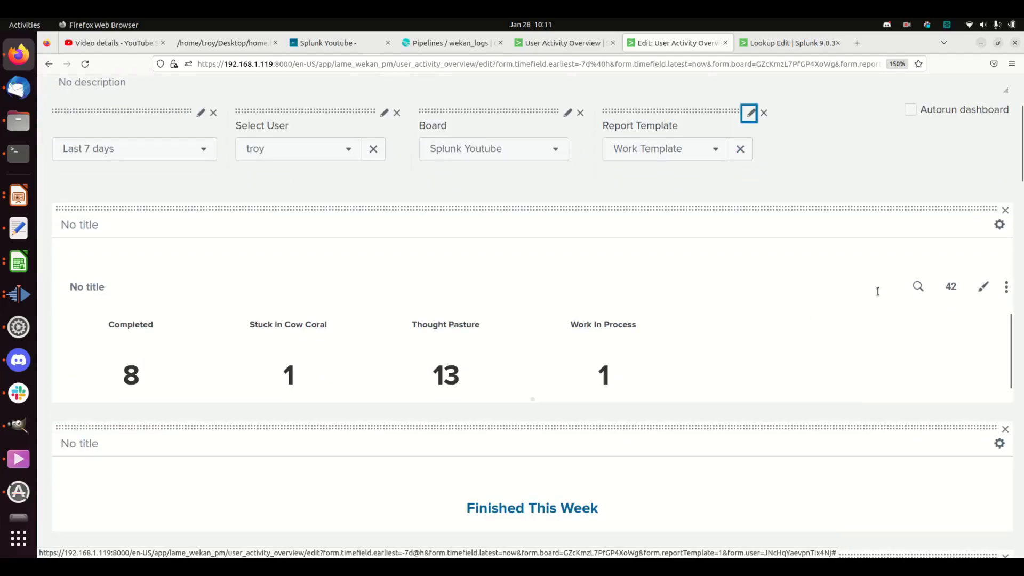
left_click(919, 286)
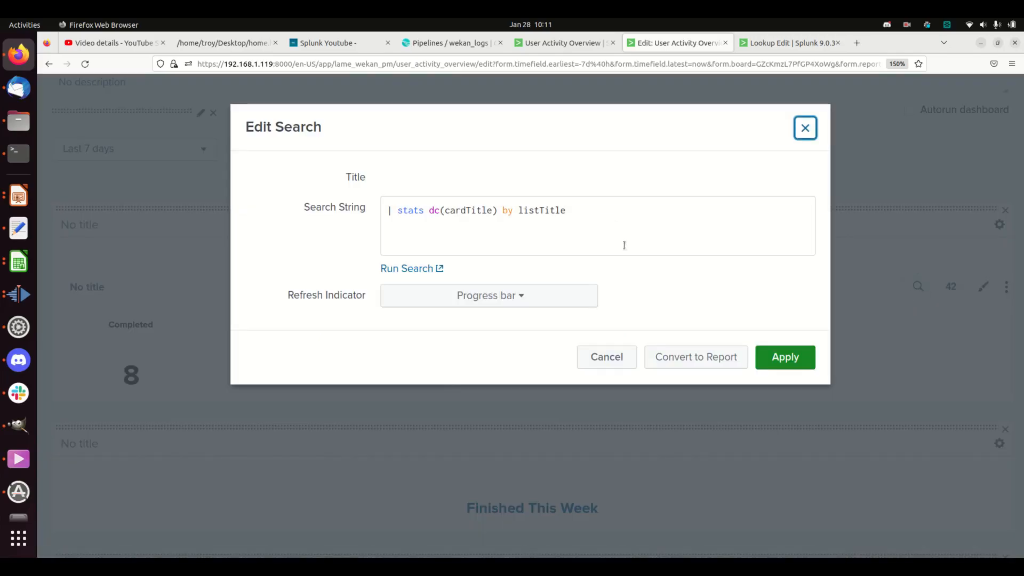
left_click(607, 357)
scroll(819, 284, "up", 3)
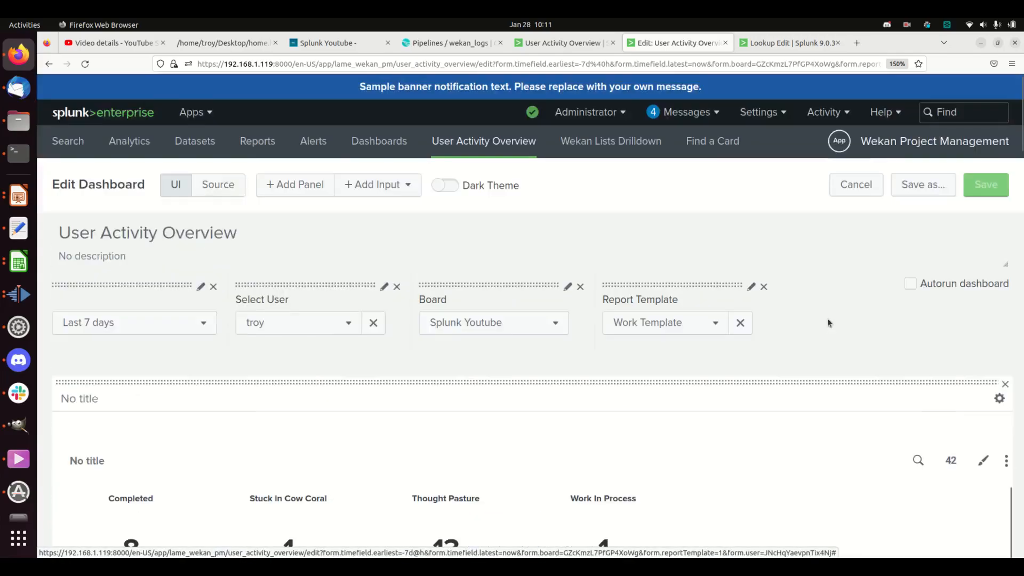
scroll(853, 346, "down", 2)
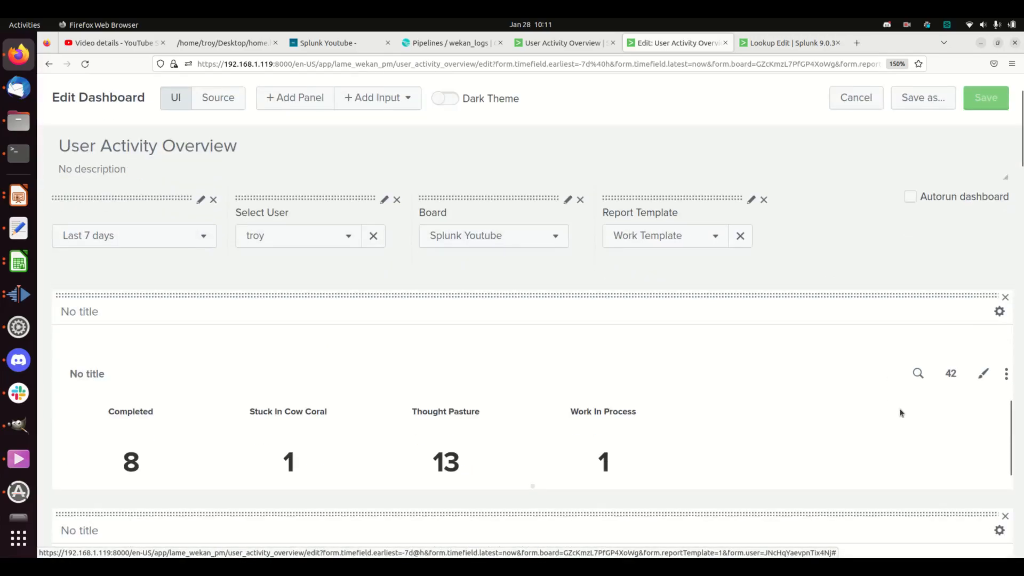
left_click(919, 372)
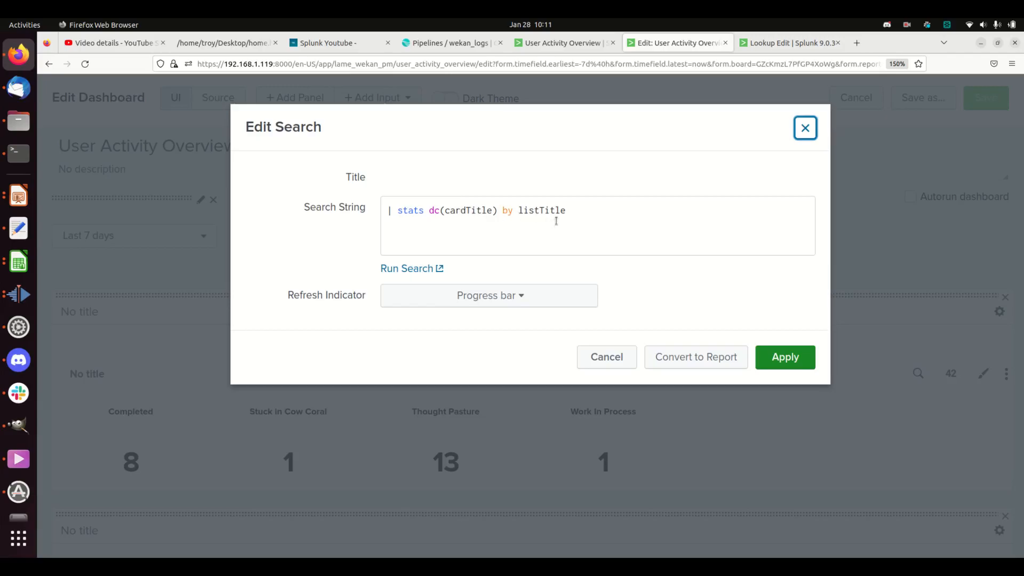
left_click(627, 356)
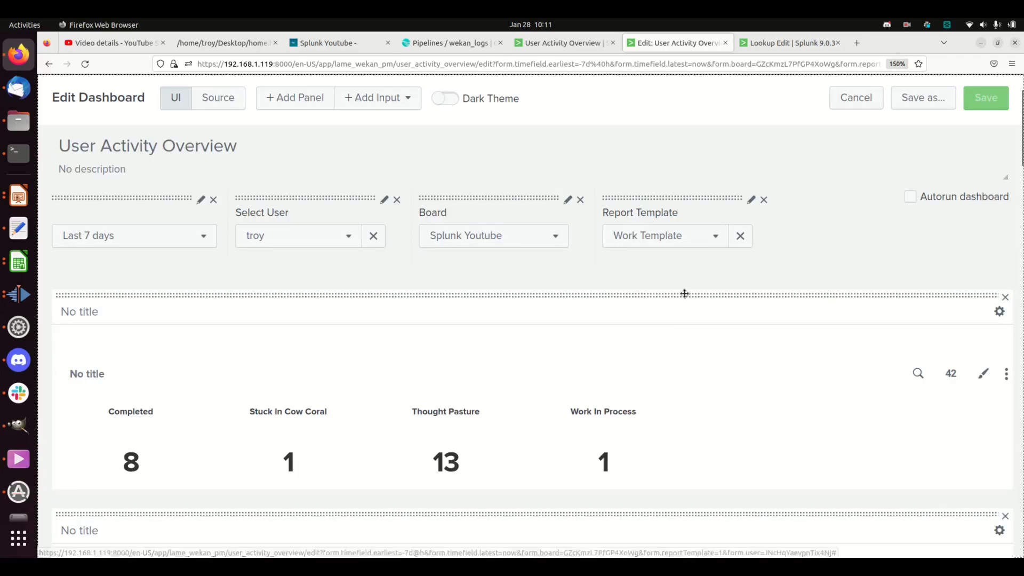
Open the dashboard's source code and highlight the whole base search block with the id SearchID
scroll(389, 247, "up", 2)
left_click(218, 185)
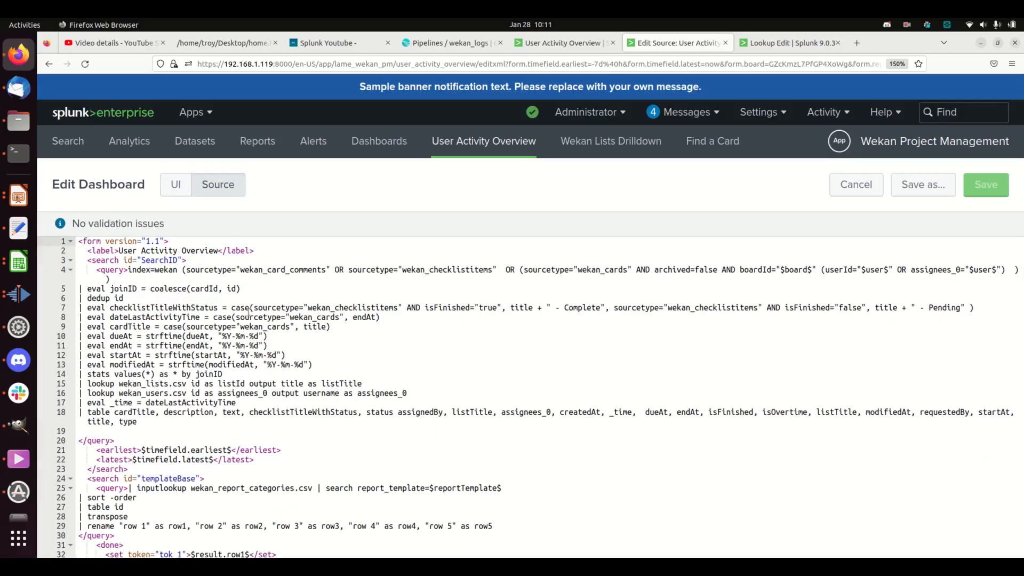
left_click_drag(81, 257, 226, 470)
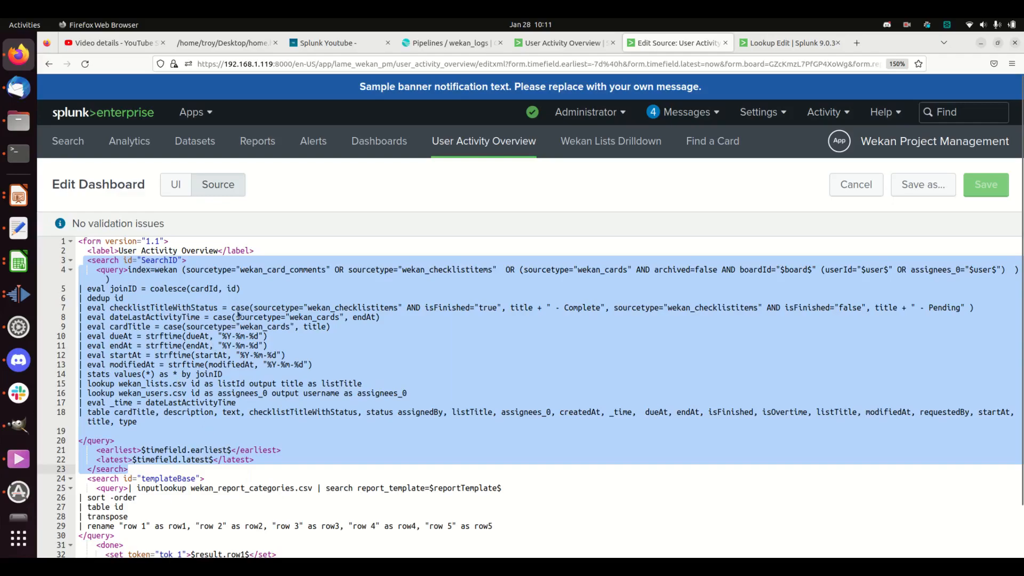
left_click(192, 271)
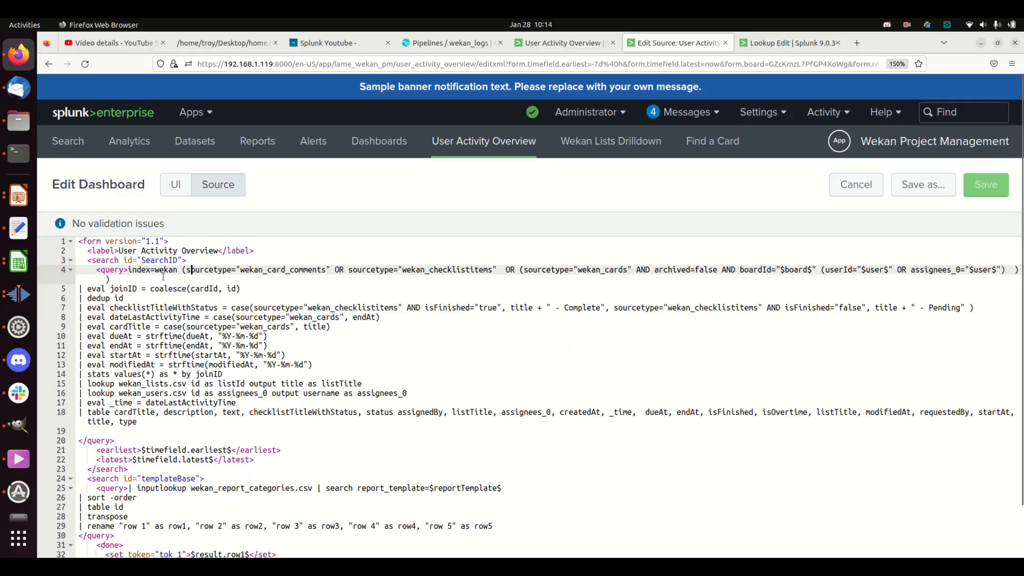
Highlight the SearchID query's lines from the joinID eval through the stats command, and its closing table command
left_click(226, 374)
left_click_drag(226, 373, 130, 278)
left_click(131, 279)
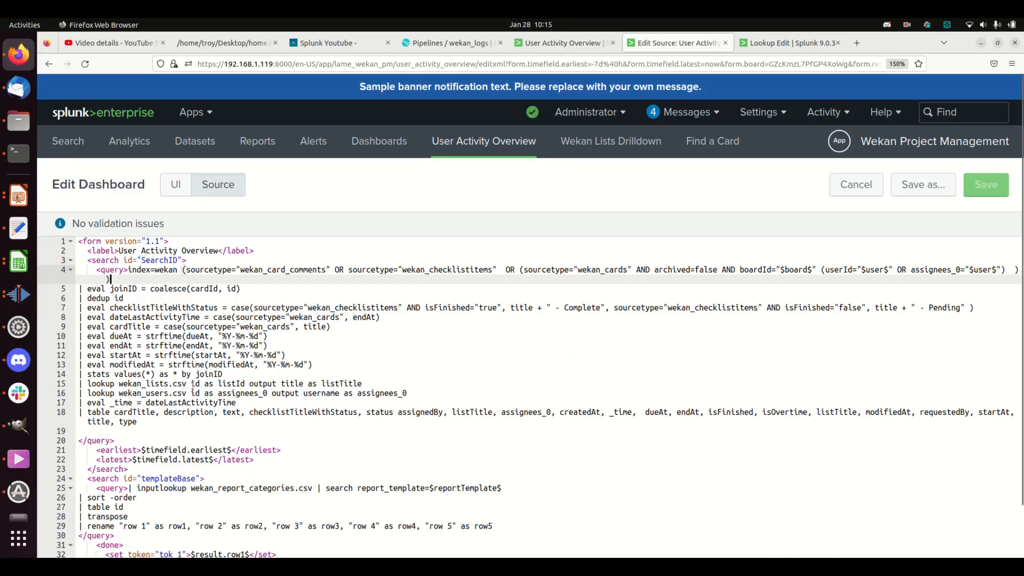
scroll(221, 394, "down", 3)
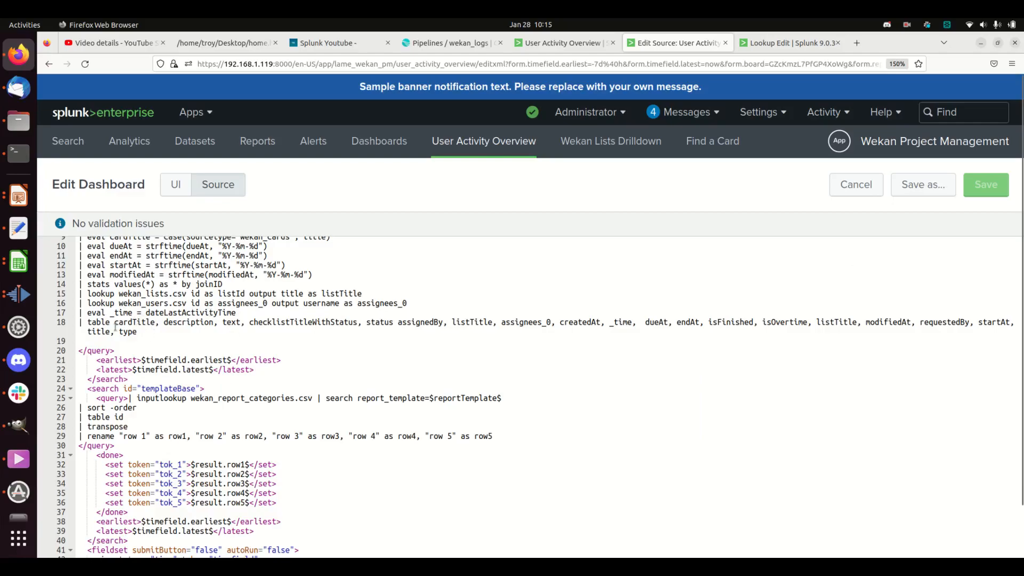
left_click_drag(140, 332, 88, 322)
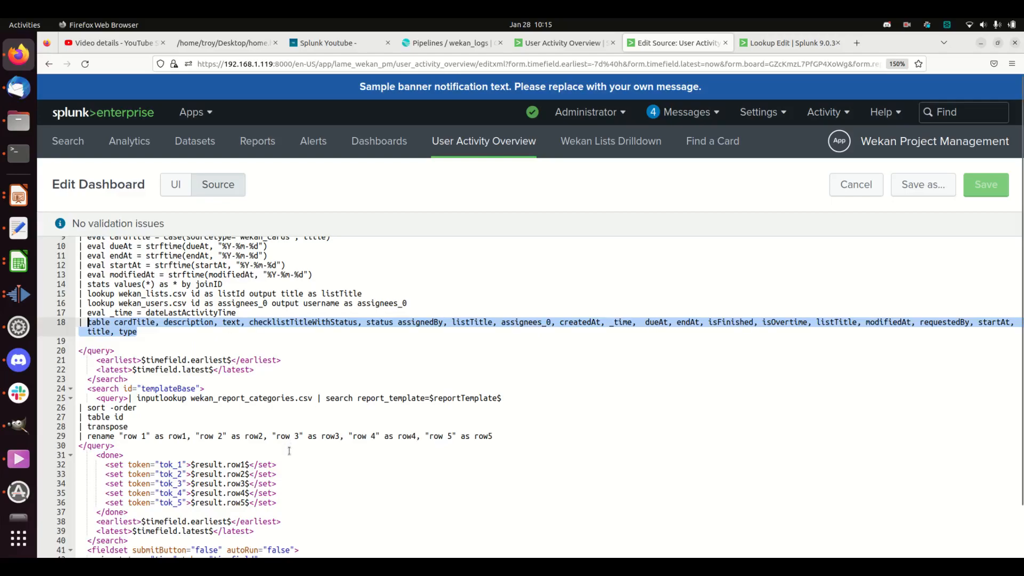
Look through the source from the templateBase search and its tok_1 to tok_5 tokens down to the inputs and first panels
scroll(290, 442, "down", 3)
scroll(290, 453, "down", 2)
scroll(290, 453, "up", 5)
scroll(277, 453, "down", 3)
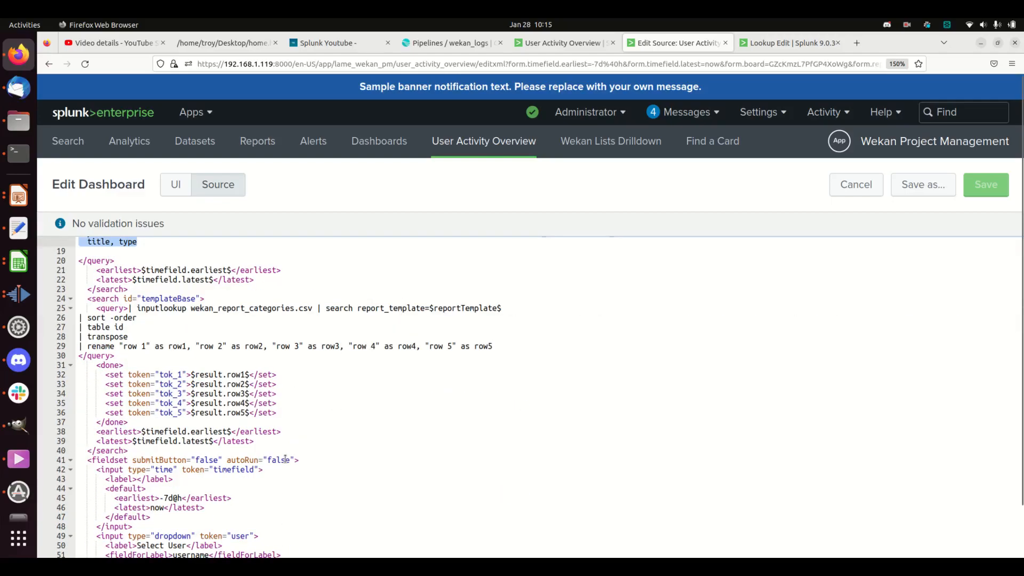
scroll(264, 456, "up", 5)
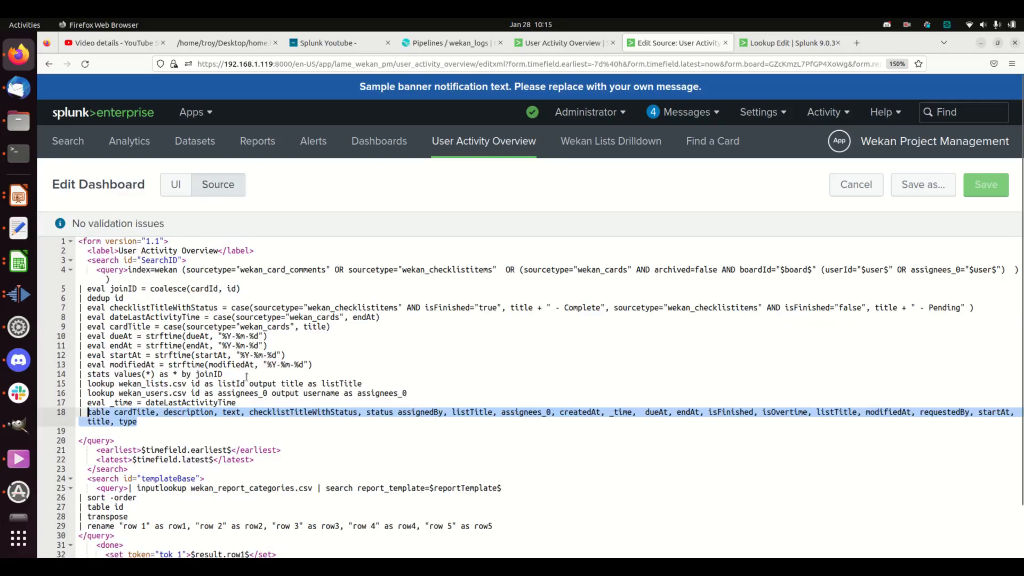
scroll(233, 388, "down", 5)
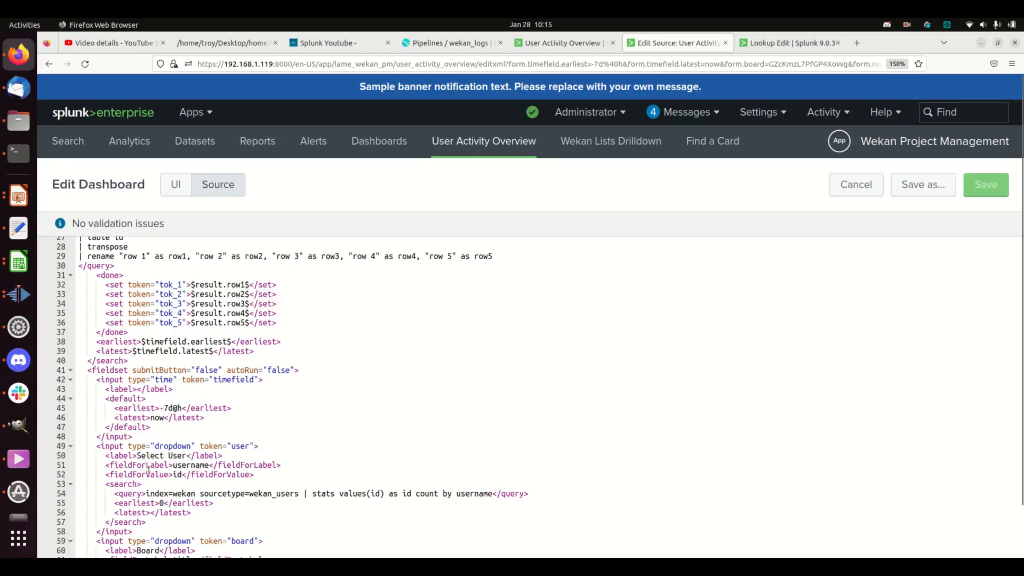
scroll(147, 484, "down", 15)
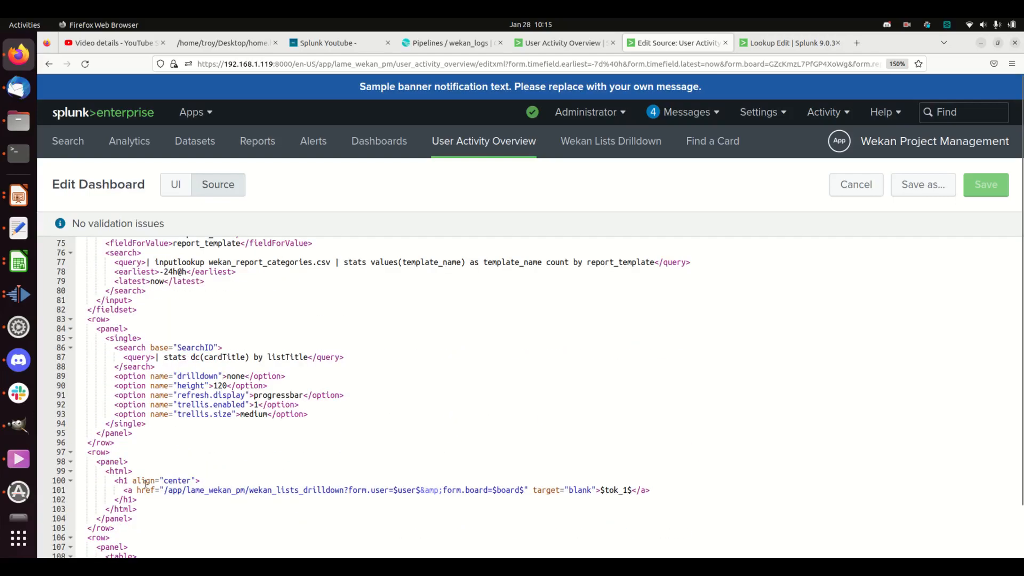
Collapse the fieldset block in the source and review the SearchID and templateBase searches around it
scroll(148, 484, "up", 18)
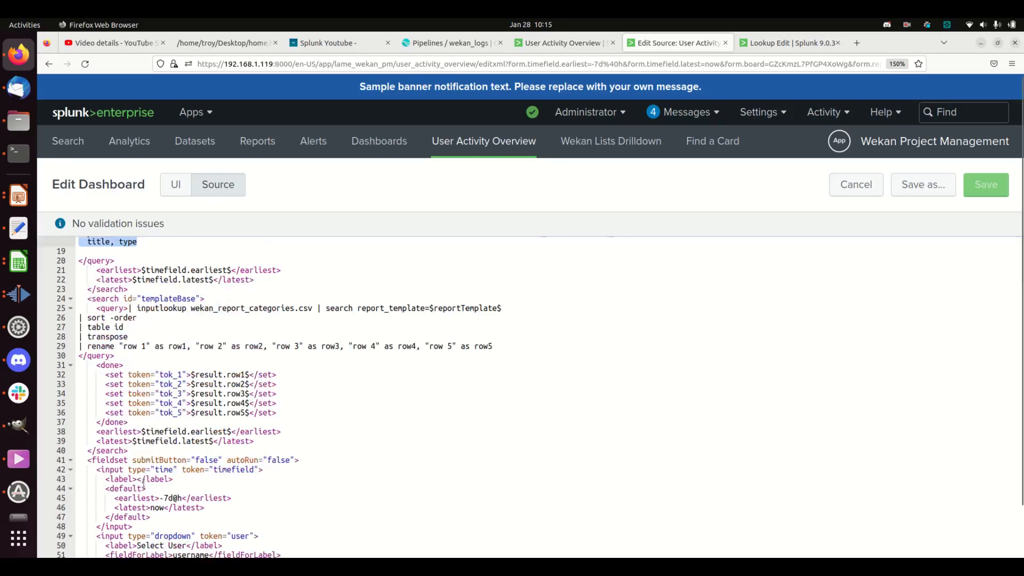
left_click(70, 459)
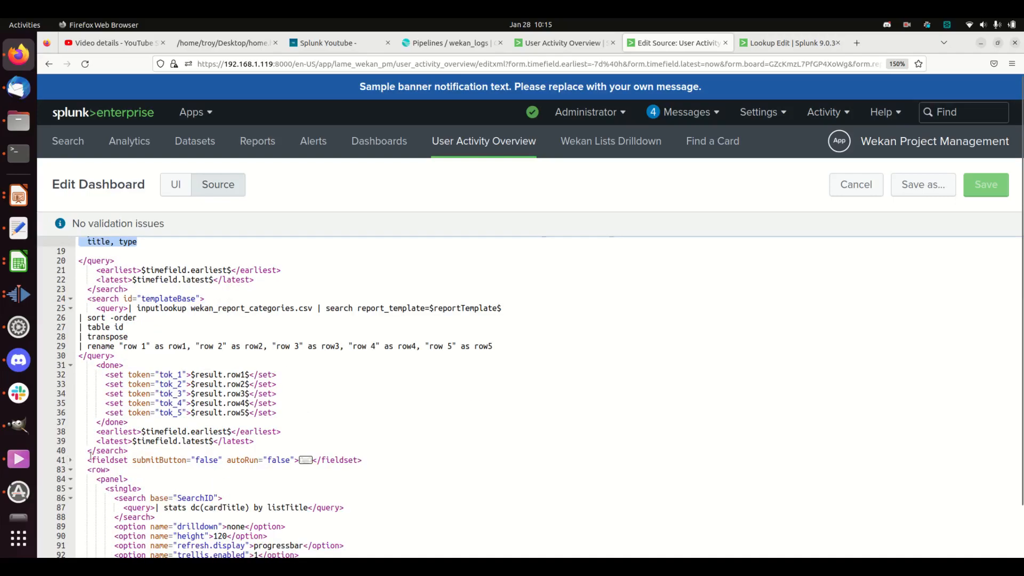
scroll(136, 467, "down", 3)
scroll(137, 468, "down", 3)
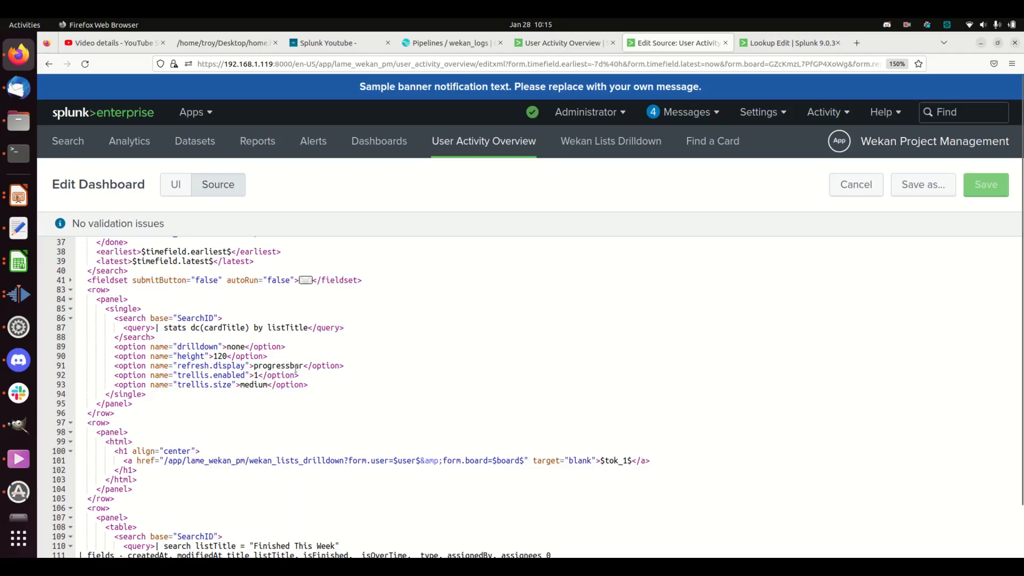
scroll(321, 404, "up", 12)
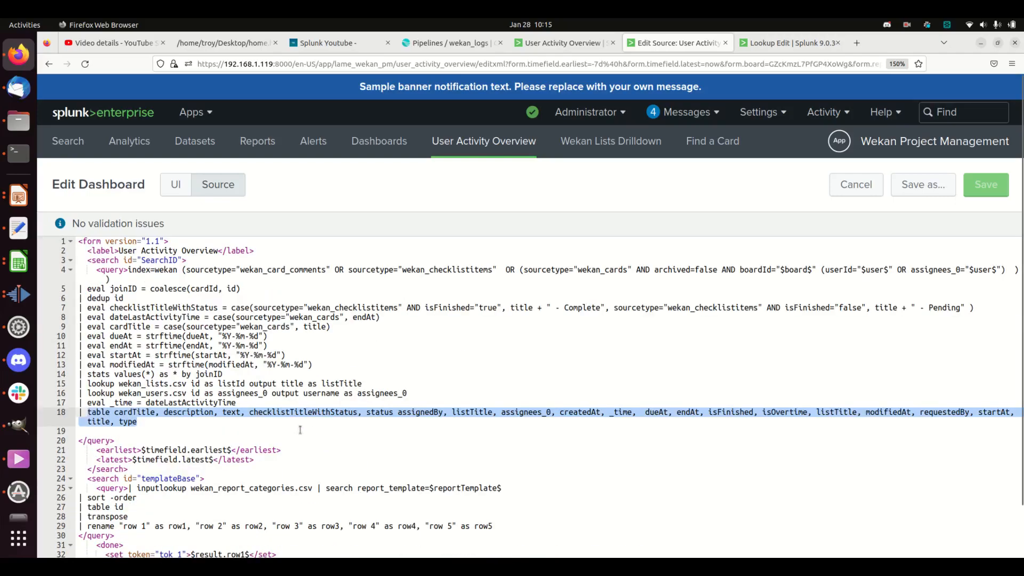
scroll(171, 459, "down", 3)
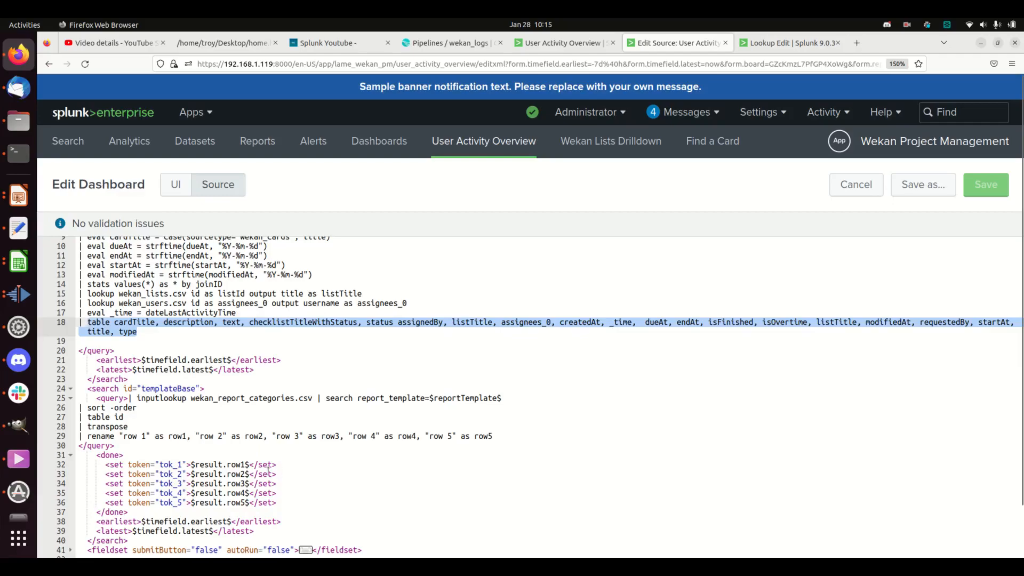
scroll(259, 468, "down", 3)
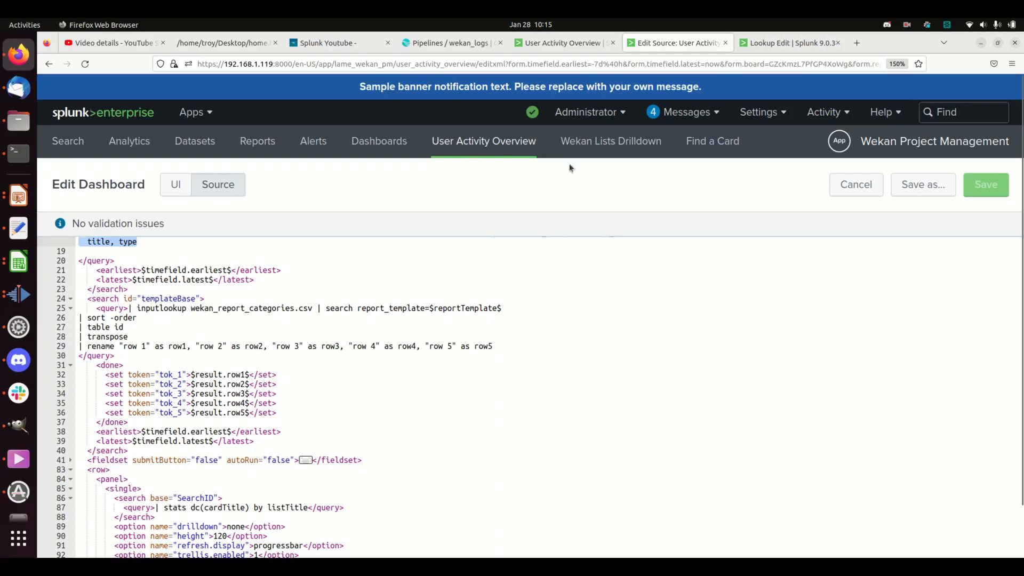
Compare the templateBase query with the id, order and report_template columns of the wekan_report_categories.csv lookup
left_click(744, 42)
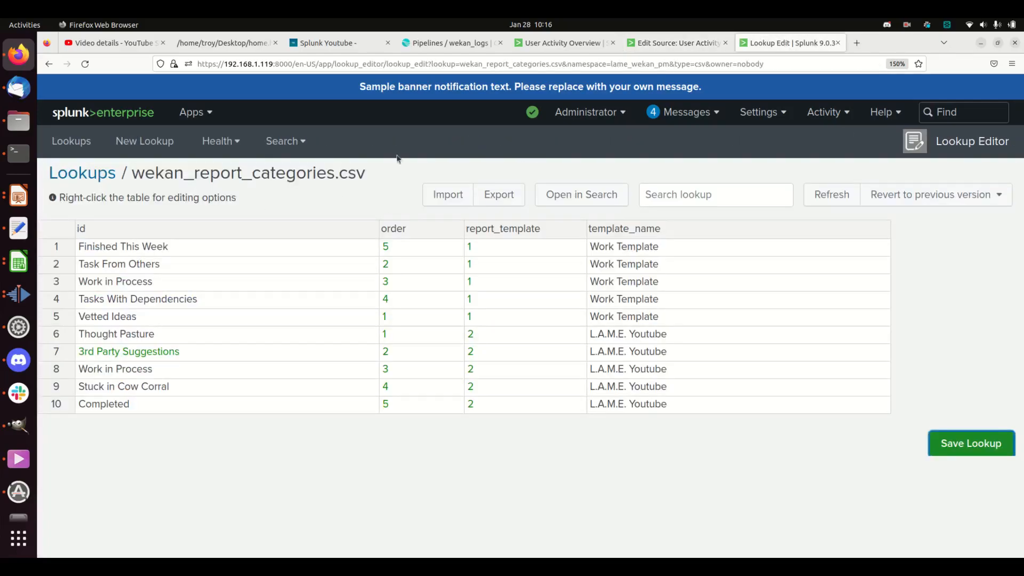
left_click(675, 42)
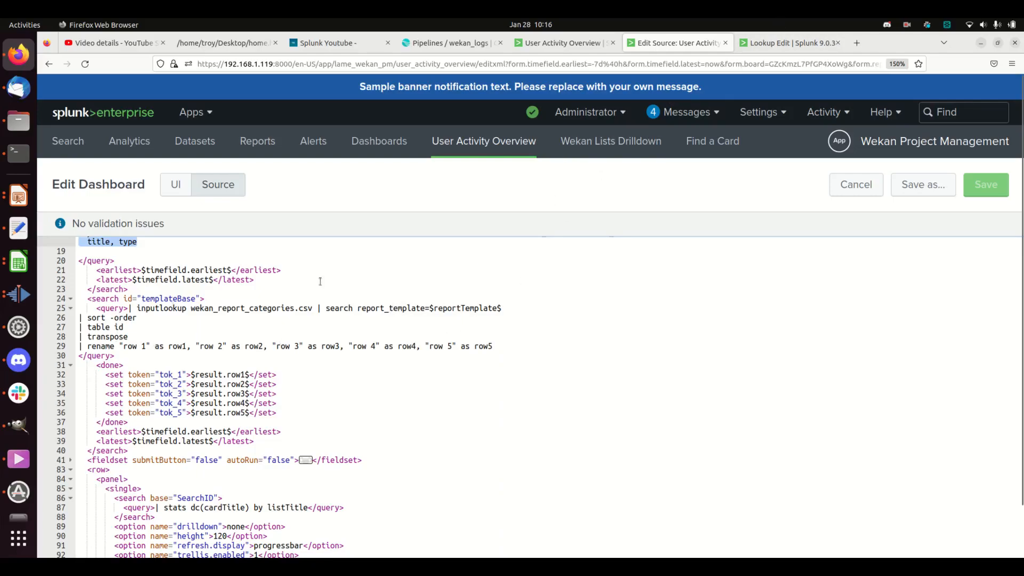
left_click(775, 40)
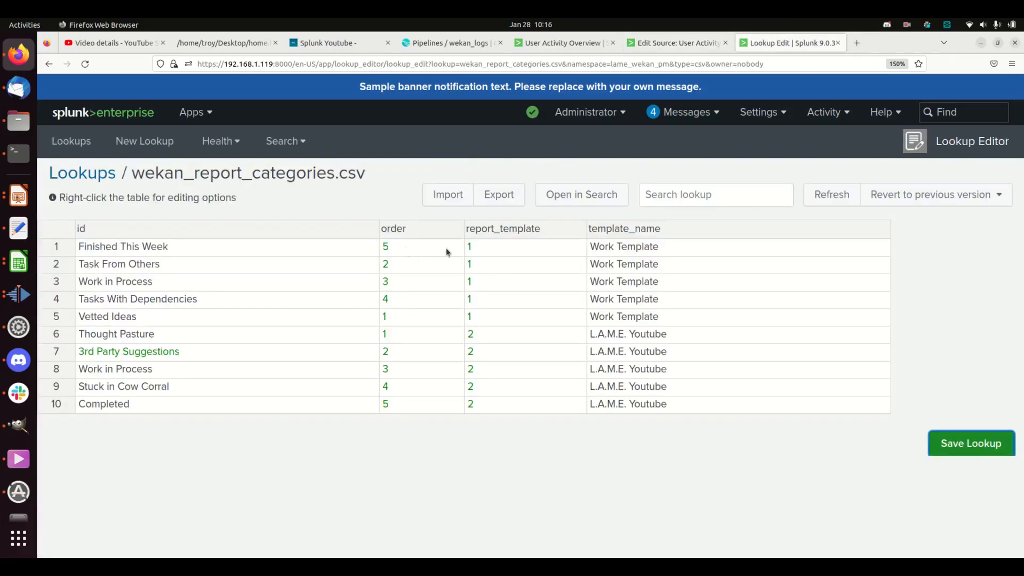
key("ctrl+Page_Up")
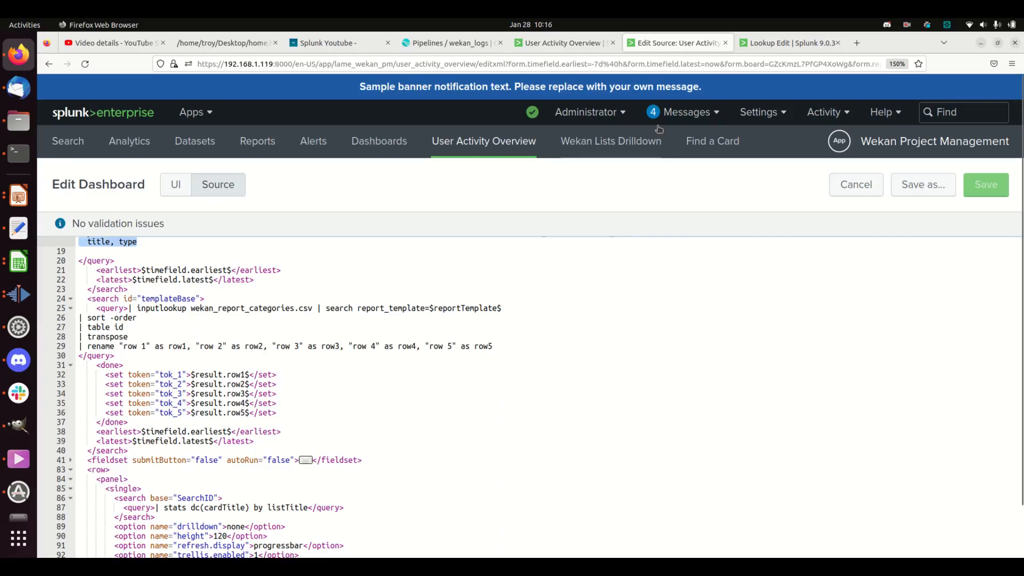
left_click(774, 45)
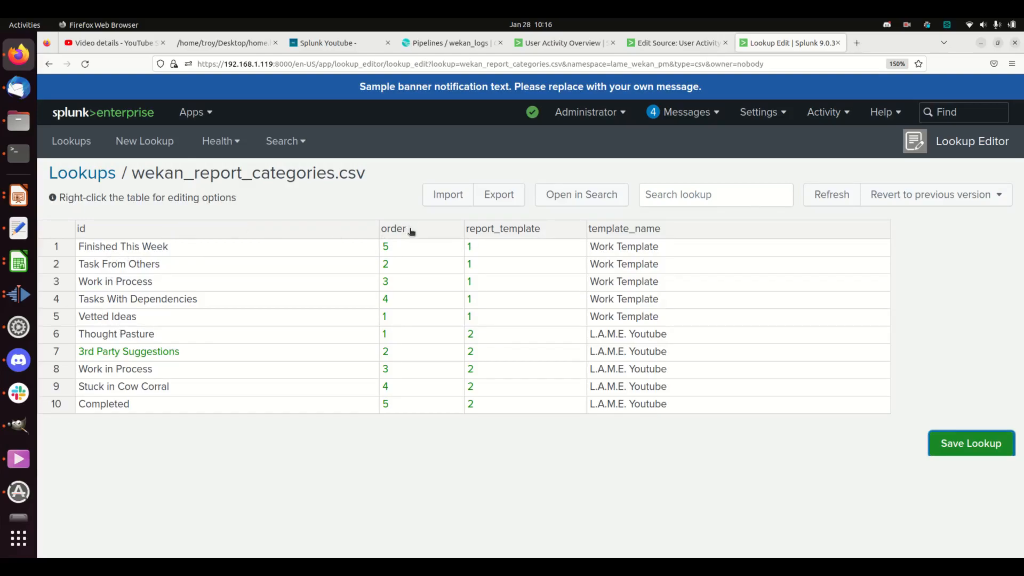
Return to the dashboard source and highlight the done block that sets tokens tok_1 to tok_5
left_click(634, 42)
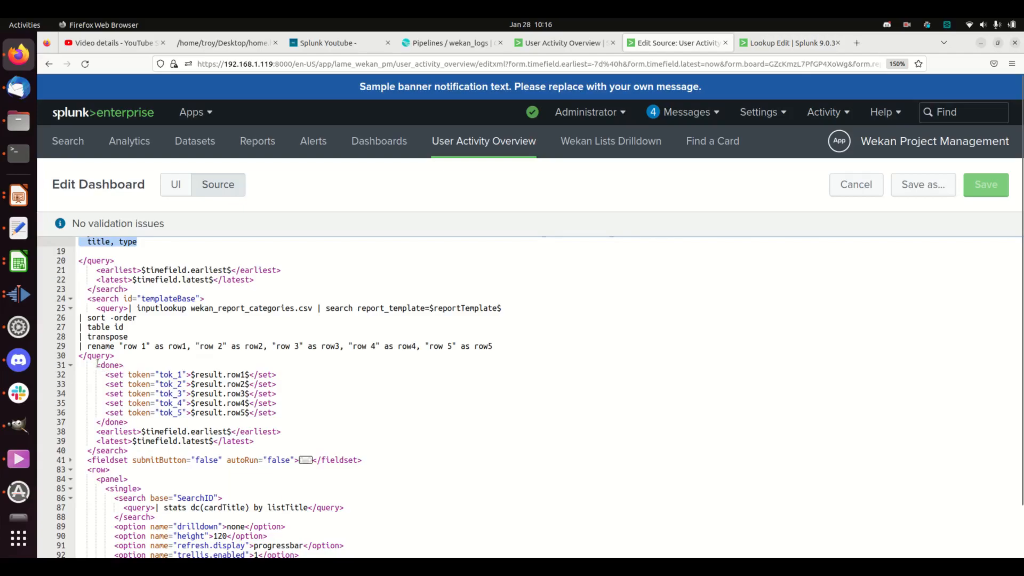
left_click_drag(97, 366, 129, 422)
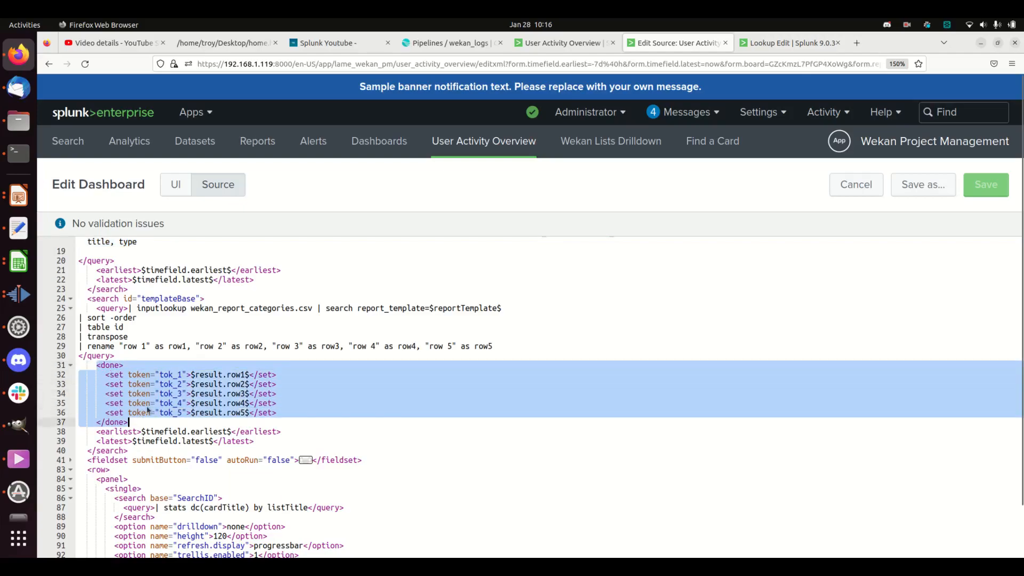
left_click(177, 377)
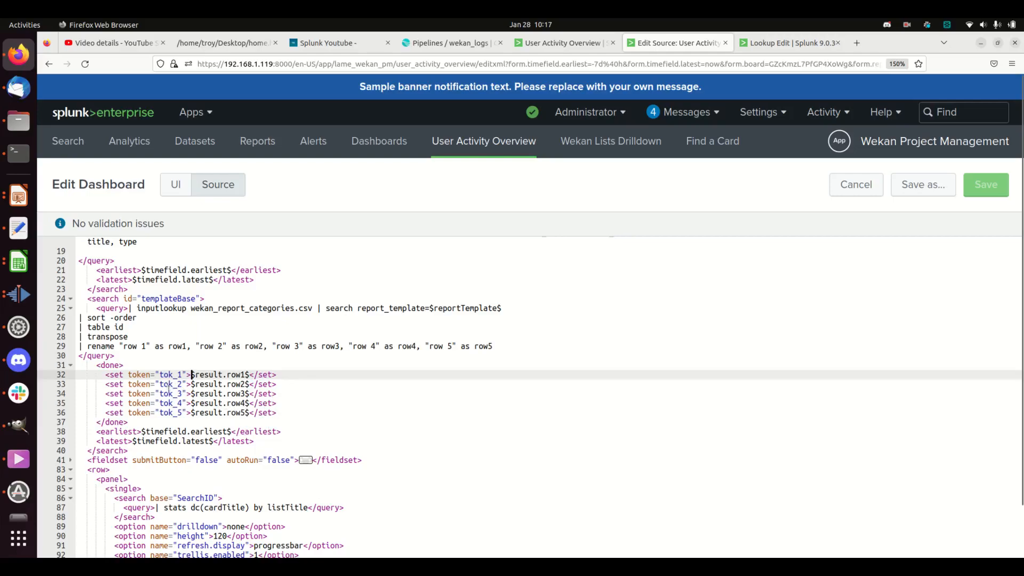
Look through the panel rows in the source, comparing the $tok_1$ heading with the fixed headings and listTitle searches below it
scroll(294, 443, "down", 15)
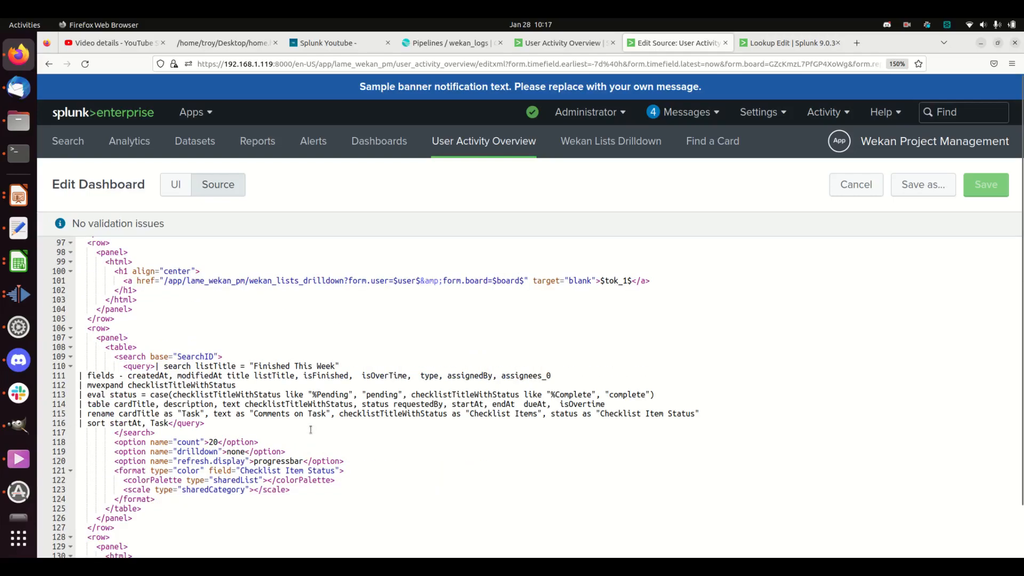
scroll(308, 428, "up", 6)
scroll(255, 428, "down", 2)
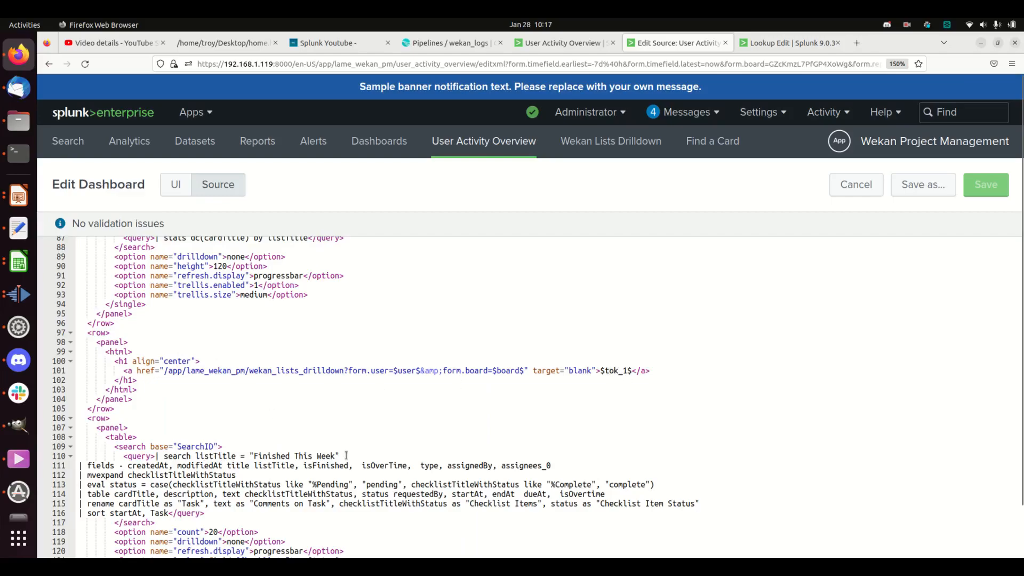
scroll(346, 455, "down", 12)
scroll(536, 473, "down", 2)
scroll(539, 474, "up", 2)
scroll(526, 468, "up", 2)
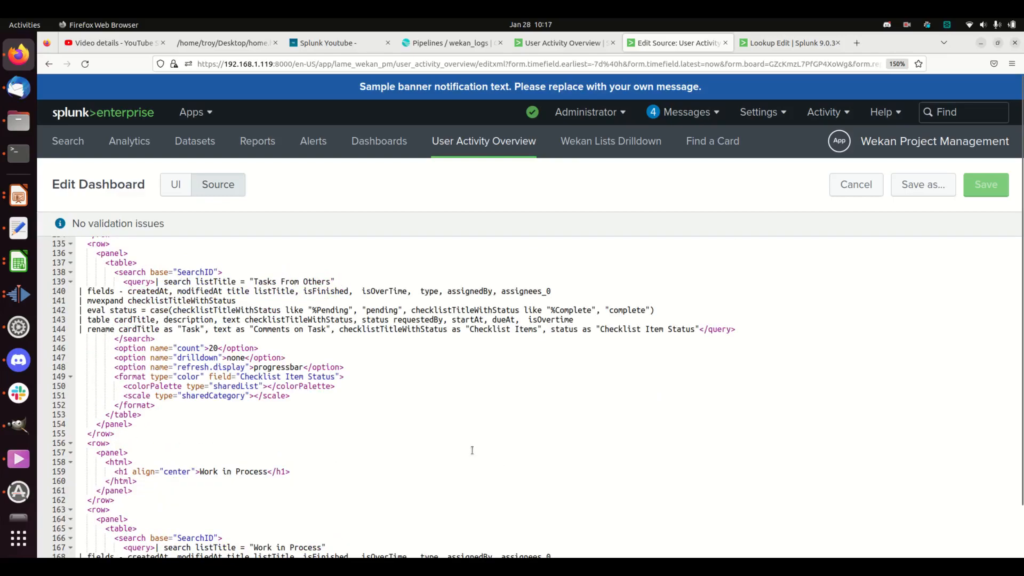
scroll(462, 448, "up", 8)
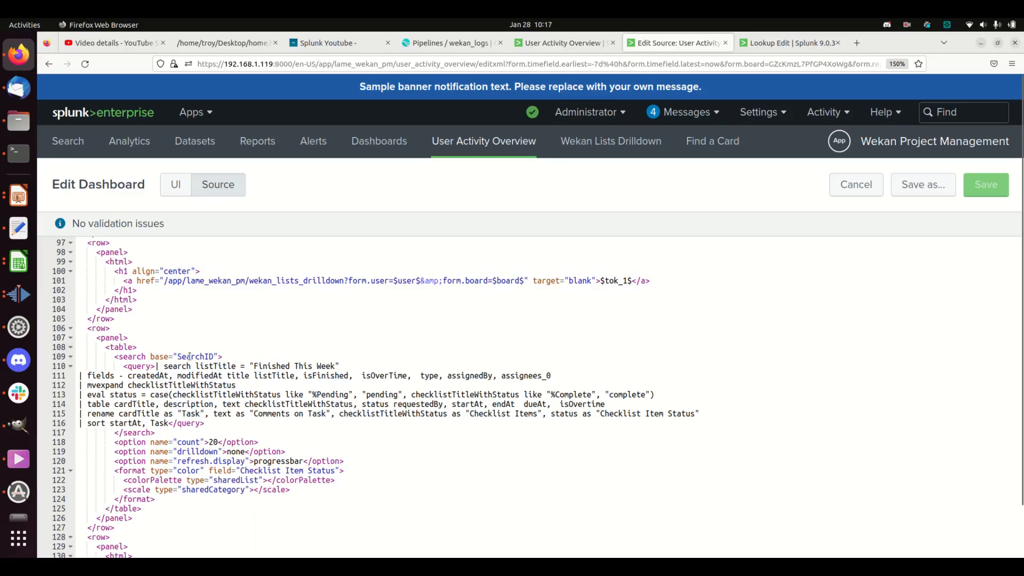
Collapse the finished table rows and replace the Tasks From Others heading with $tok_2$ and the Work in Process heading with $tok_3$
left_click(71, 328)
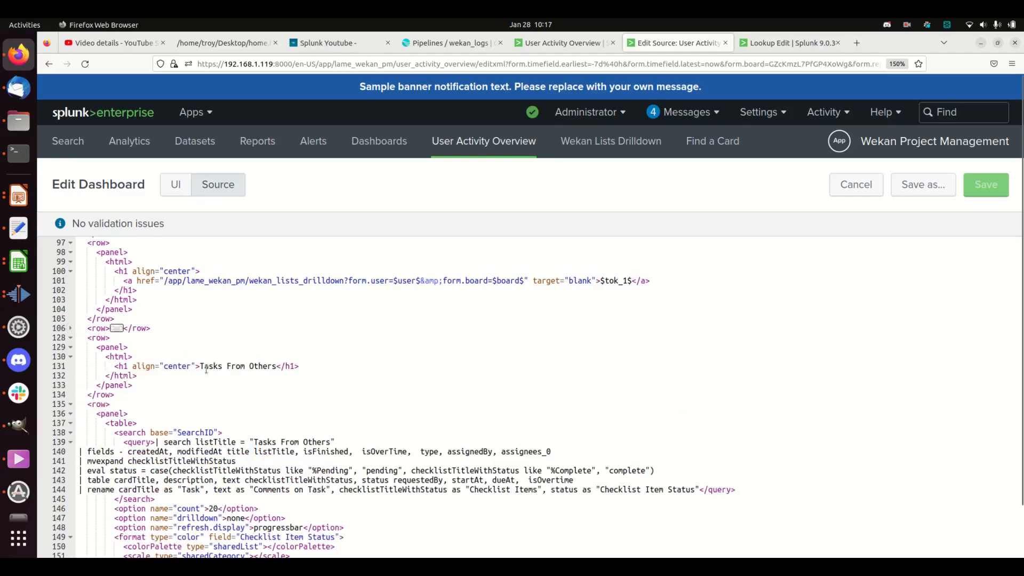
left_click_drag(200, 367, 277, 366)
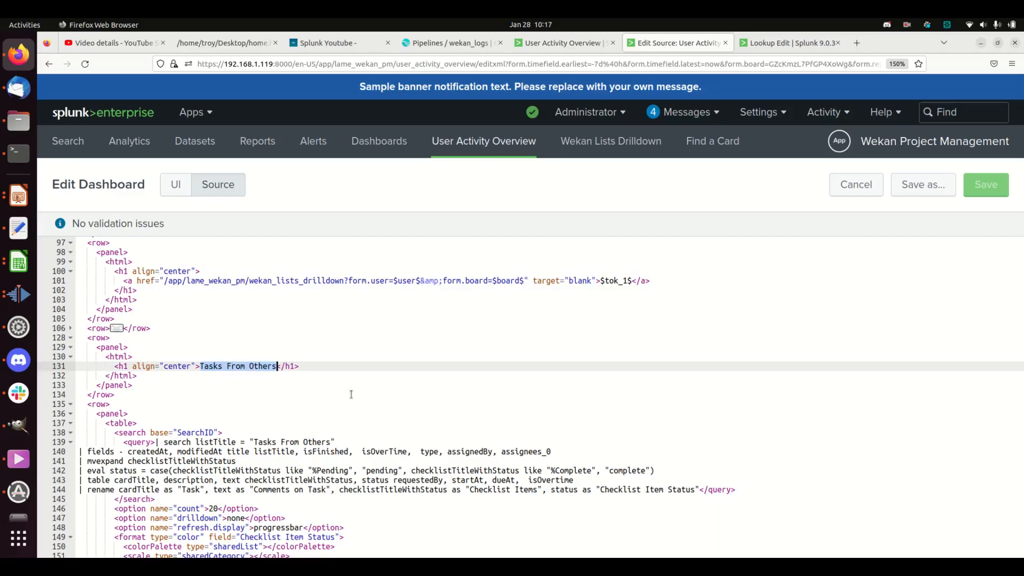
type("$tok_2$")
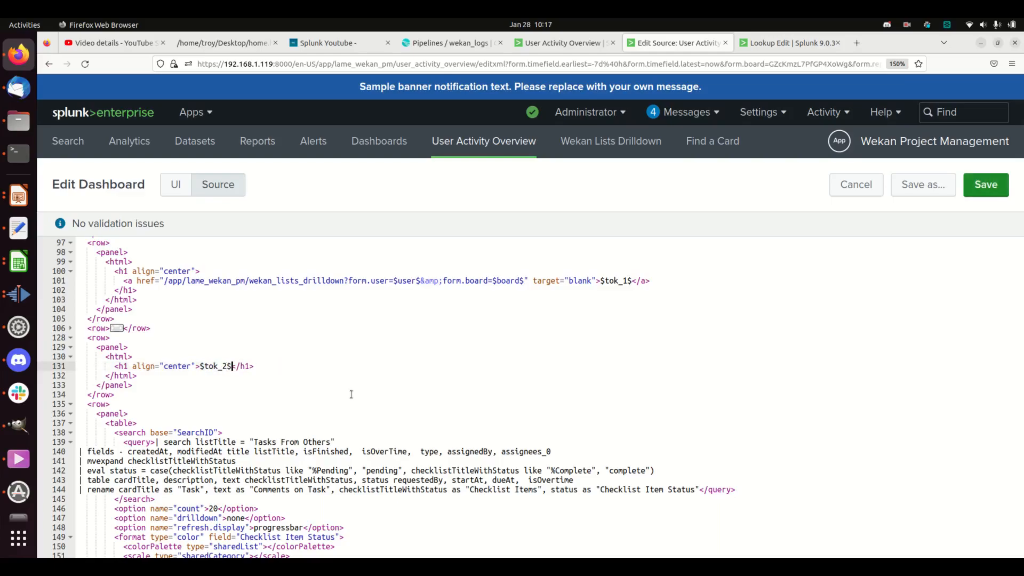
left_click(70, 407)
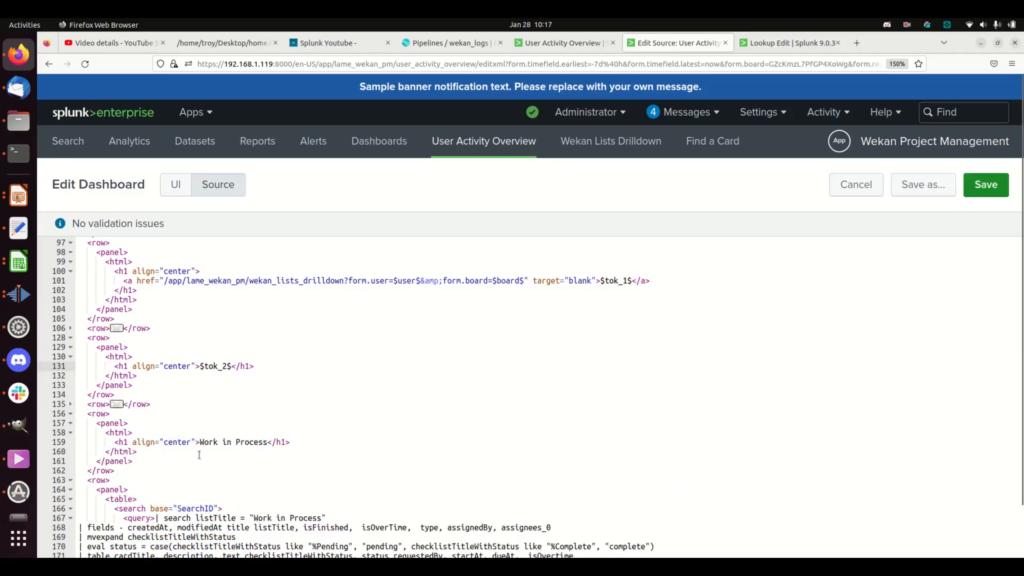
left_click_drag(202, 442, 268, 443)
type("$tok_3$")
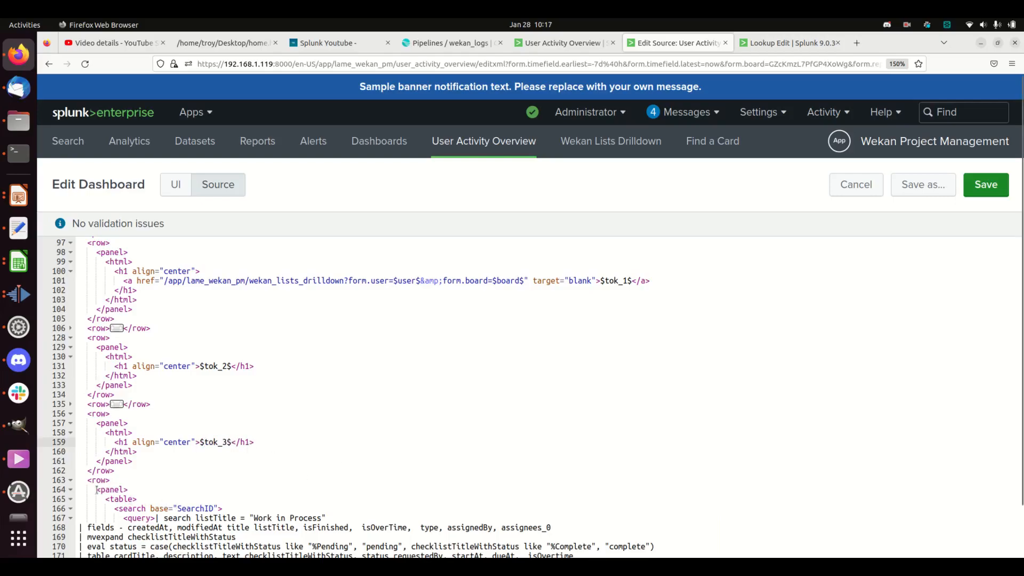
Collapse the Work in Process table row and replace the Tasks With Dependencies heading with $tok_4$
left_click(70, 480)
scroll(230, 473, "down", 5)
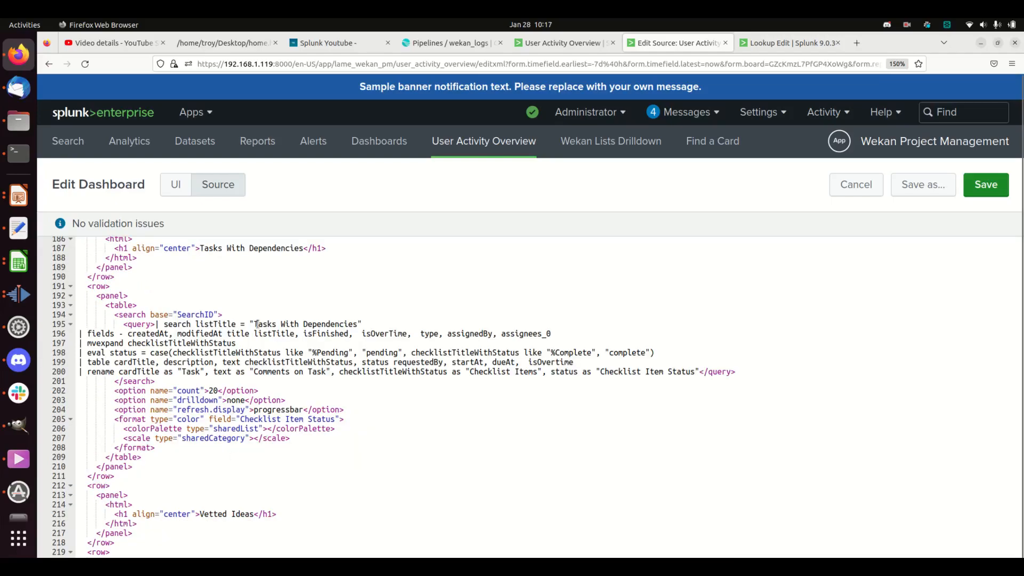
scroll(162, 300, "up", 3)
left_click_drag(202, 338, 297, 338)
type("$tok_4")
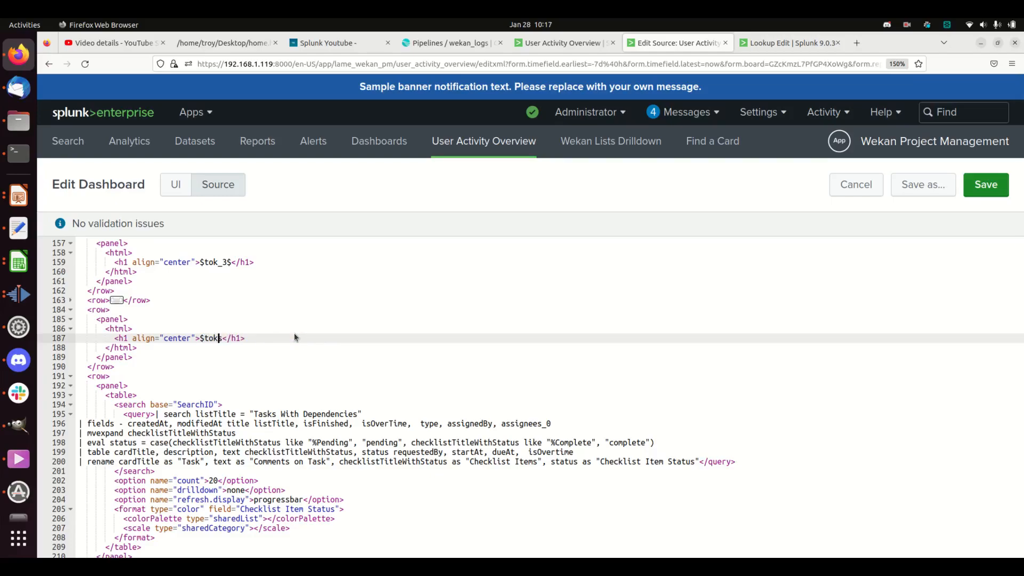
type("$")
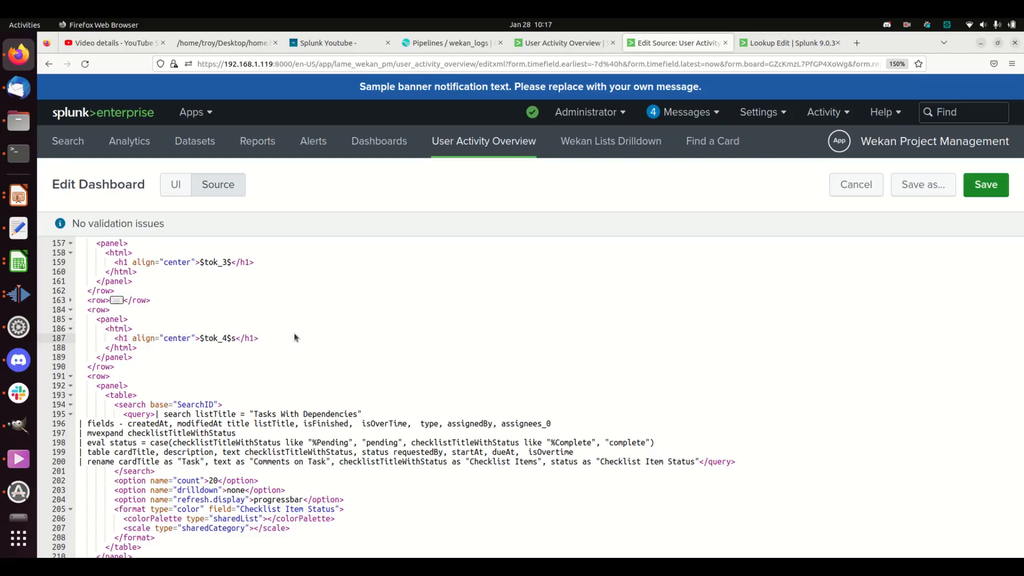
key("Delete")
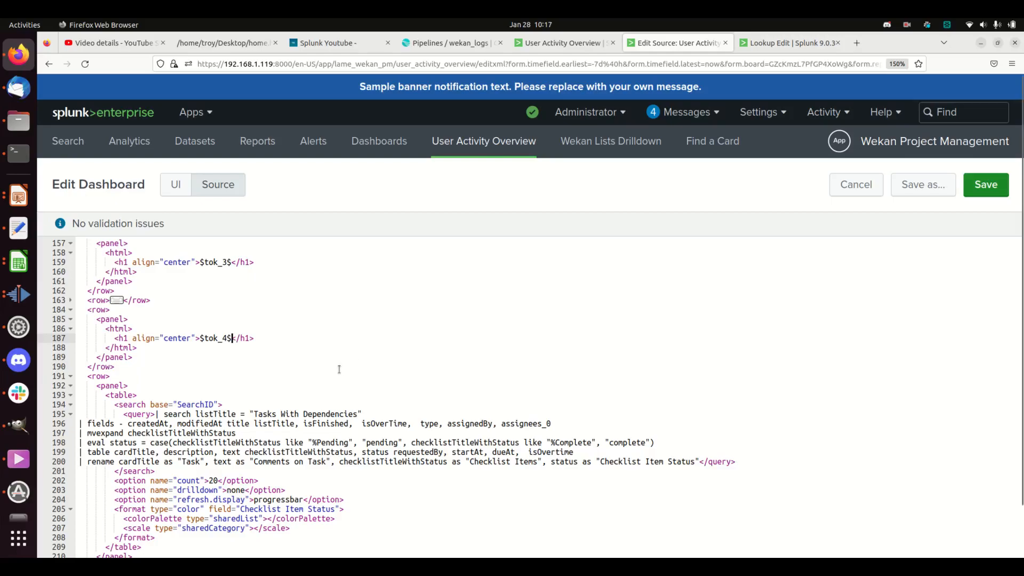
Replace the Vetted Ideas heading with $tok_5$ and save the dashboard
scroll(338, 368, "down", 10)
left_click_drag(200, 369, 255, 369)
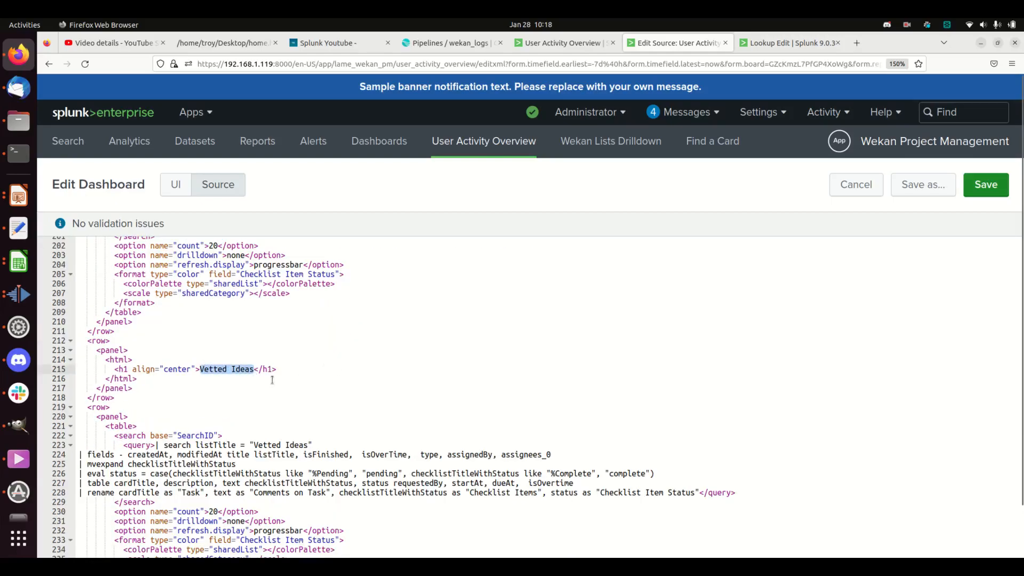
type("$tok_5")
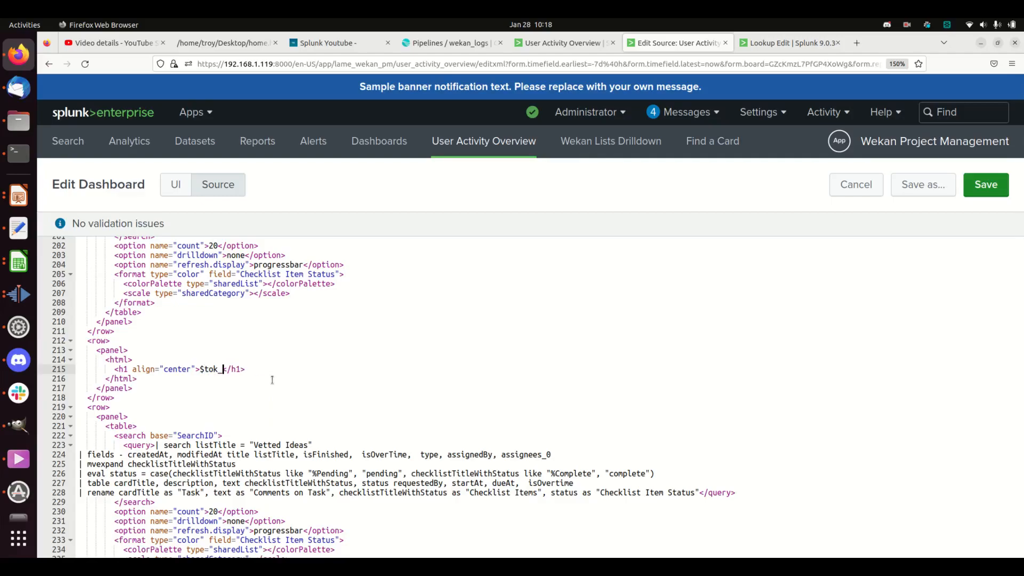
type("$")
left_click(981, 187)
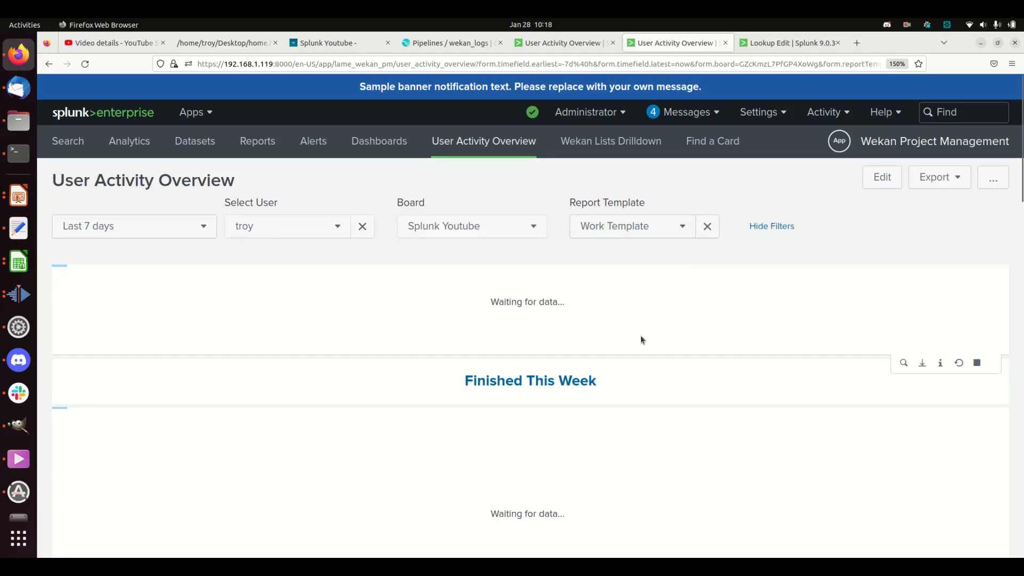
Check the panel headings down the saved dashboard with the Work Template report template
scroll(667, 425, "down", 5)
scroll(661, 424, "down", 13)
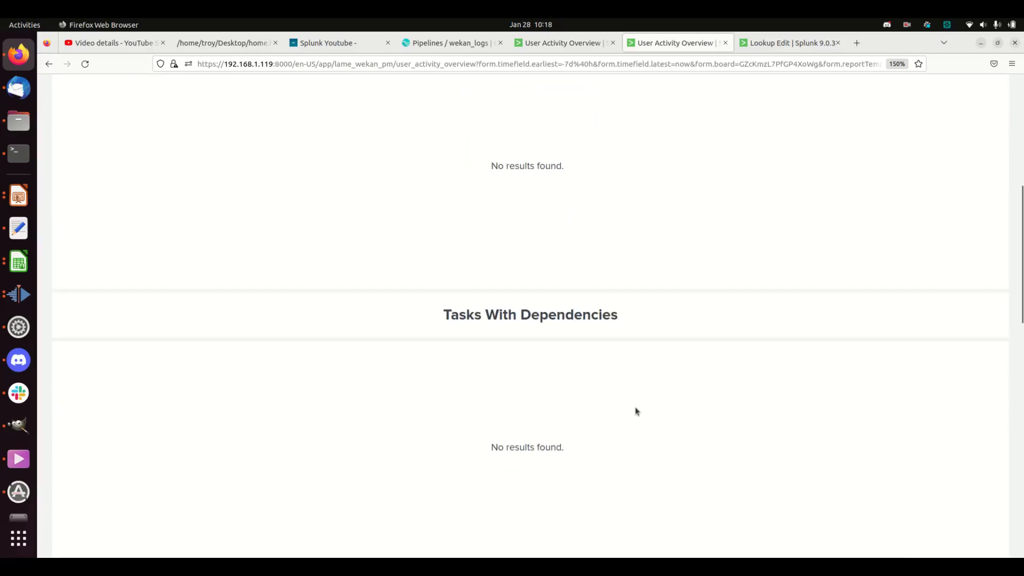
scroll(611, 404, "down", 2)
scroll(640, 411, "up", 20)
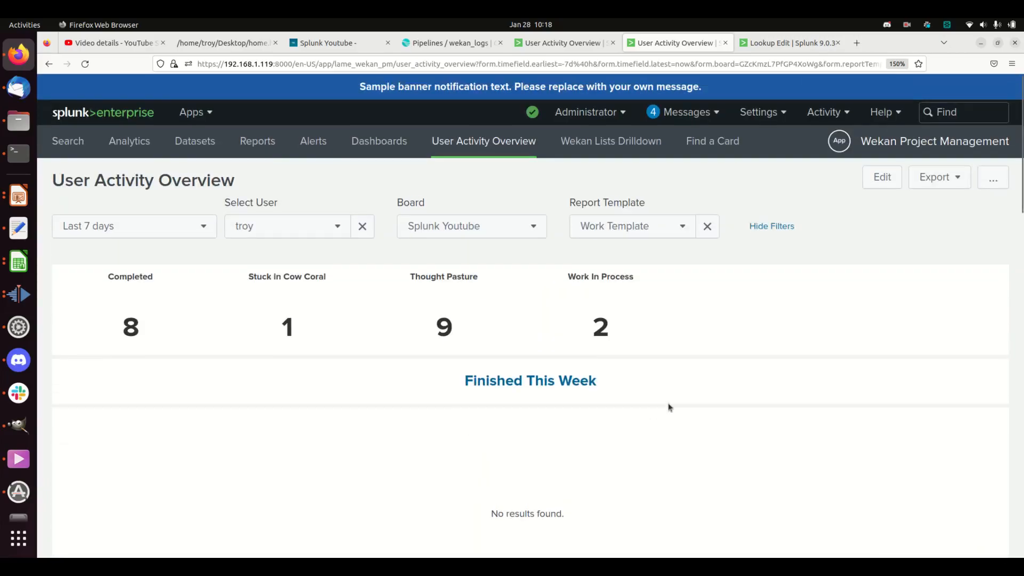
Switch the report template to L.A.M.E. Youtube and check the headings of all panels
left_click(660, 234)
left_click(634, 281)
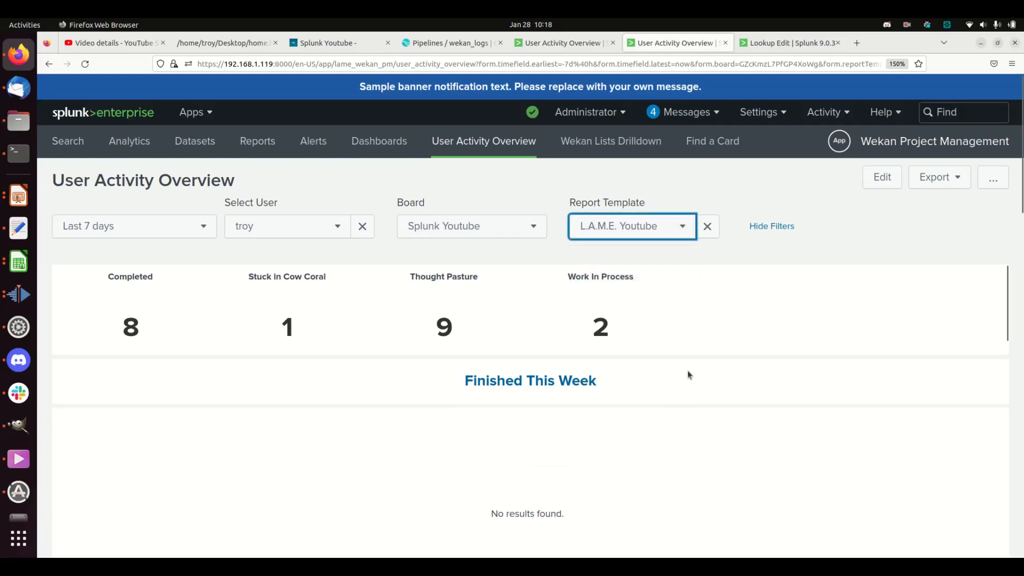
scroll(574, 416, "down", 2)
scroll(580, 435, "down", 10)
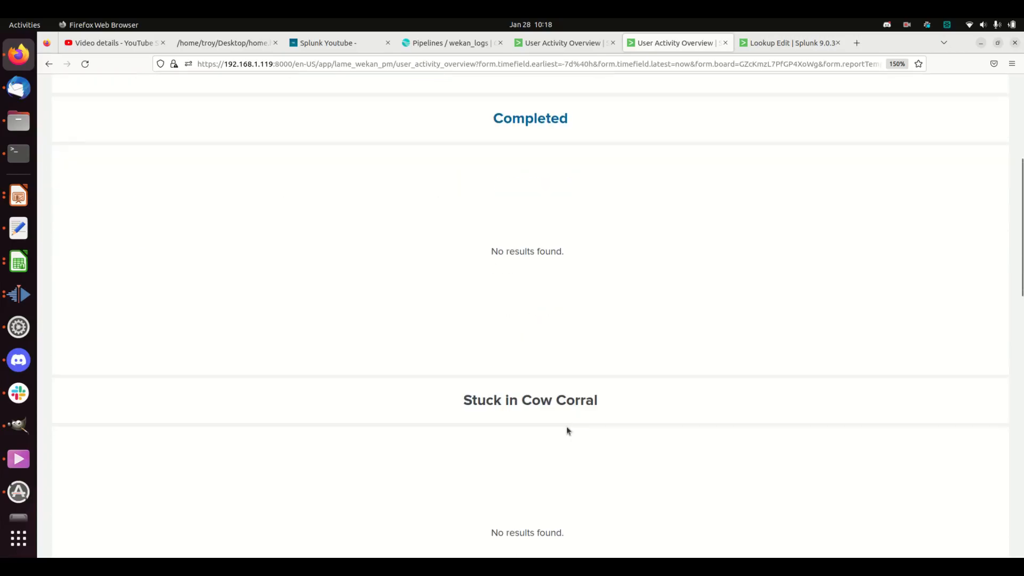
scroll(567, 382, "down", 6)
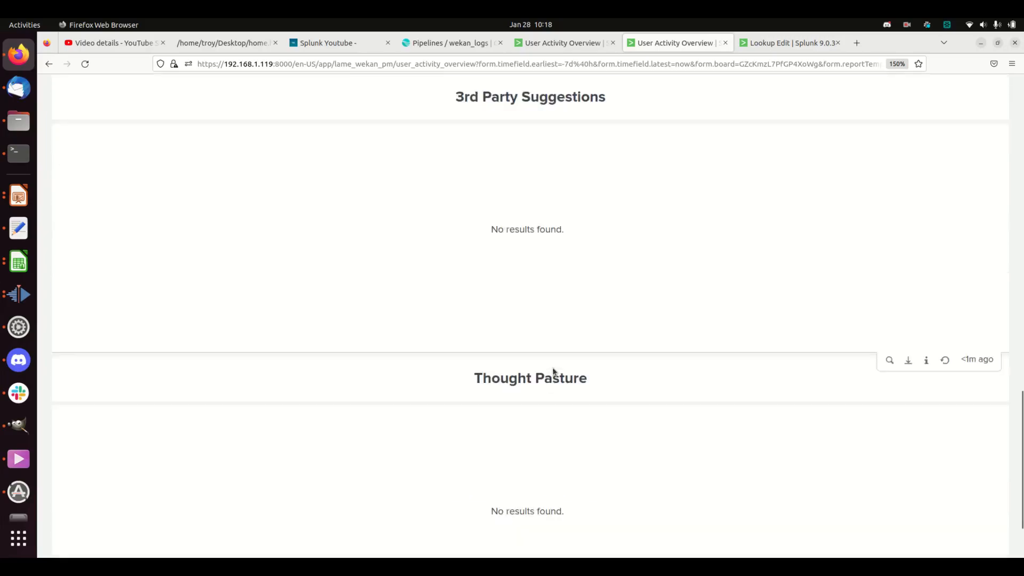
Compare the status counts with the panel tables under the L.A.M.E. Youtube report template
scroll(597, 216, "up", 5)
scroll(598, 397, "down", 1)
scroll(596, 396, "down", 4)
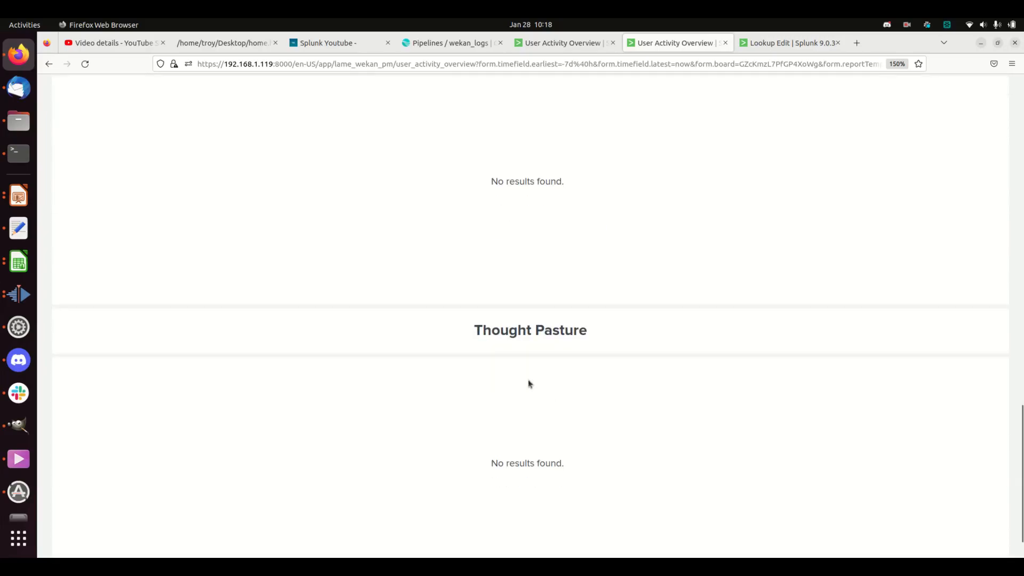
scroll(536, 358, "up", 16)
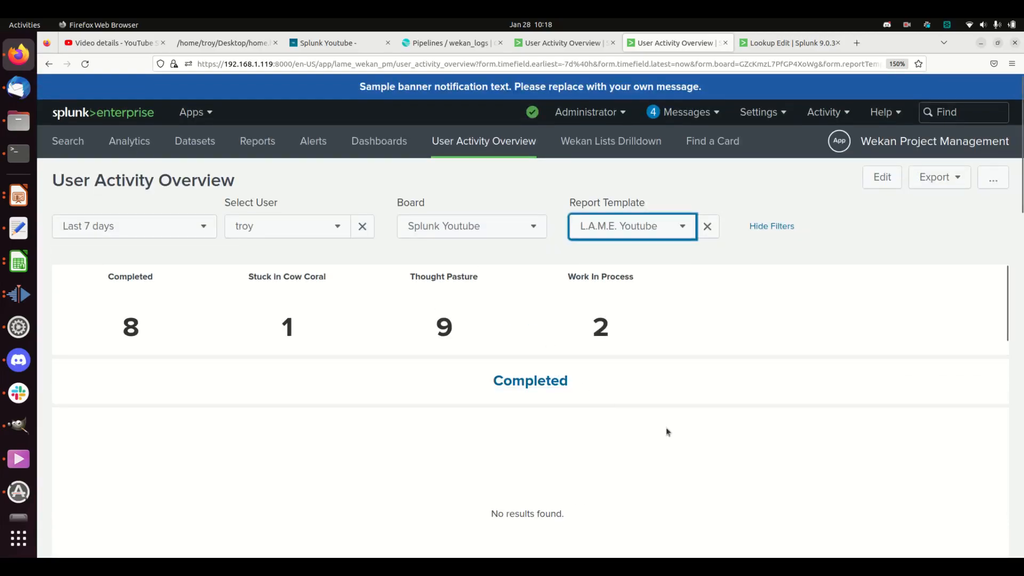
scroll(773, 443, "down", 3)
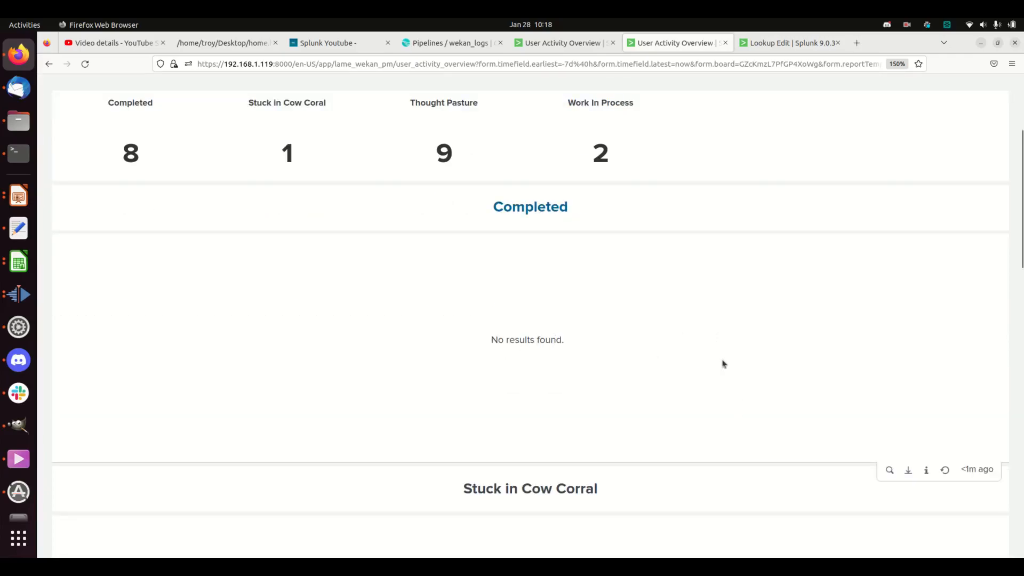
scroll(716, 327, "up", 3)
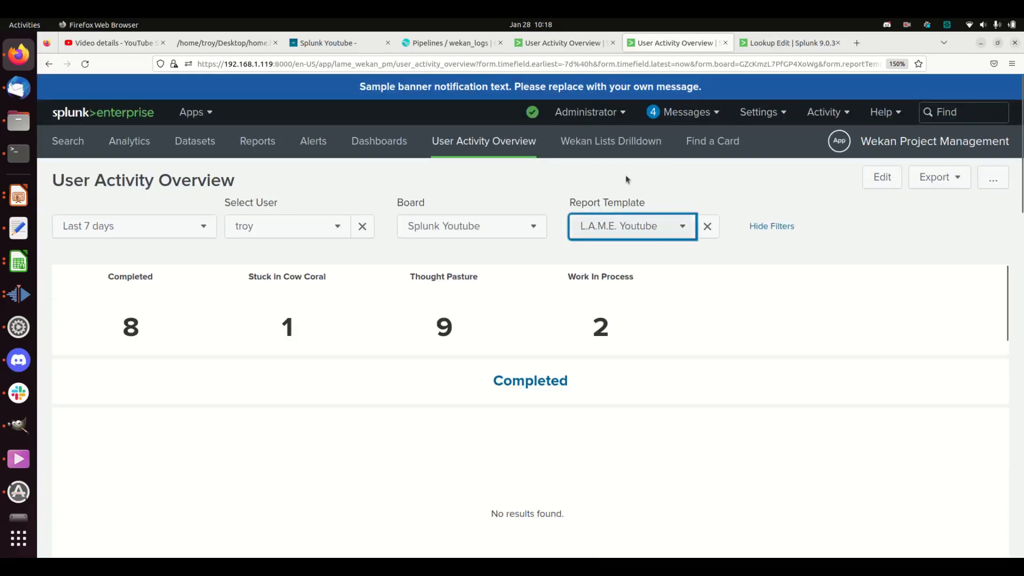
left_click(565, 47)
left_click(673, 44)
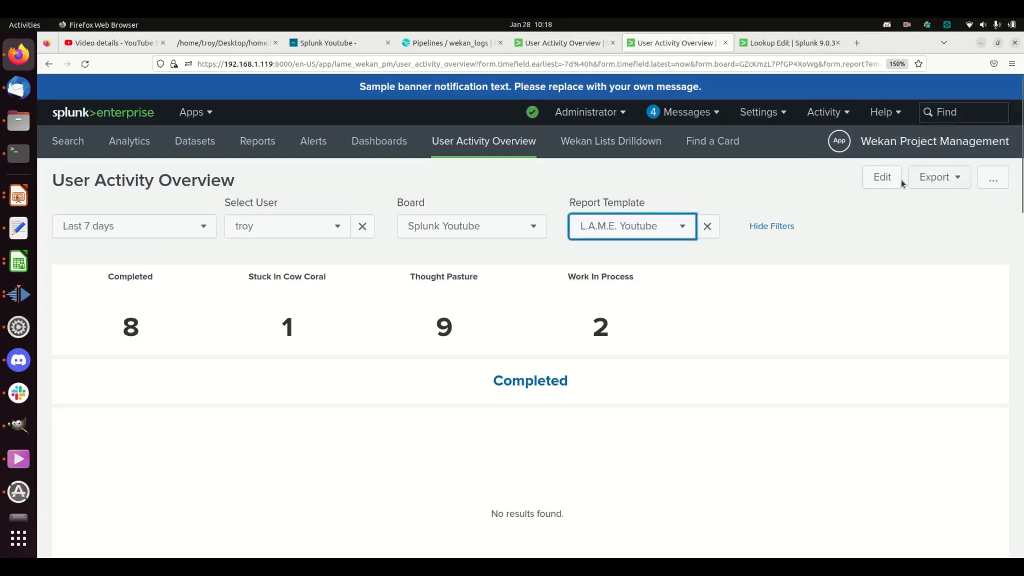
Open the dashboard source for editing and replace "Finished This Week" in the first table's listTitle search with $tok_1$
left_click(883, 178)
left_click(218, 185)
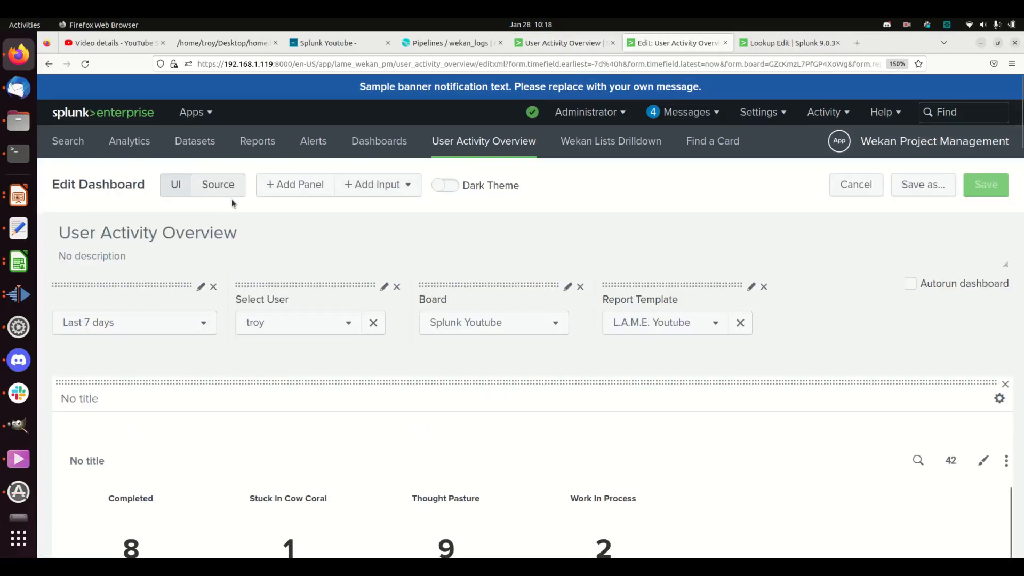
scroll(372, 391, "down", 20)
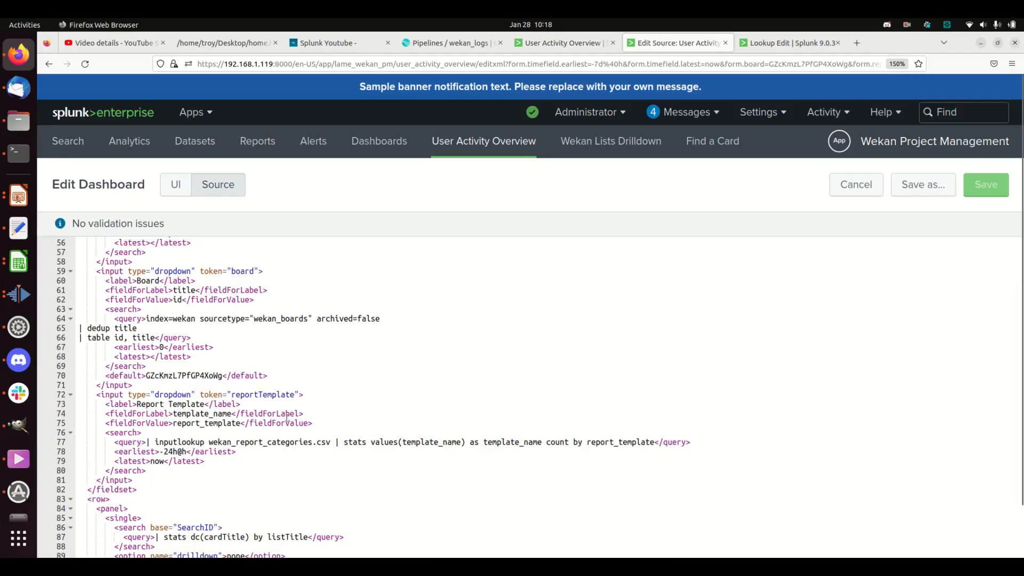
scroll(155, 374, "down", 10)
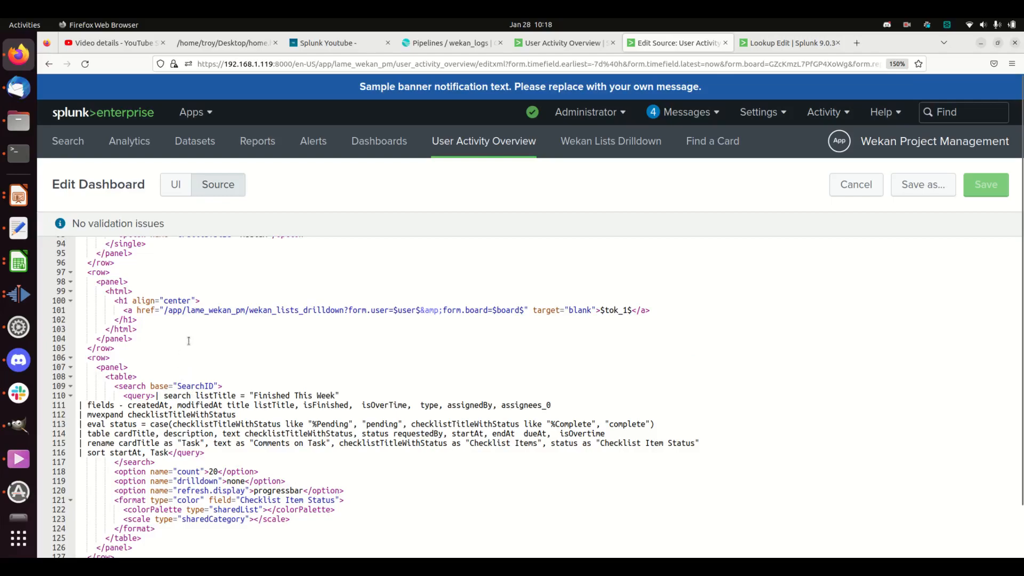
scroll(186, 341, "up", 3)
scroll(184, 355, "down", 5)
left_click_drag(254, 396, 336, 396)
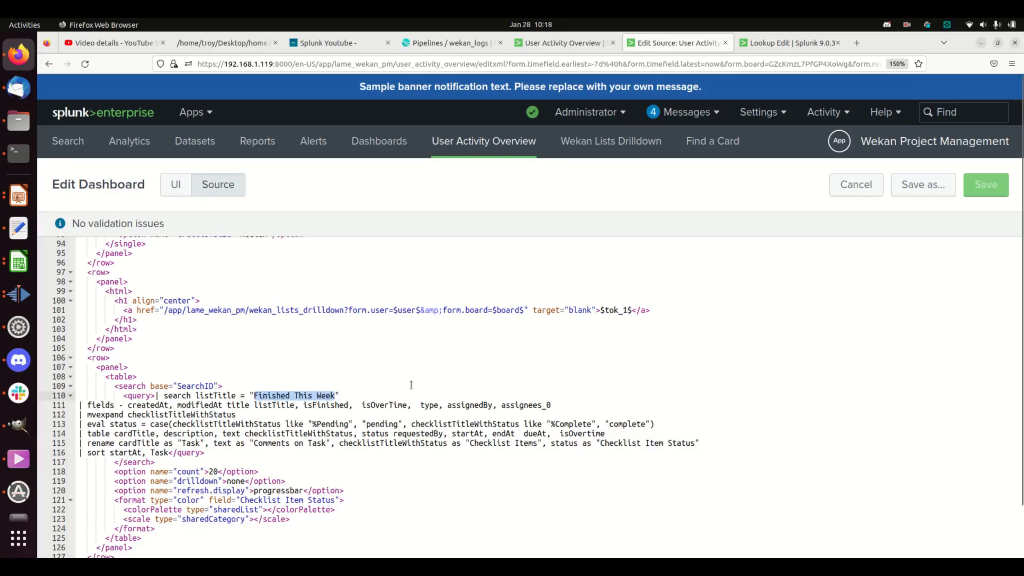
type("$tok_1")
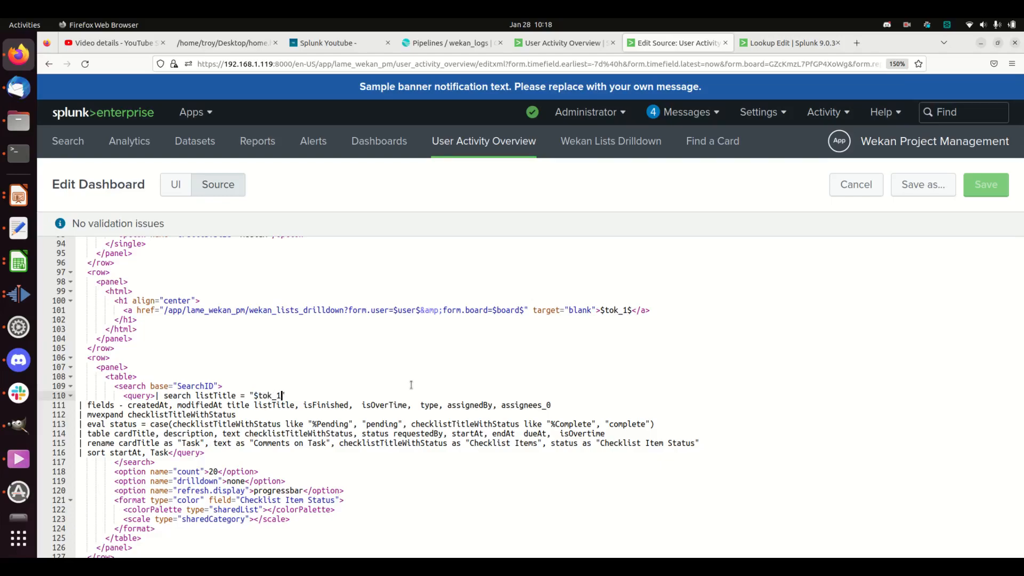
type("$")
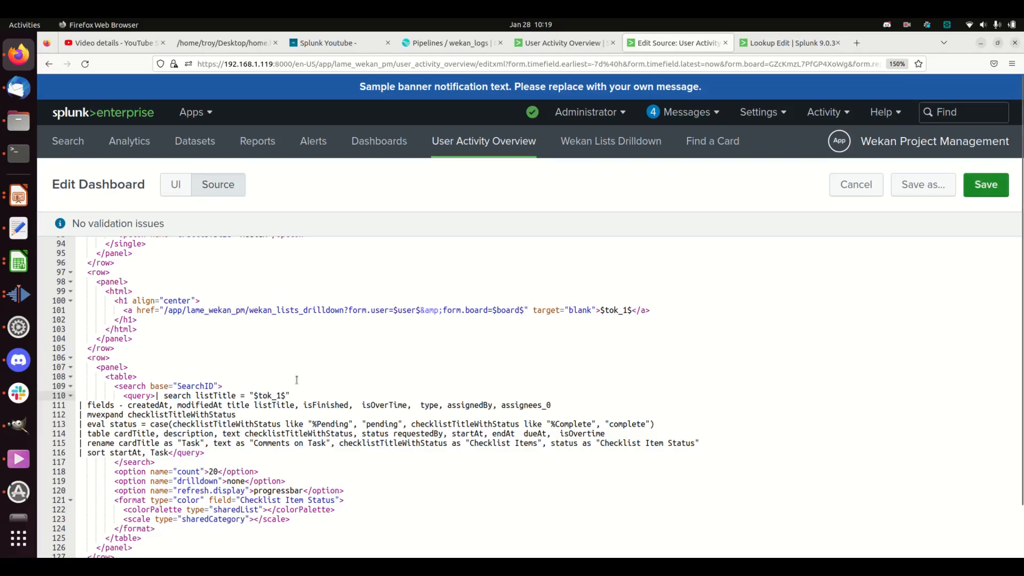
Review the templateBase search, its tok_1 to tok_5 definitions, the inputs and the first table's query in the source
scroll(223, 353, "up", 15)
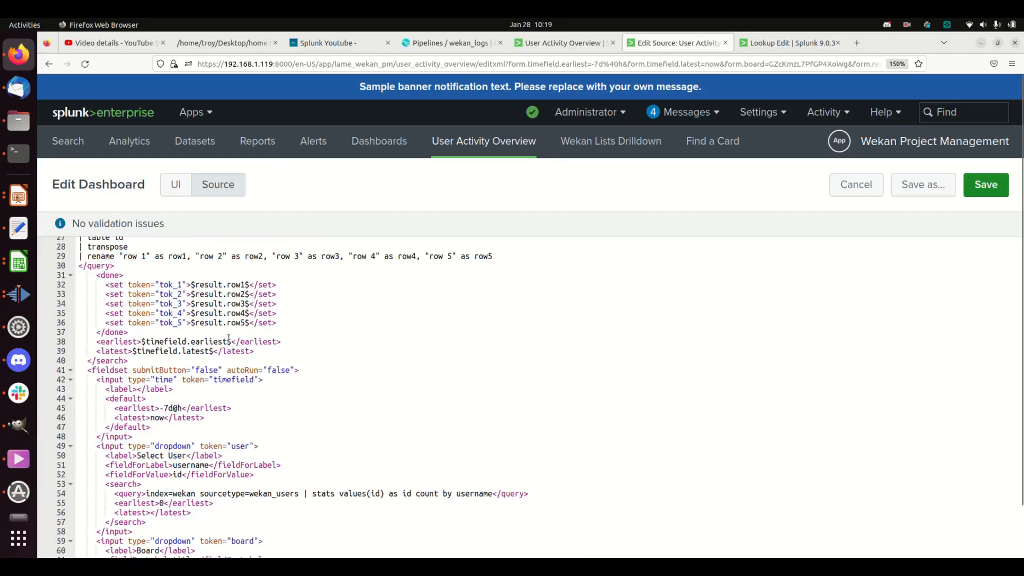
scroll(258, 437, "down", 14)
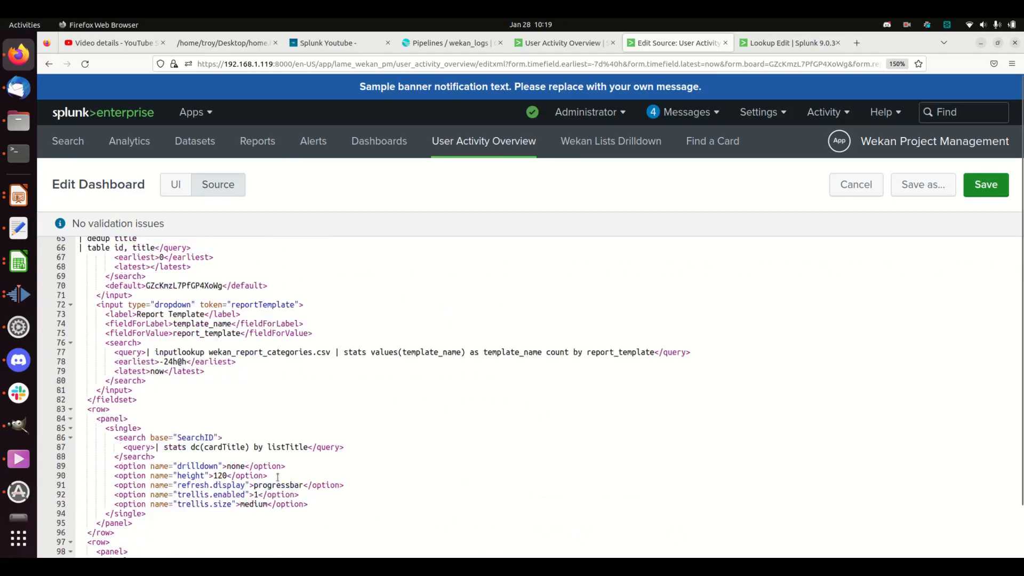
scroll(266, 452, "up", 2)
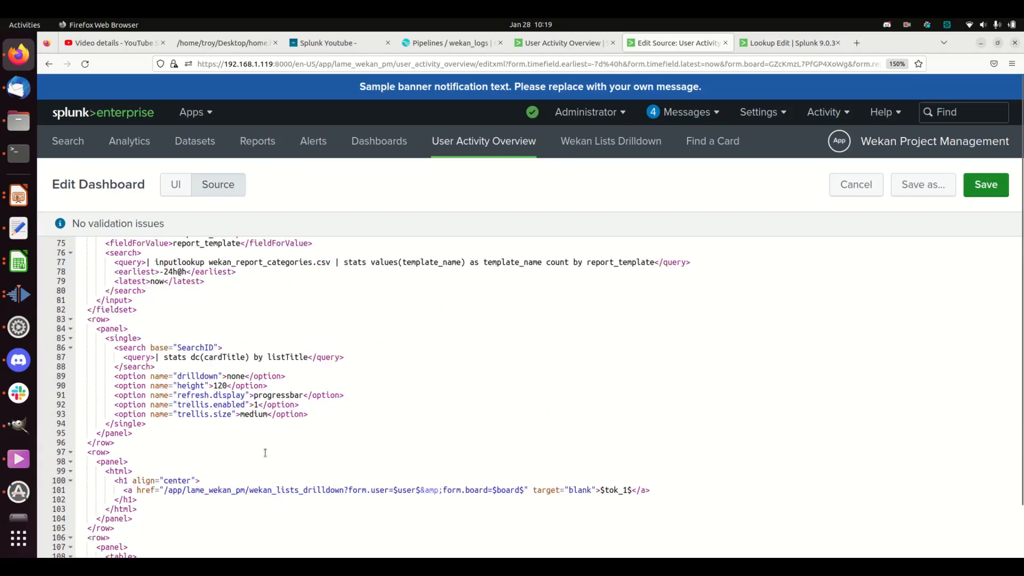
scroll(265, 450, "up", 4)
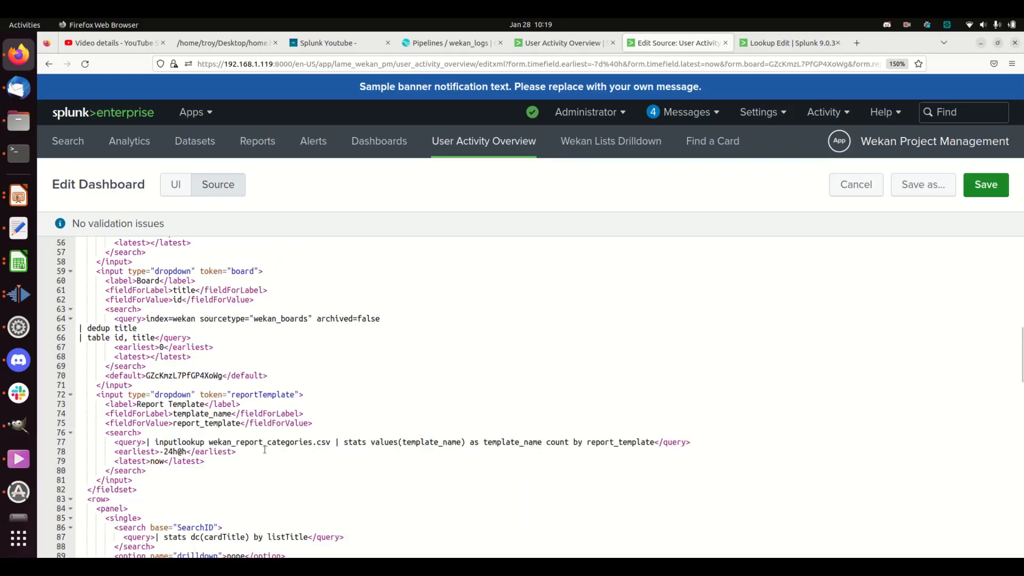
scroll(265, 449, "up", 2)
scroll(264, 450, "up", 7)
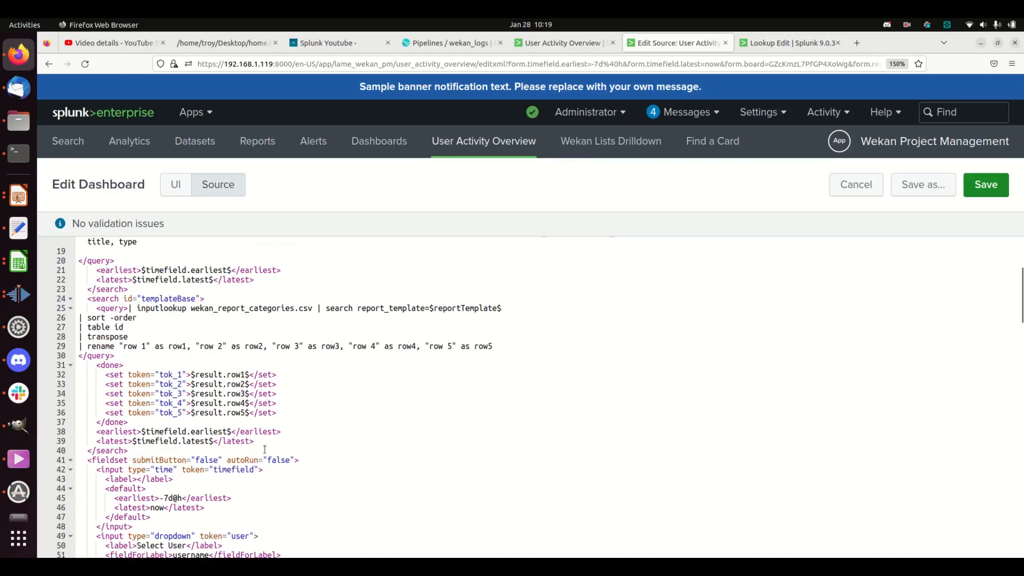
scroll(261, 446, "down", 7)
scroll(261, 446, "down", 10)
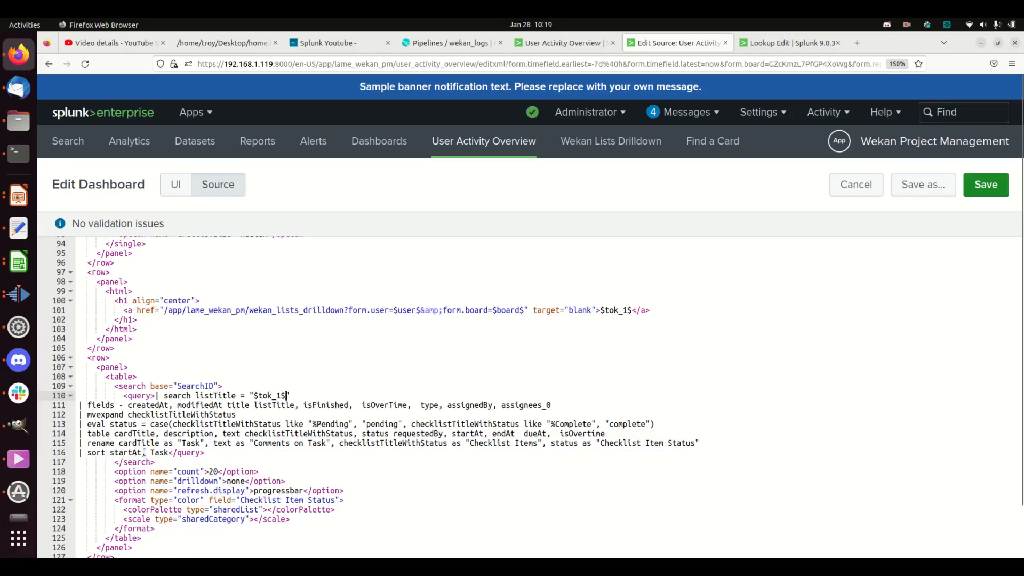
left_click(168, 452)
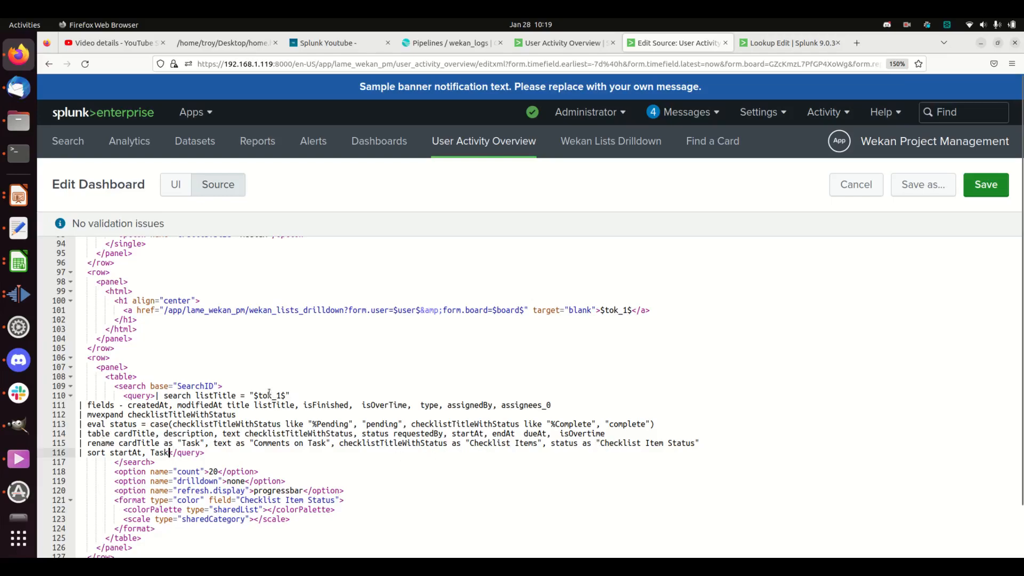
Copy "$tok_1$" into the second table's listTitle search and adapt it to the $tok_2$ token of its heading
left_click(251, 395)
left_click_drag(250, 396, 294, 395)
key("ctrl+c")
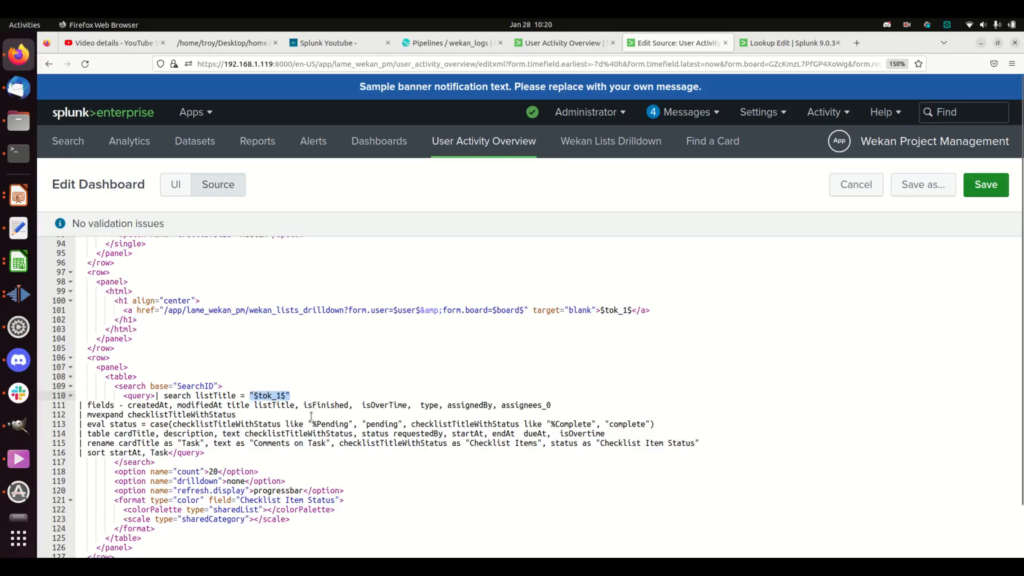
scroll(311, 416, "down", 8)
left_click_drag(250, 402, 337, 401)
key("ctrl+v")
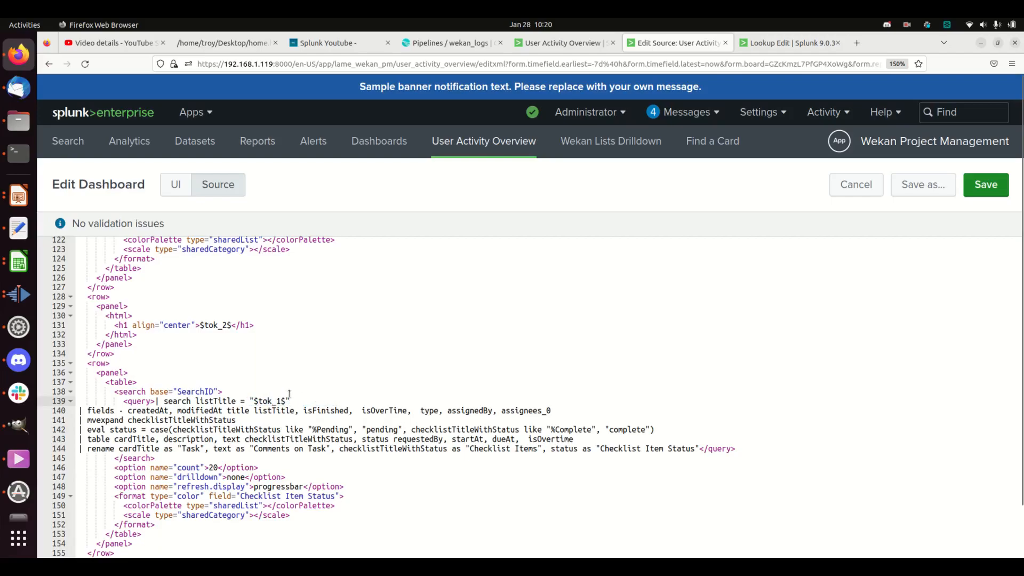
key("Left")
key("Left")
key("Left")
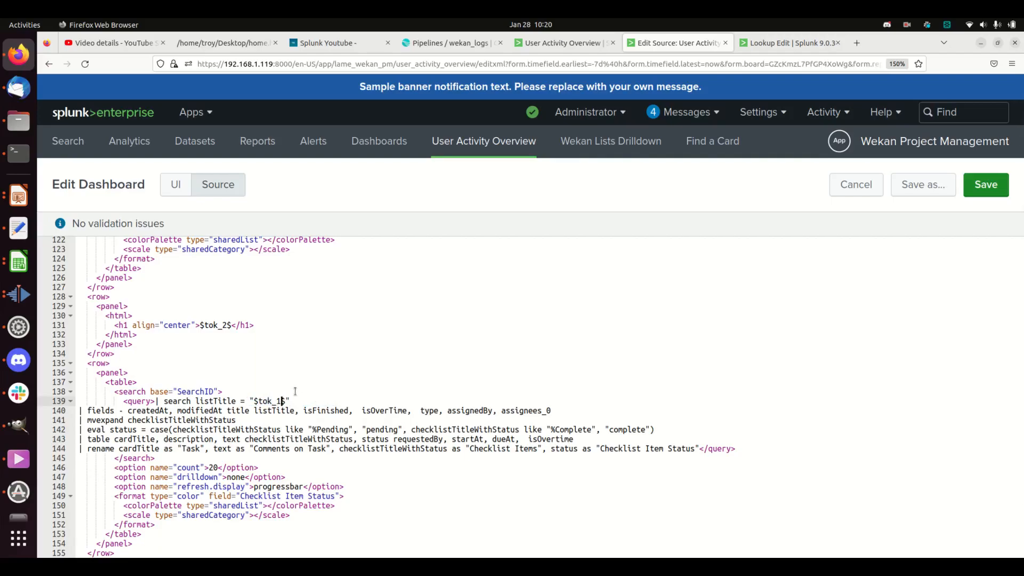
Replace "Work in Process" in the third table's listTitle search with "$tok_3$"
scroll(295, 392, "down", 5)
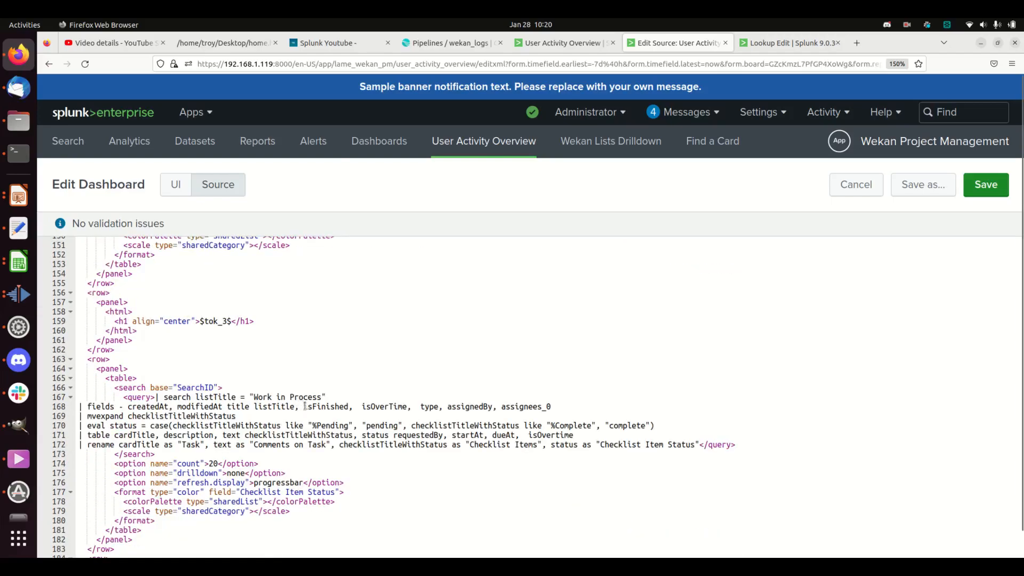
left_click_drag(250, 398, 330, 399)
key("ctrl+v")
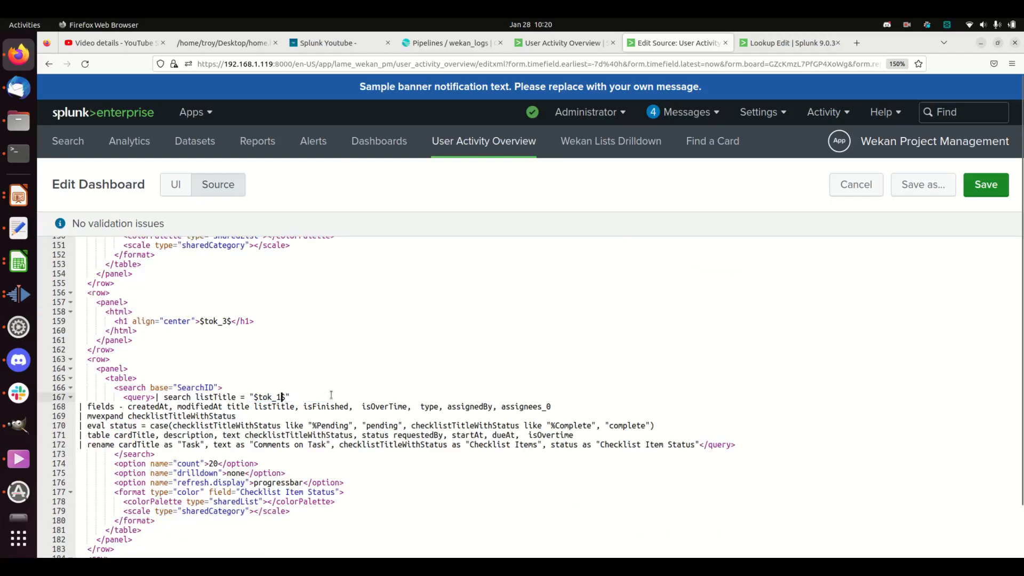
key("BackSpace")
type("3")
Replace the listTitle value in the search of the table below the $tok_4$ heading with "$tok_4$"
scroll(342, 430, "down", 3)
scroll(342, 429, "down", 6)
left_click_drag(249, 393, 364, 394)
key("ctrl+v")
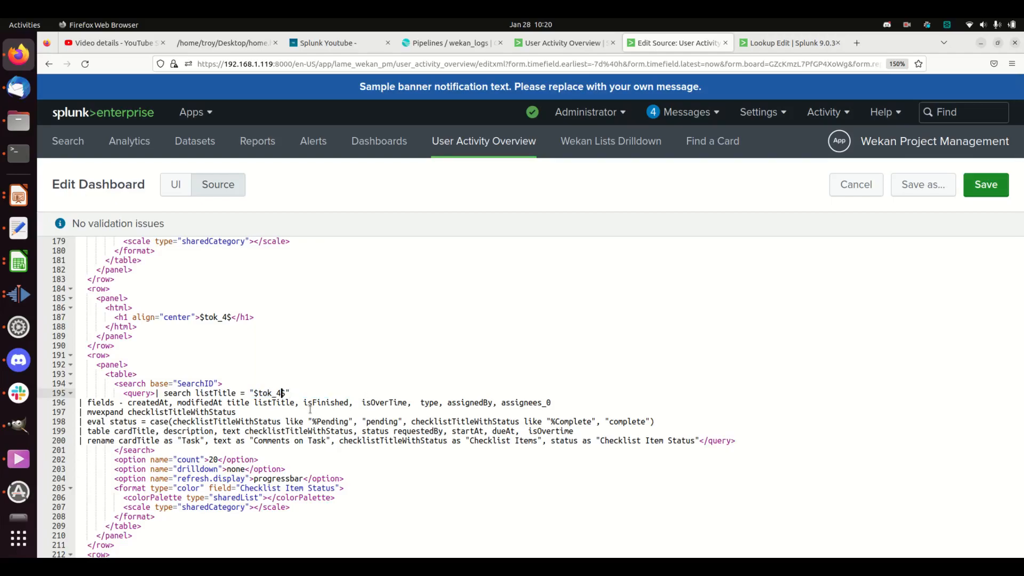
Replace "Vetted Ideas" in the last table's listTitle search with "$tok_5$" and save the dashboard
scroll(302, 414, "down", 6)
scroll(302, 414, "down", 1)
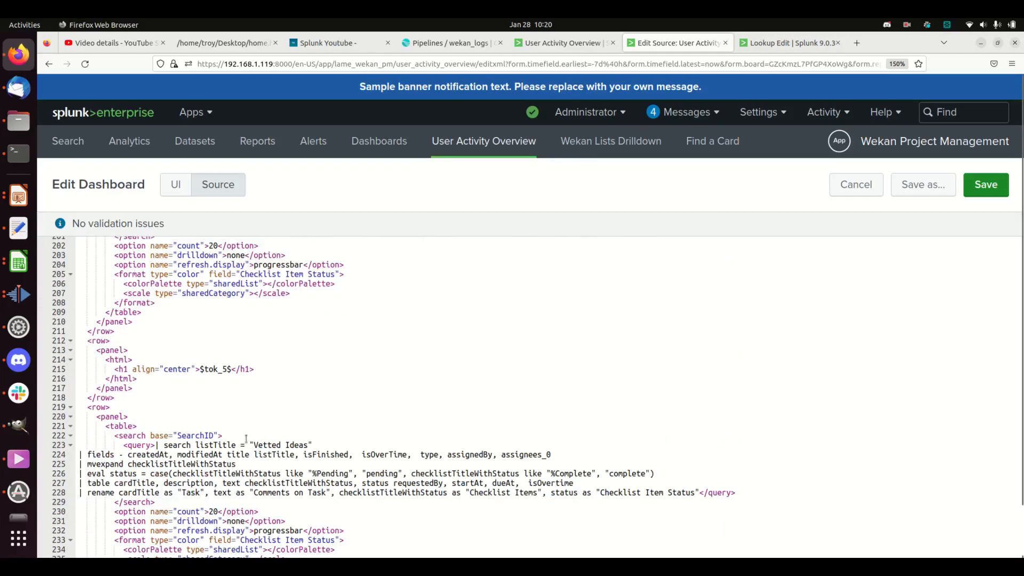
left_click_drag(250, 445, 319, 447)
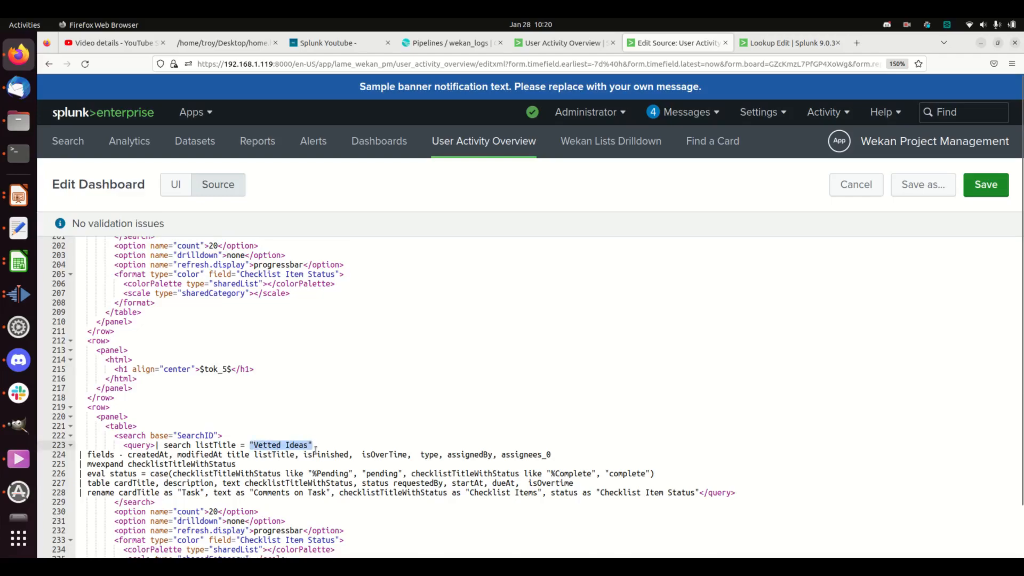
type("\"$tok_1$\"")
key("Left")
key("BackSpace")
type("5")
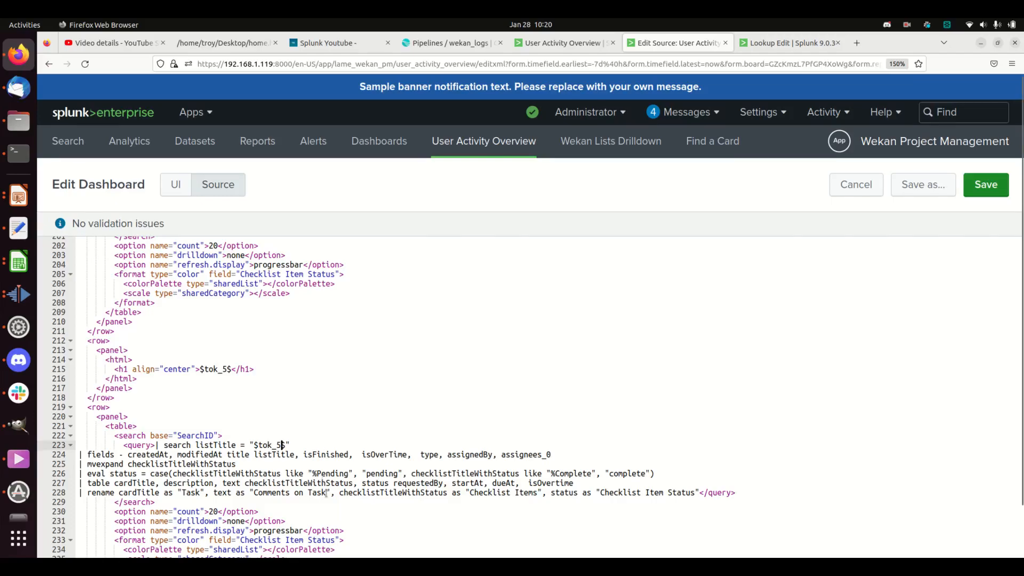
scroll(423, 482, "down", 3)
scroll(424, 482, "up", 3)
left_click(984, 139)
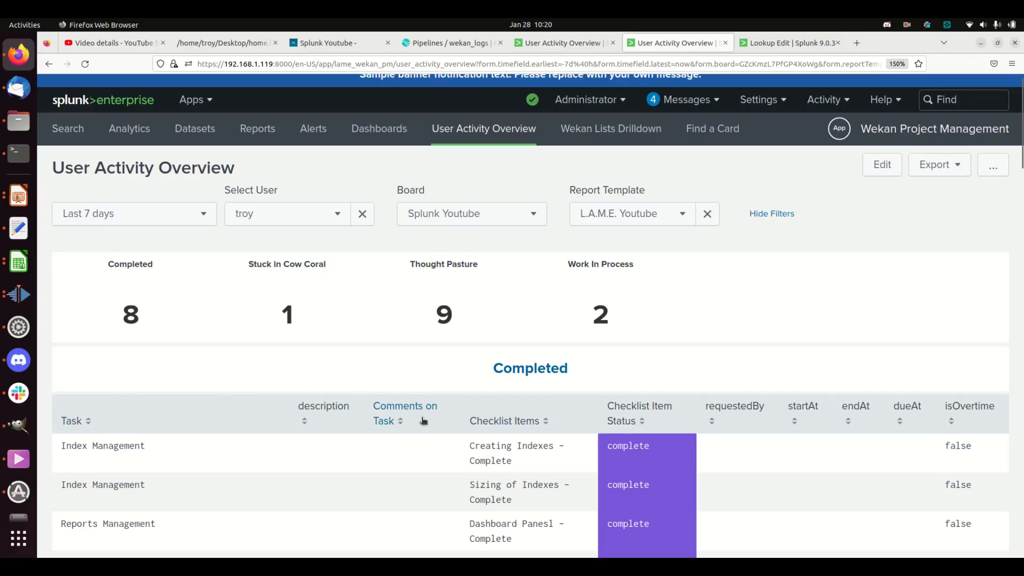
Examine the table results under each heading of the saved dashboard, from Completed down to Thought Pasture
scroll(187, 453, "down", 2)
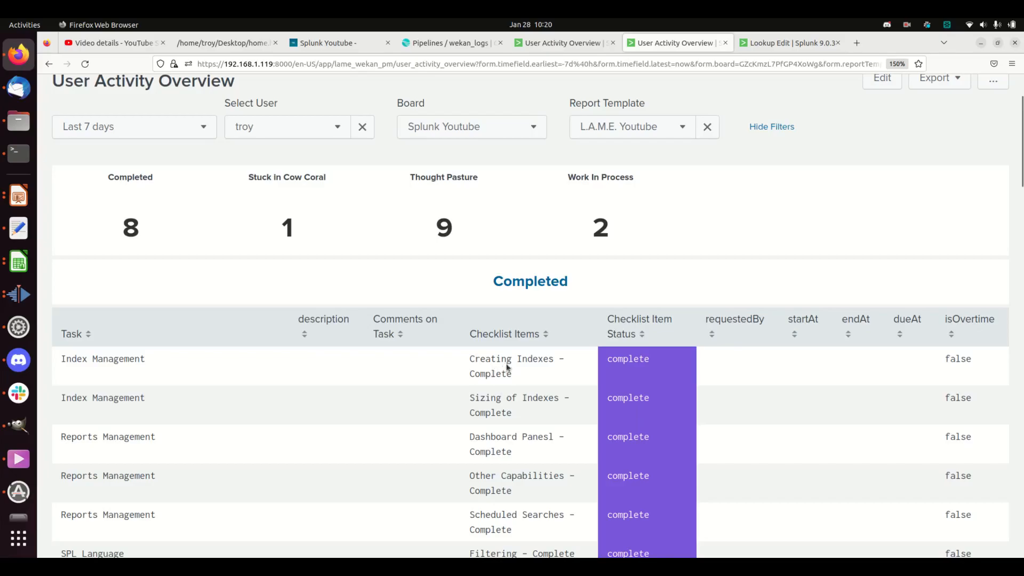
scroll(512, 409, "down", 2)
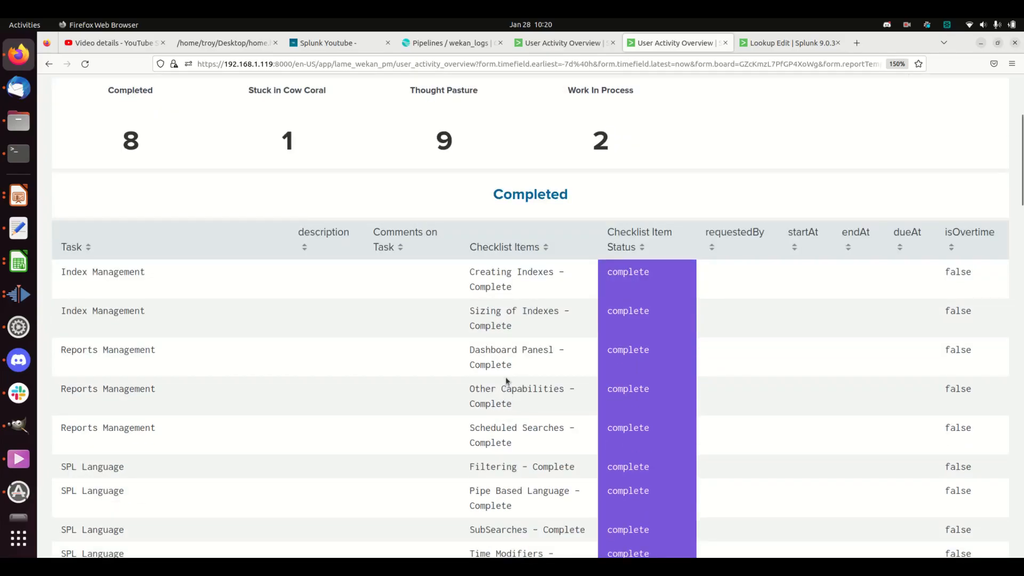
scroll(501, 403, "down", 8)
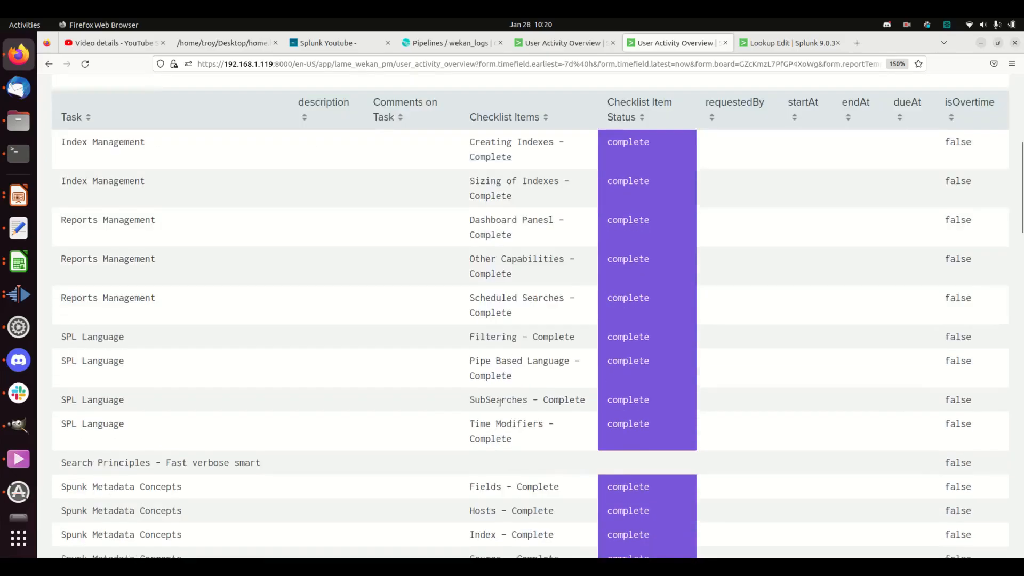
scroll(501, 405, "up", 5)
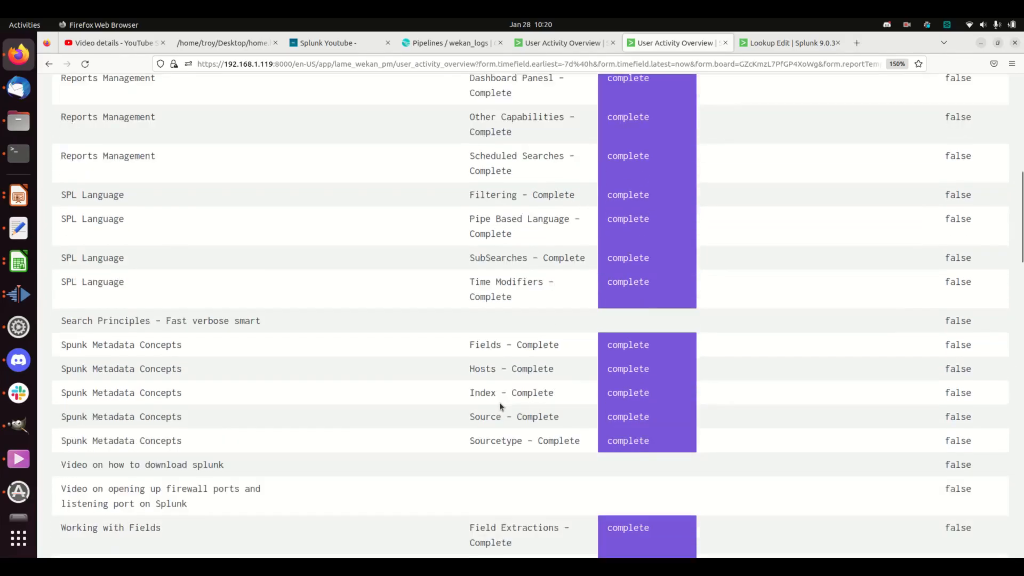
scroll(500, 403, "down", 3)
scroll(500, 403, "down", 4)
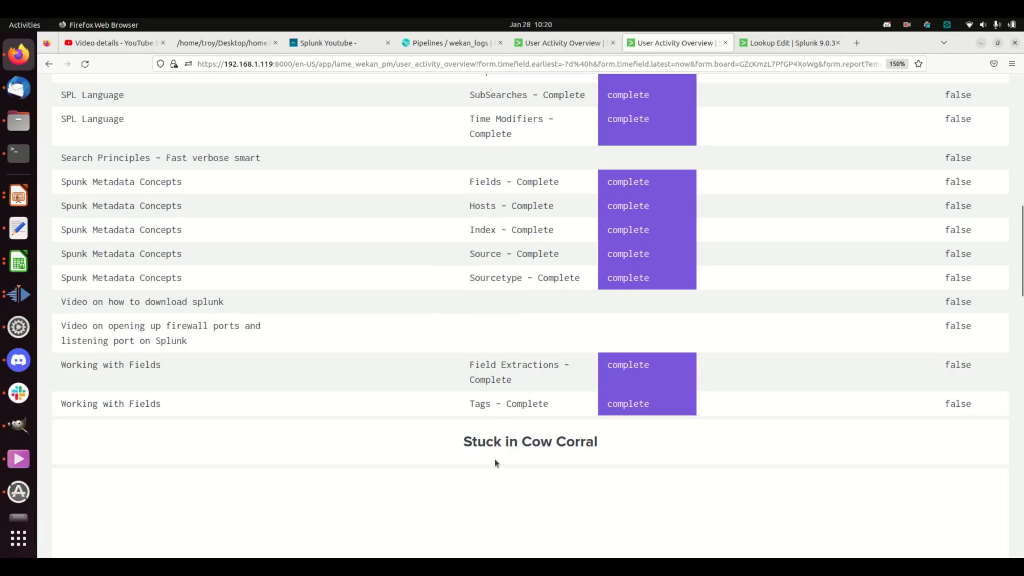
scroll(493, 459, "down", 6)
scroll(406, 368, "down", 4)
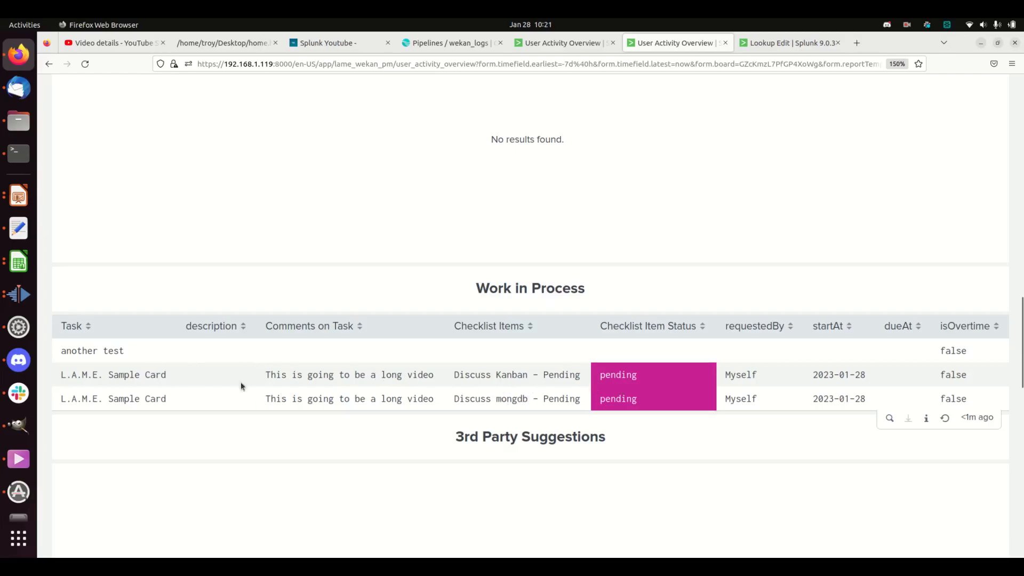
scroll(418, 391, "down", 8)
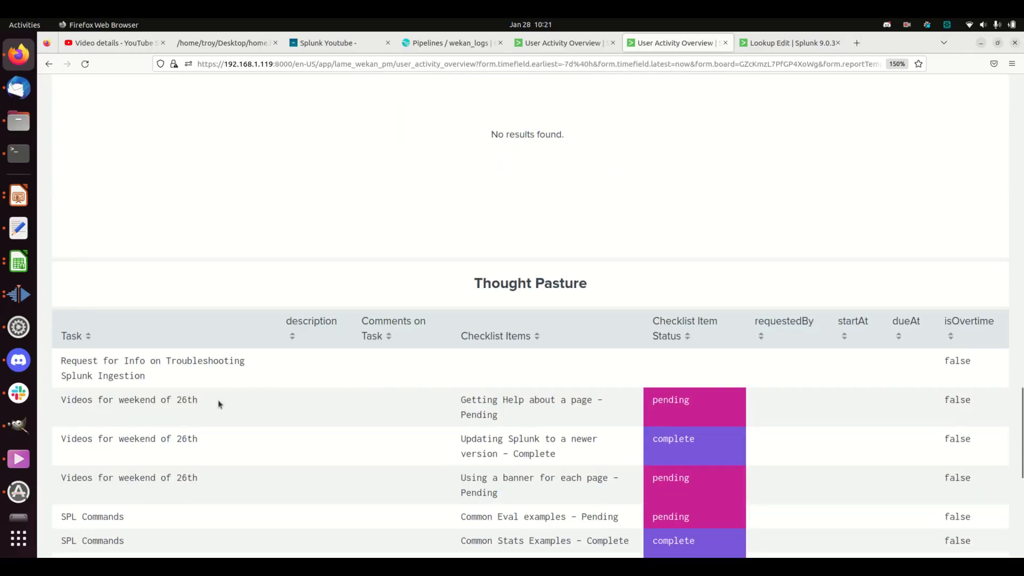
Export the User Activity Overview dashboard as a PDF
scroll(338, 421, "down", 2)
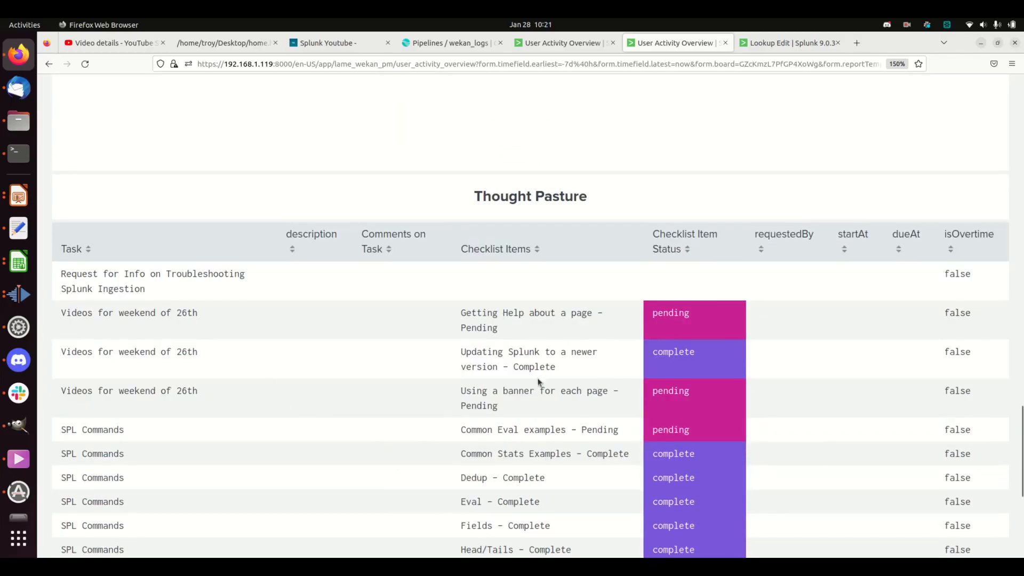
scroll(539, 381, "down", 6)
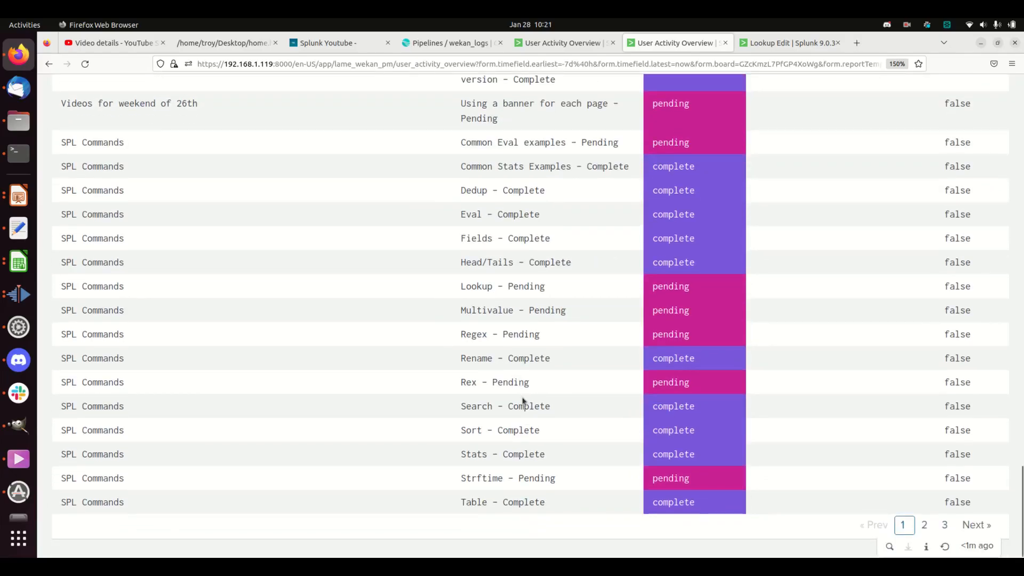
scroll(750, 464, "up", 20)
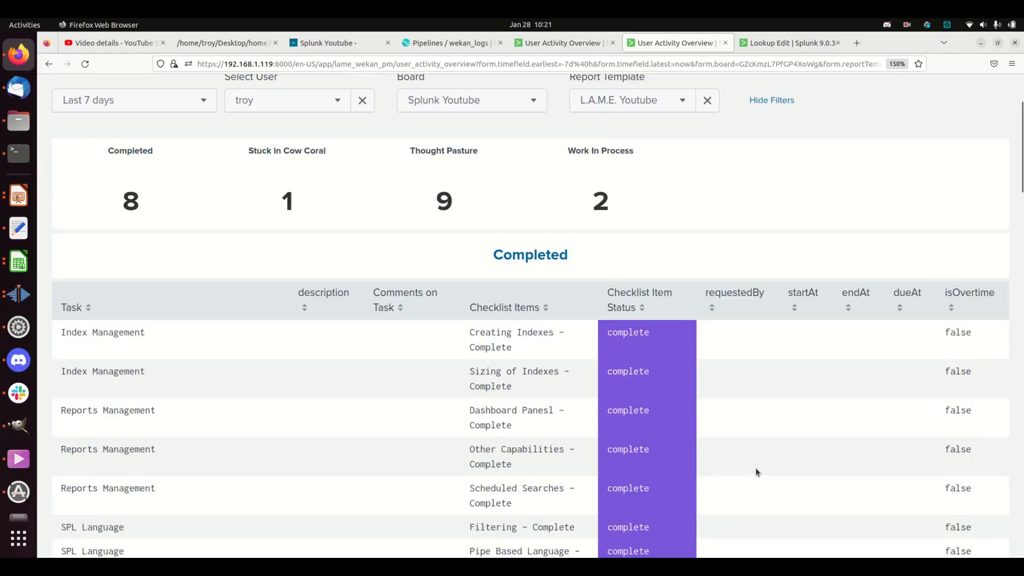
scroll(755, 468, "up", 3)
left_click(943, 181)
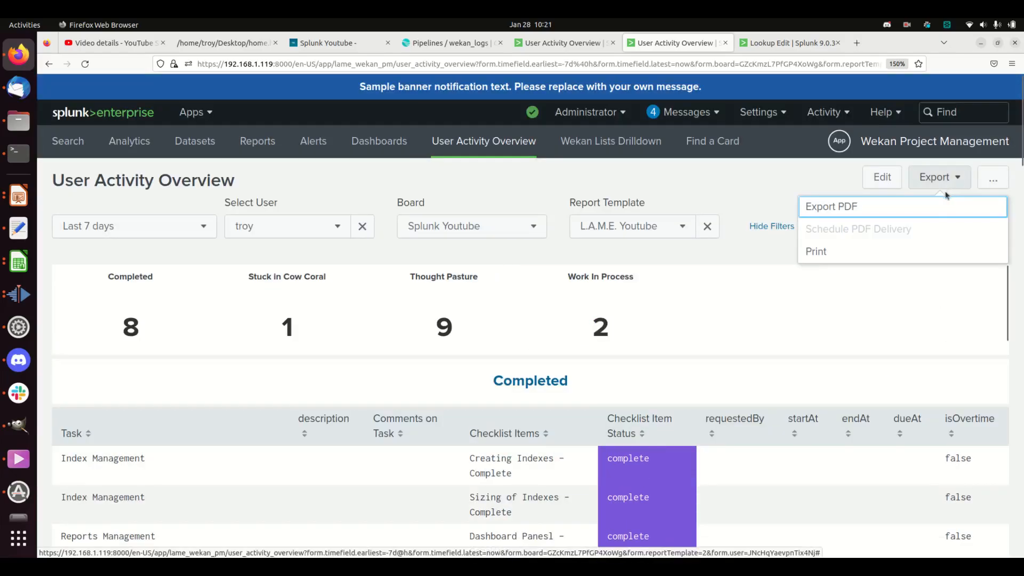
left_click(838, 207)
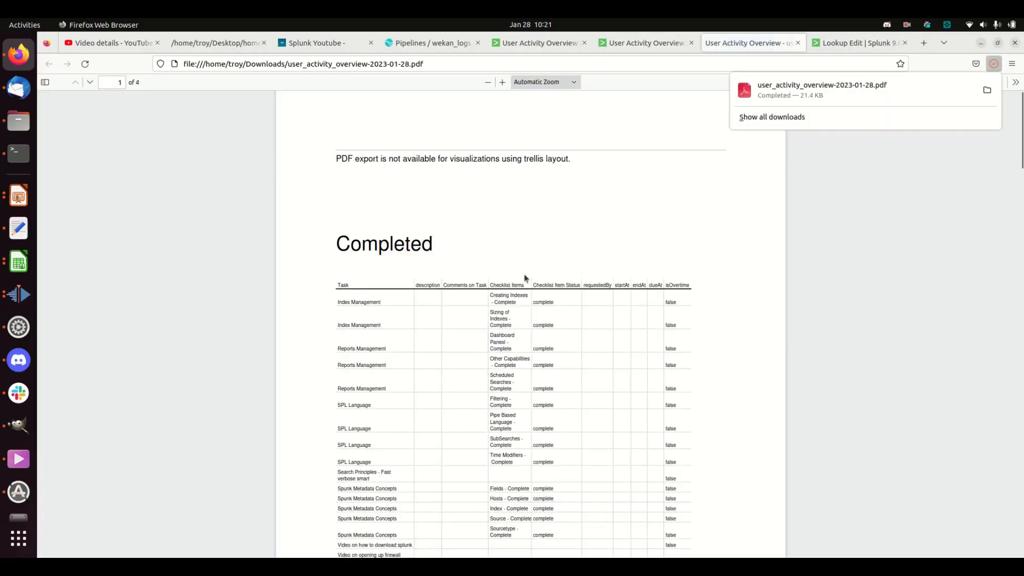
Look through all pages of the exported user_activity_overview-2023-01-28.pdf and close it
scroll(483, 271, "down", 20)
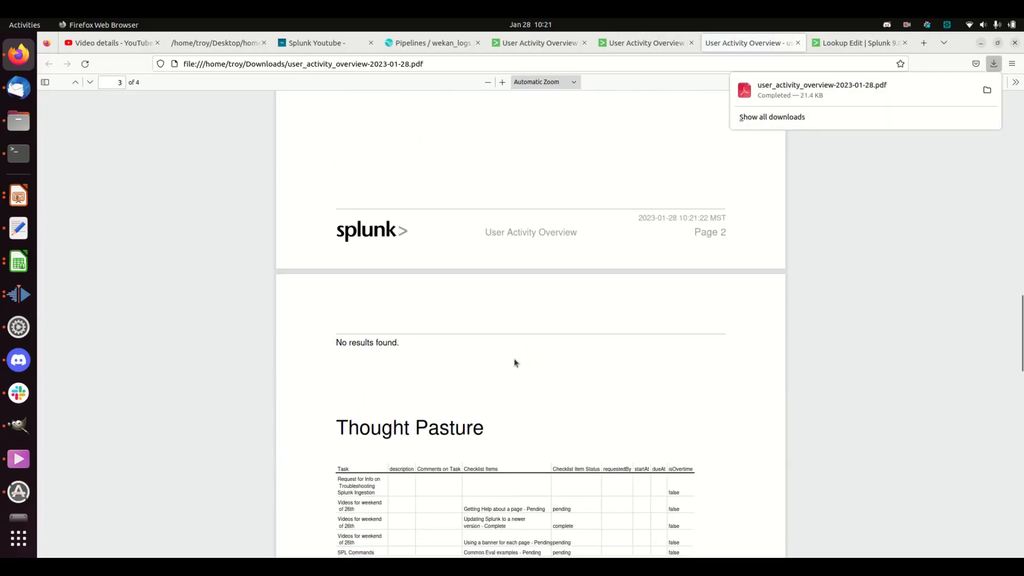
scroll(514, 363, "down", 10)
scroll(515, 359, "up", 14)
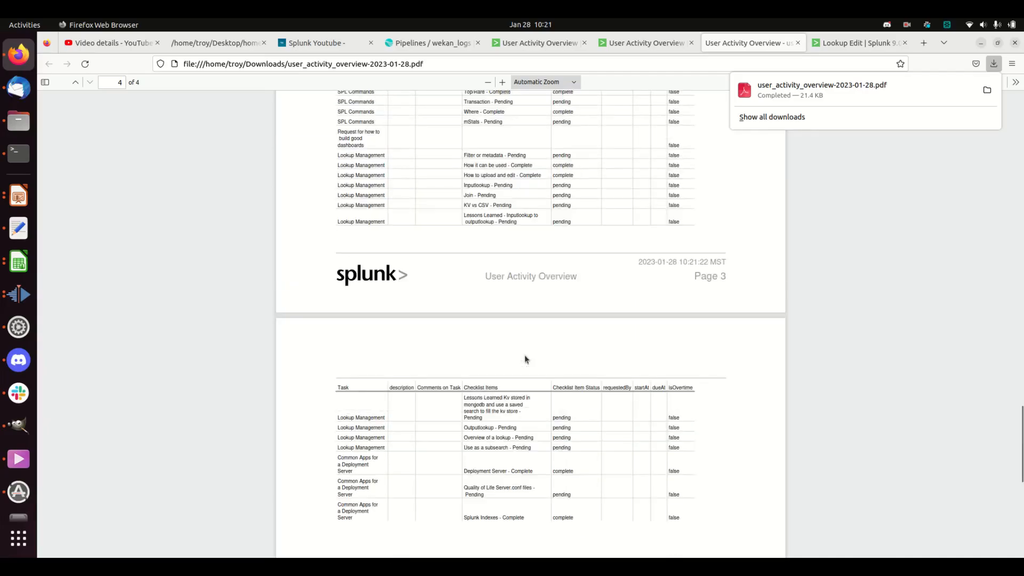
scroll(526, 359, "up", 20)
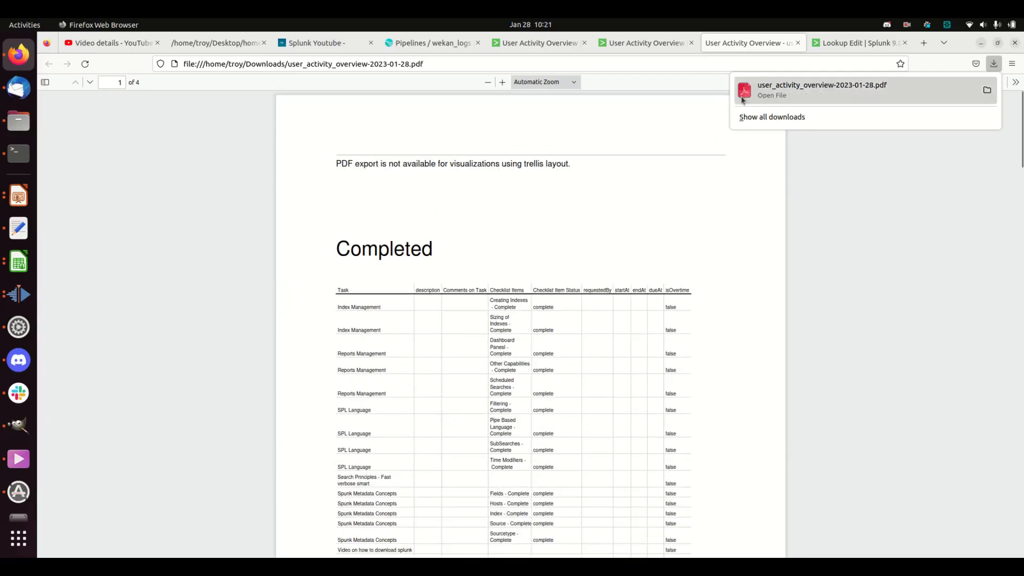
left_click(798, 43)
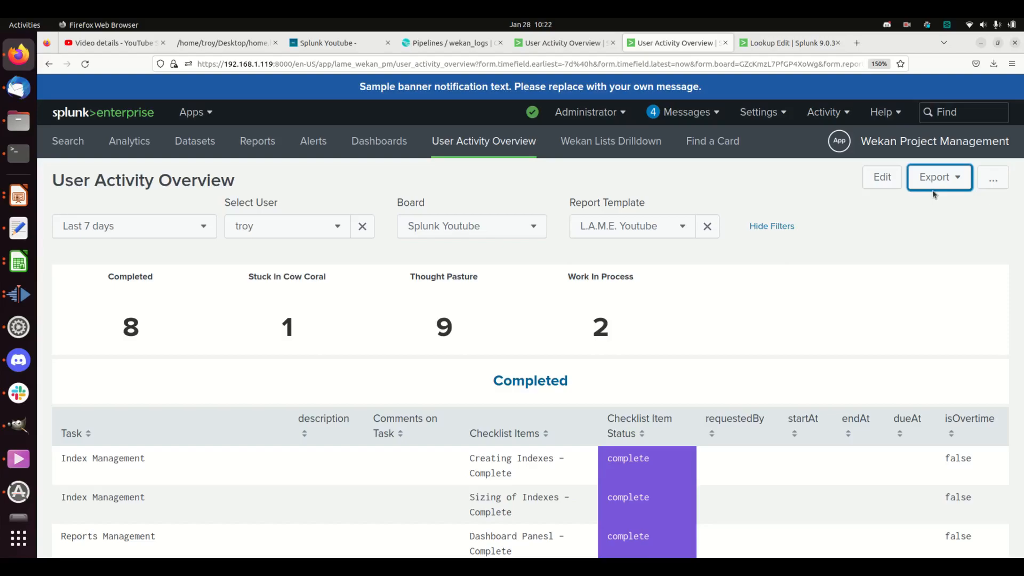
Review the dashboard's tables under the Completed, Stuck in Cow Corral, Work in Process and 3rd Party Suggestions headings
scroll(852, 408, "down", 8)
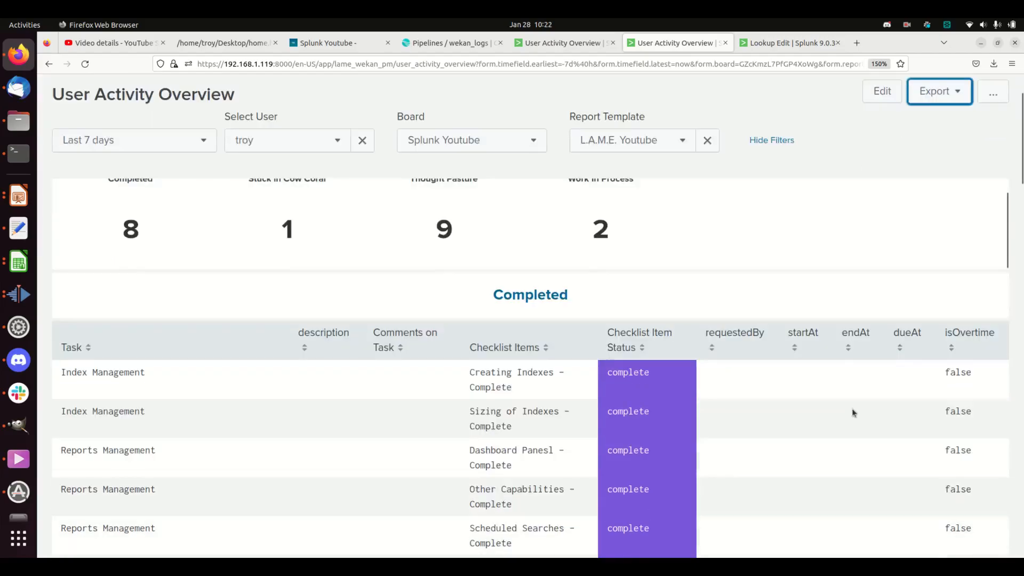
scroll(758, 435, "down", 10)
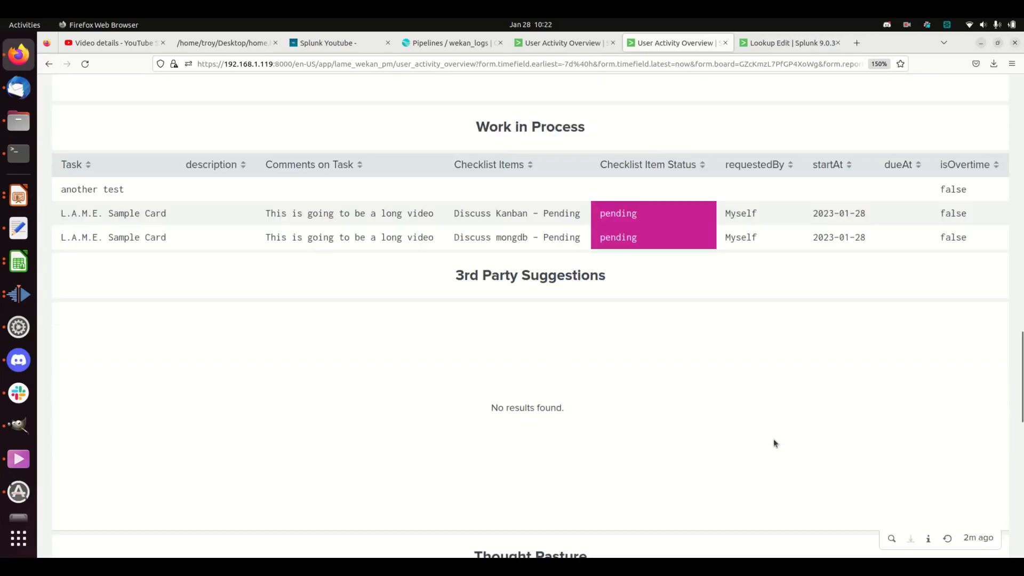
scroll(783, 431, "up", 2)
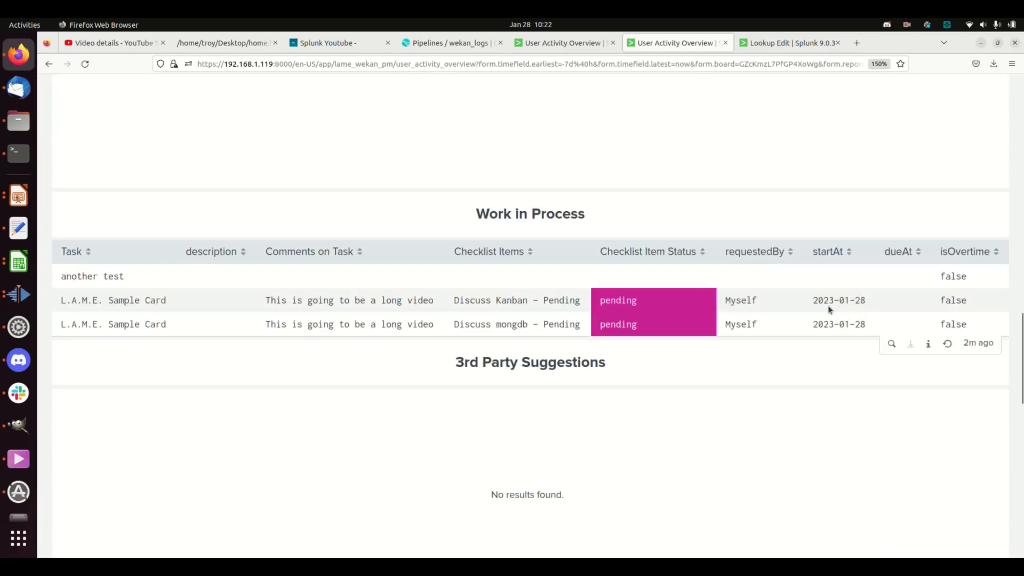
scroll(837, 320, "up", 15)
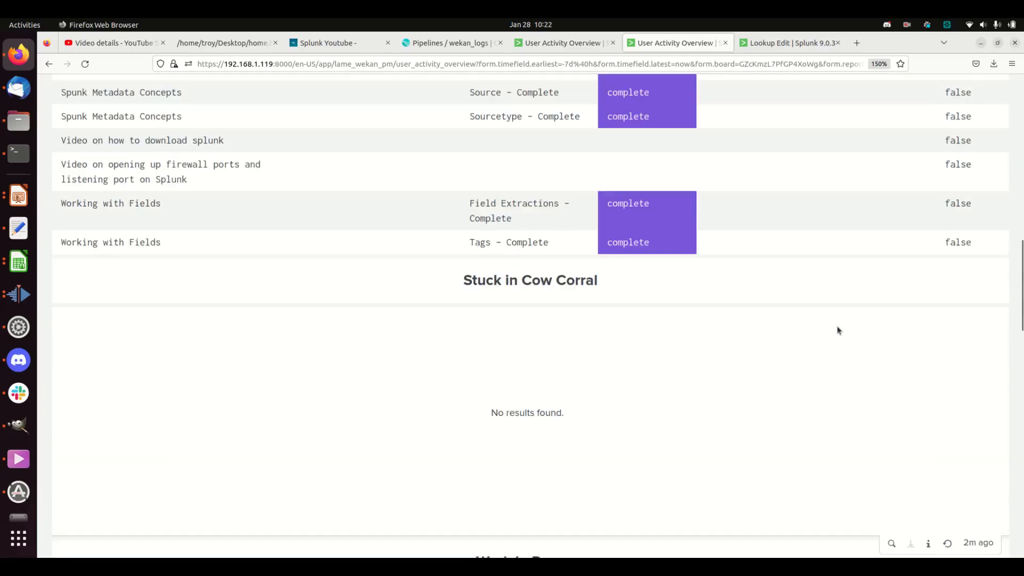
scroll(792, 351, "down", 2)
scroll(768, 328, "up", 2)
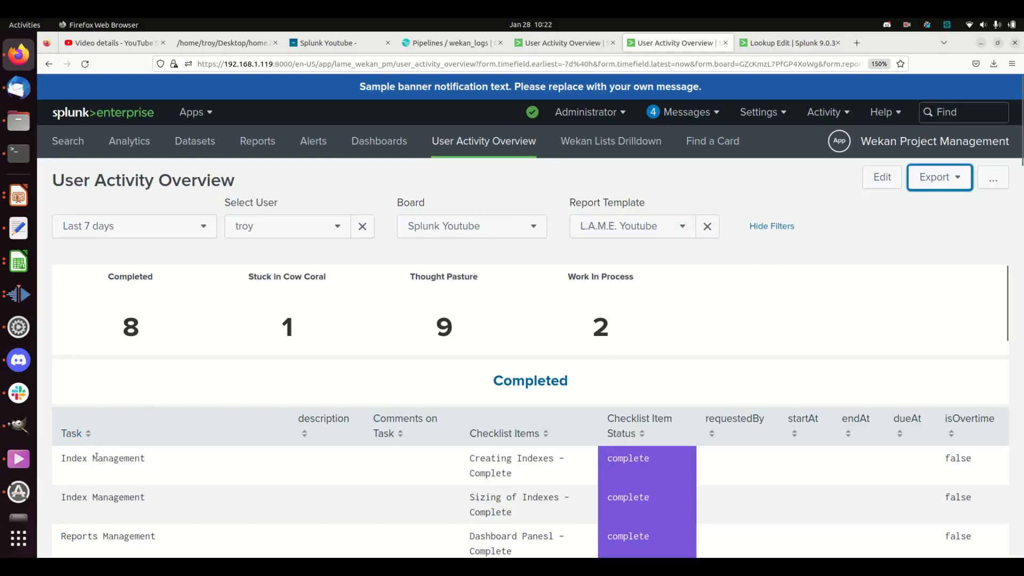
scroll(309, 480, "down", 6)
scroll(320, 469, "down", 4)
scroll(320, 467, "up", 10)
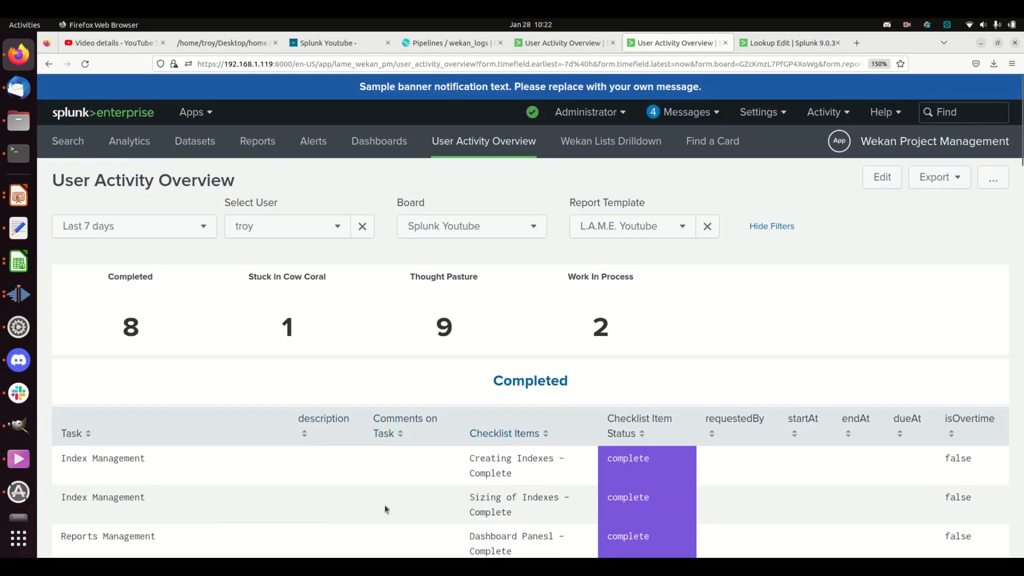
scroll(386, 510, "down", 20)
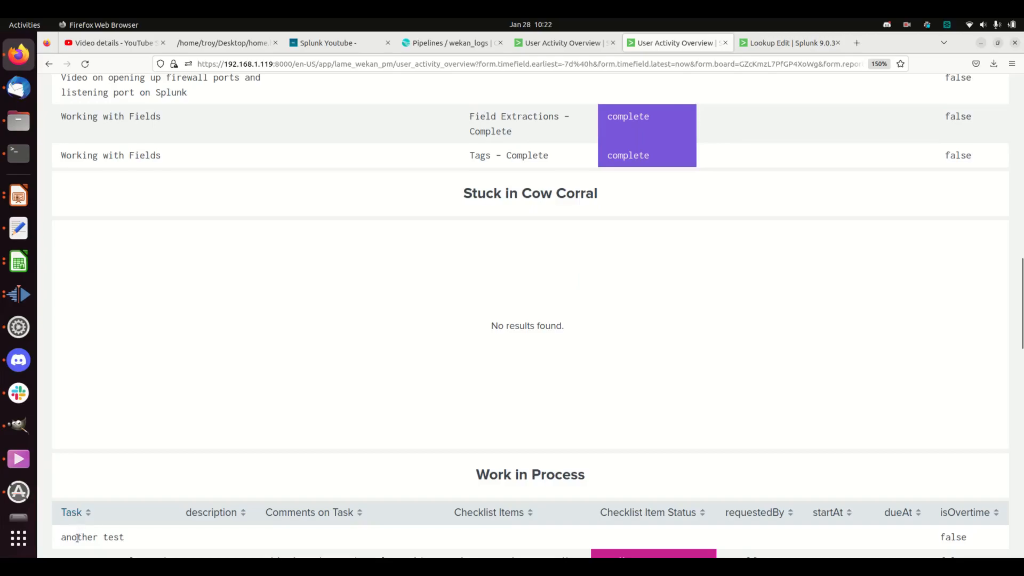
scroll(400, 444, "up", 20)
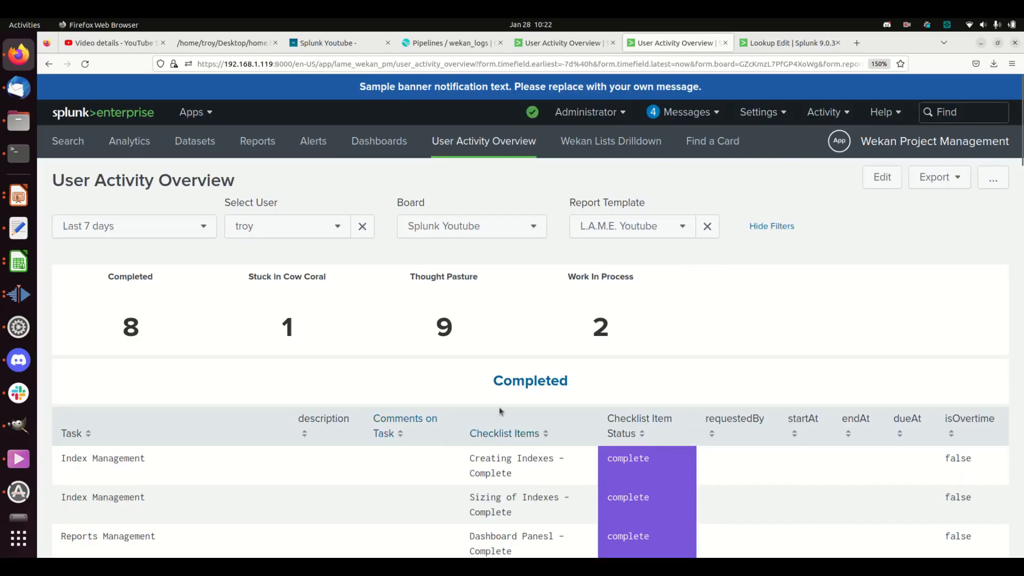
Open the drilldown from the Completed heading and view the checklist and comments of the SPL Language card
left_click(530, 382)
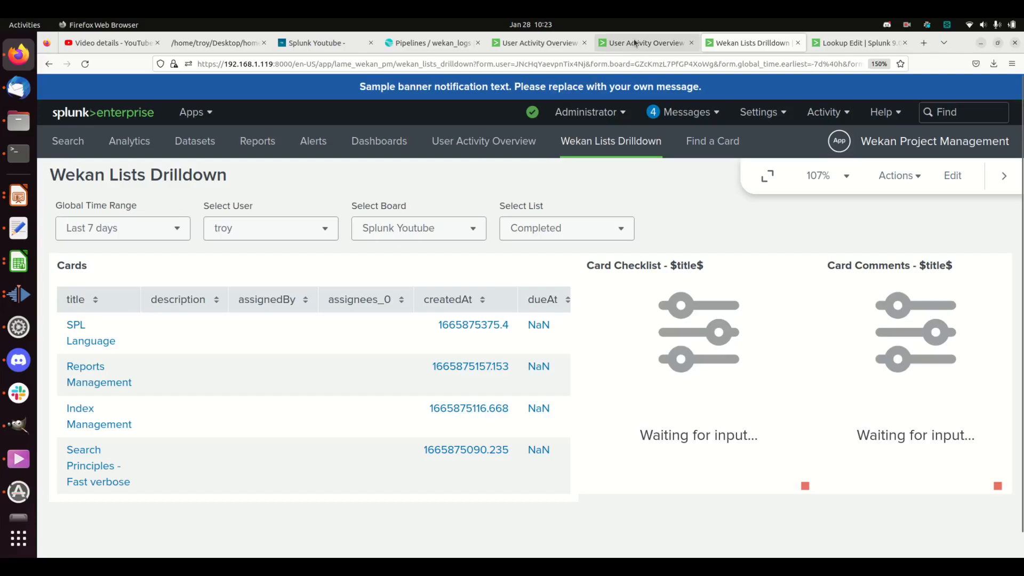
left_click(90, 348)
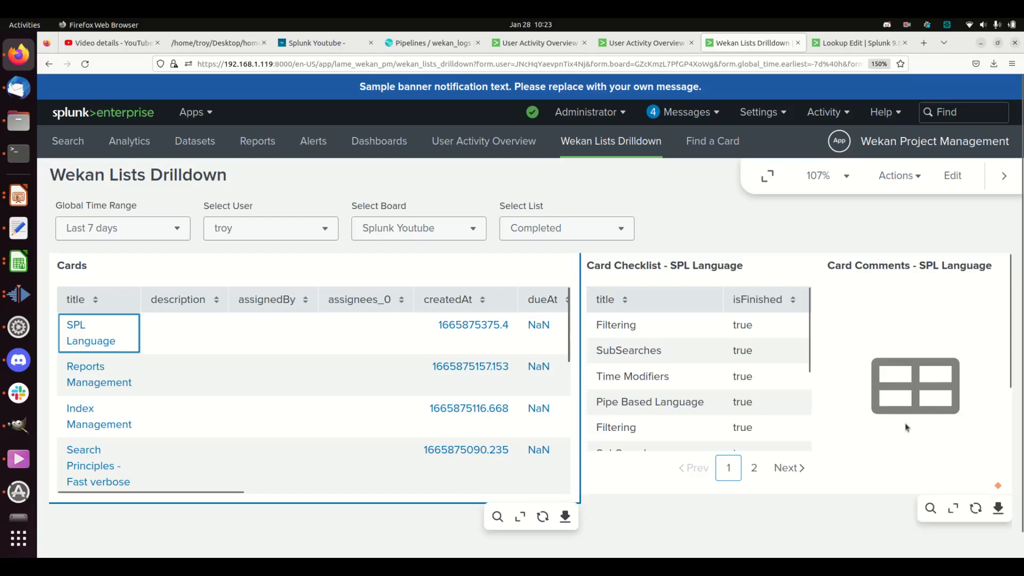
scroll(901, 437, "down", 2)
mouse_move(999, 420)
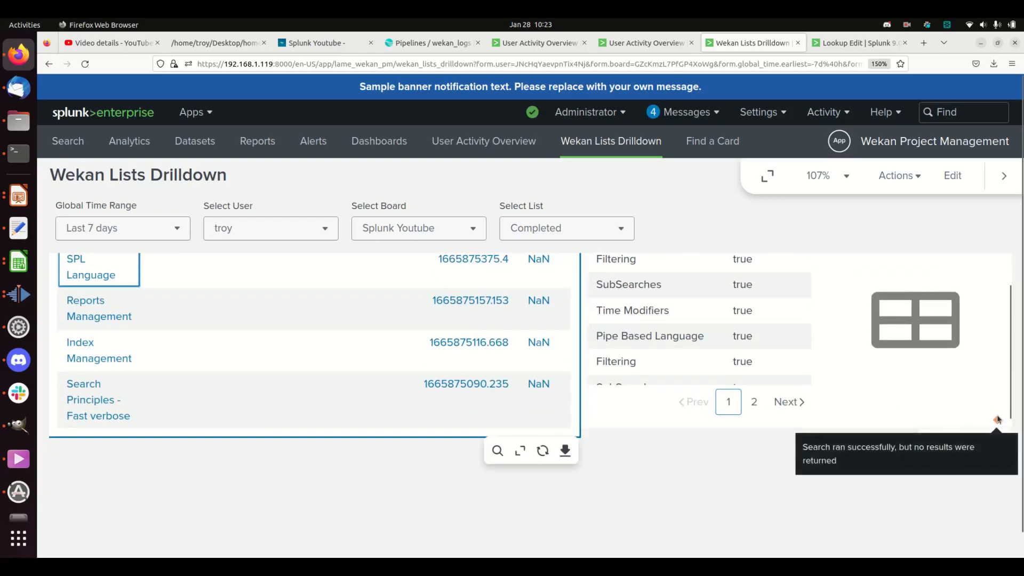
scroll(996, 418, "up", 2)
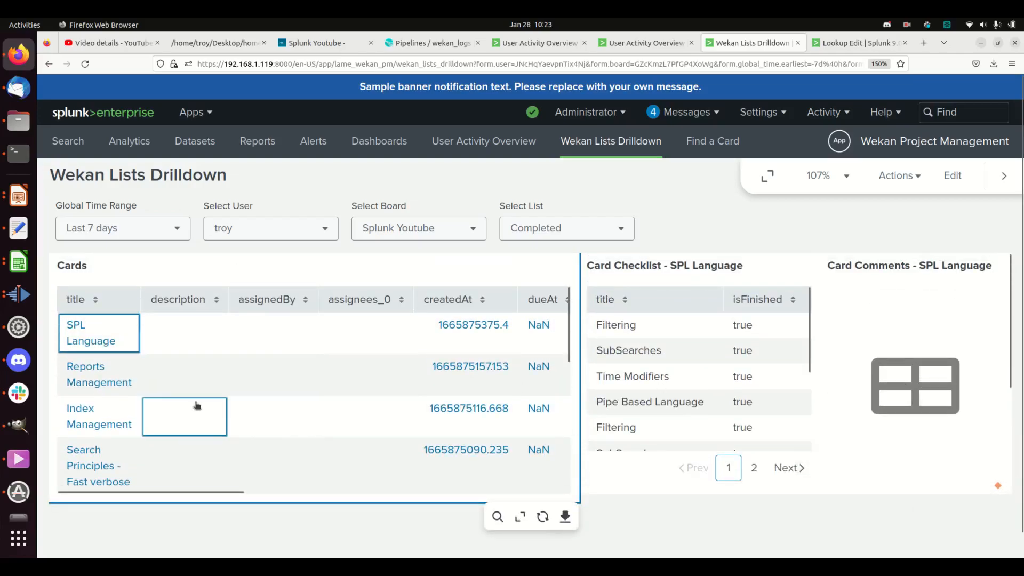
View the checklists and comments of the Reports Management and Index Management cards in the lists drilldown
left_click(111, 381)
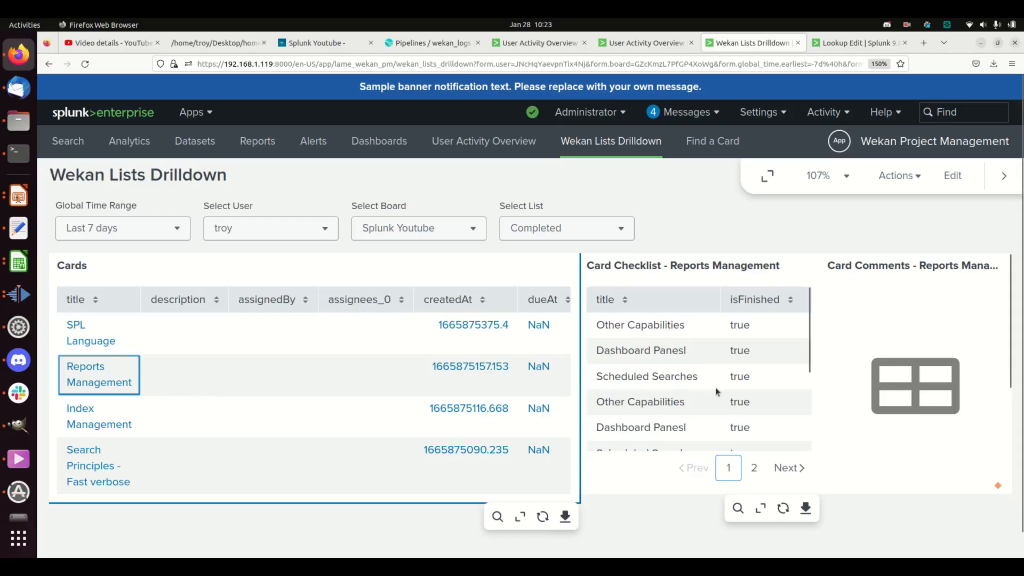
left_click(101, 419)
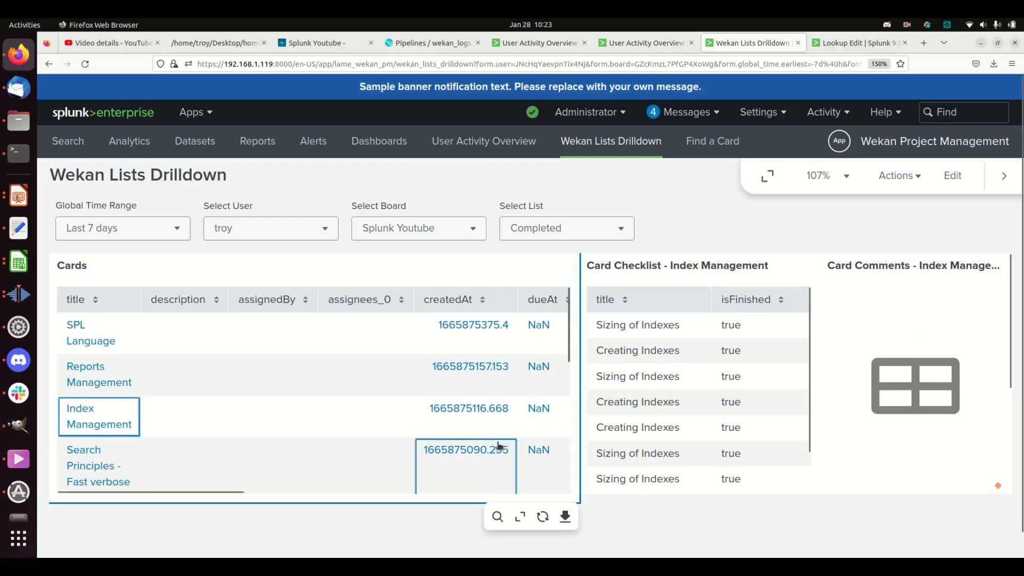
scroll(328, 424, "down", 3)
scroll(317, 411, "up", 3)
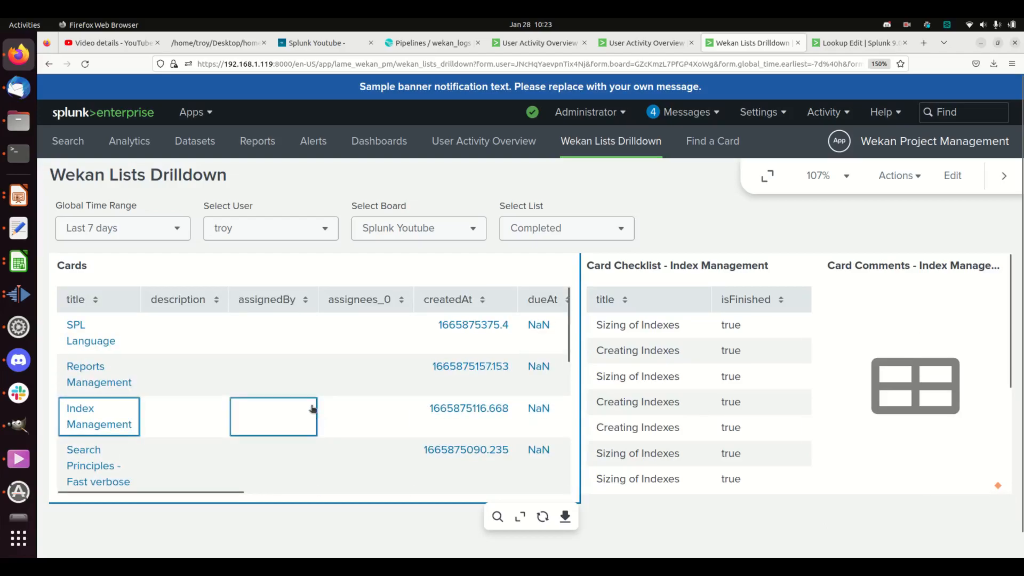
Open the Wekan Lists Drilldown dashboard for editing and examine the configuration of its Select User input
left_click(952, 176)
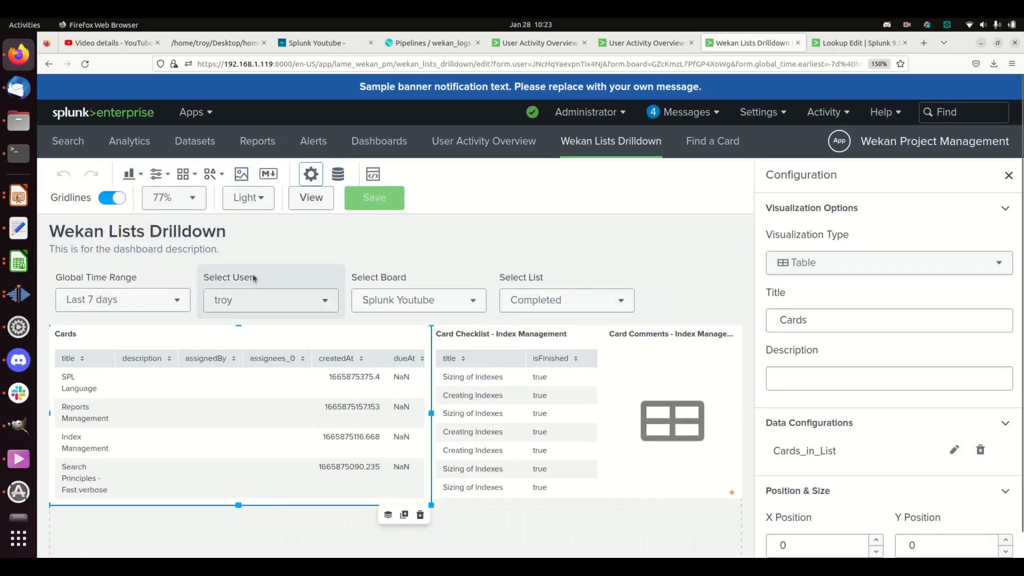
left_click(156, 174)
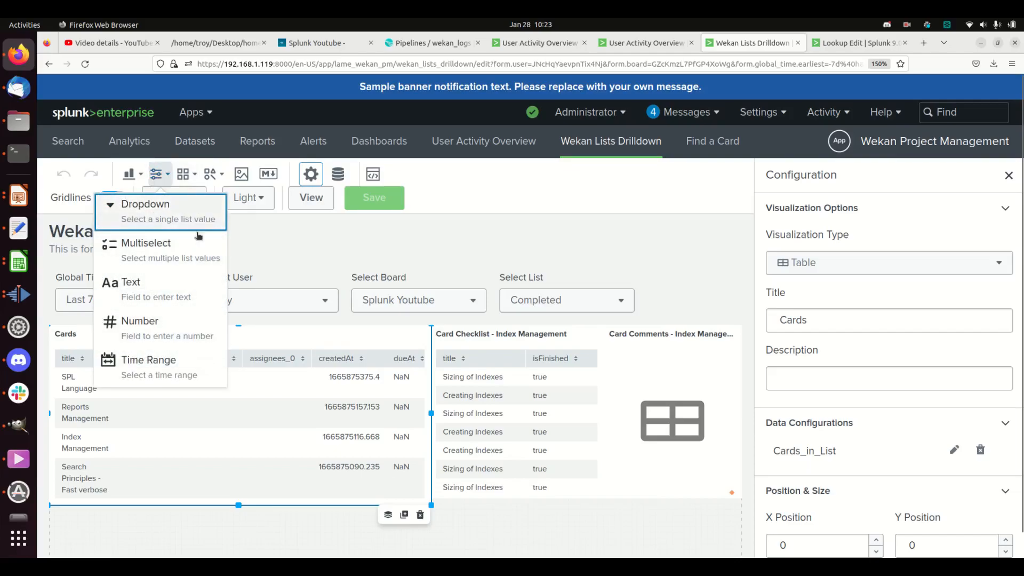
left_click(280, 286)
left_click(280, 286)
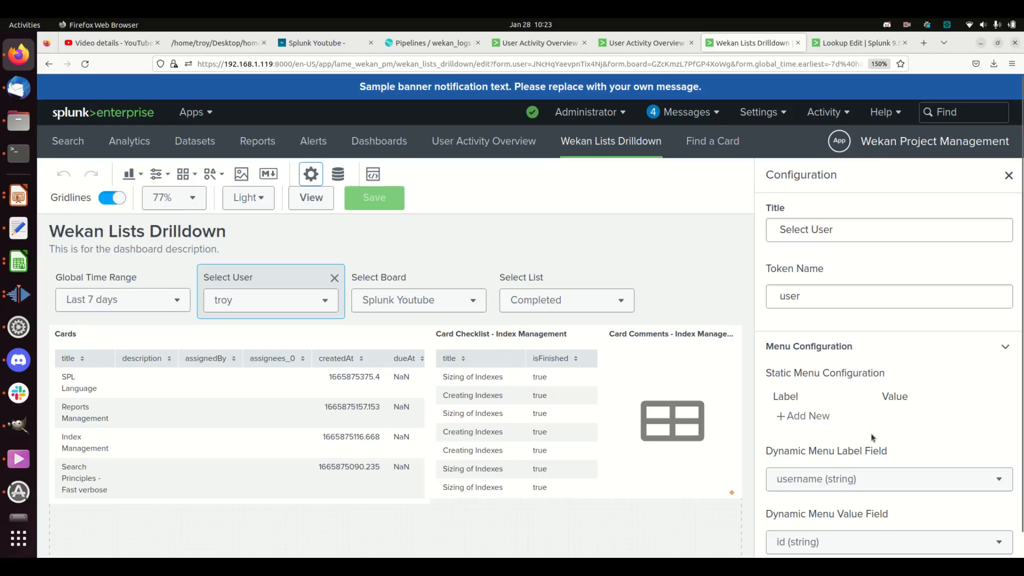
scroll(872, 436, "down", 5)
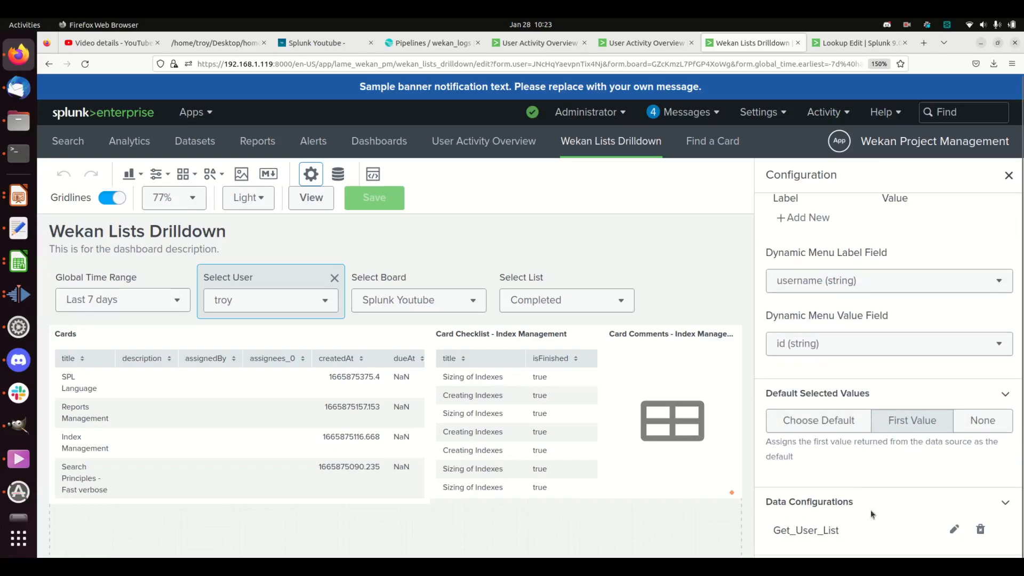
Inspect the Get_User_List data source behind the Select User input and close it without changes
left_click(956, 532)
left_click(954, 531)
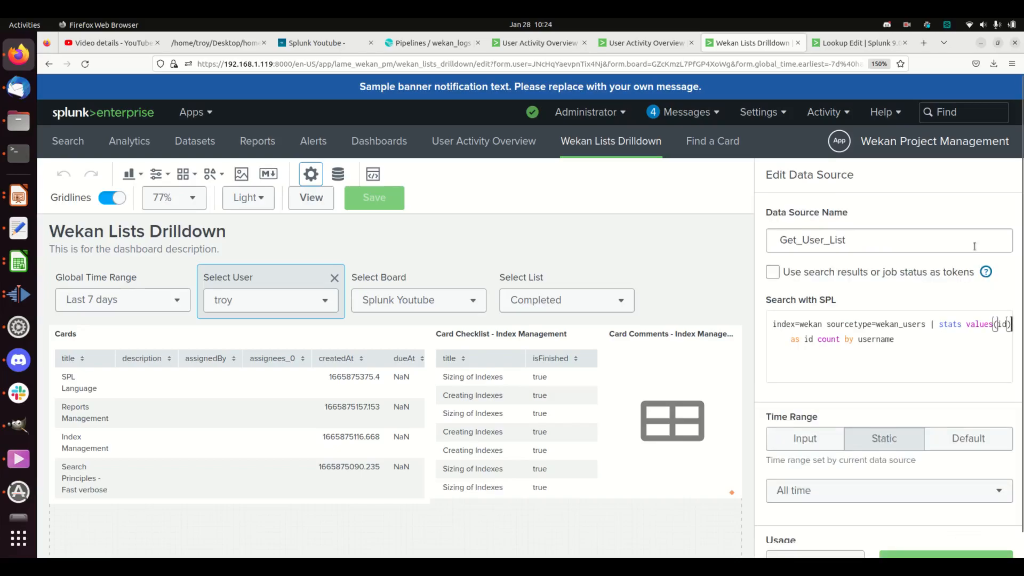
scroll(822, 279, "down", 5)
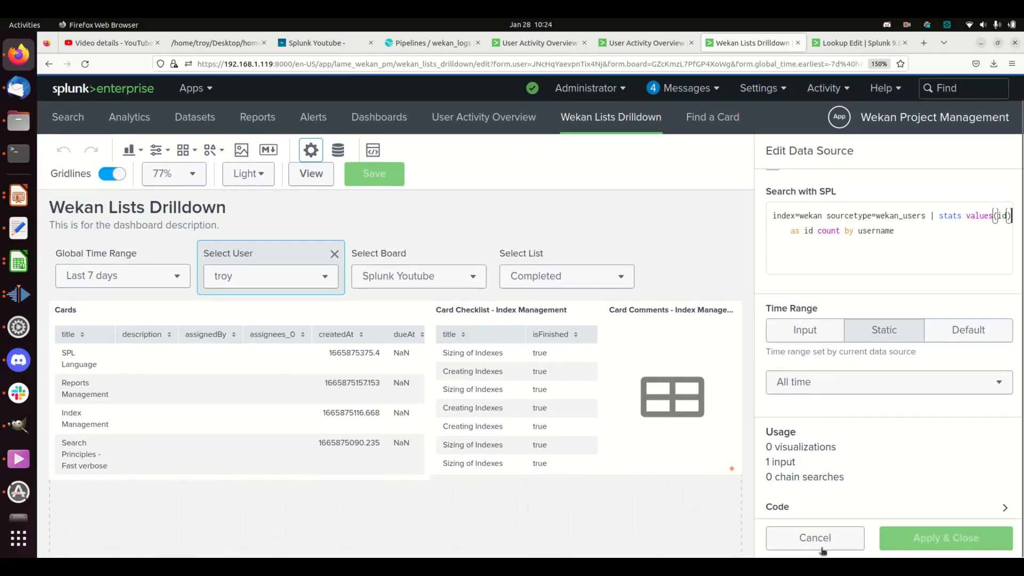
left_click(822, 539)
List all of the dashboard's data sources, and check the search, time range and usage of Get_User_List without changing it
left_click(338, 152)
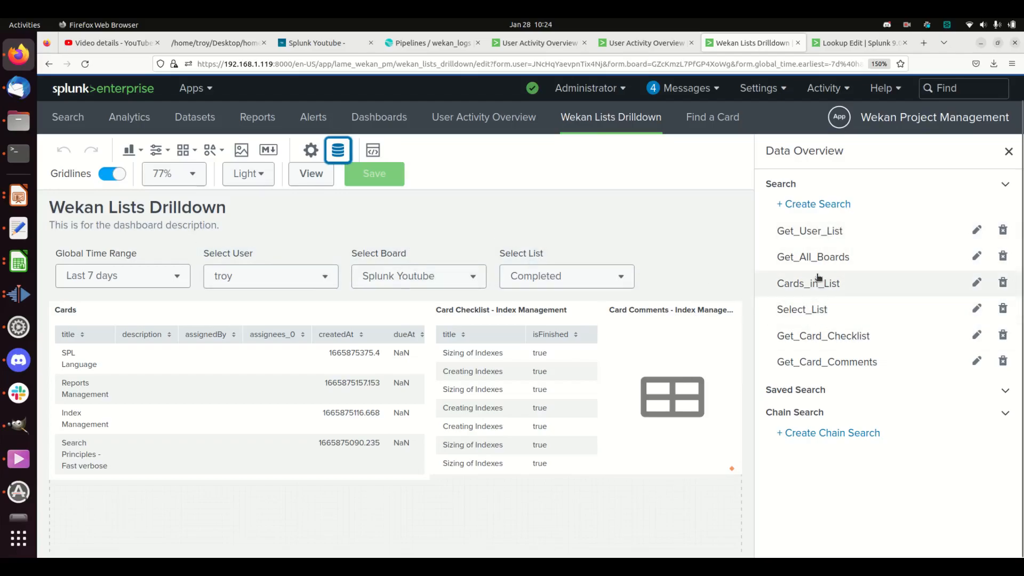
left_click(977, 231)
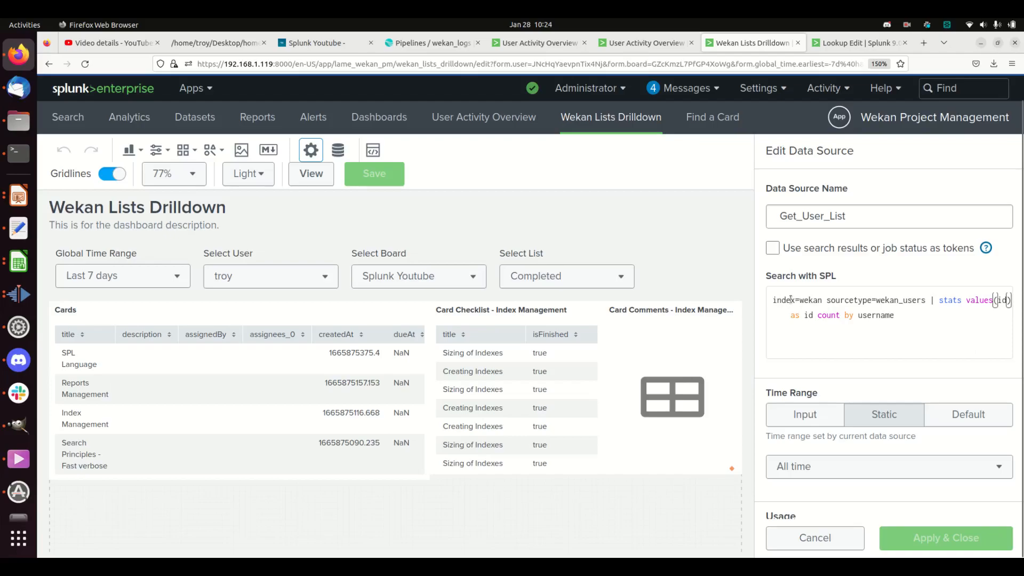
scroll(899, 399, "down", 2)
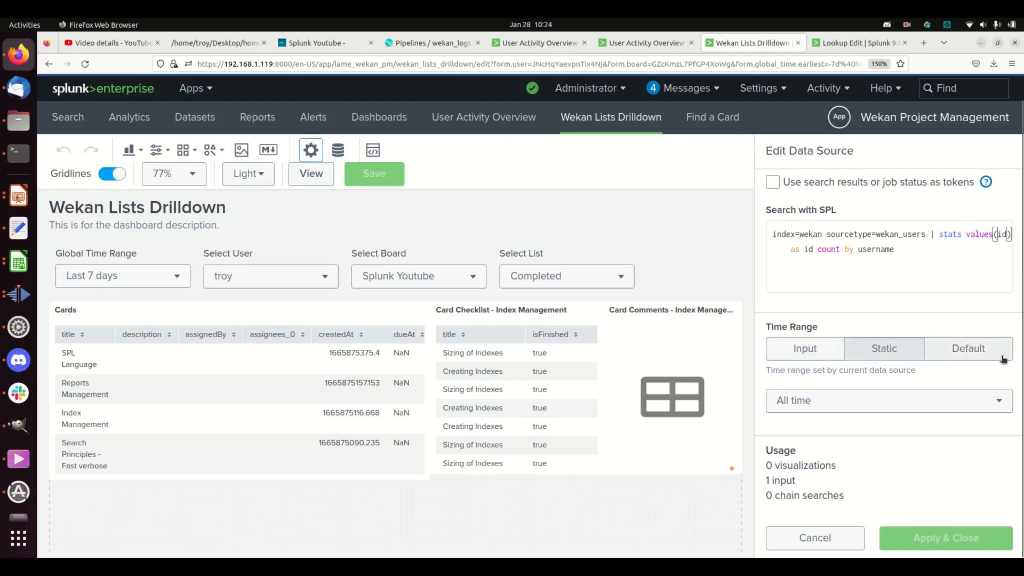
scroll(919, 393, "down", 1)
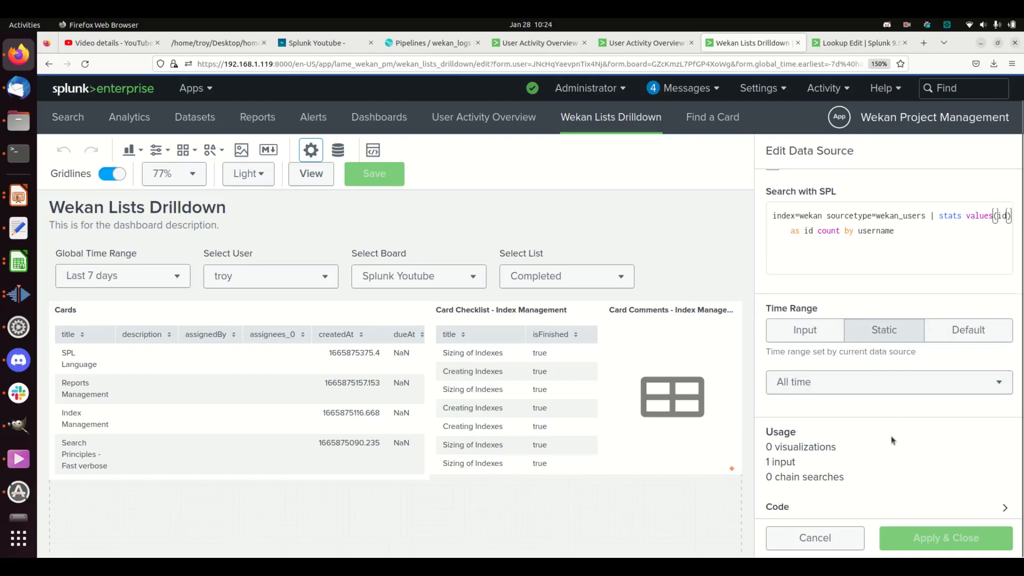
scroll(922, 400, "up", 3)
left_click(823, 538)
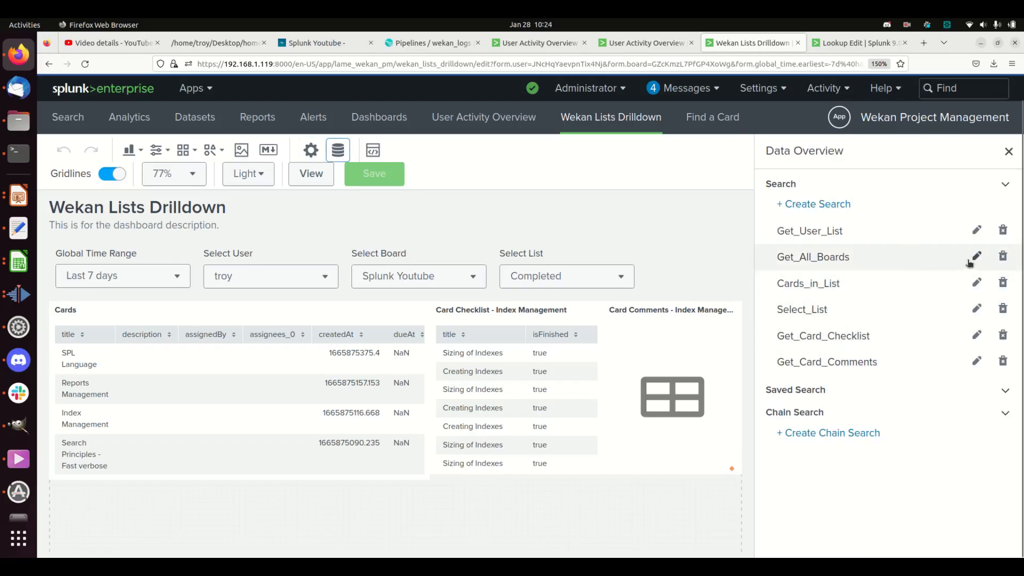
Check the search, time range and usage of the Get_All_Boards data source and close it without changes
left_click(973, 259)
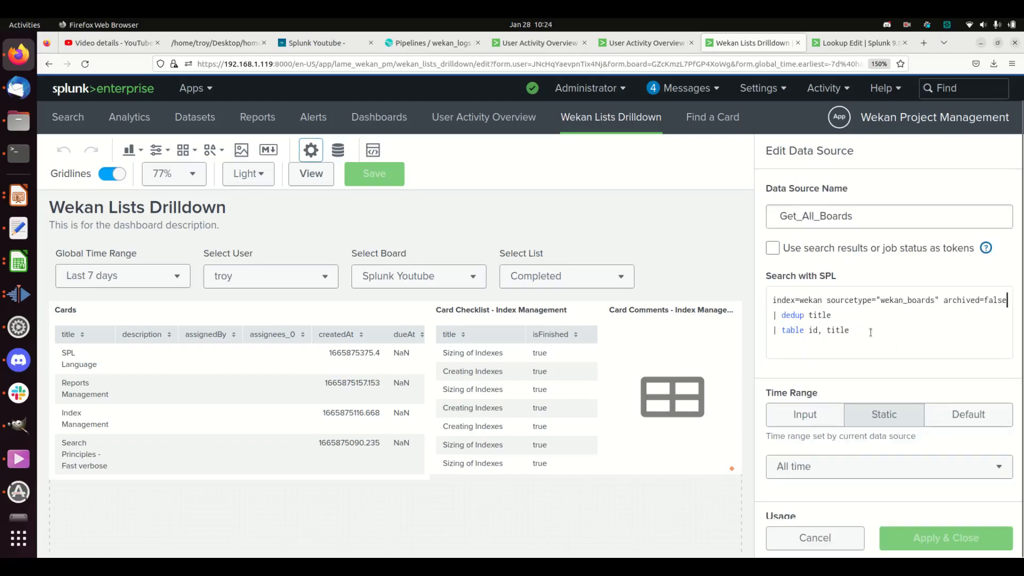
scroll(883, 392, "down", 2)
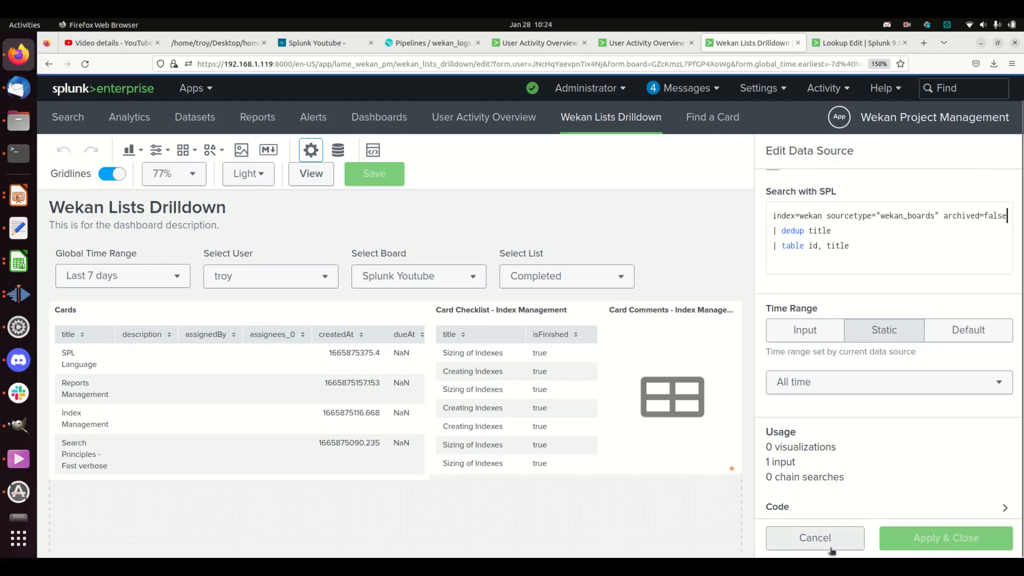
left_click(814, 538)
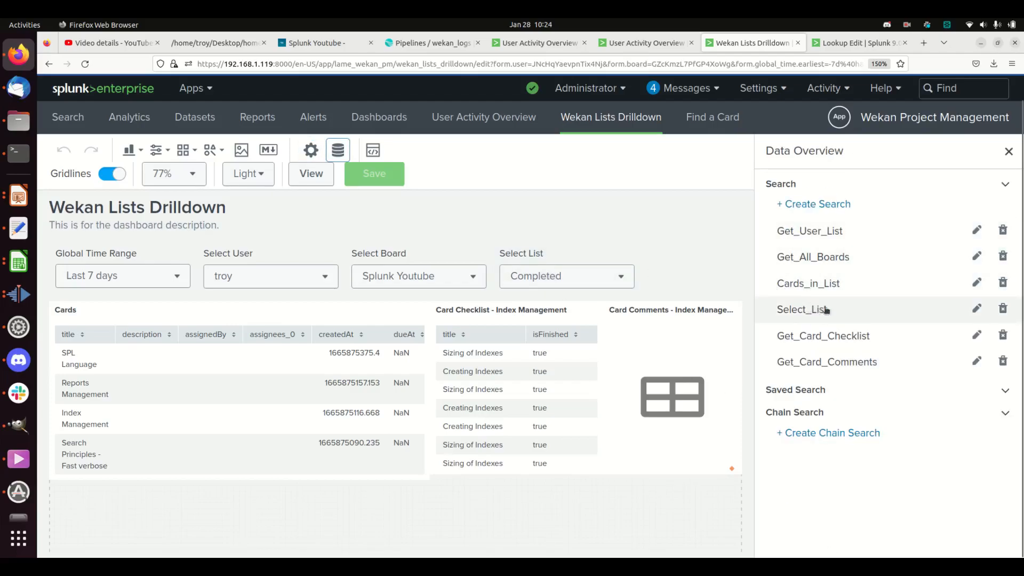
Inspect the Select_List data source's SPL with its $board$ token and its time range, and close it without changes
left_click(977, 310)
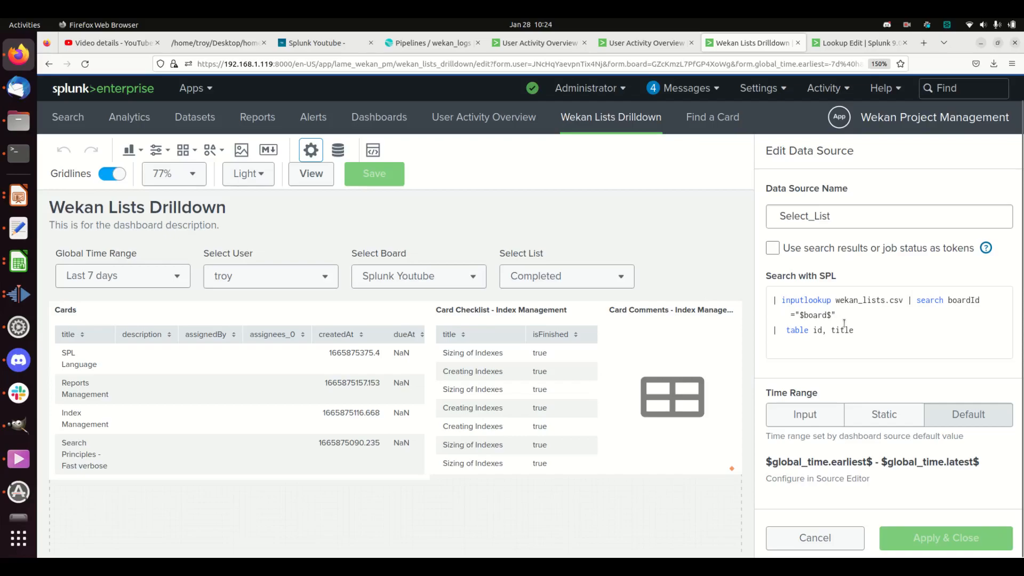
scroll(864, 350, "down", 2)
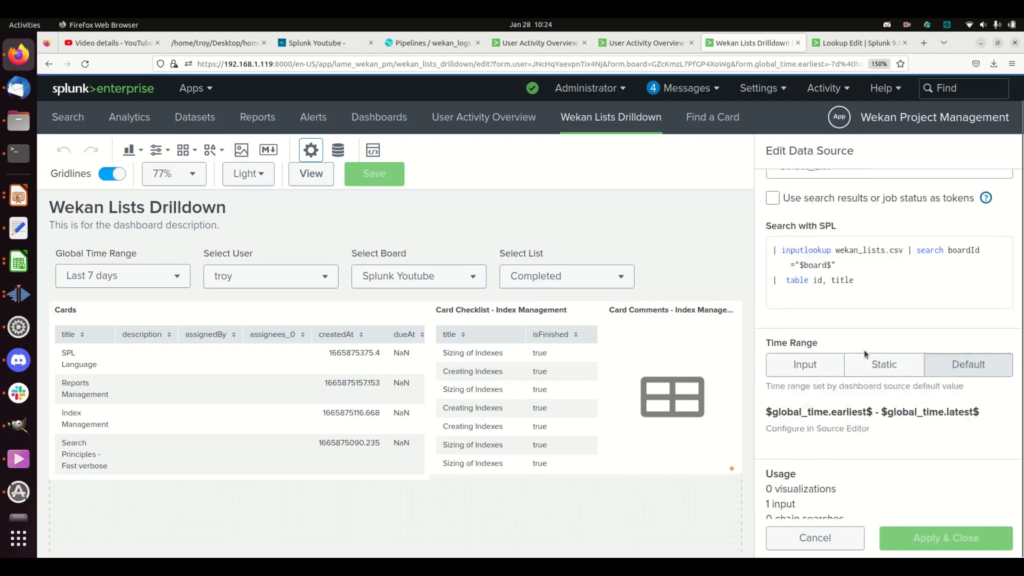
scroll(867, 353, "up", 2)
left_click(820, 539)
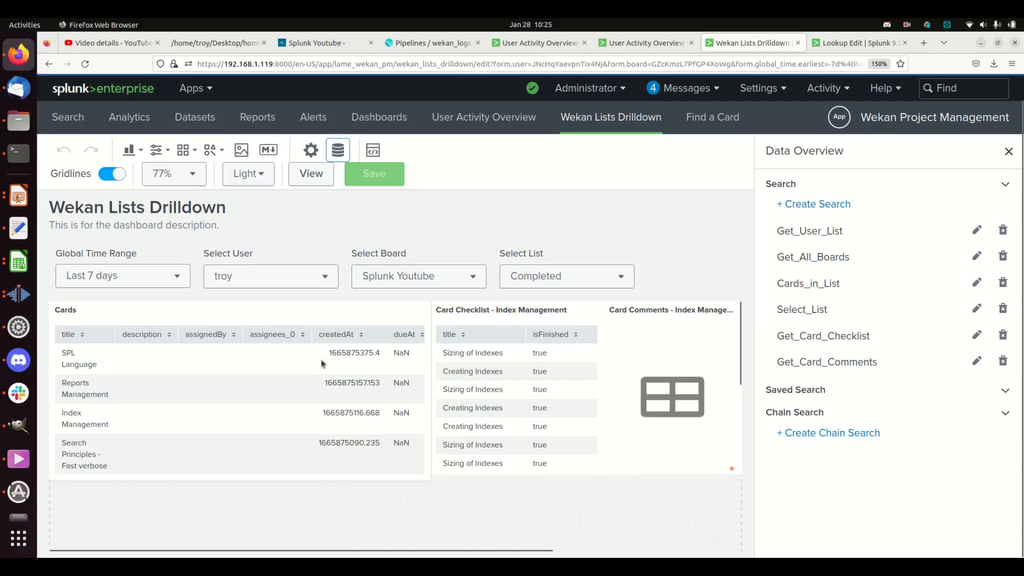
Check which data source feeds each of the Cards, Card Checklist and Card Comments tables
left_click(283, 372)
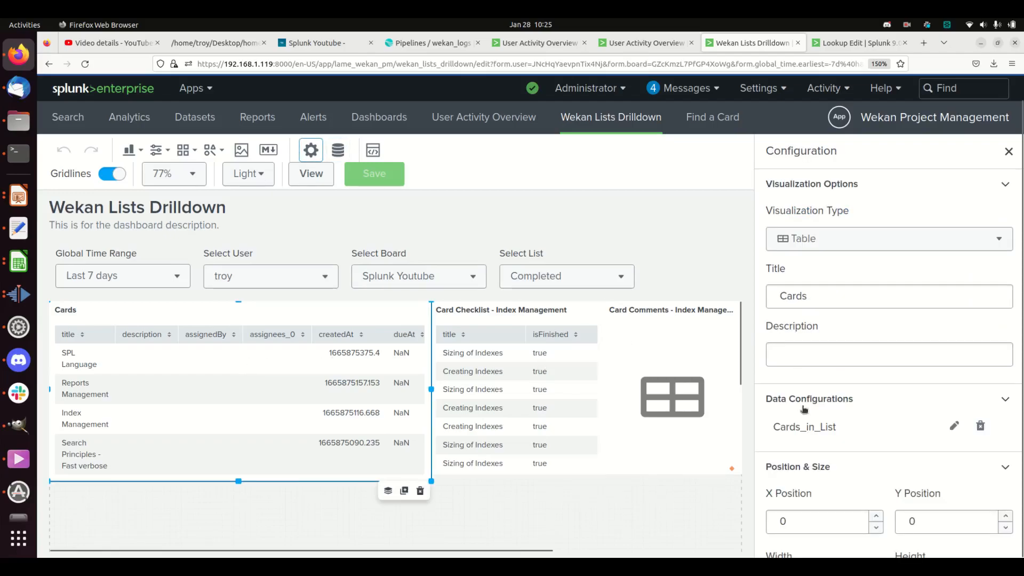
scroll(804, 409, "down", 2)
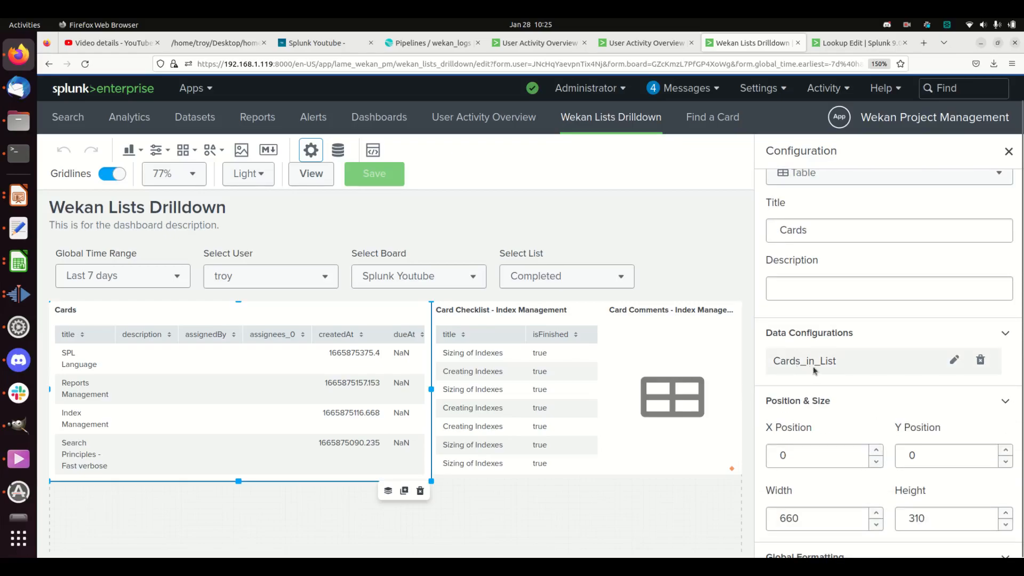
left_click(511, 352)
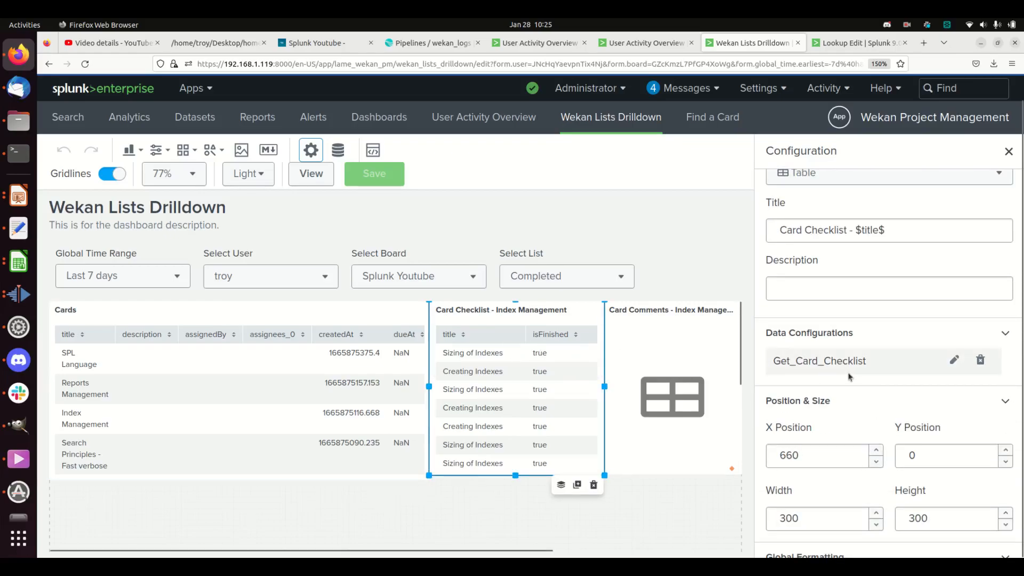
left_click(674, 327)
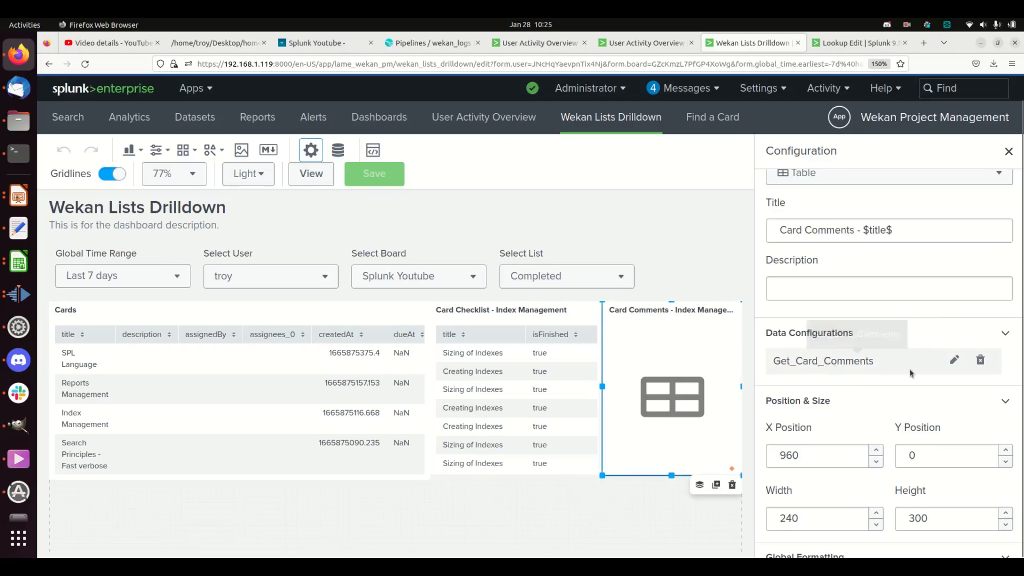
Examine the Select List input's menu fields, default value and data source, and return to the list of data sources
left_click(587, 287)
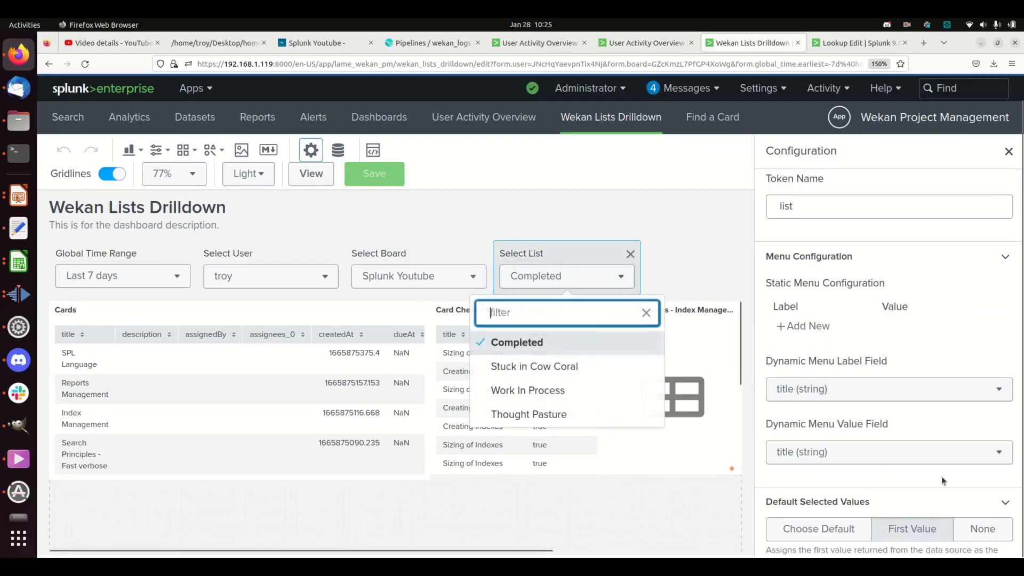
scroll(942, 478, "down", 3)
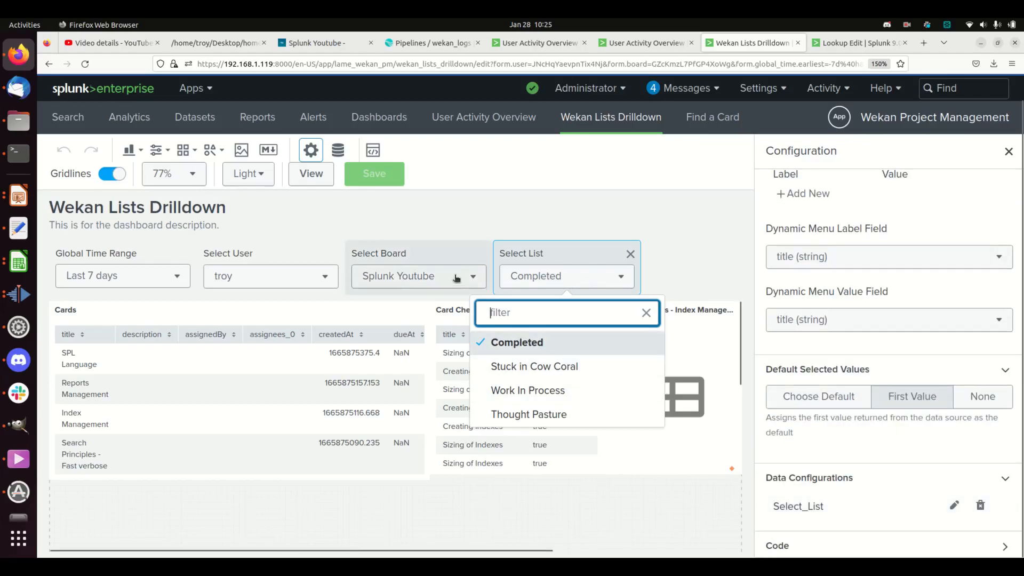
left_click(406, 207)
left_click(344, 158)
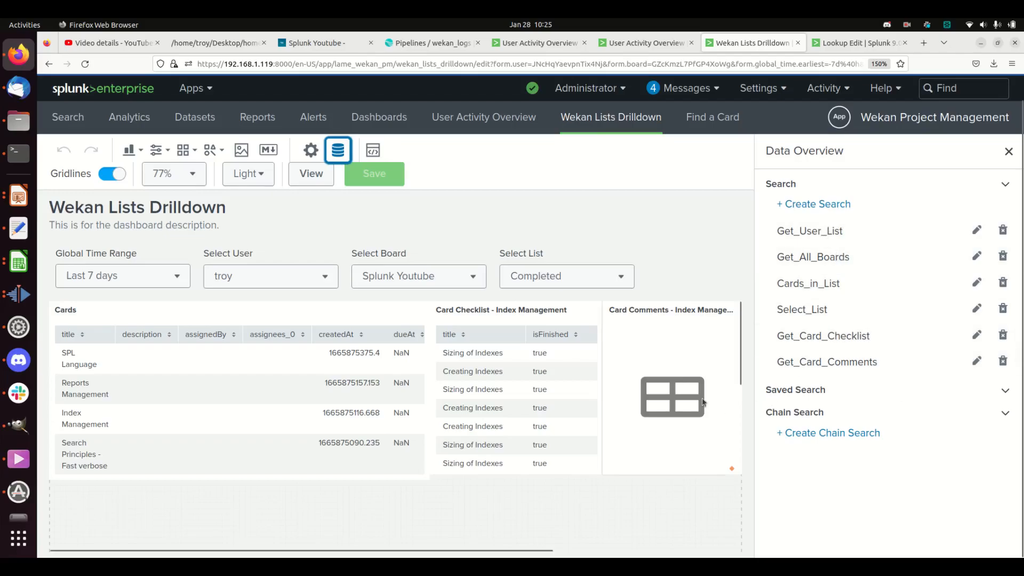
Recheck the Cards table's data source and browse the available visualization types without adding one
mouse_move(357, 370)
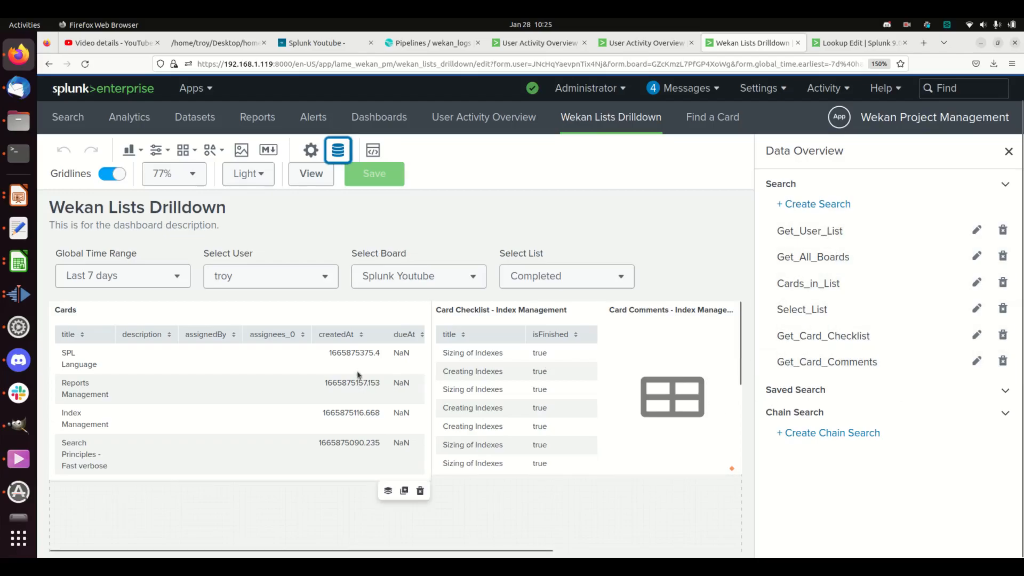
left_click(259, 372)
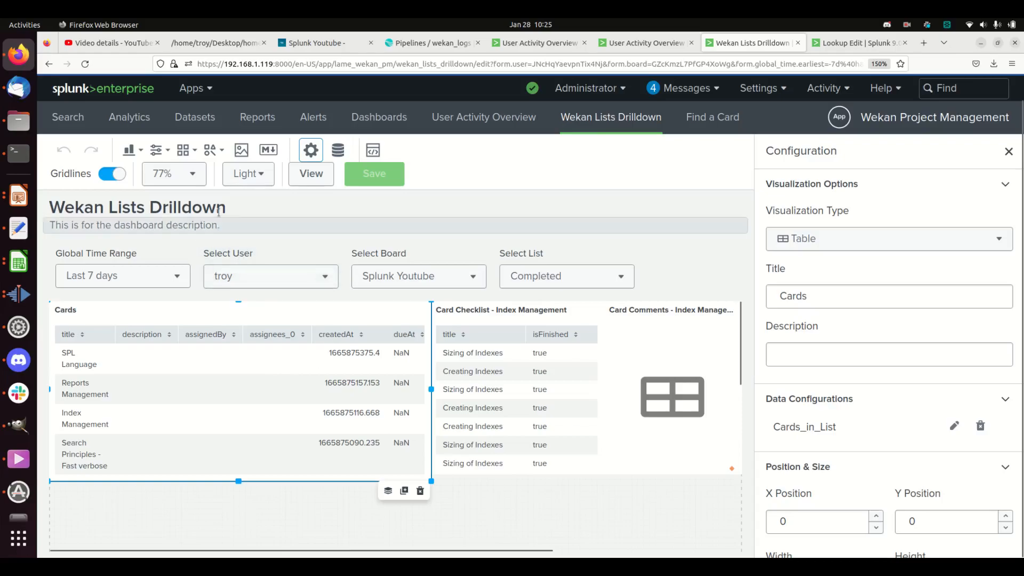
left_click(339, 152)
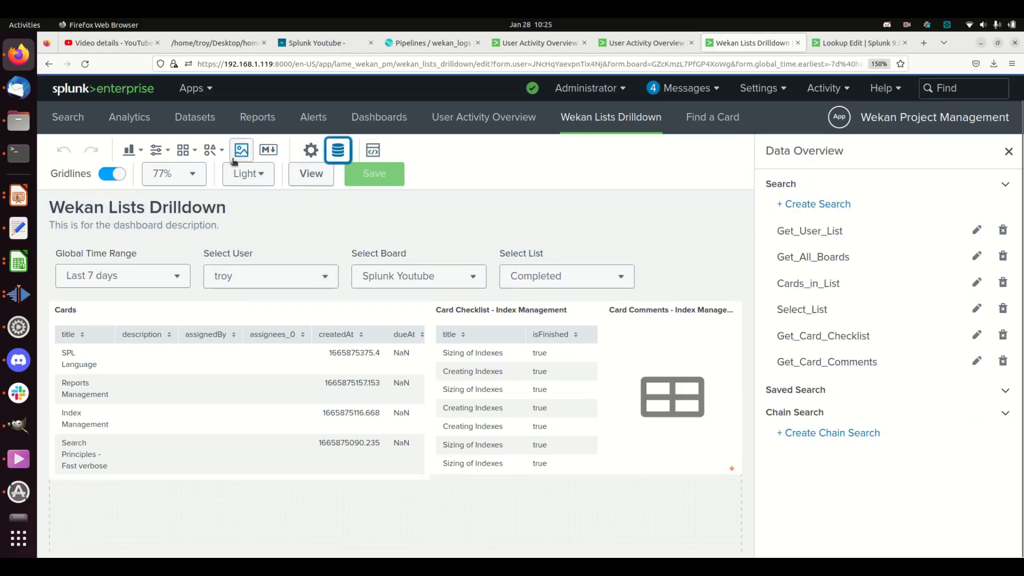
left_click(131, 150)
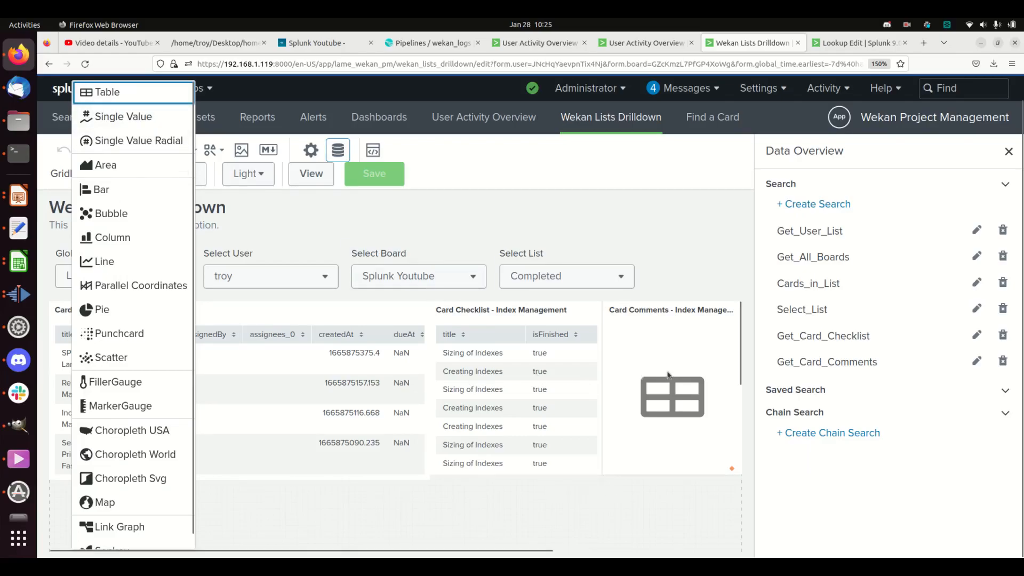
left_click(731, 217)
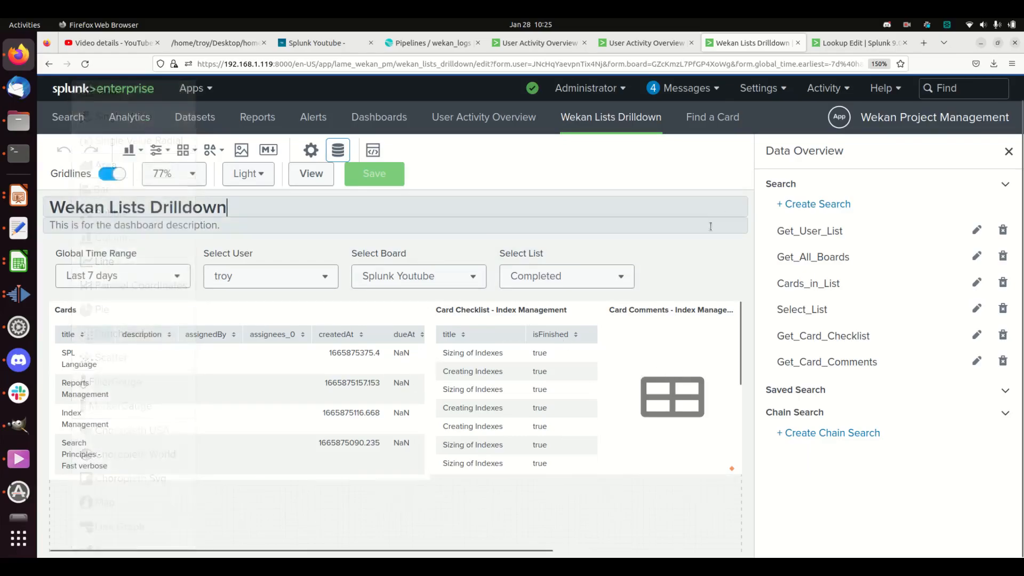
left_click(327, 349)
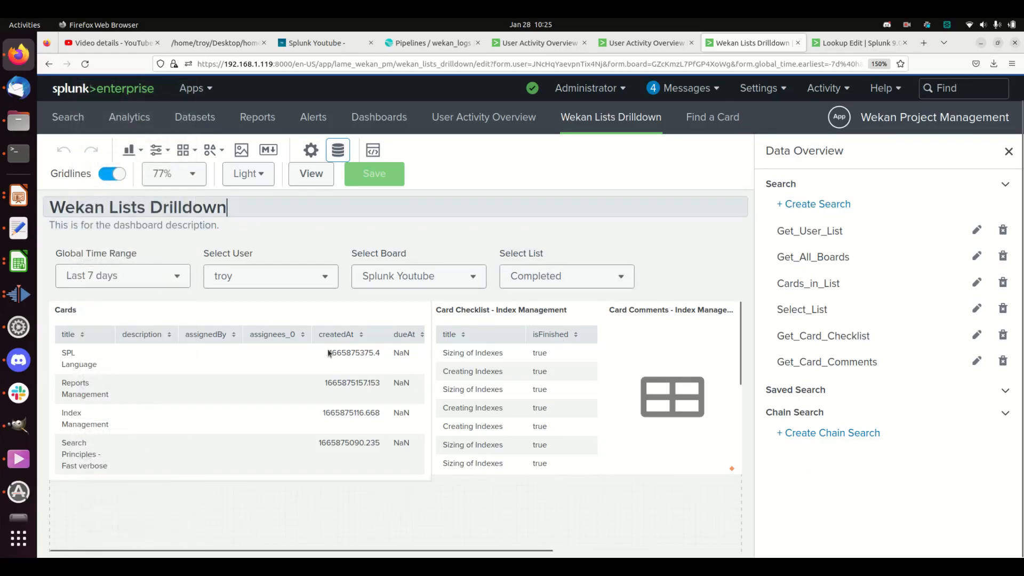
Inspect the $title$ token used in the Card Checklist table's title without changing it
left_click(510, 328)
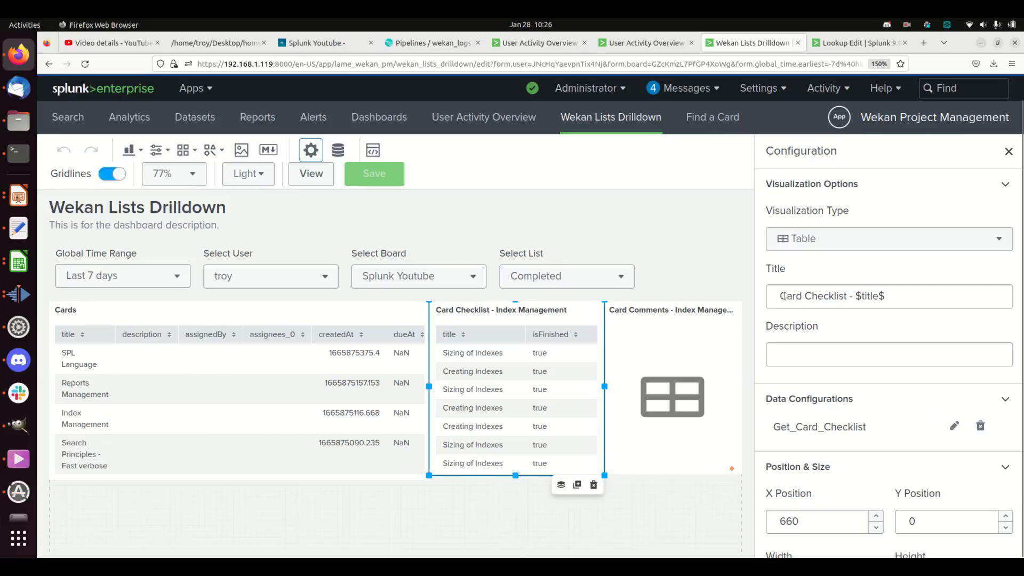
double_click(861, 297)
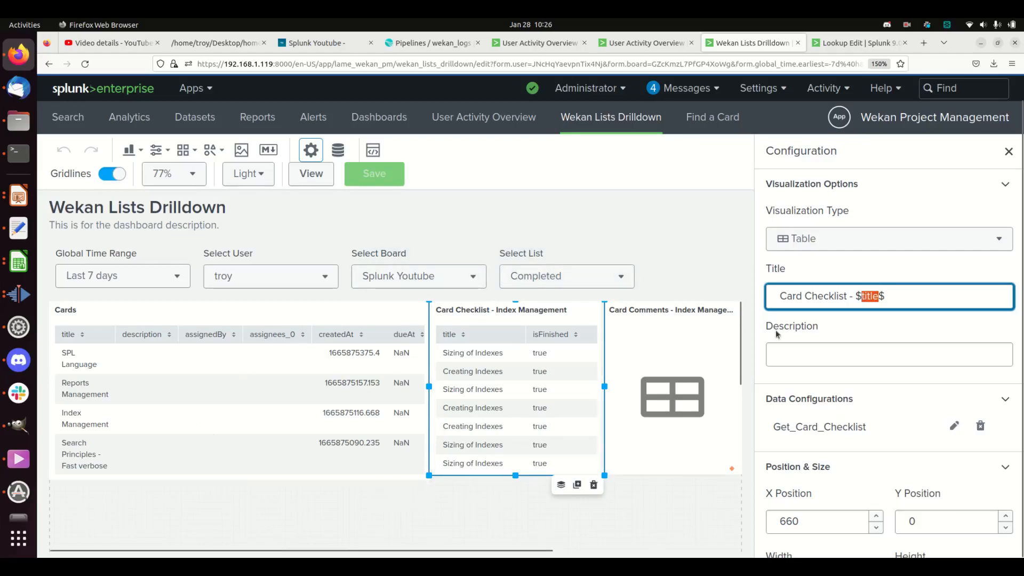
left_click(928, 276)
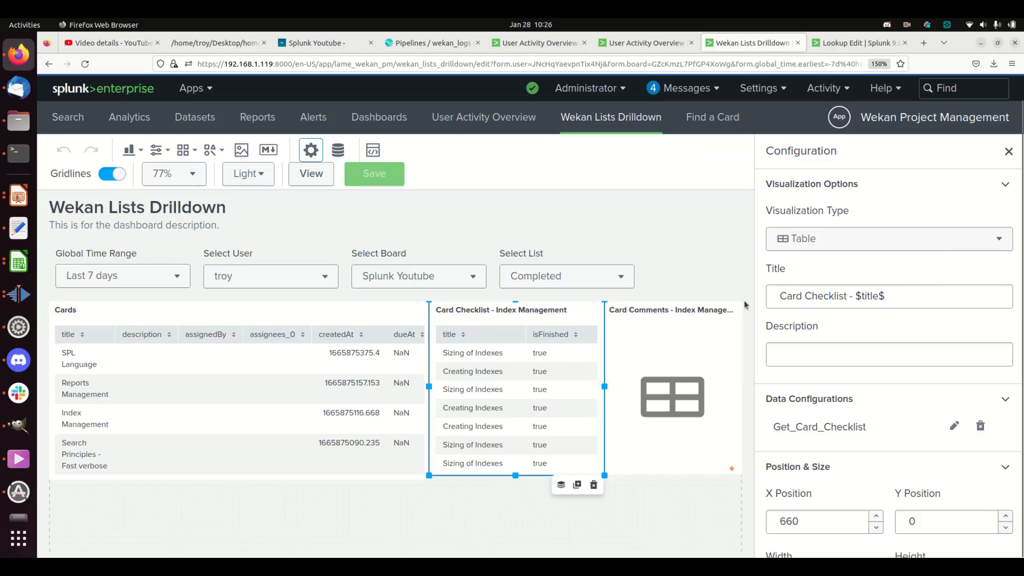
Inspect the id and title tokens set by the Cards table's drilldown and leave the settings without changes
left_click(361, 332)
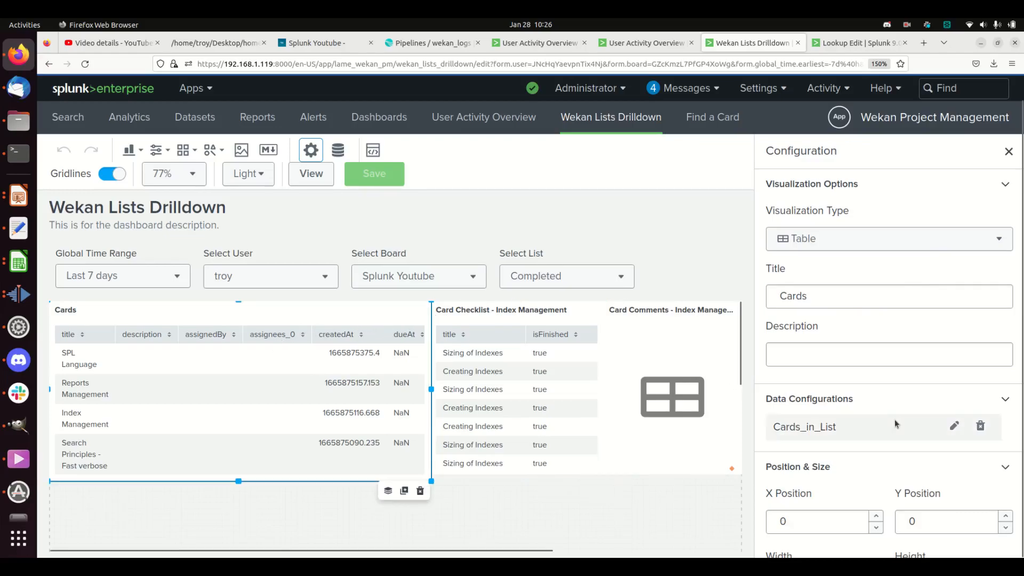
scroll(896, 424, "down", 3)
scroll(896, 424, "down", 5)
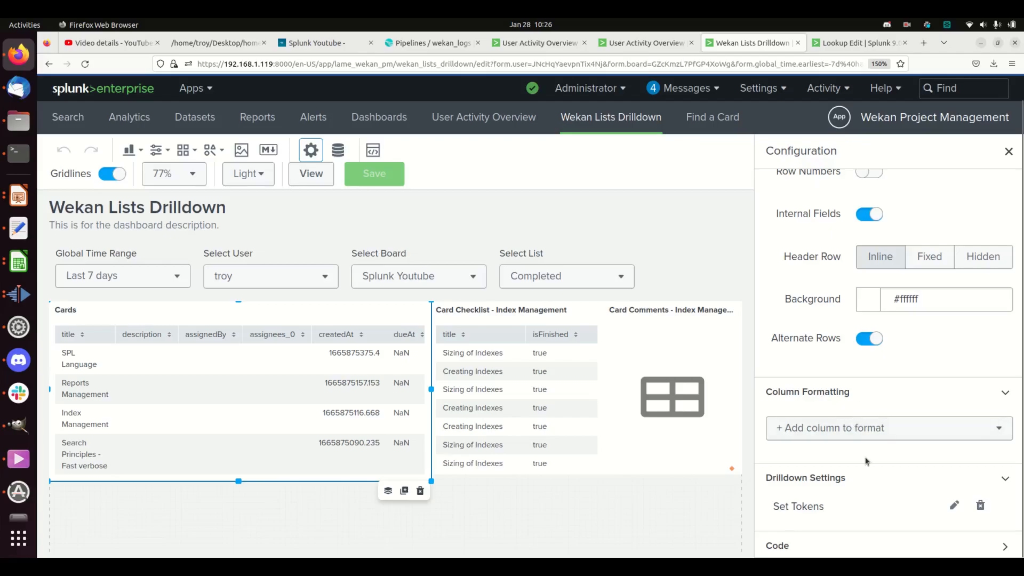
left_click(955, 506)
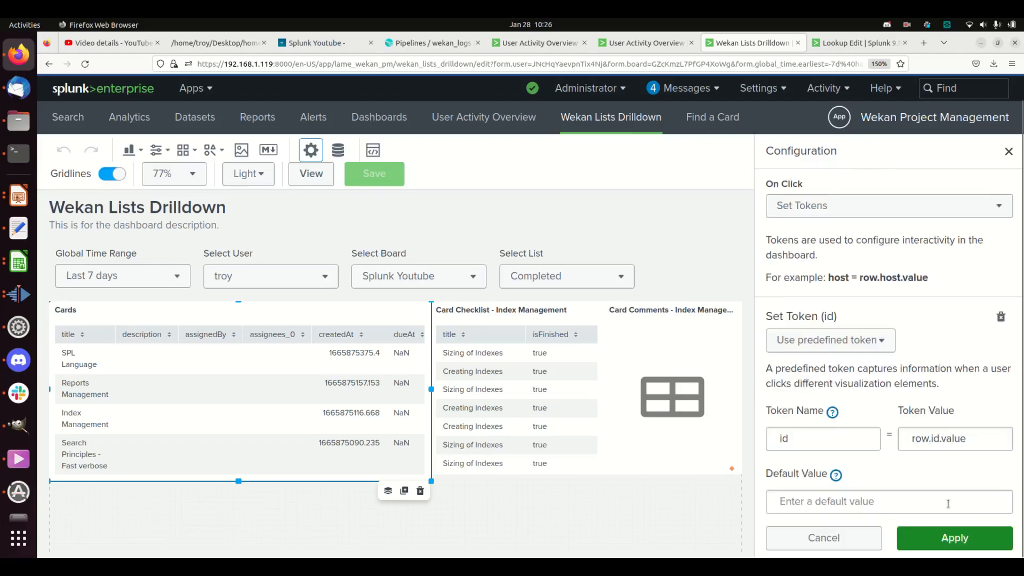
scroll(842, 304, "down", 3)
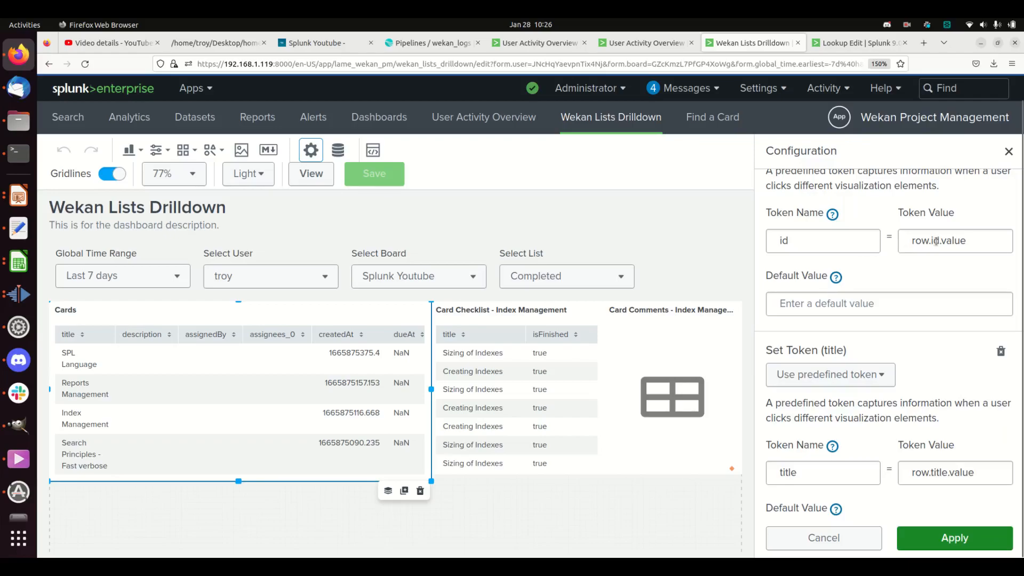
scroll(917, 324, "down", 1)
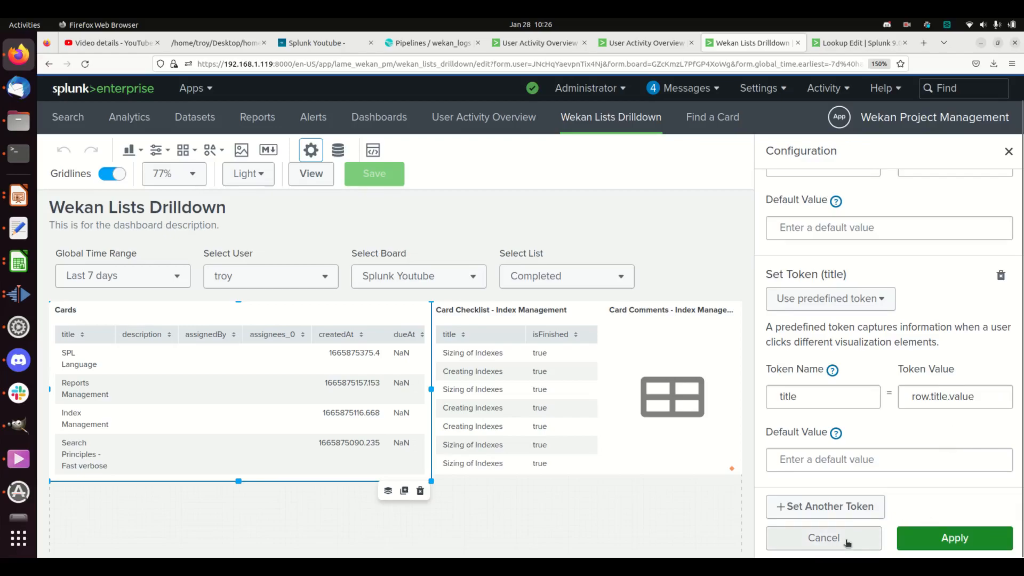
left_click(864, 534)
Compare the token-based titles of the Card Checklist and Card Comments tables, and inspect the Get_Card_Checklist search with its $id$ token
left_click(508, 379)
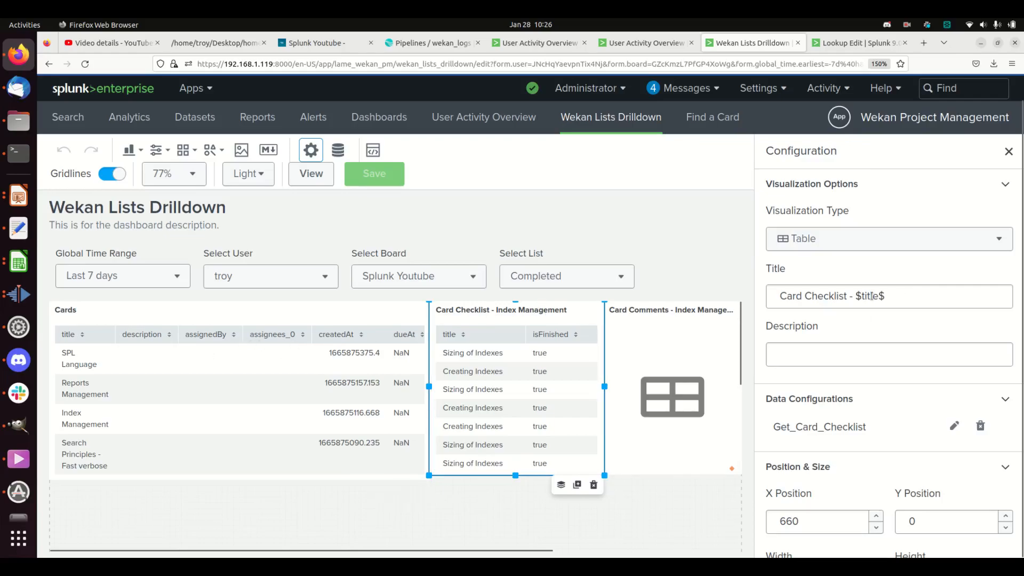
left_click(716, 313)
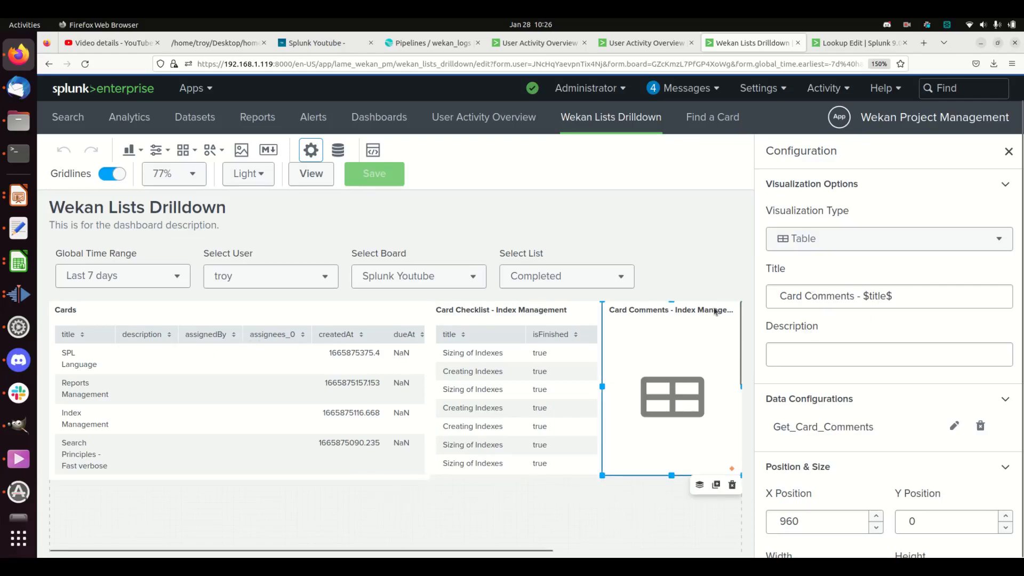
left_click(356, 366)
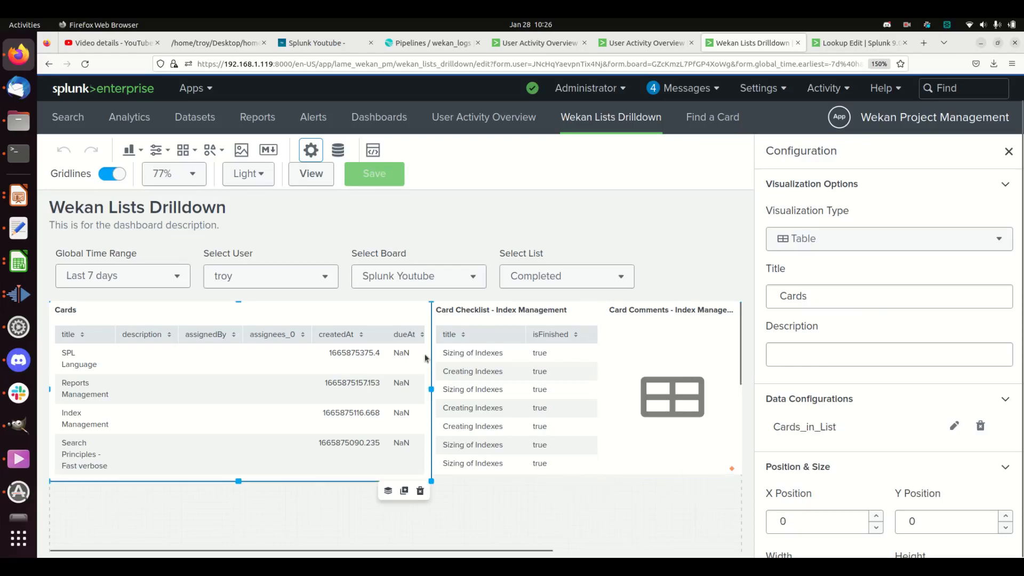
left_click(510, 355)
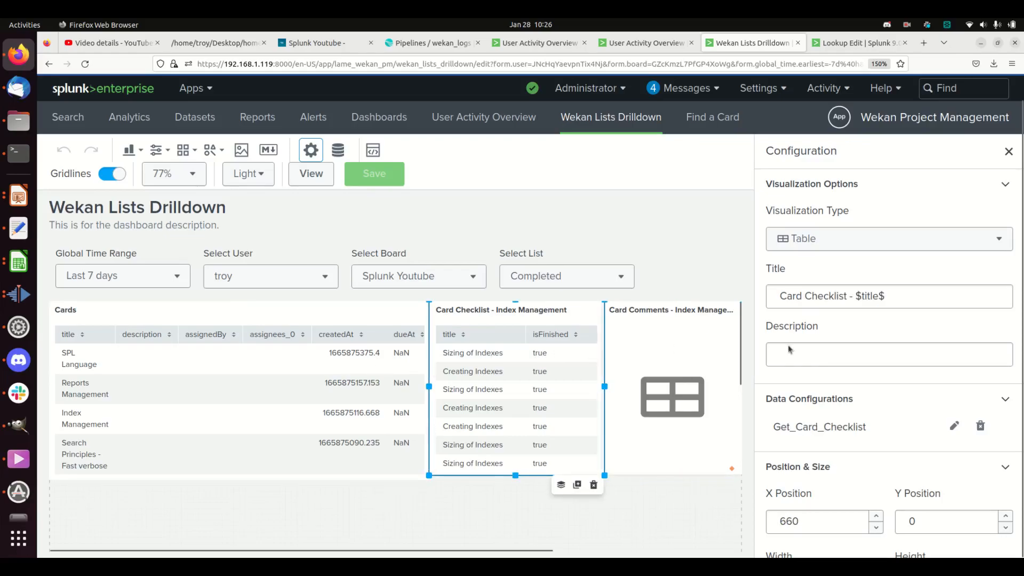
left_click(953, 428)
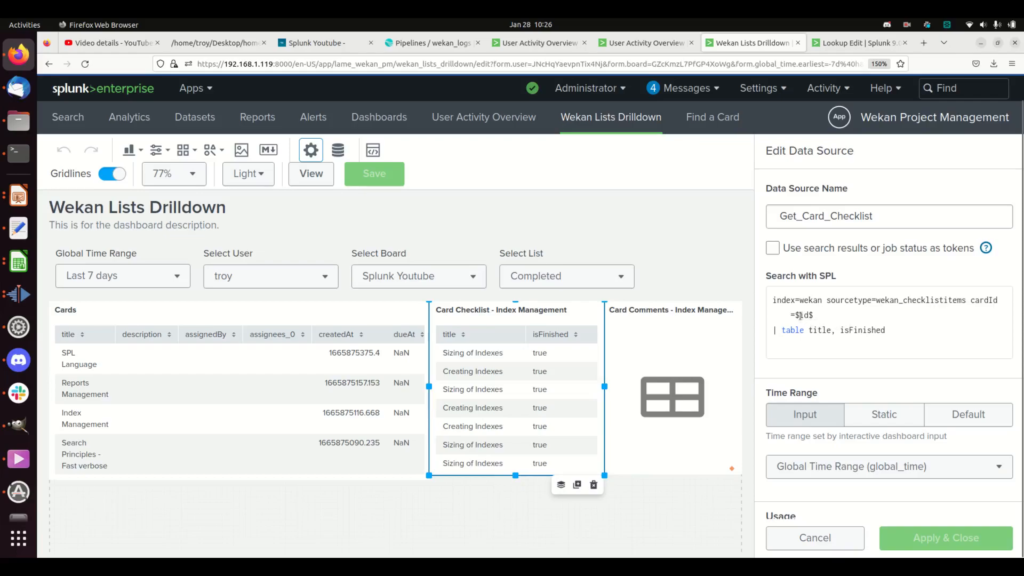
Review the Cards table's size and formatting settings, and return the Wekan Lists Drilldown dashboard from editing to viewing
left_click(272, 370)
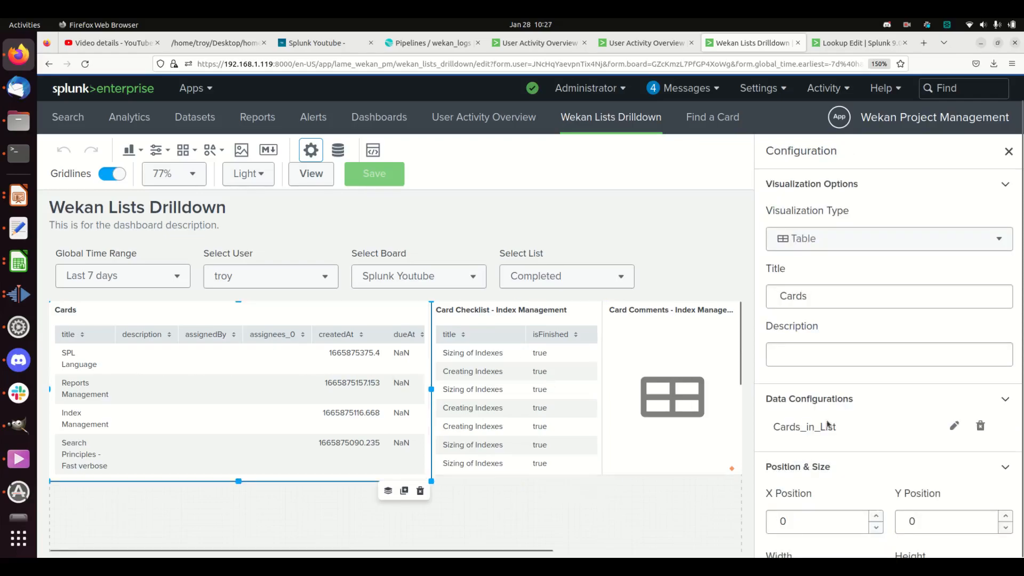
scroll(935, 476, "down", 6)
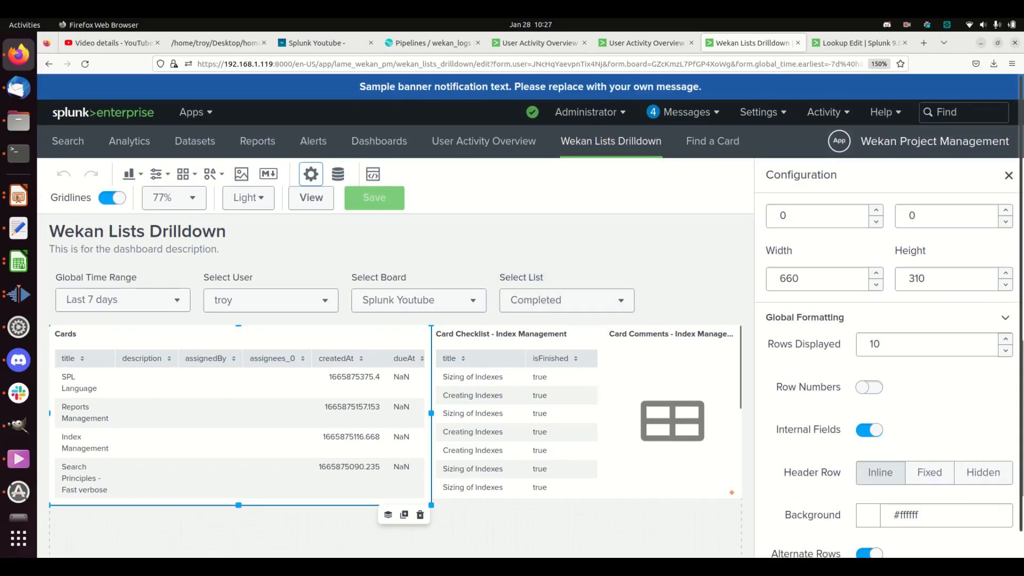
left_click(1009, 175)
left_click(923, 181)
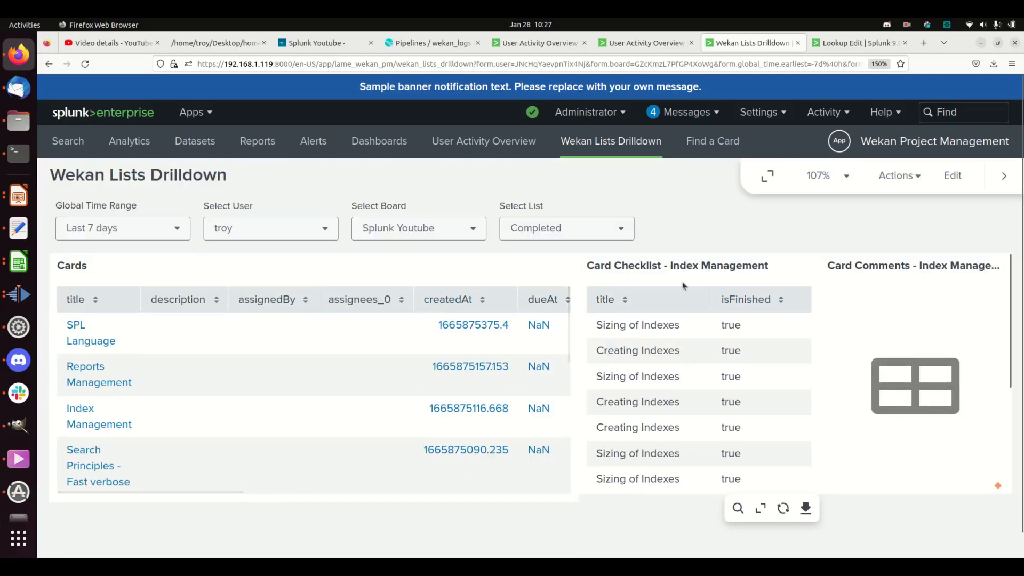
Compare the drilldown details of the SPL Language card and the Stuck in Cow Coral list's New test card, ending on the Completed list
left_click(114, 344)
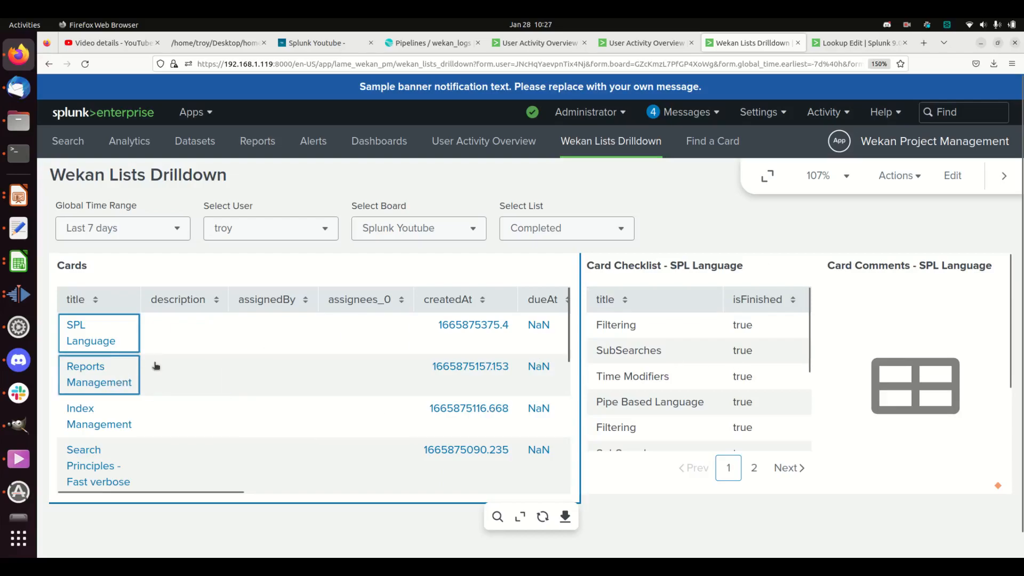
left_click(546, 229)
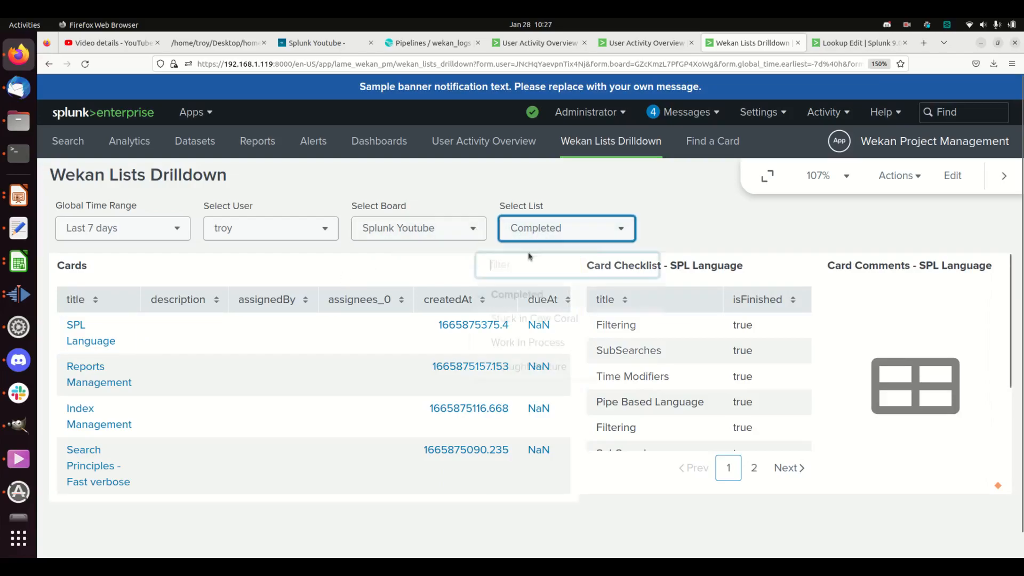
left_click(511, 318)
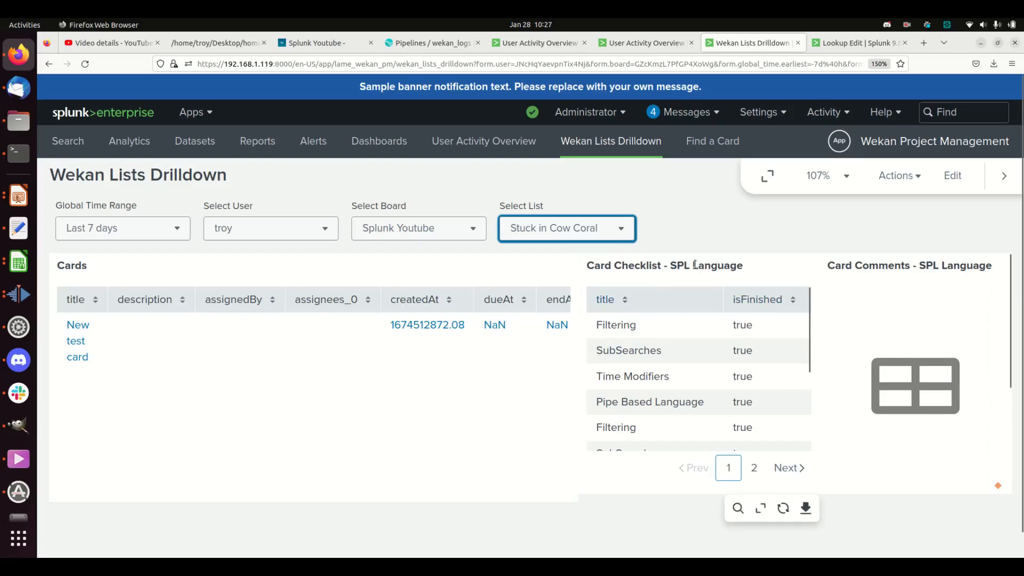
left_click(85, 341)
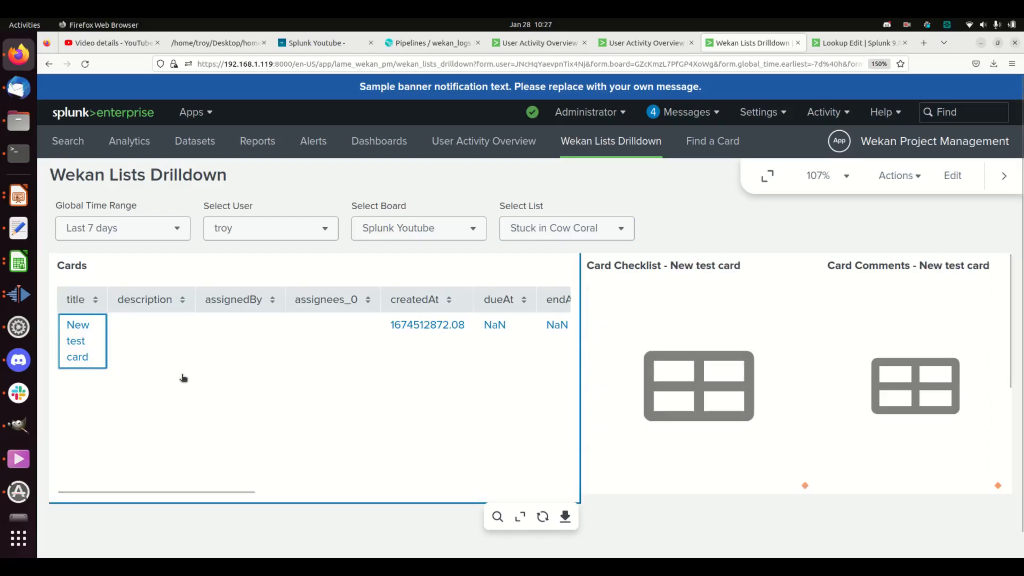
left_click(575, 230)
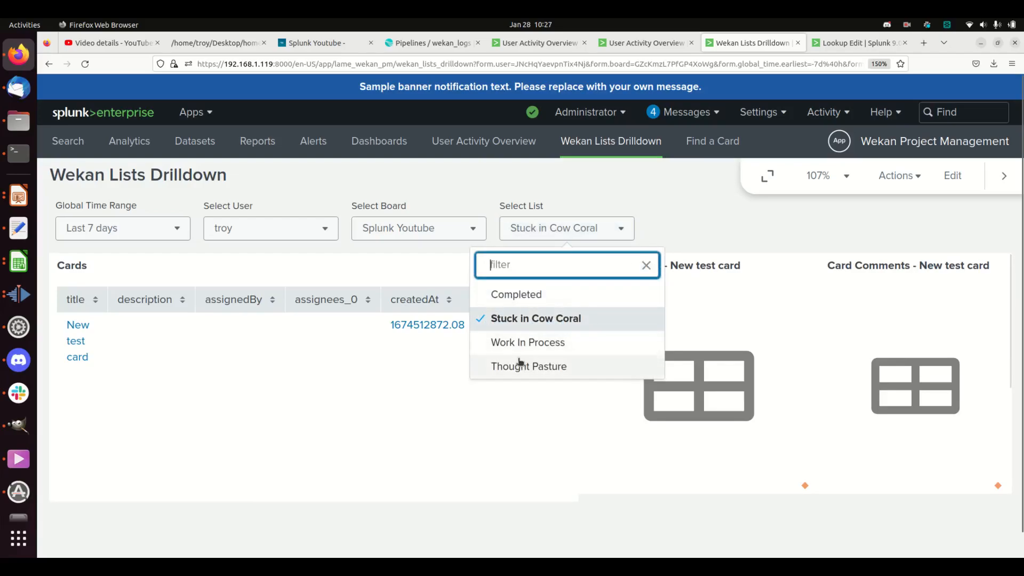
left_click(502, 299)
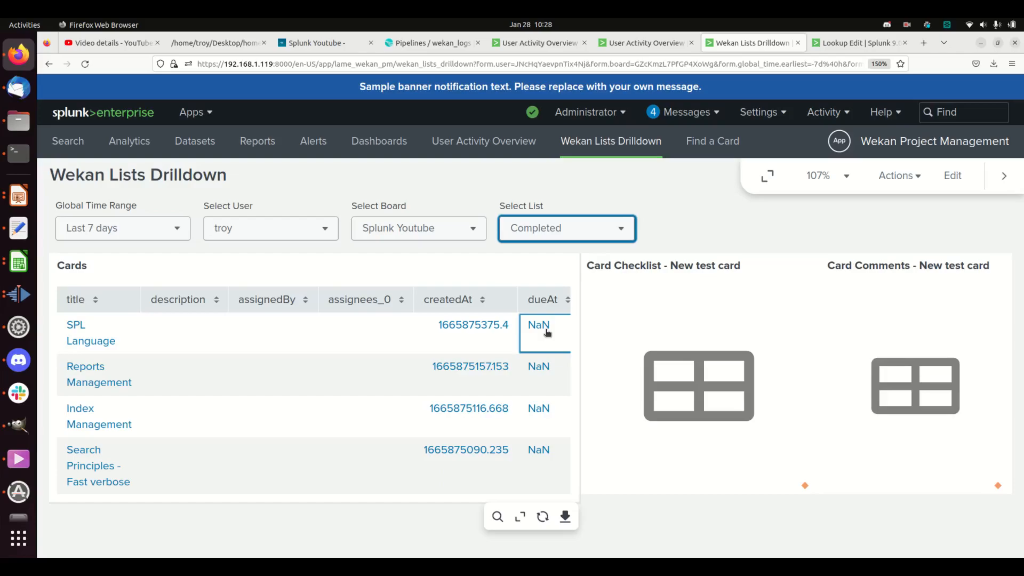
Search the Find a Card dashboard for SPL across all time
left_click(691, 145)
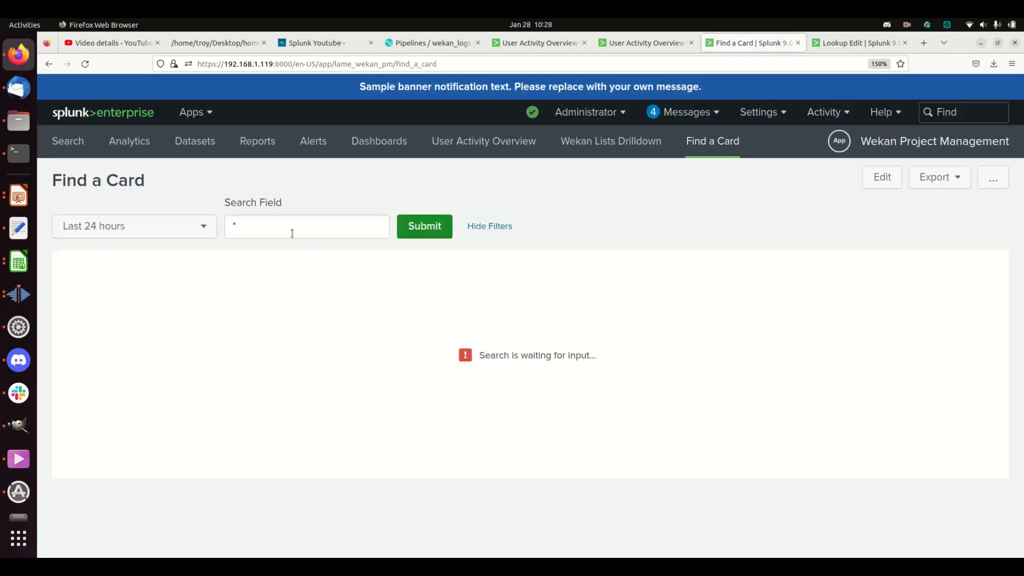
left_click(289, 225)
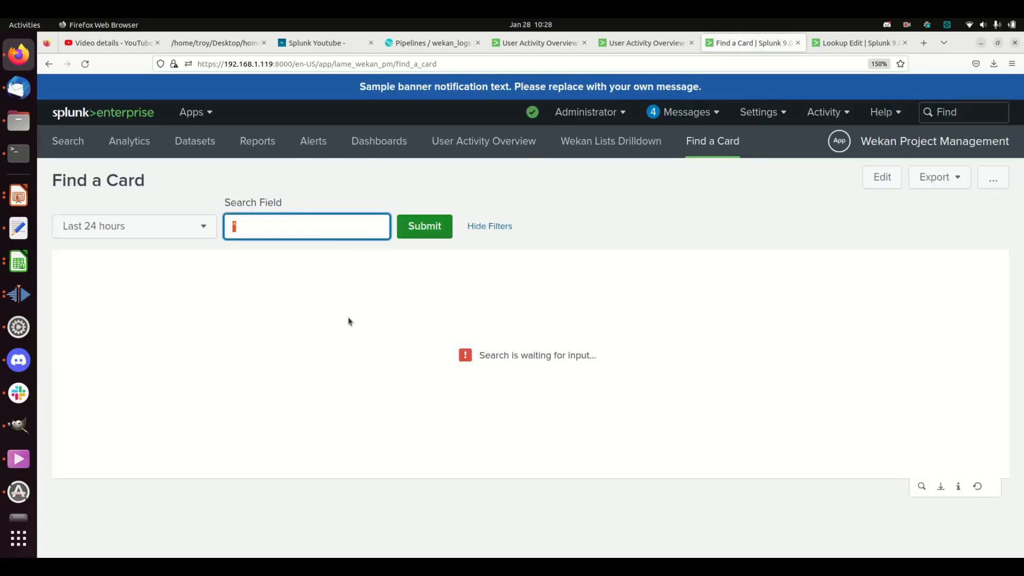
type("tstats")
key("BackSpace")
key("BackSpace")
type("datamod")
key("BackSpace")
key("BackSpace")
key("BackSpace")
left_click(201, 226)
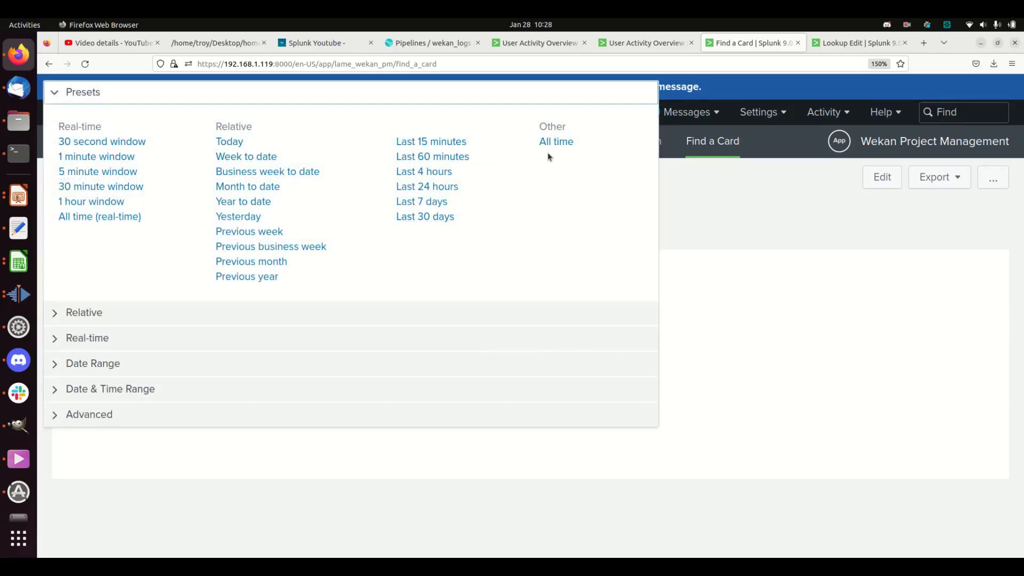
left_click(555, 142)
left_click(448, 225)
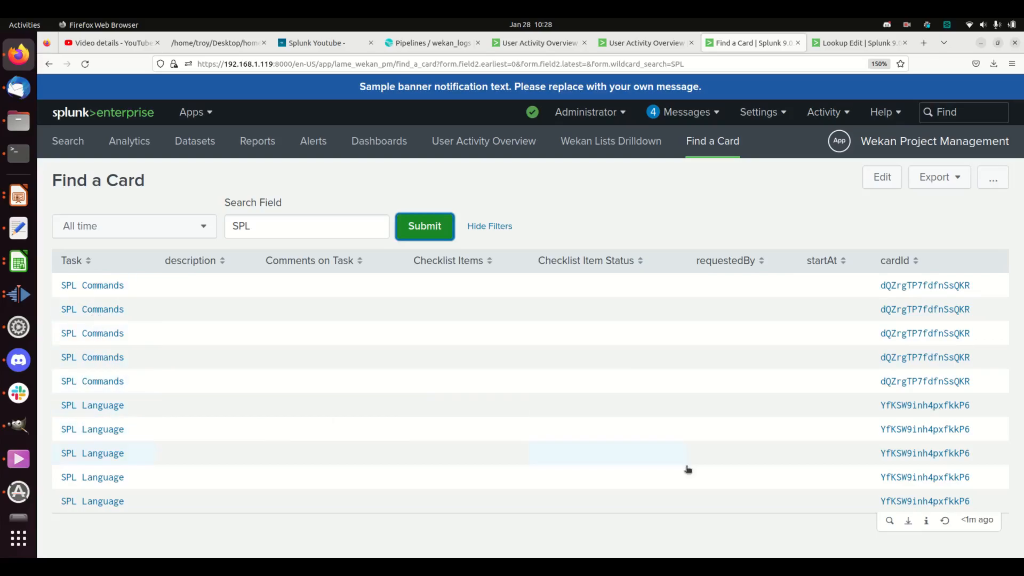
Open the first SPL Commands task's Card ID Drilldown, review its panels, and close it to return to the search results
left_click(103, 286)
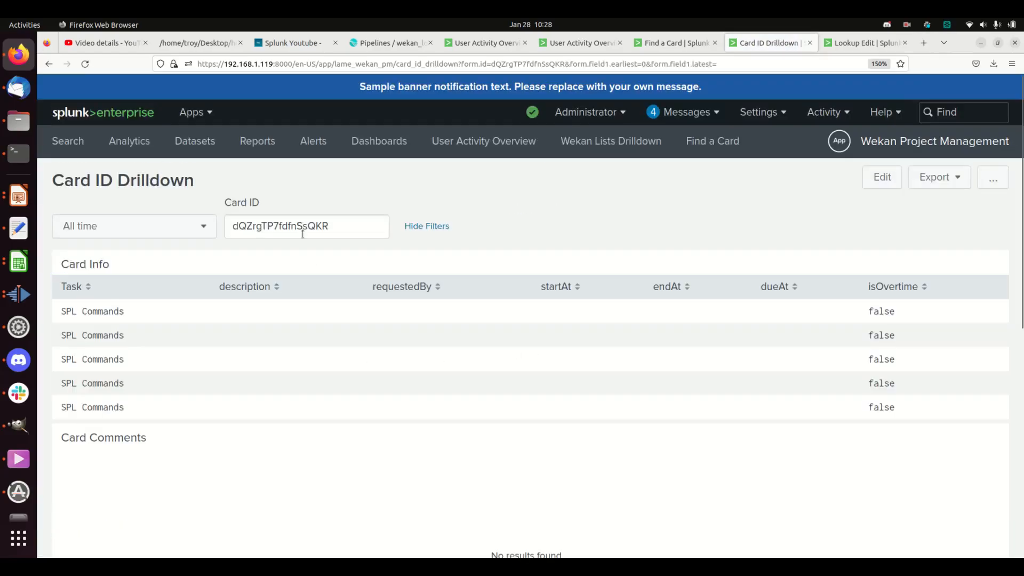
scroll(539, 408, "down", 7)
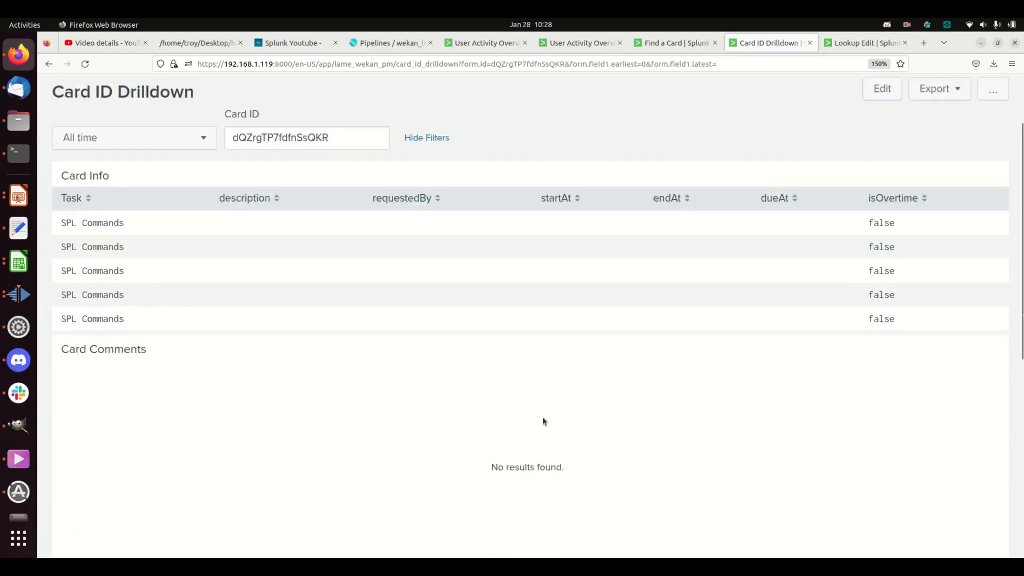
scroll(407, 482, "up", 8)
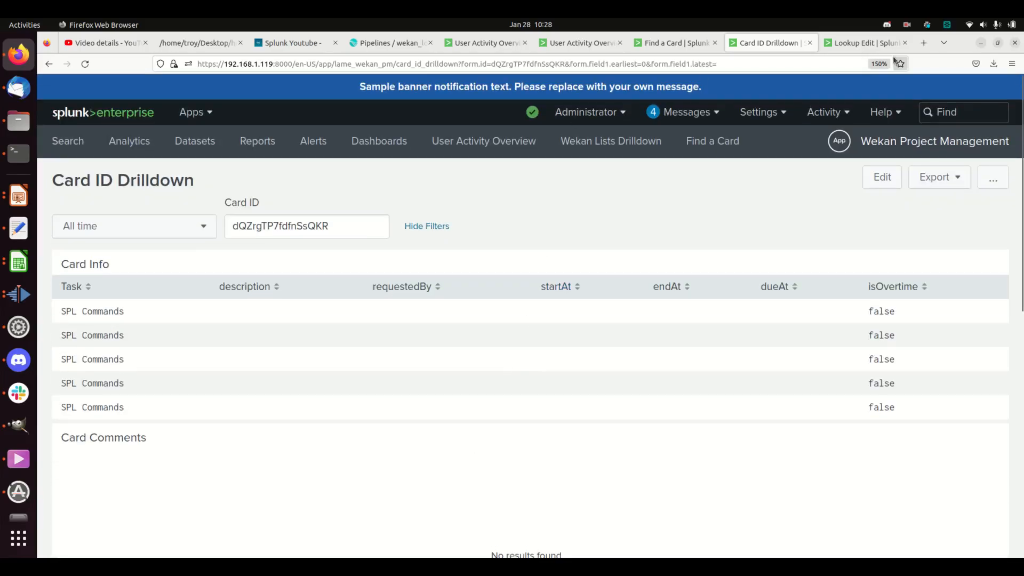
left_click(810, 43)
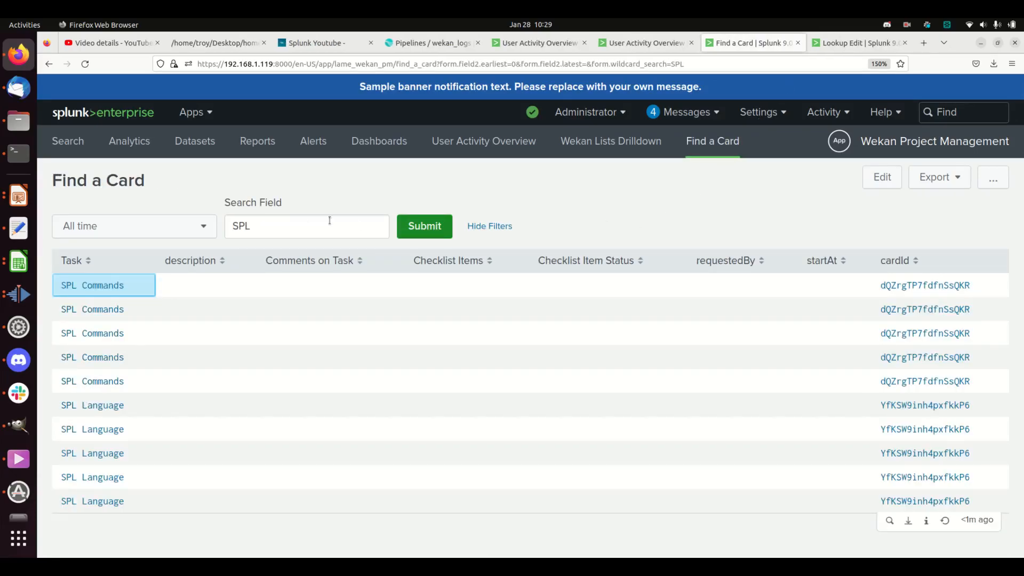
Replace the card search term with cim and run the search over all time
left_click(300, 226)
double_click(296, 227)
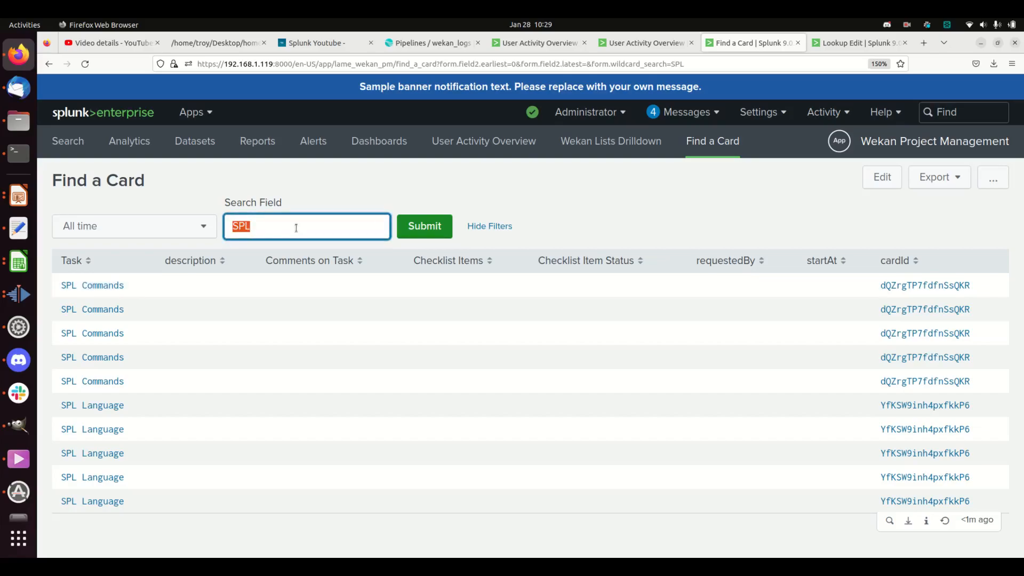
type("datamod")
key("BackSpace")
key("BackSpace")
key("BackSpace")
type("mod")
key("BackSpace")
key("BackSpace")
type("odel")
key("BackSpace")
key("BackSpace")
key("BackSpace")
key("BackSpace")
key("BackSpace")
key("BackSpace")
key("BackSpace")
key("BackSpace")
key("BackSpace")
type("d")
type("im")
left_click(424, 227)
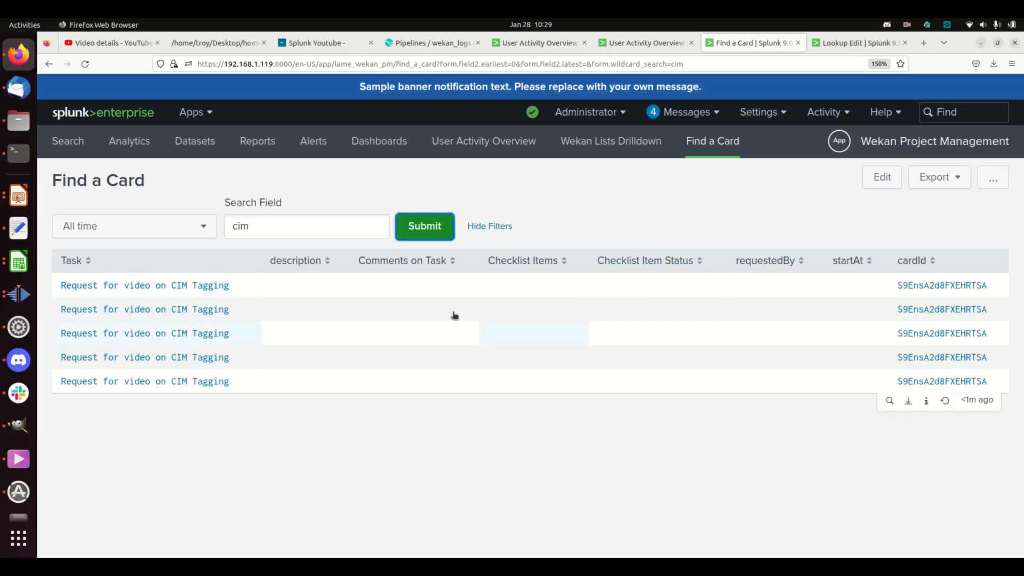
Open the drilldown for the task "Request for video on CIM Tagging" and review its card info, comments and checklists
left_click(142, 288)
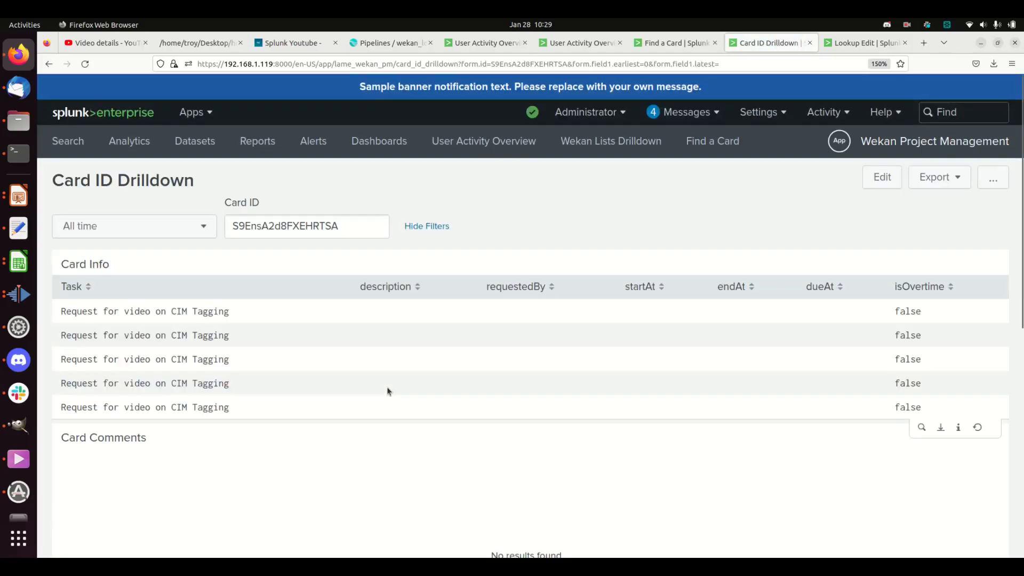
scroll(388, 391, "down", 7)
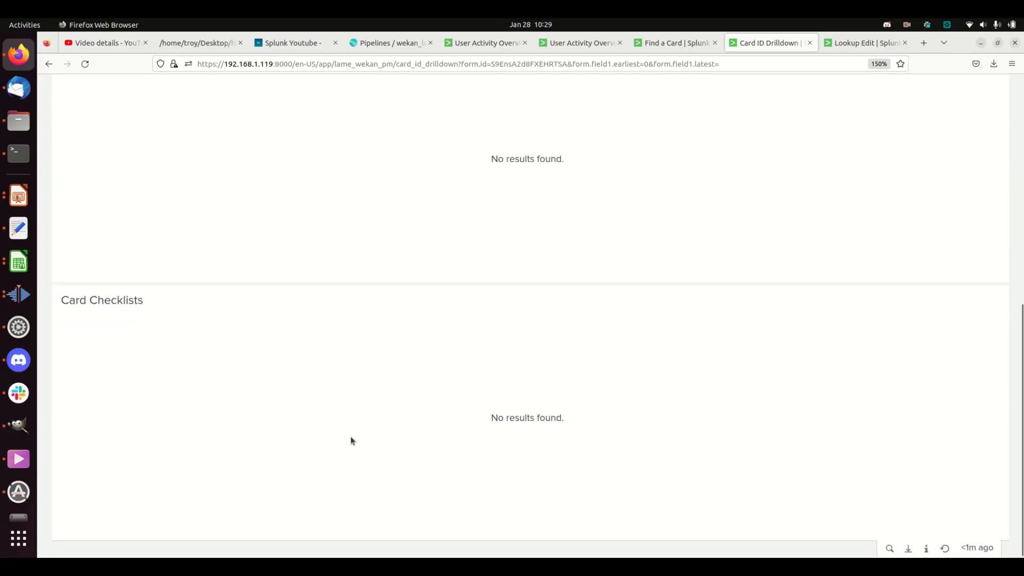
scroll(350, 440, "up", 7)
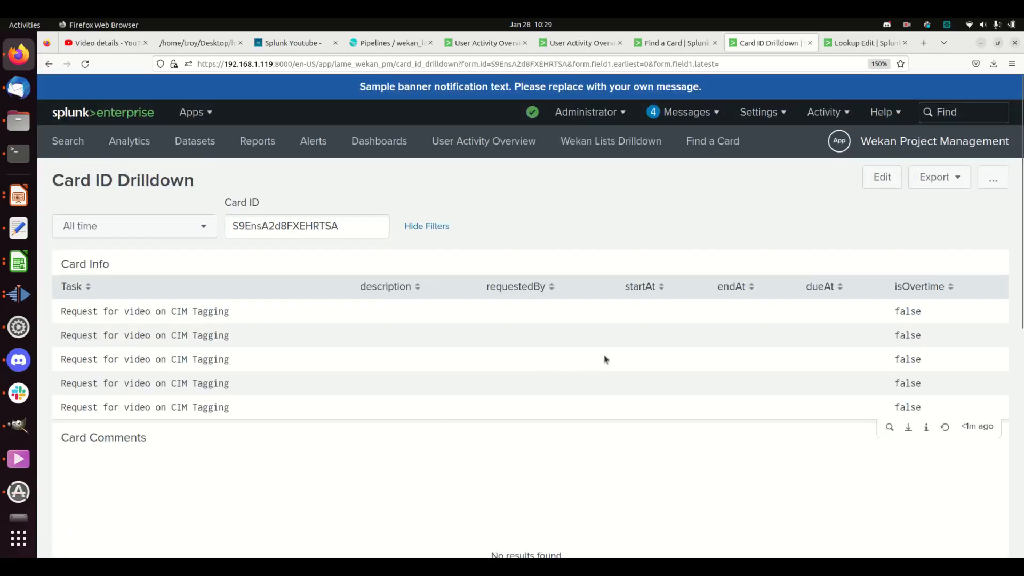